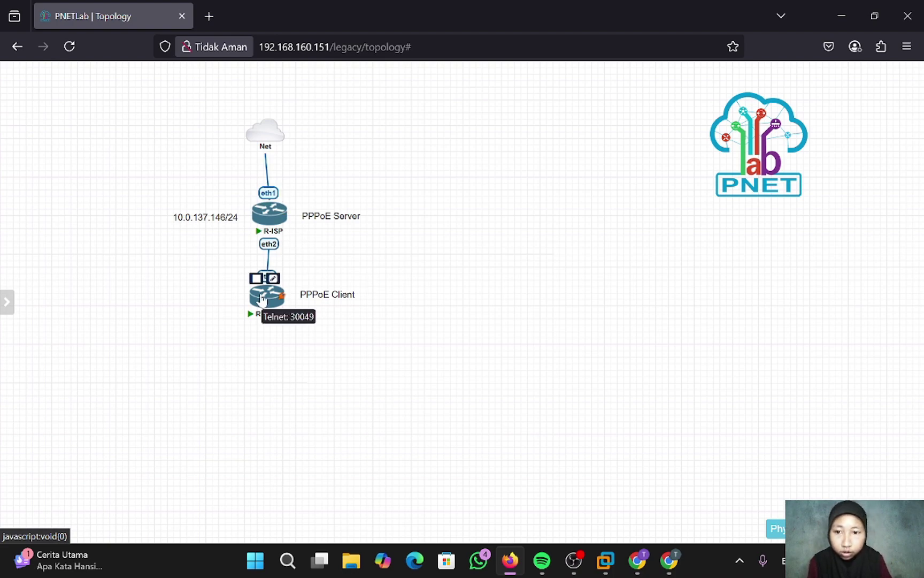
- Rename the PPPoE Client router node to R-ISP2 and save it
left_click(273, 278)
left_click_drag(209, 268, 167, 269)
key("BackSpace")
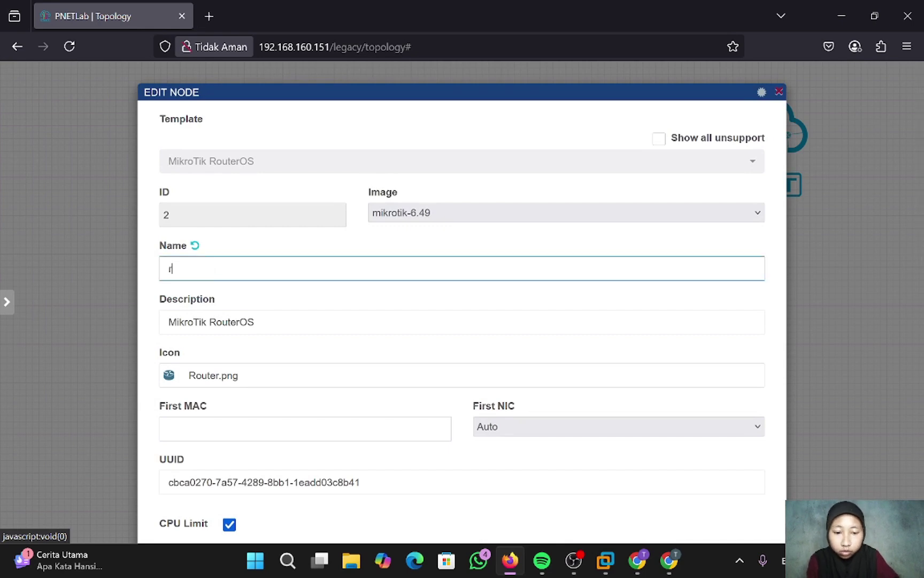
type("R-ISP")
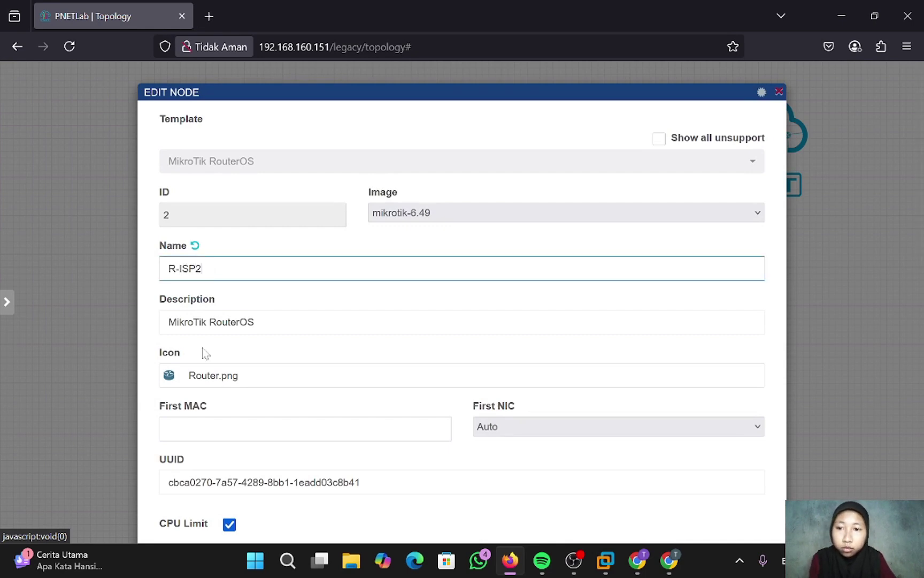
type("2")
scroll(205, 353, "down", 10)
left_click(439, 501)
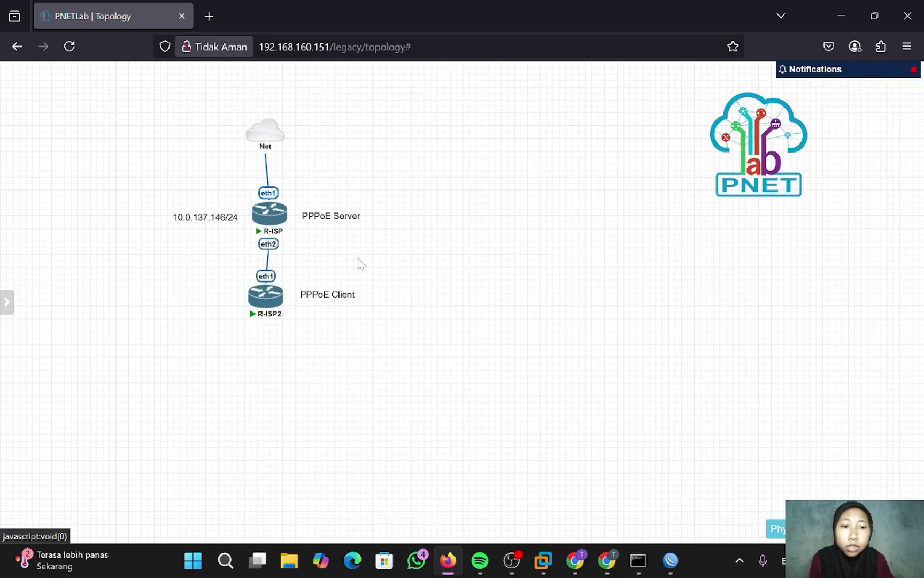
- Rename the PPPoE server router node to R-ISP1 and save it
mouse_move(277, 227)
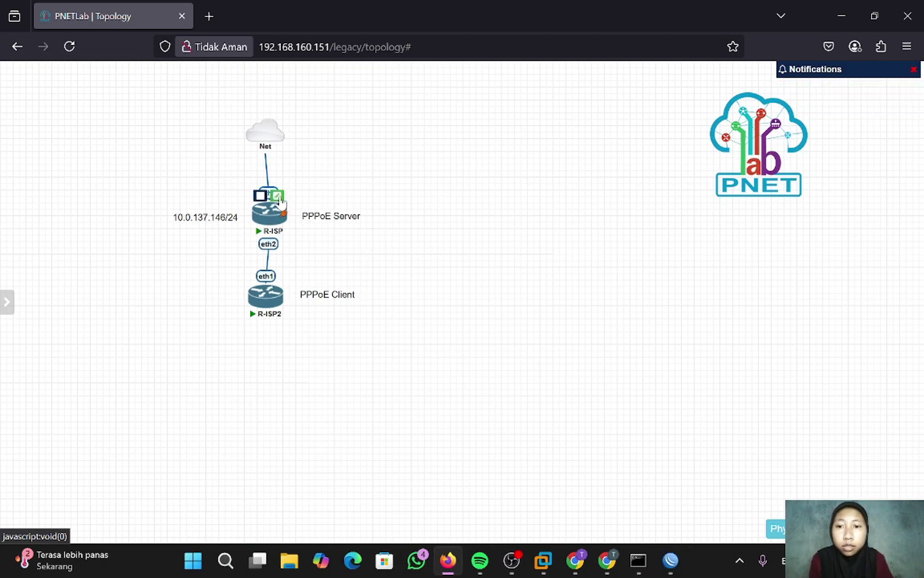
left_click(278, 196)
left_click(196, 268)
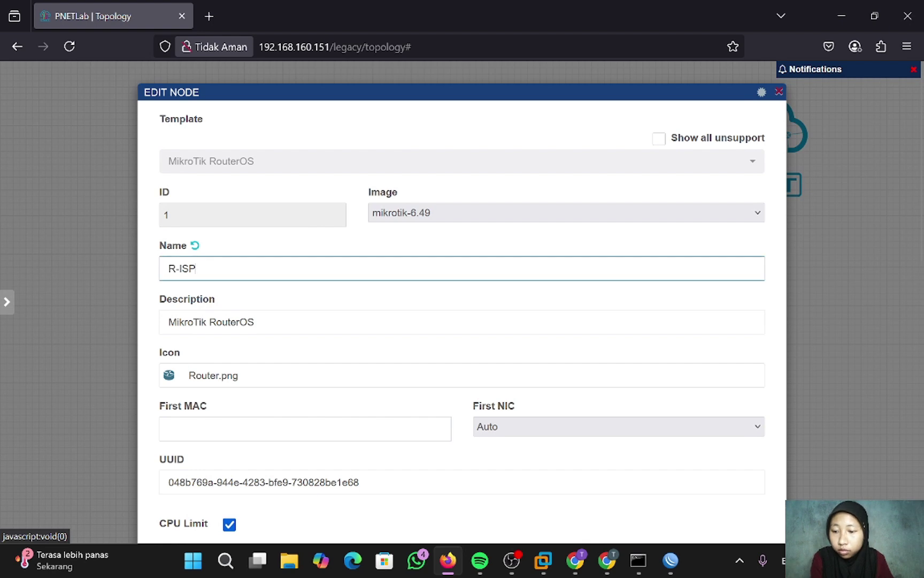
scroll(436, 481, "down", 10)
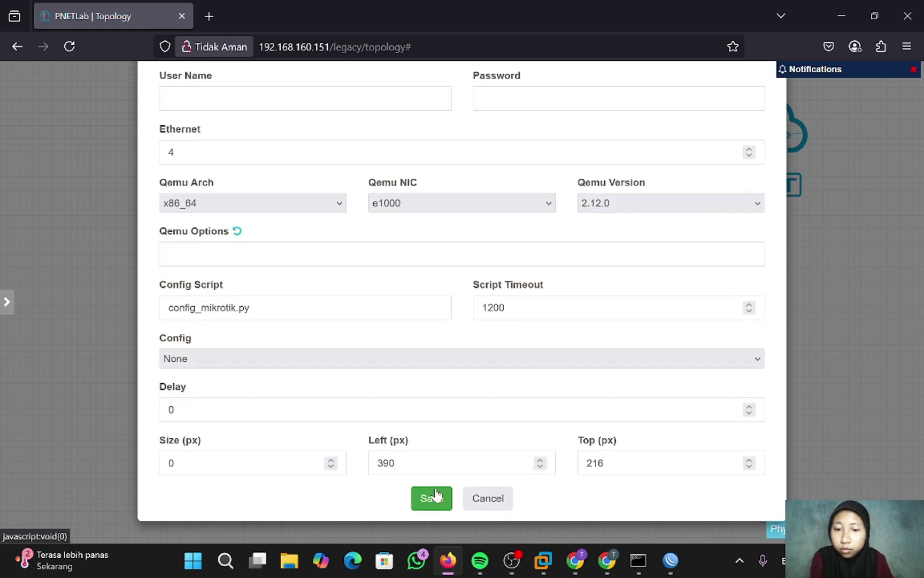
left_click(435, 496)
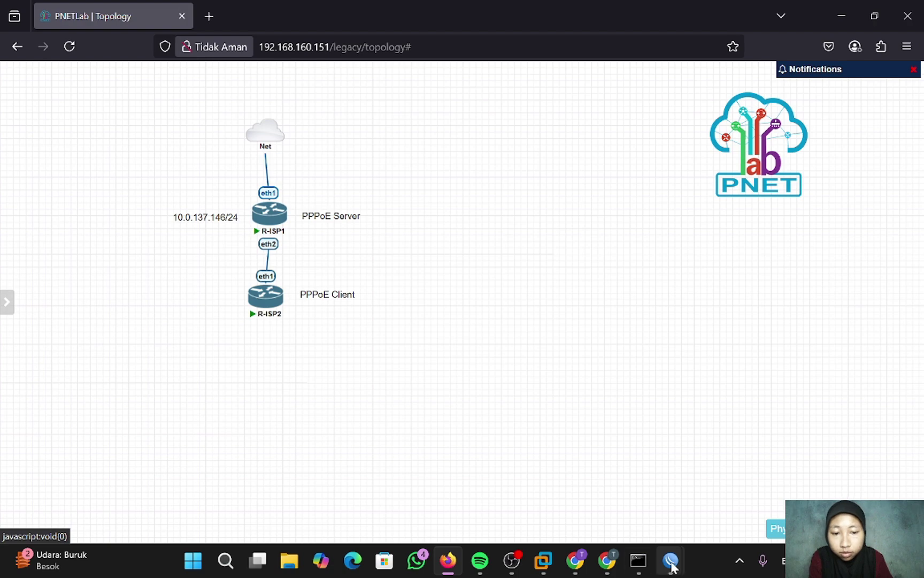
mouse_move(671, 560)
left_click(739, 504)
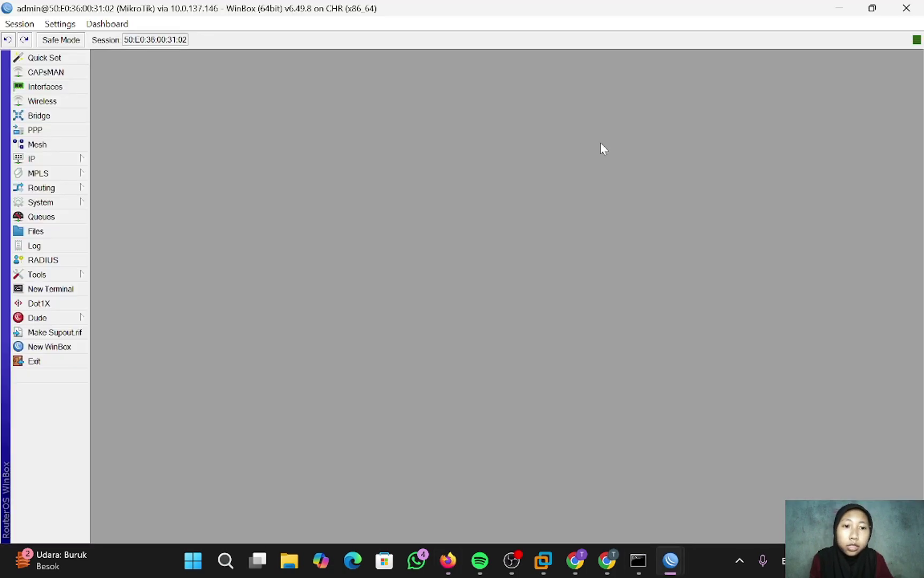
- Change the router identity from MikroTik to R-ISP2 under System > Identity
left_click(54, 202)
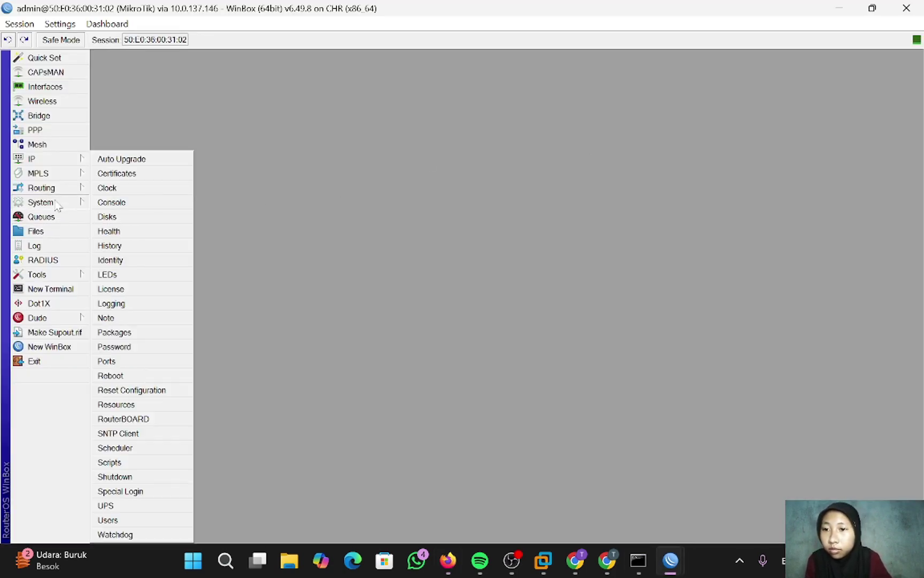
left_click(113, 261)
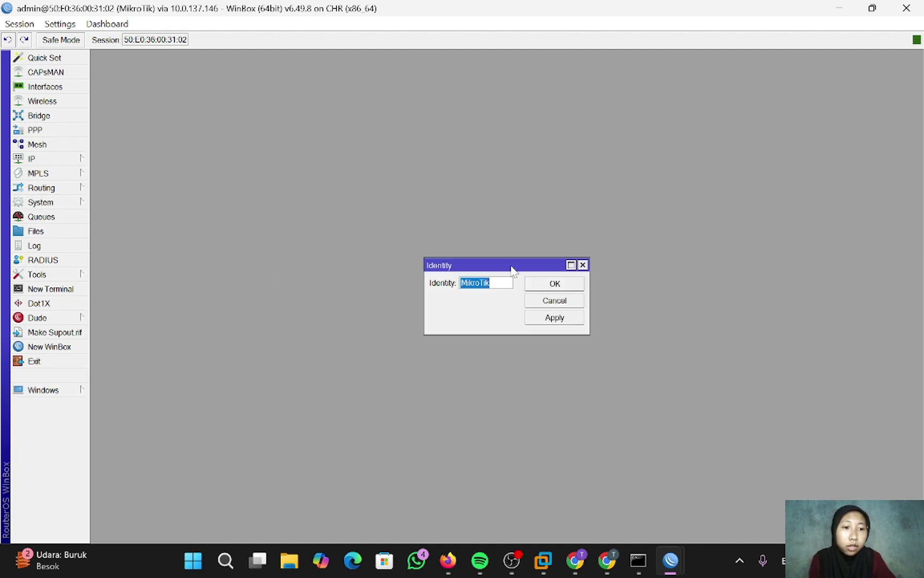
key("BackSpace")
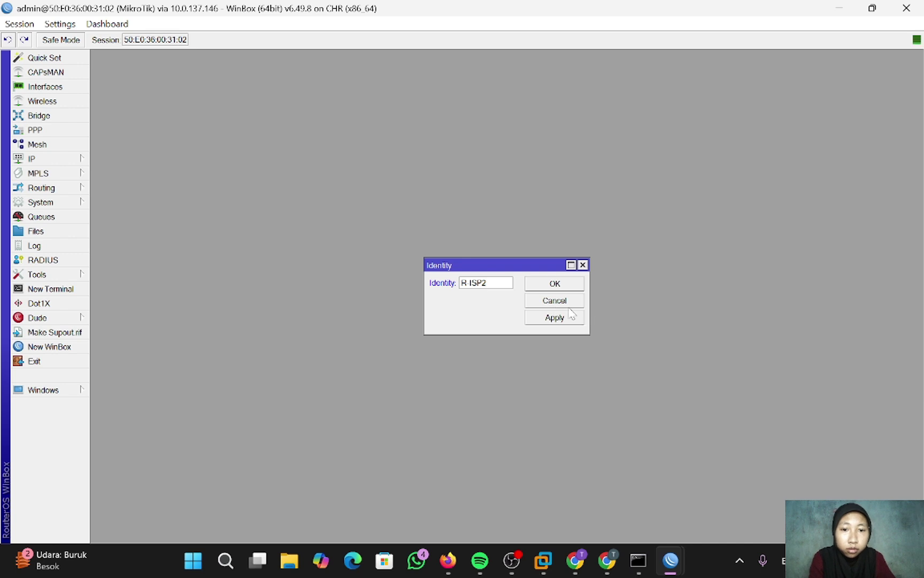
left_click(559, 283)
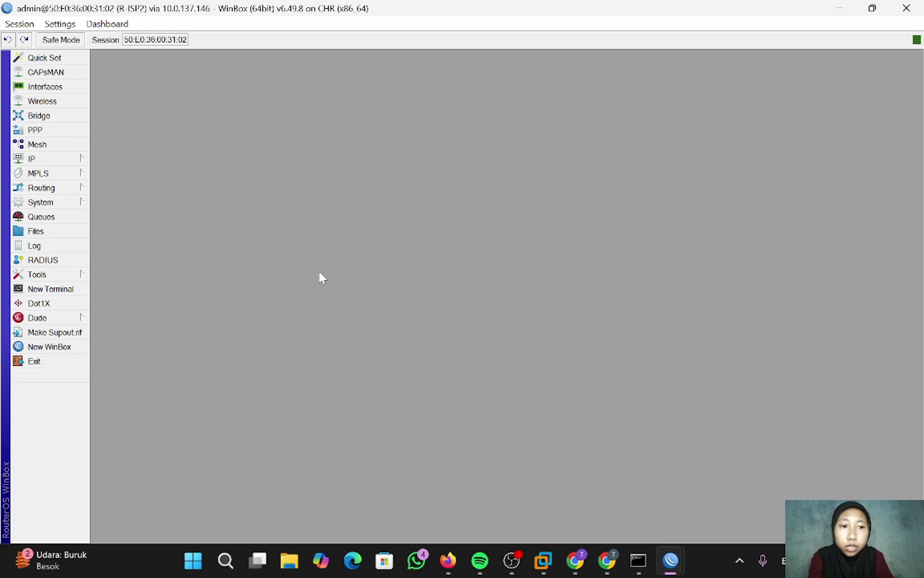
- Delete the pppoe-out1 client interface in PPP
left_click(57, 130)
left_click(153, 231)
left_click(123, 203)
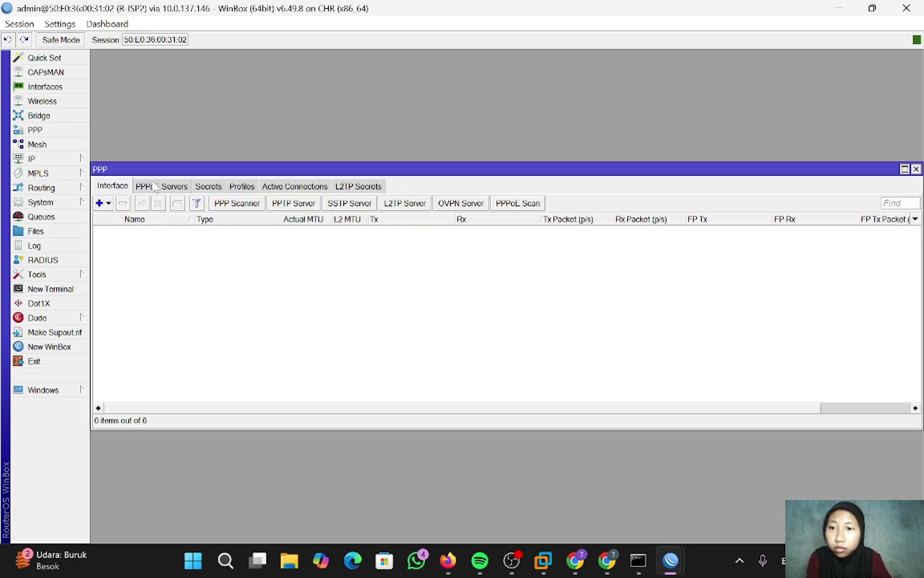
- Remove the 2m/2m rate limit from the default PPP profile
left_click(208, 186)
left_click(242, 185)
left_click(127, 230)
double_click(127, 230)
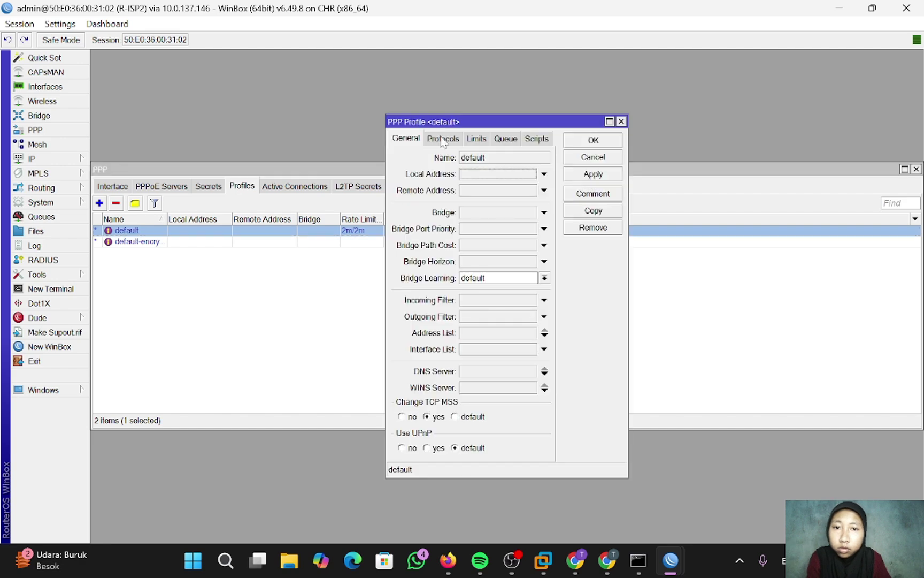
left_click(476, 139)
double_click(466, 196)
key("BackSpace")
left_click(593, 139)
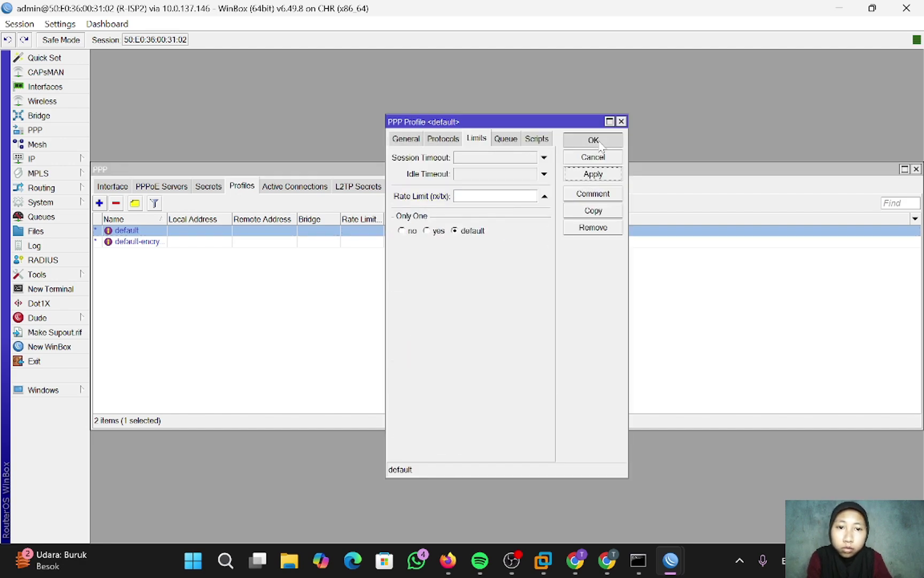
left_click(348, 219)
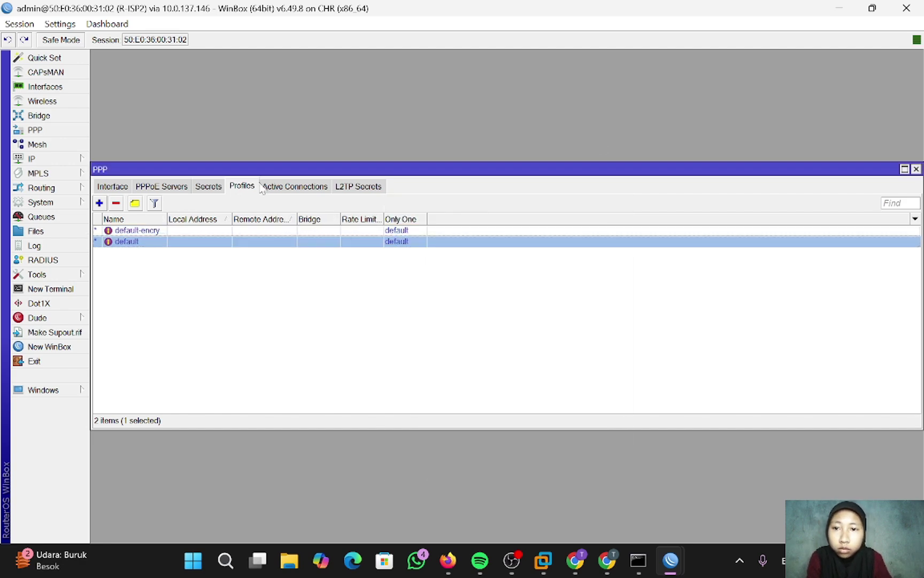
left_click(291, 186)
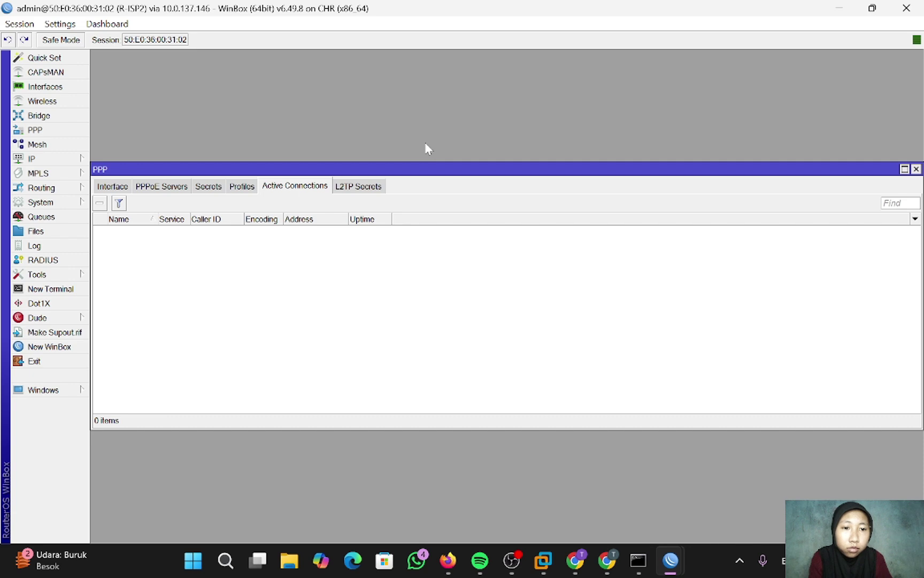
- Delete the old PPPoE bridge and its leftover ether2 and ether3 port entries
left_click(39, 116)
left_click(134, 246)
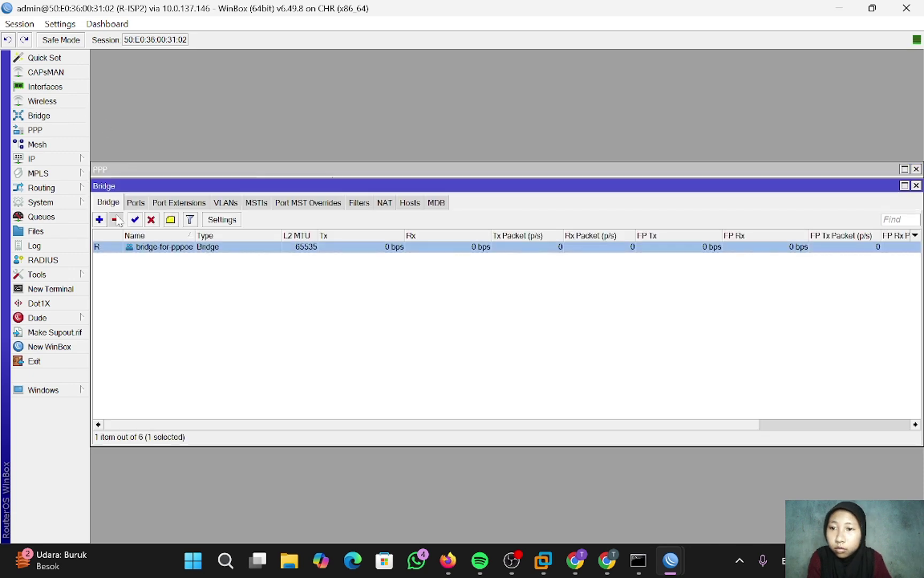
left_click(136, 202)
left_click(140, 279)
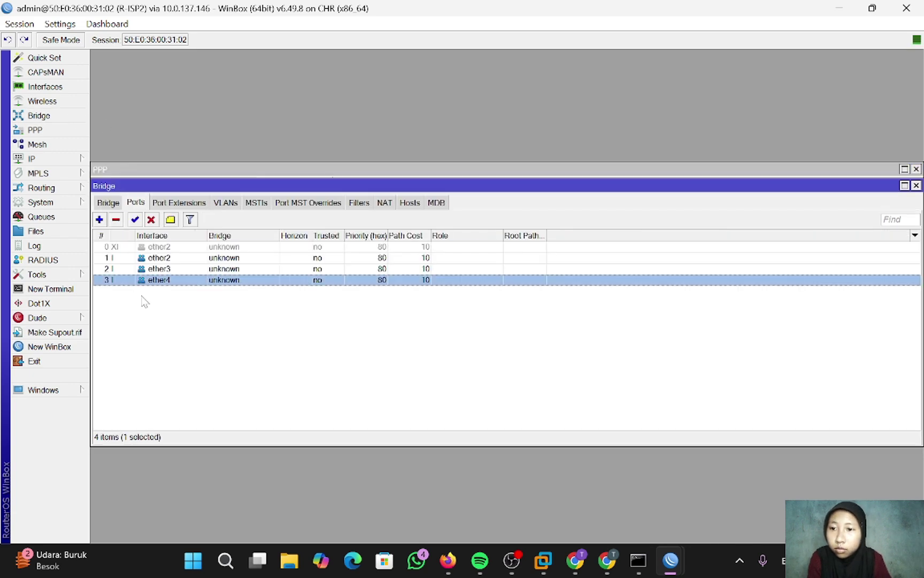
left_click(115, 219)
left_click(115, 220)
left_click(180, 202)
left_click(227, 202)
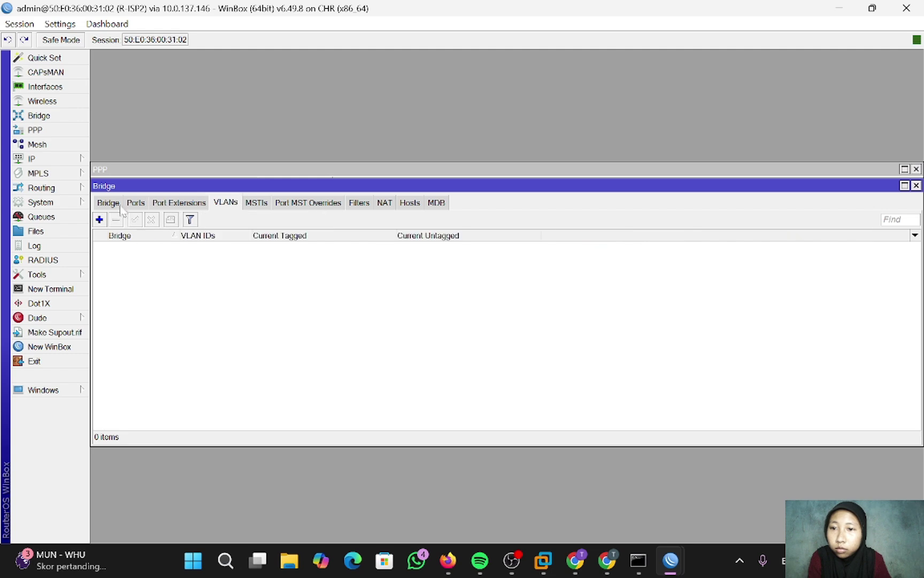
left_click(108, 202)
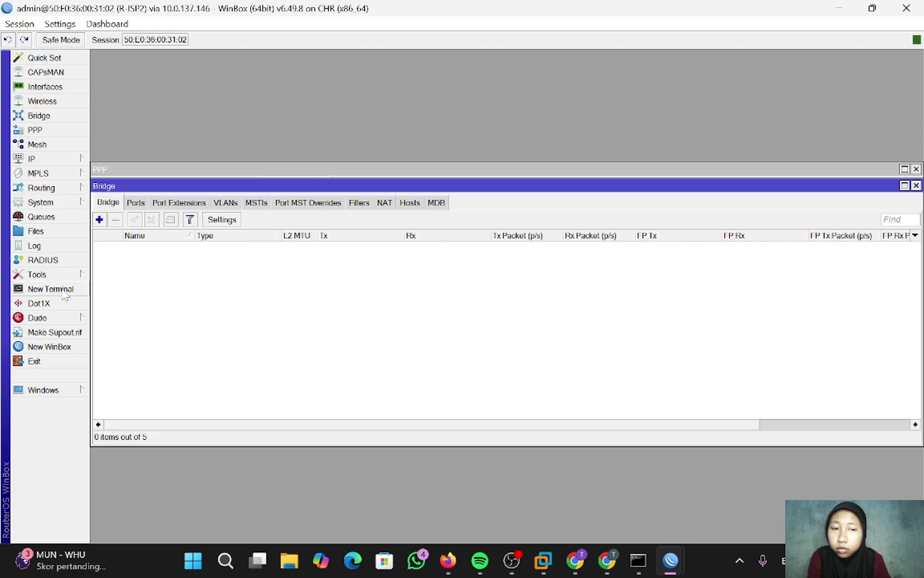
- Delete the masquerade NAT rule from the firewall
left_click(32, 158)
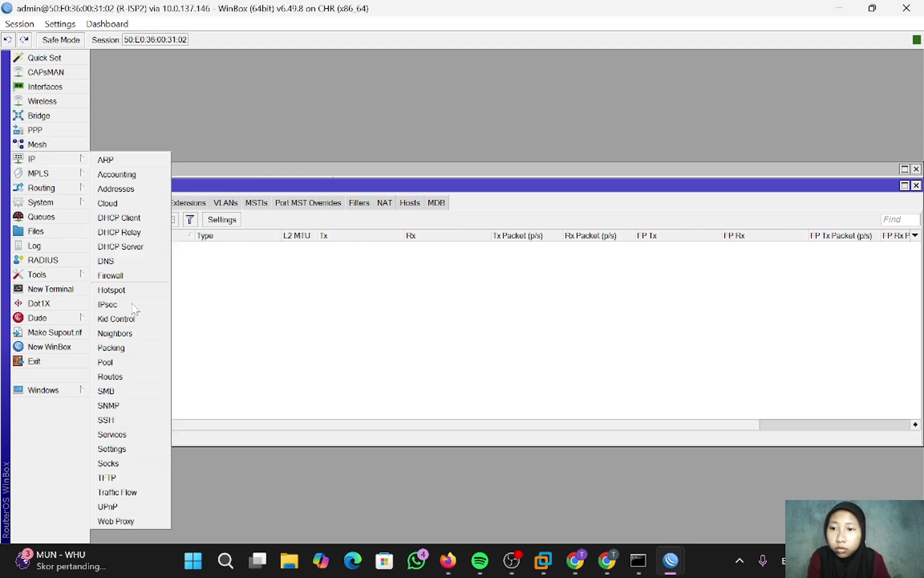
left_click(115, 278)
left_click(240, 186)
left_click(242, 241)
left_click(205, 203)
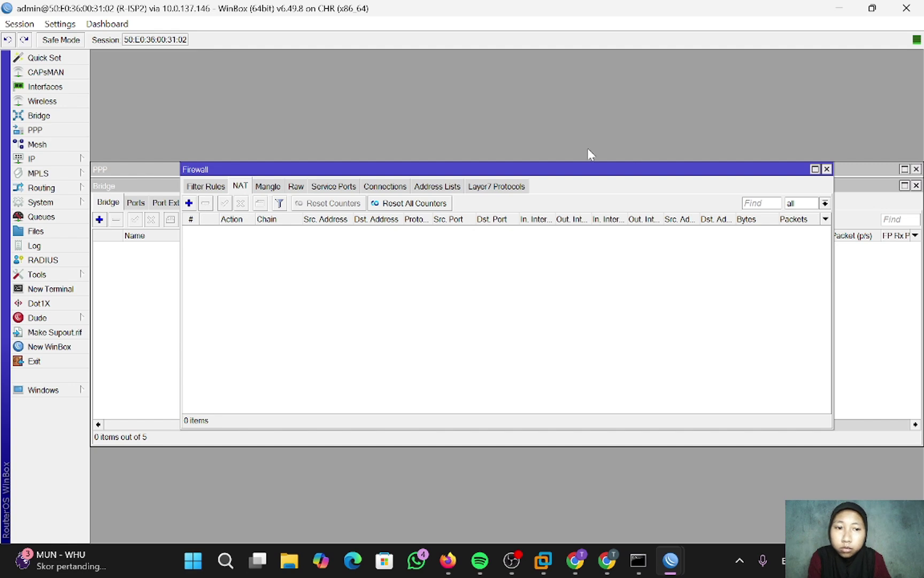
- Delete the 192.168.2.1/24 address and all remaining IP addresses
left_click(33, 158)
left_click(115, 188)
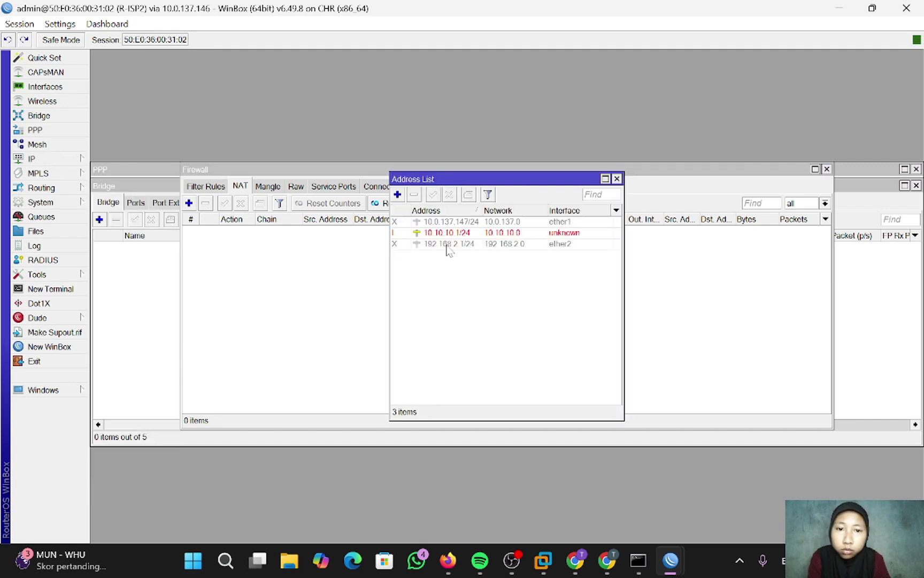
left_click(448, 244)
left_click(414, 194)
left_click(414, 195)
left_click(414, 194)
left_click(617, 178)
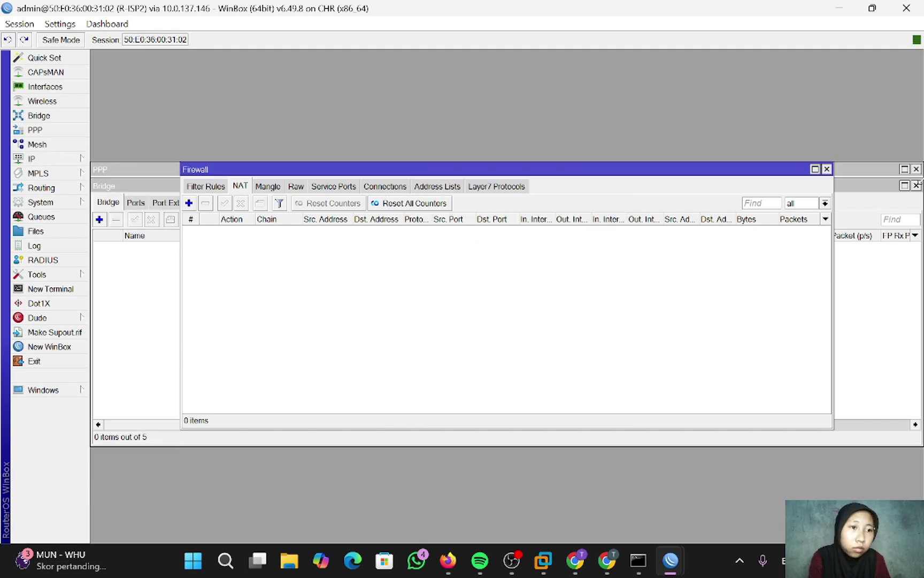
- Close the Bridge, PPP and Firewall windows
left_click(917, 185)
left_click(916, 169)
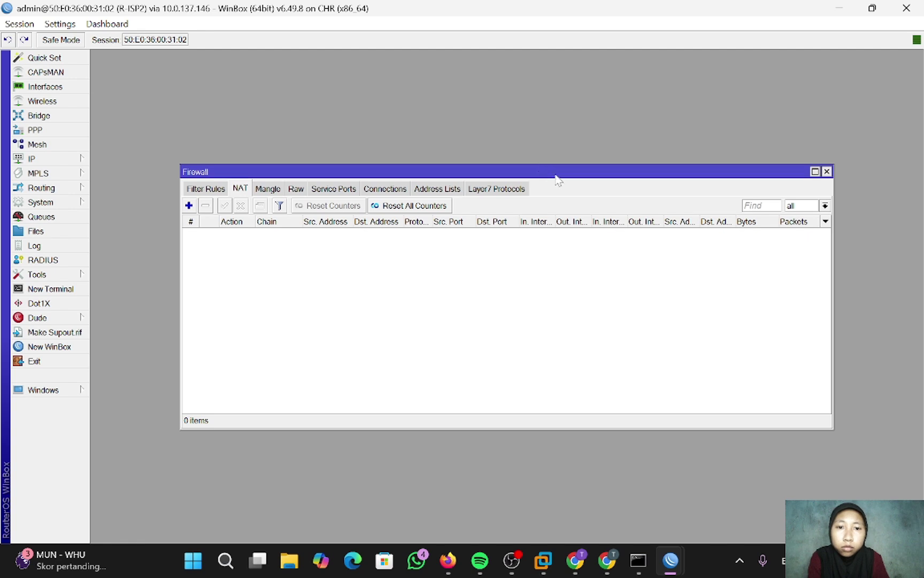
left_click_drag(819, 169, 636, 175)
left_click(633, 173)
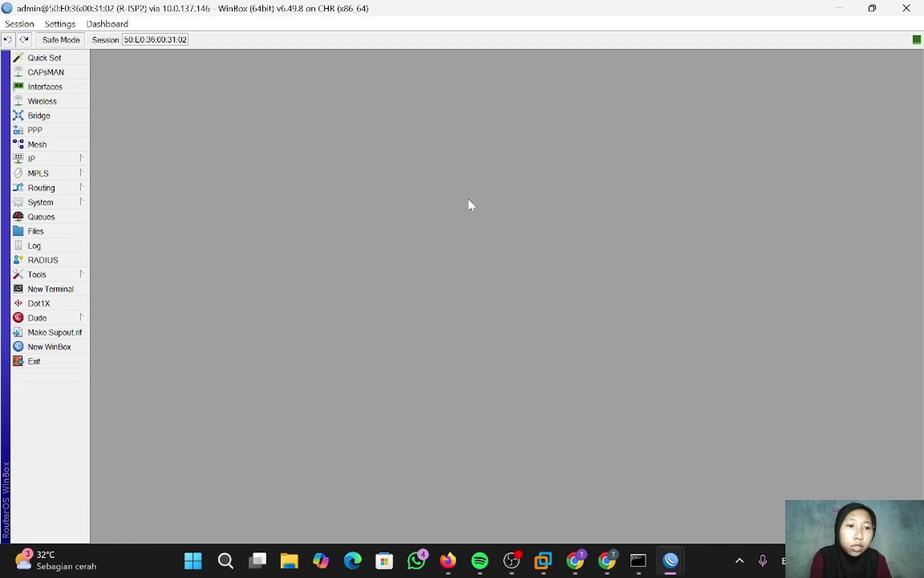
- On the 10.0.137.146 router, change the identity from MikroTik to R-ISP1
mouse_move(671, 560)
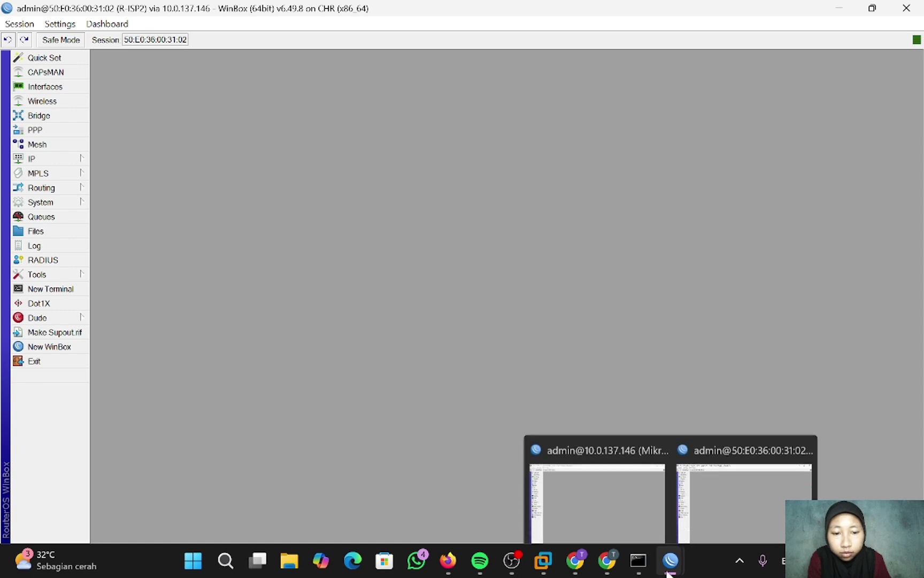
left_click(604, 484)
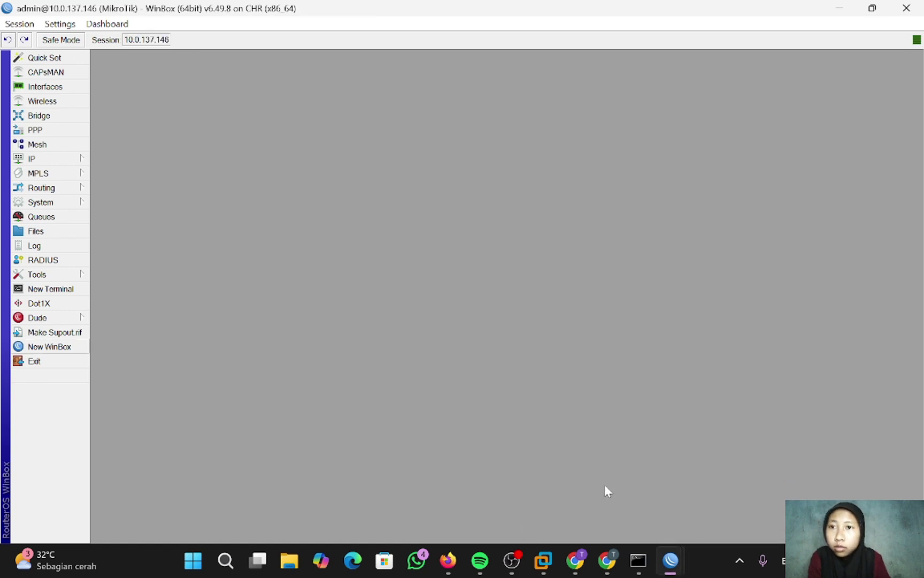
left_click(43, 201)
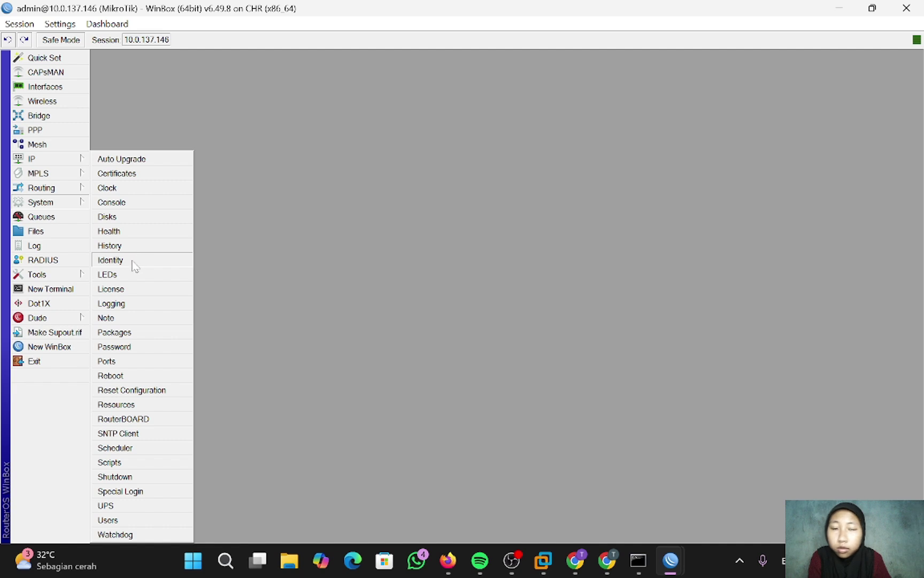
left_click(110, 260)
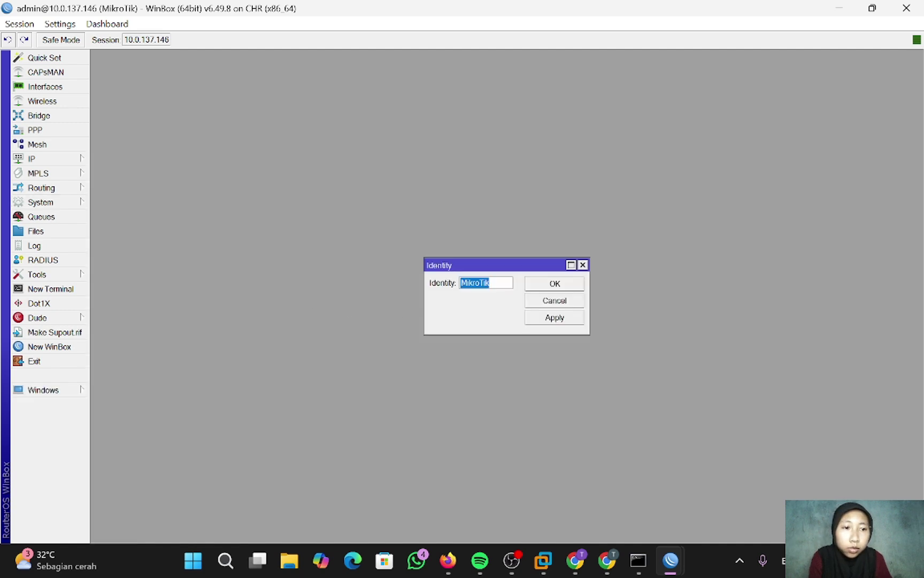
key("BackSpace")
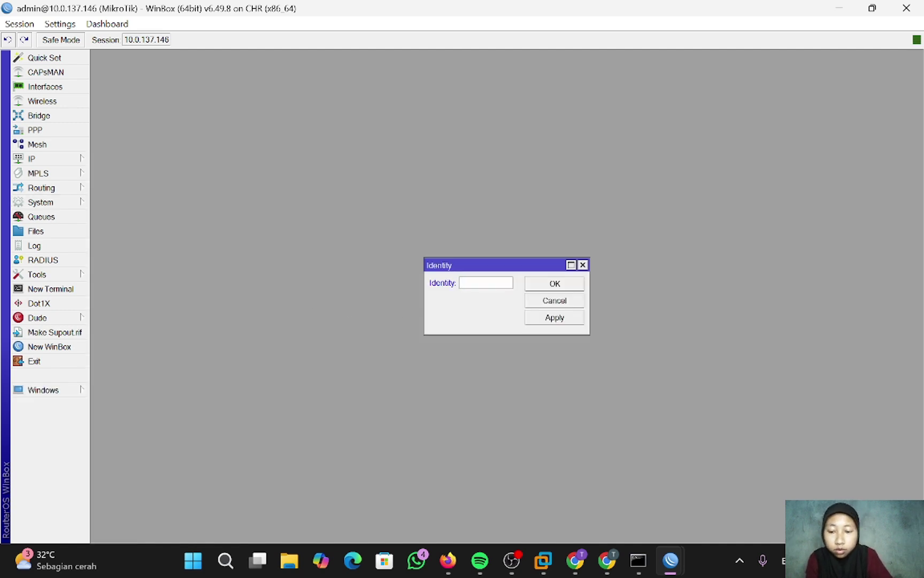
type("R")
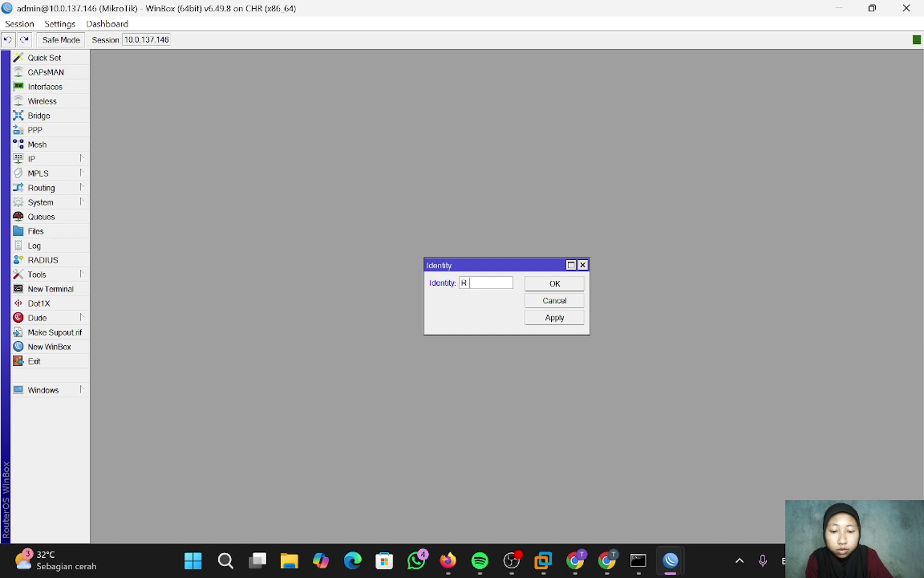
type(" ISP1")
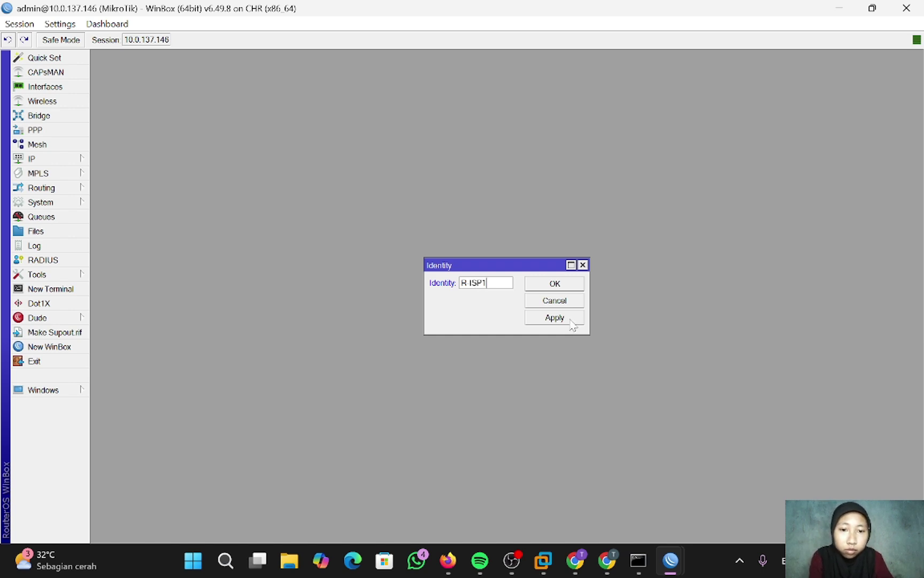
left_click(553, 288)
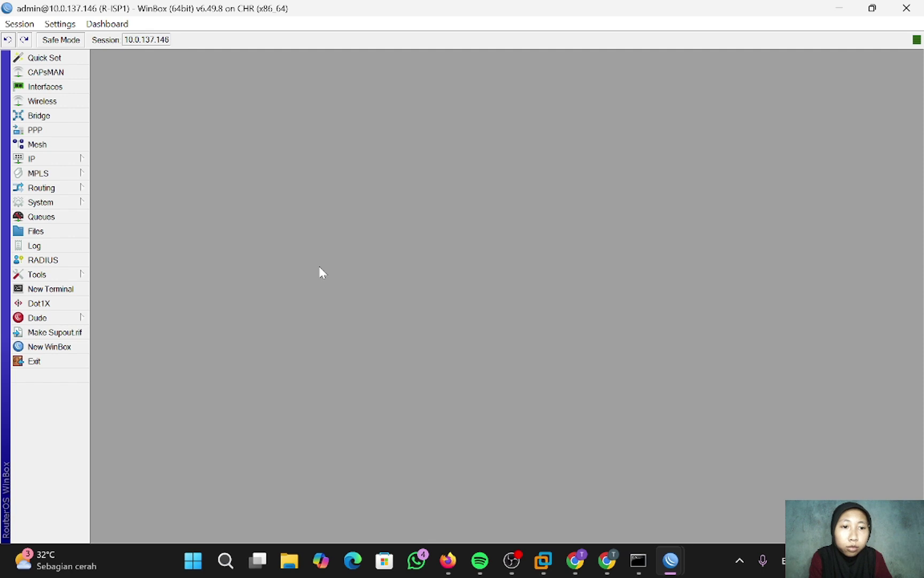
- Delete the bridge port entries and the 'bridge for eoip' bridge
left_click(66, 117)
left_click(176, 128)
left_click(115, 89)
left_click(128, 117)
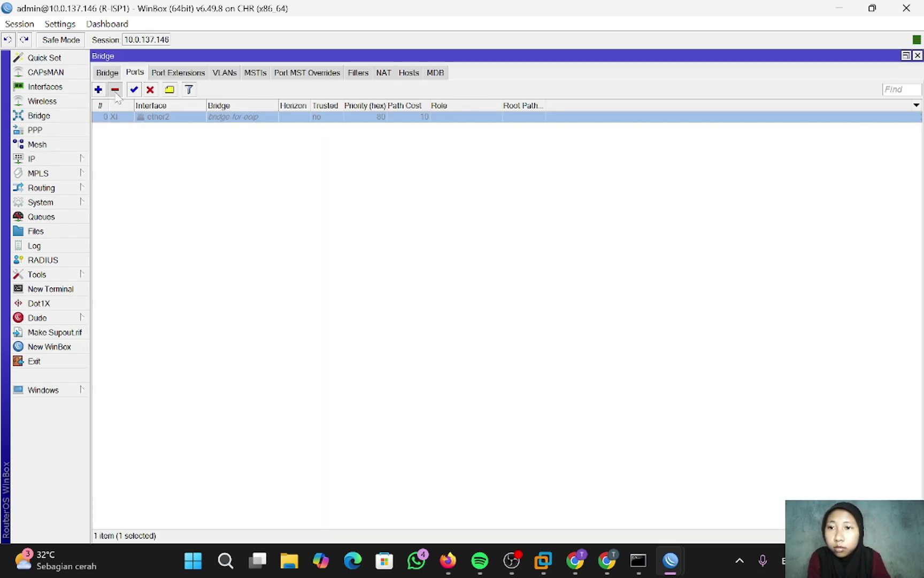
left_click(115, 89)
left_click(107, 72)
left_click(141, 117)
left_click(115, 89)
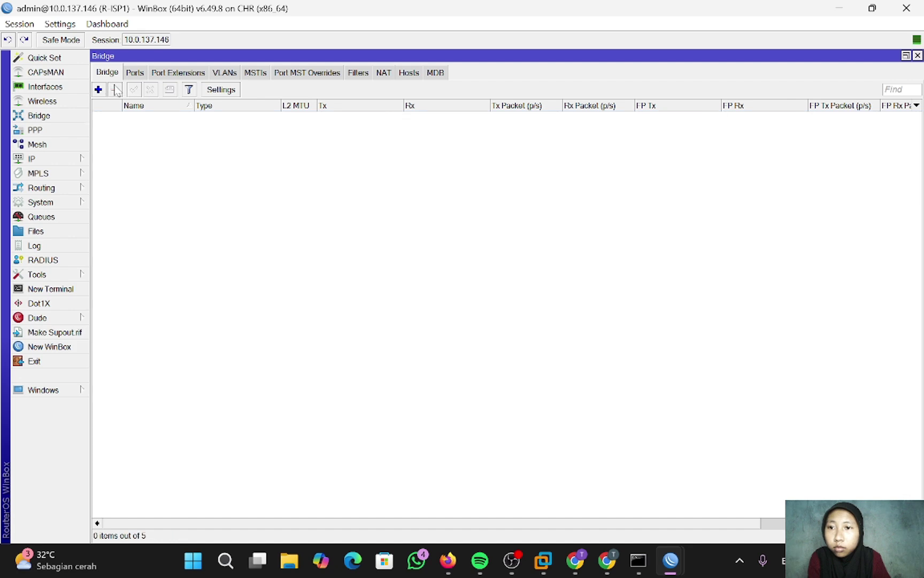
- Delete the pppoe secret and the PPPoE server entry
left_click(35, 129)
left_click(142, 190)
left_click(116, 161)
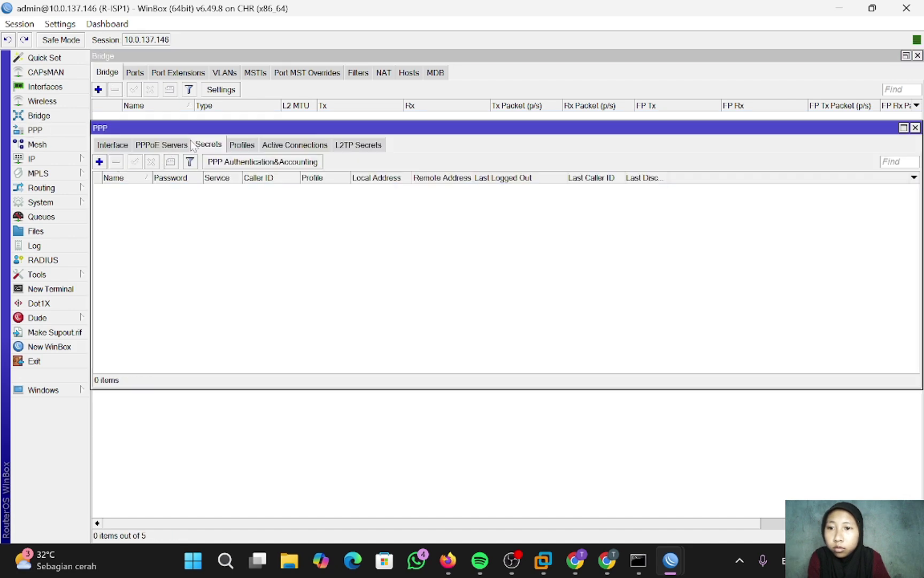
left_click(161, 145)
left_click(142, 190)
left_click(116, 161)
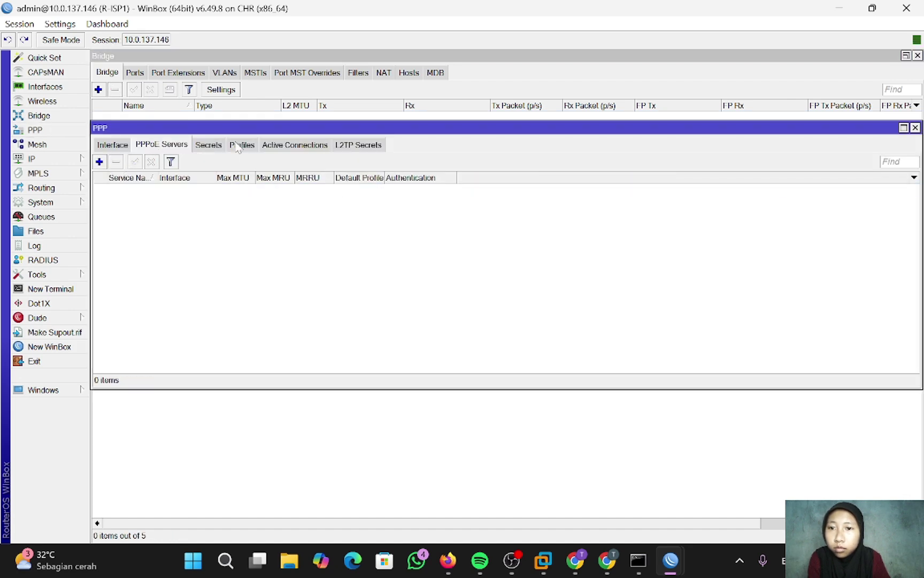
- Review the default PPP profile's limits and the PPP interface types, changing nothing
left_click(241, 144)
double_click(129, 190)
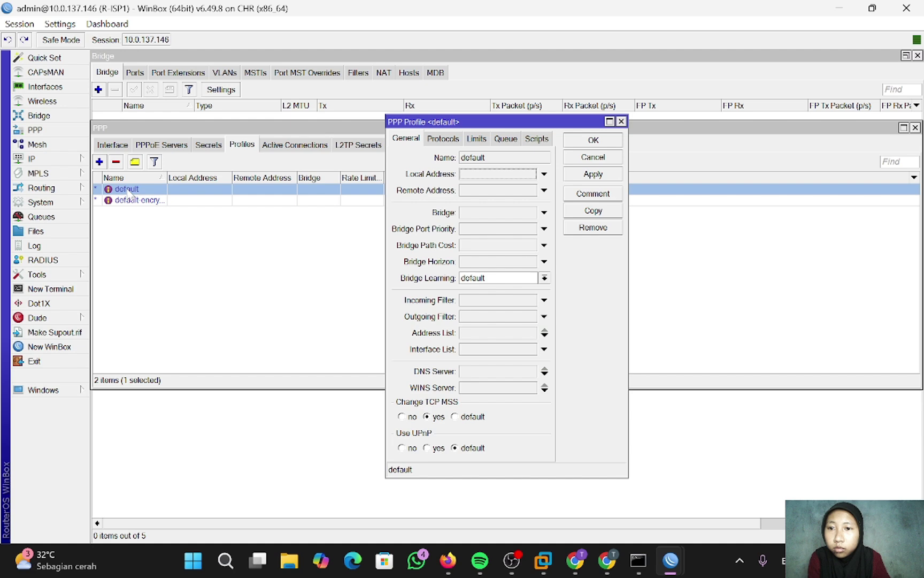
left_click(479, 140)
left_click(621, 121)
left_click(107, 145)
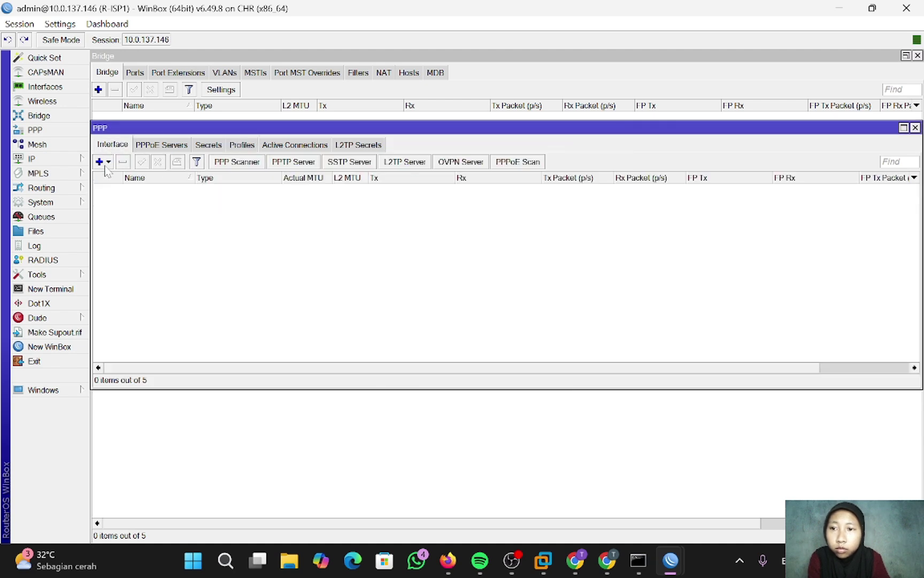
left_click(107, 161)
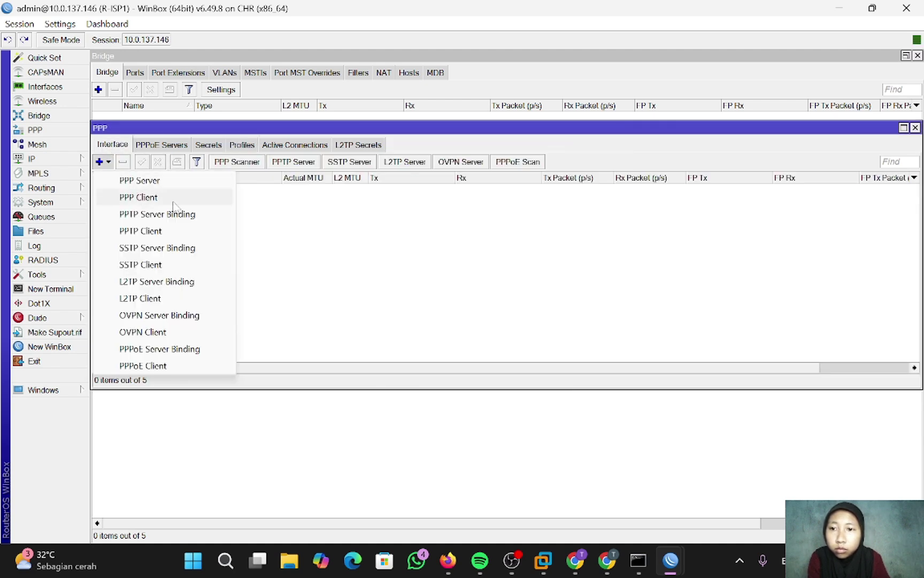
left_click(414, 160)
- Disable the L2TP server, leave PPTP unchanged, and close the PPP window
left_click(414, 161)
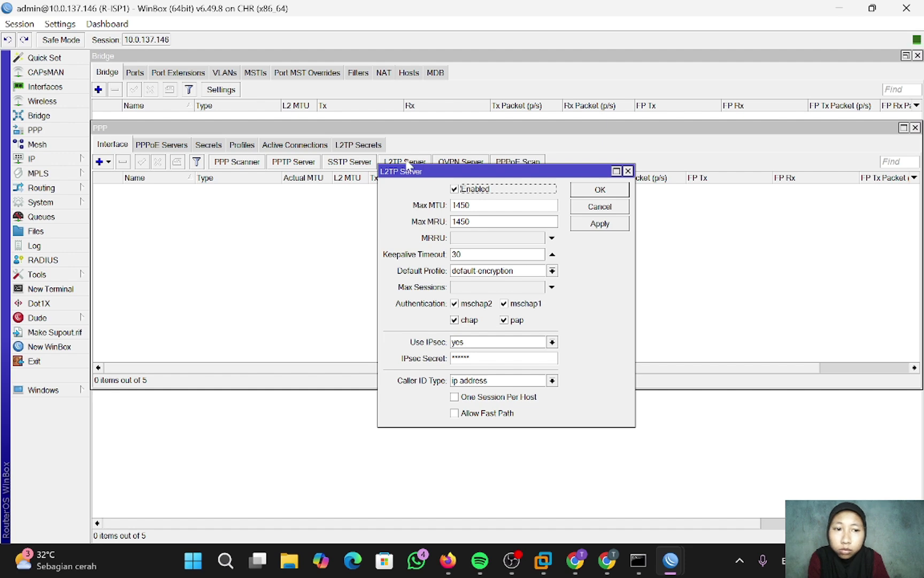
left_click(455, 189)
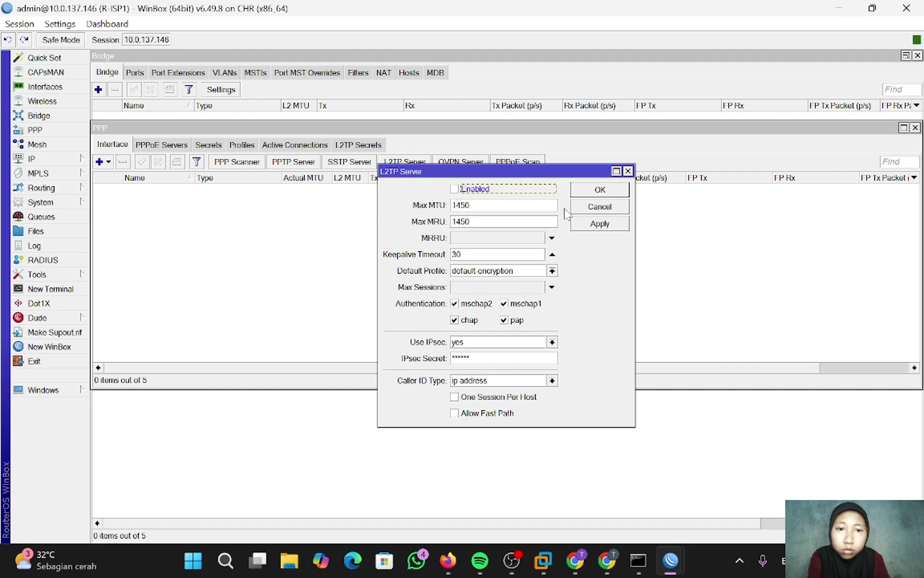
left_click(617, 190)
left_click(310, 163)
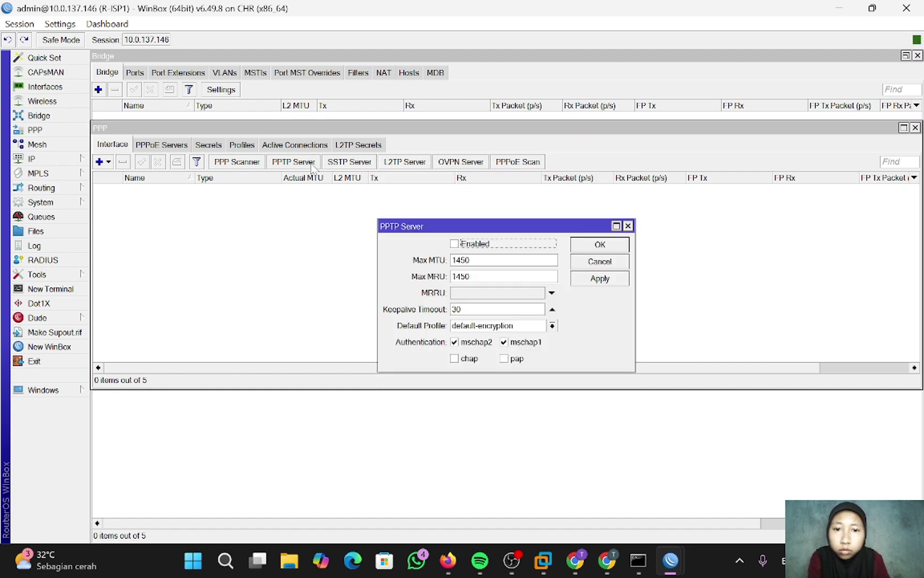
left_click(628, 226)
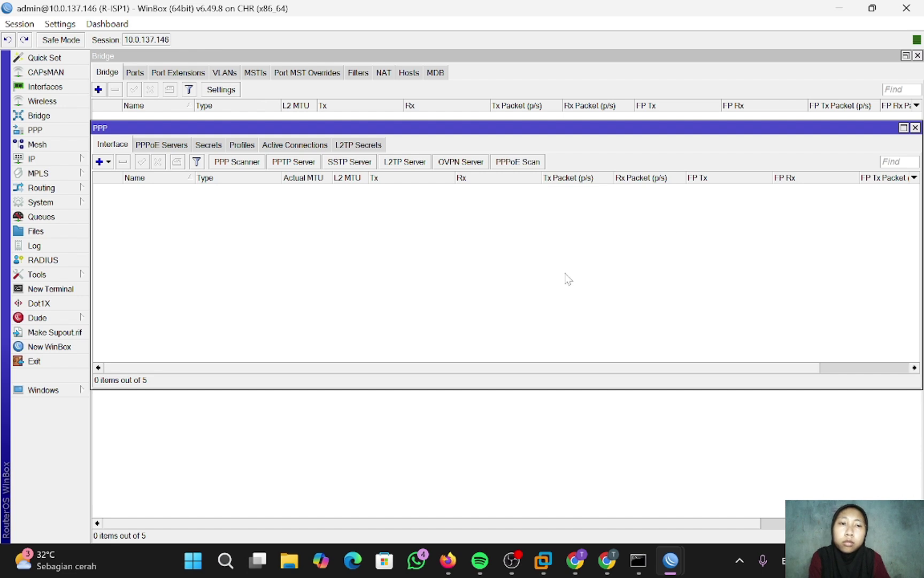
left_click(915, 127)
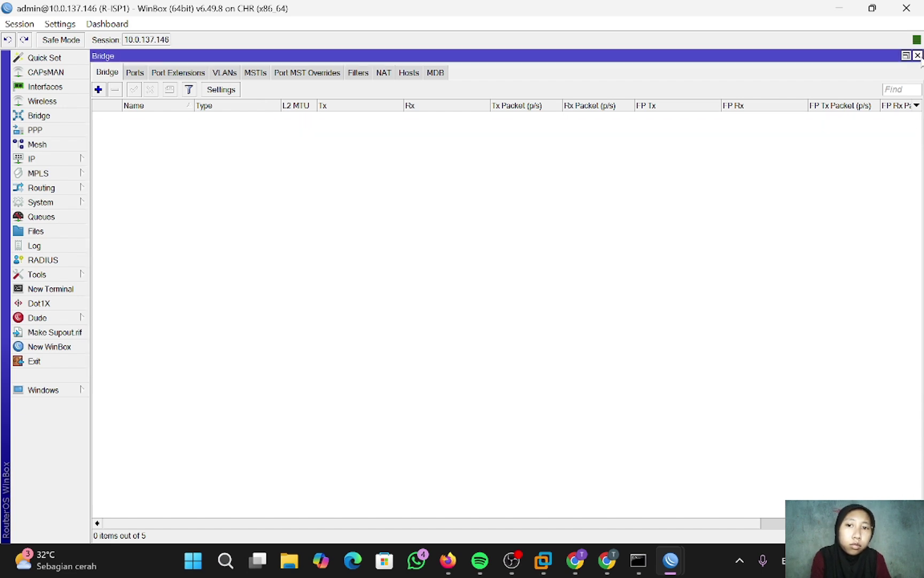
- Close the WinBox Bridge window and bring up the PNETLab topology in Firefox
left_click(918, 55)
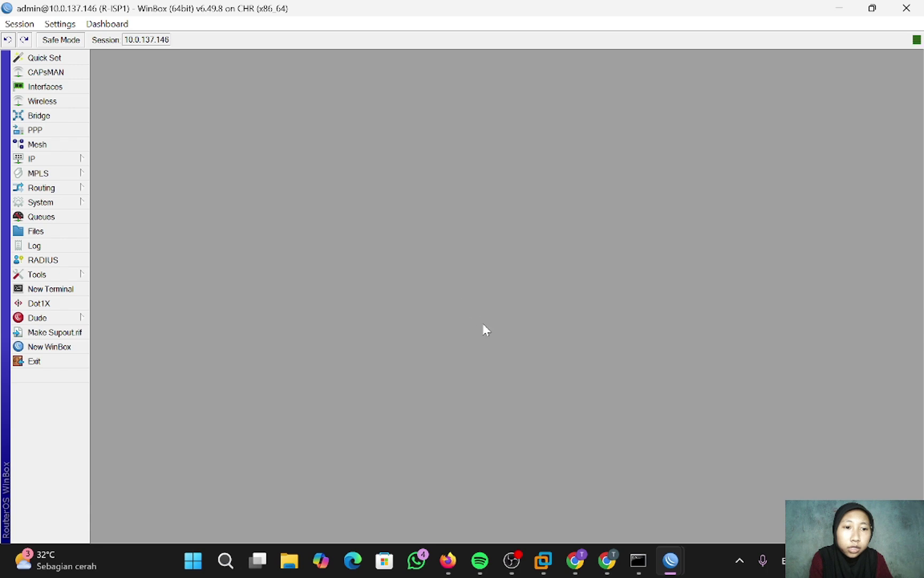
left_click(448, 560)
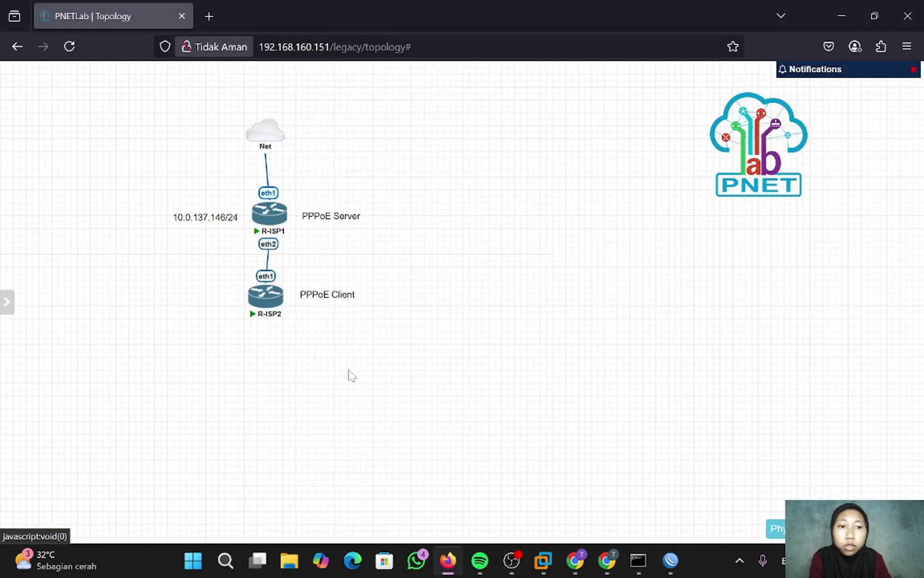
- Delete the R-ISP1–R-ISP2 link, place R-ISP2 beside R-ISP1 under Net, and save
right_click(268, 276)
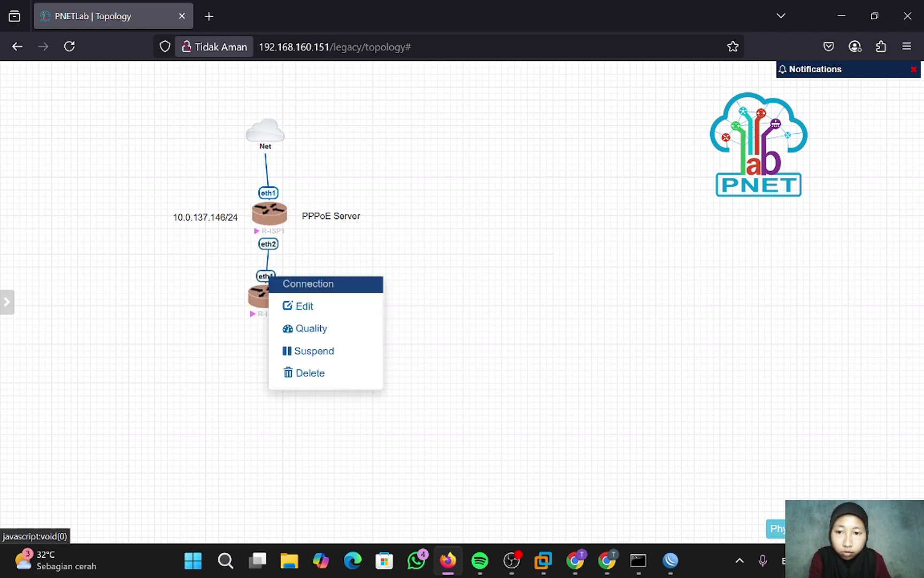
left_click(339, 373)
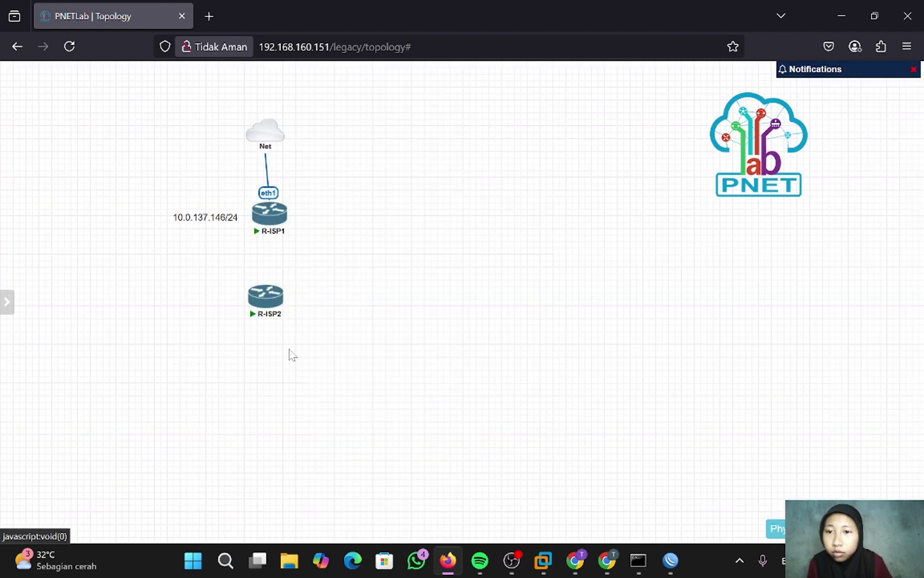
left_click_drag(222, 221, 142, 215)
left_click_drag(257, 215, 189, 216)
left_click_drag(262, 297, 270, 126)
left_click(492, 384)
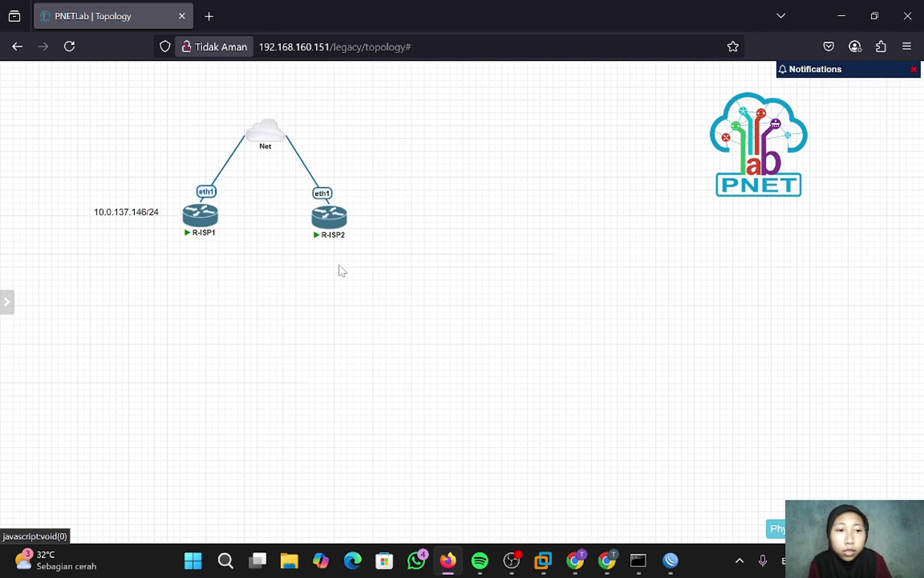
- Add address 10.0.137.148/24 on ether1 in R-ISP2's console
left_click(346, 235)
type("ip a")
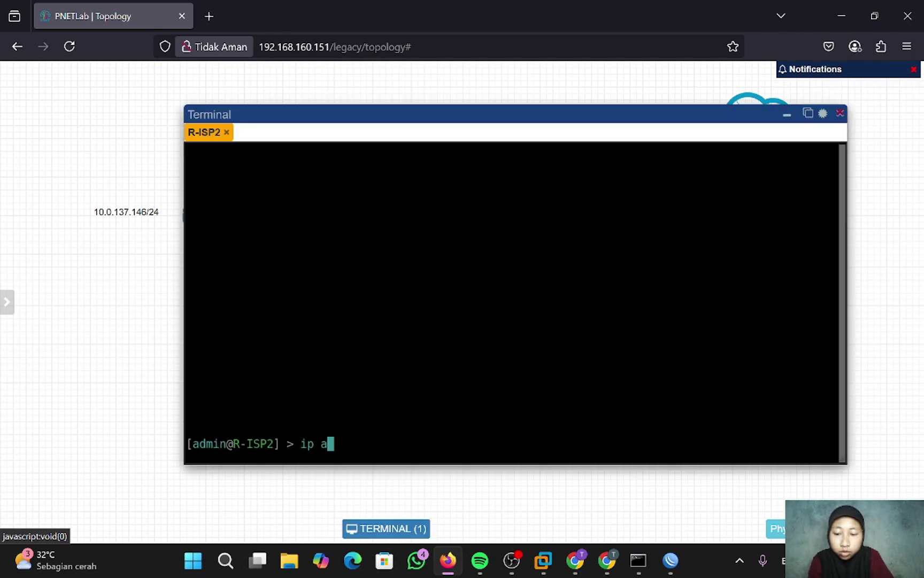
type("ddress ")
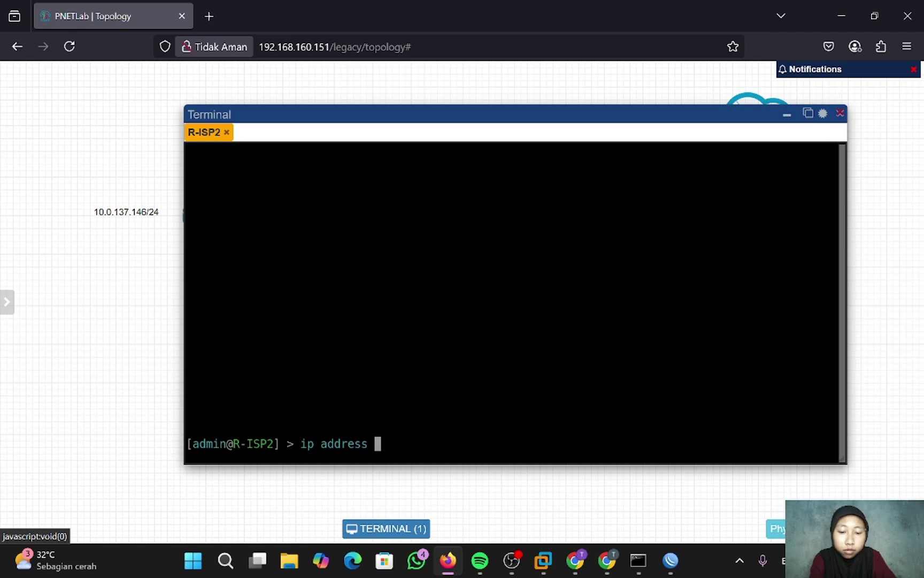
type("add ad")
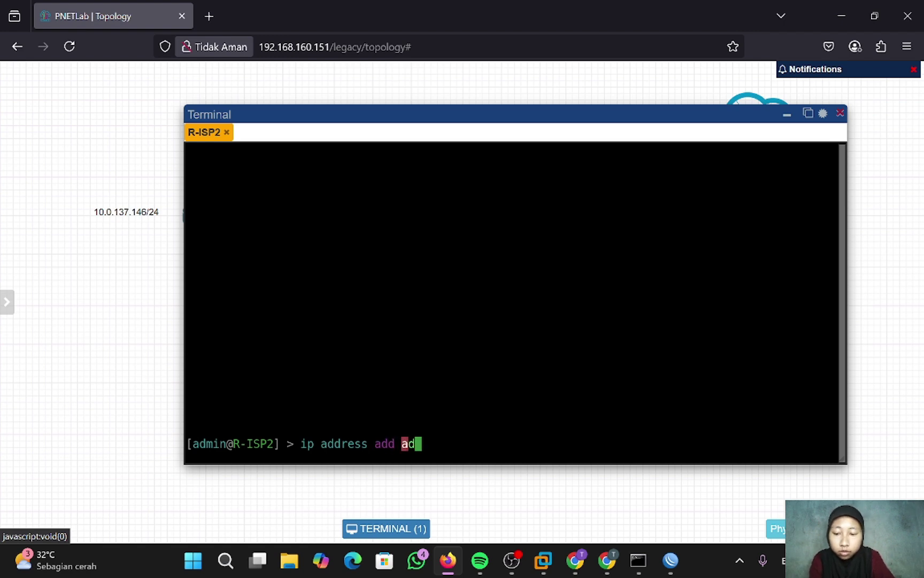
type("dress=")
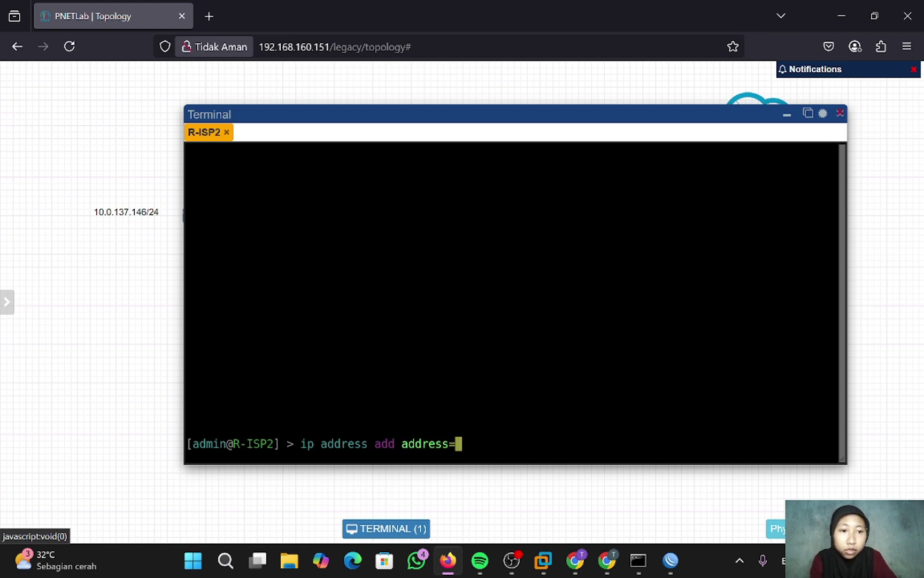
type("1")
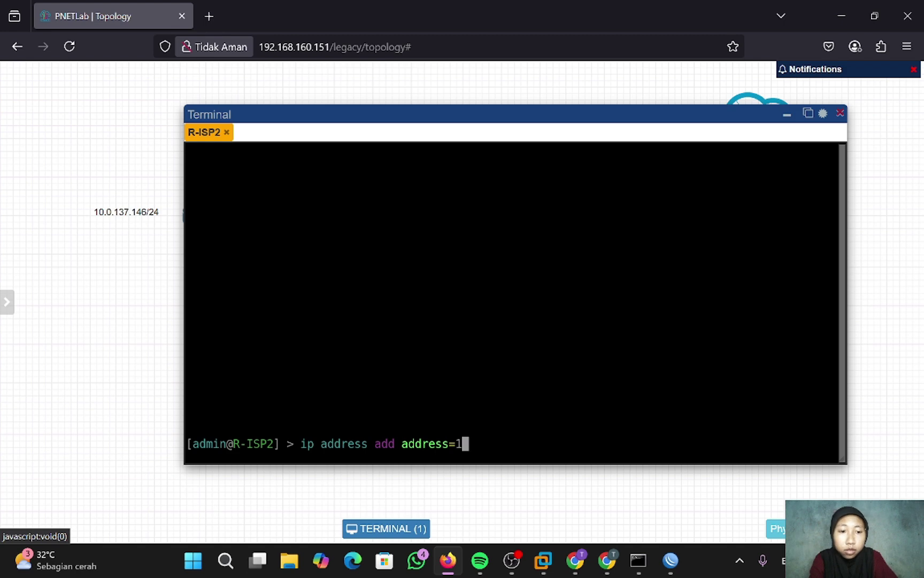
type("0.0.")
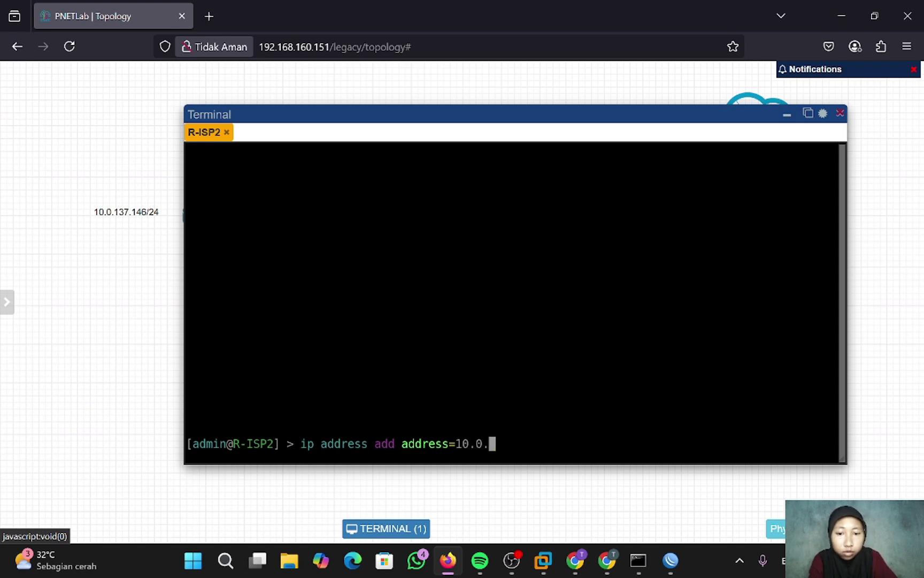
type("137")
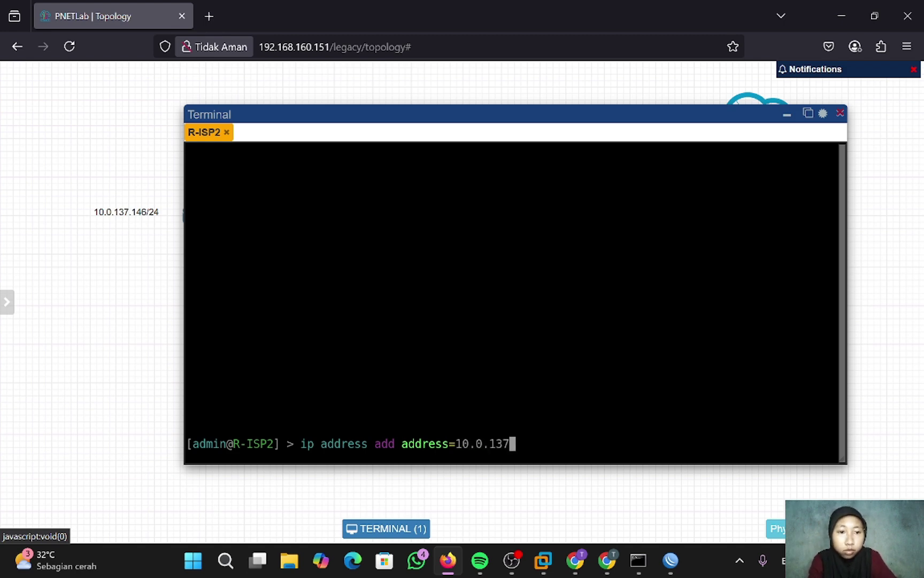
type(".148")
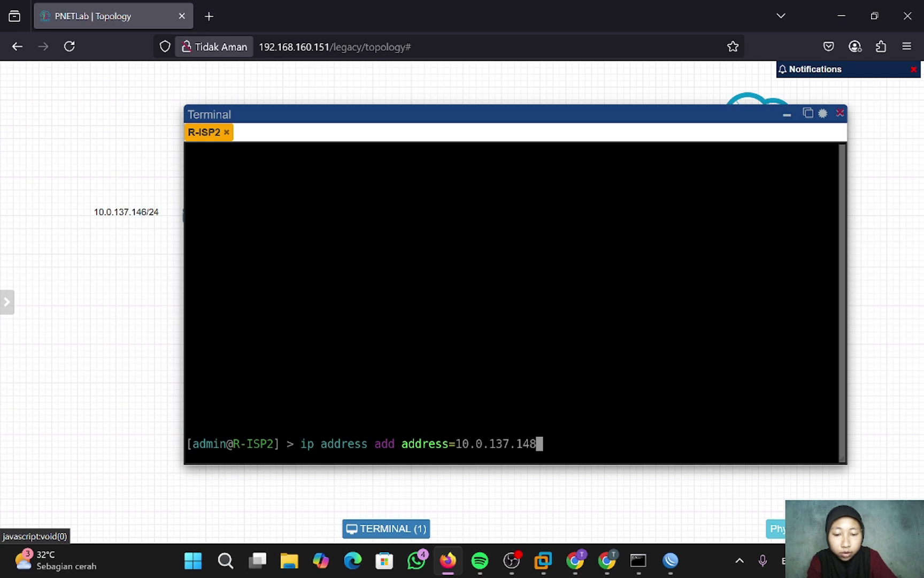
type("/24")
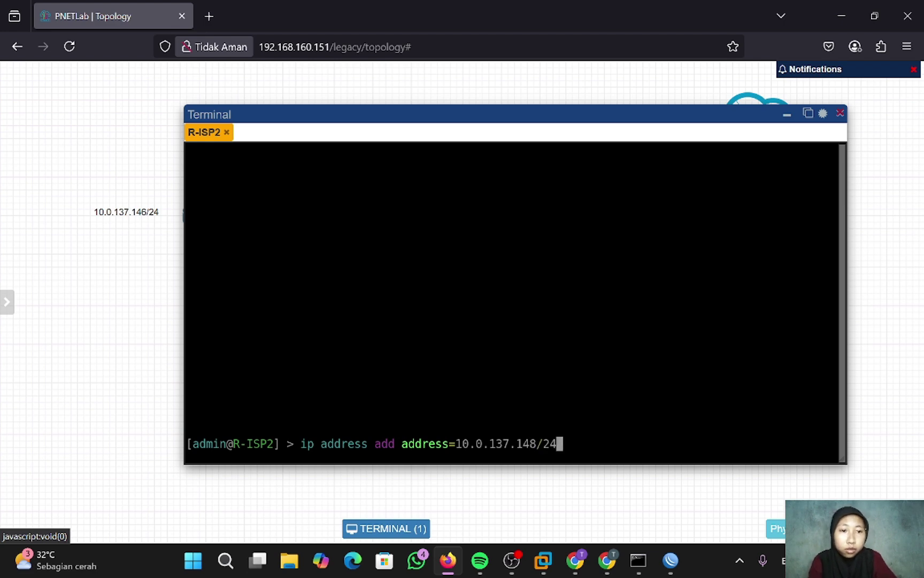
type(" interface")
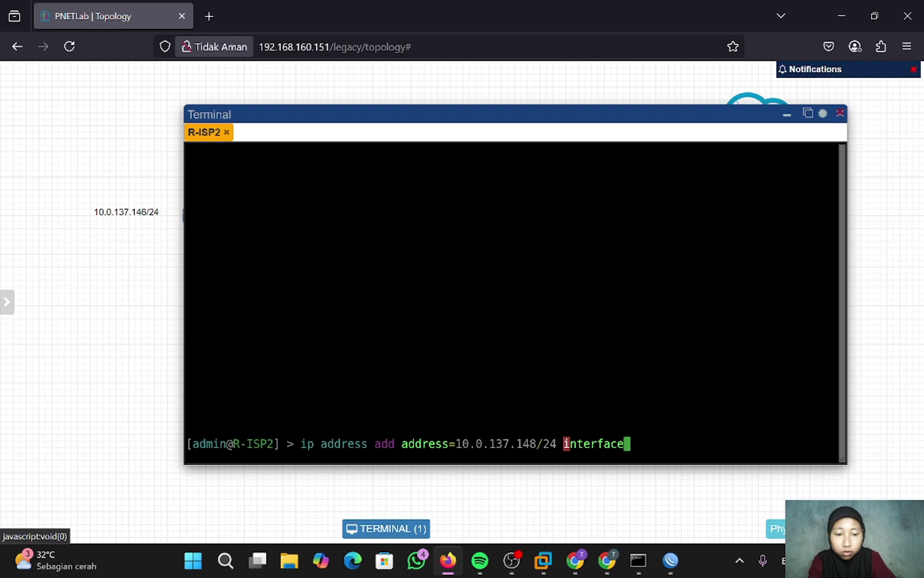
type("=ether")
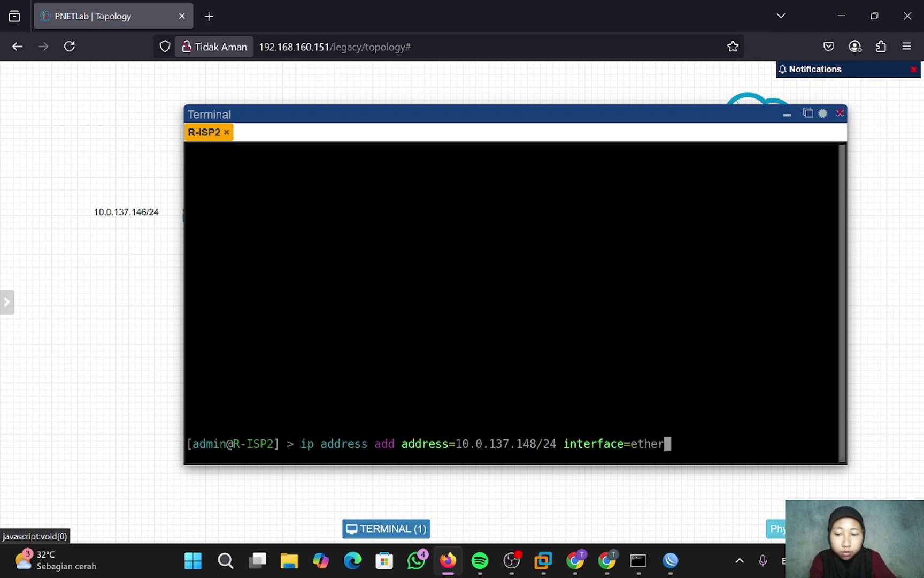
type("1")
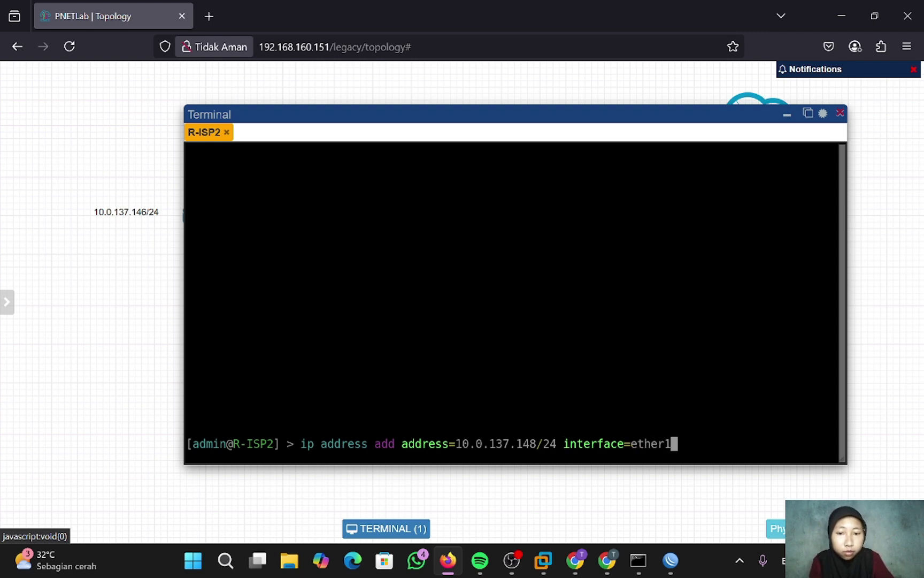
key("Return")
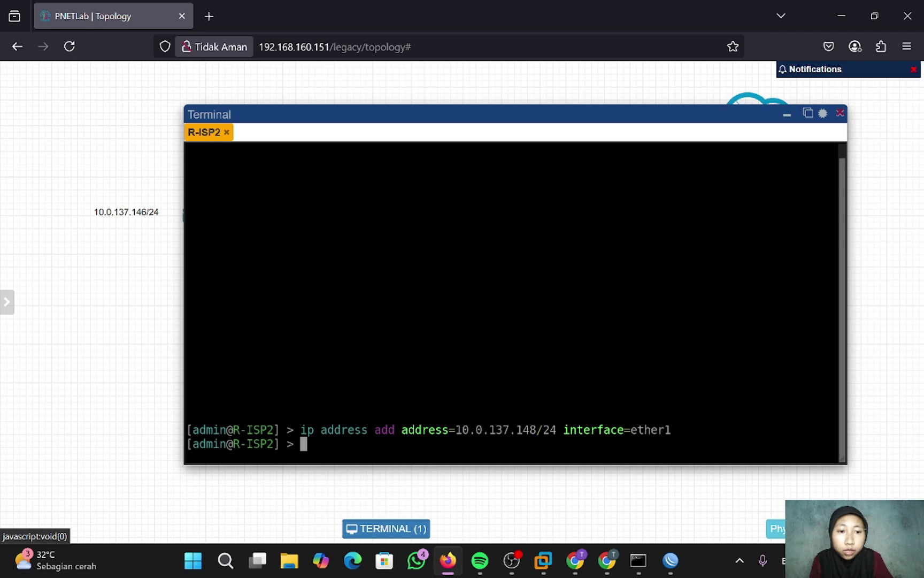
- Add a default route via gateway 10.0.137.1 and set DNS server 8.8.8.8
type("i")
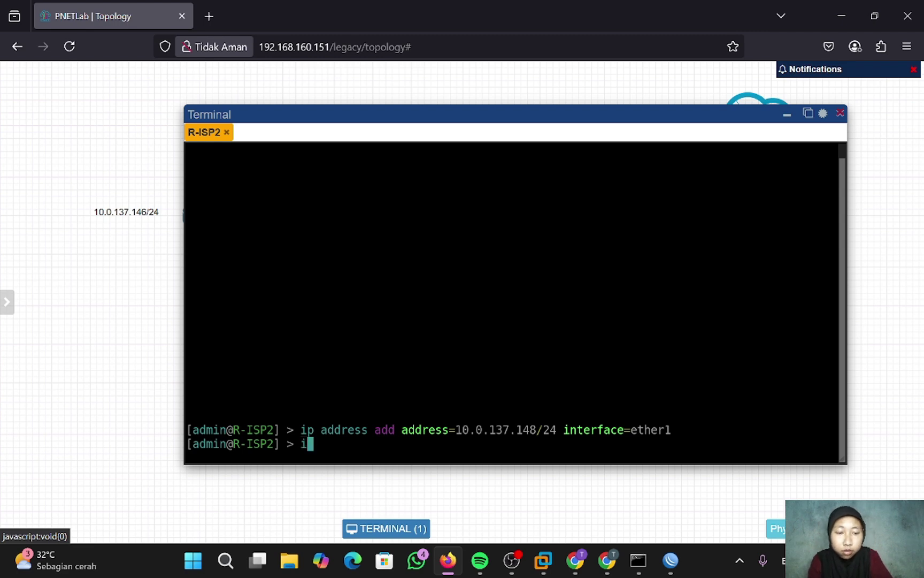
type("p ro")
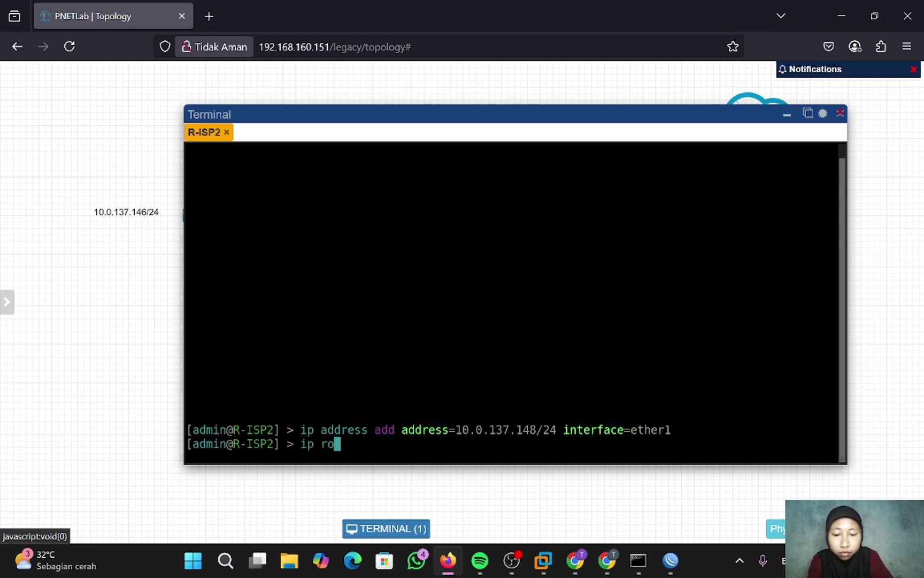
type("ute add")
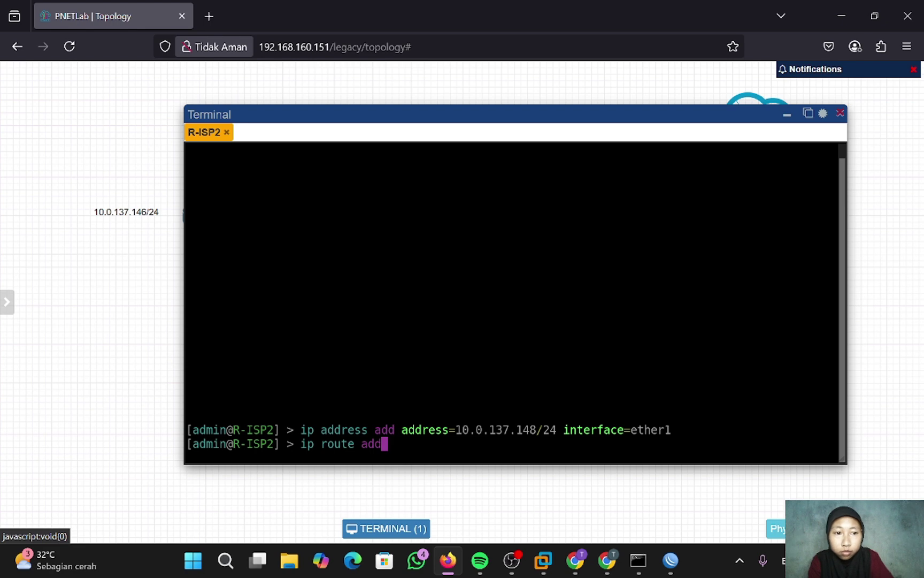
type(" ga")
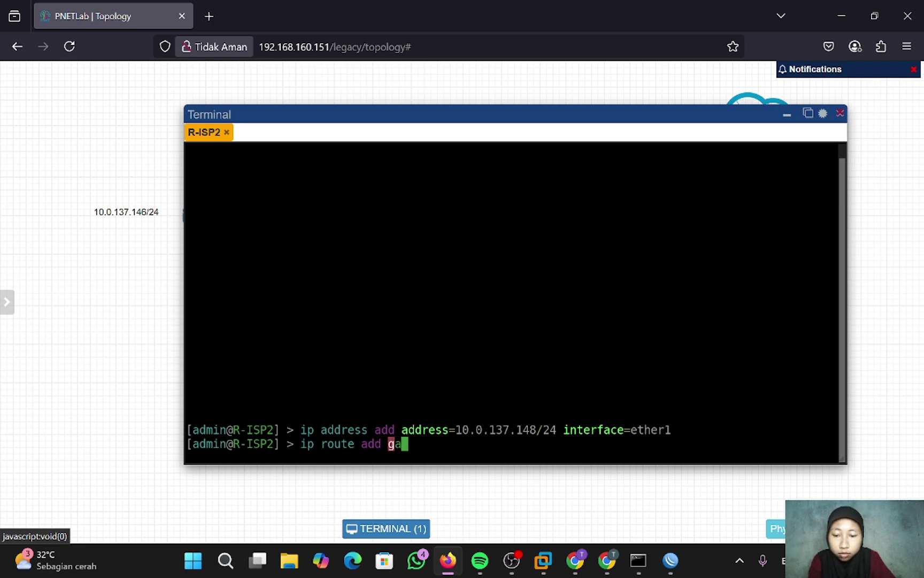
type("tew")
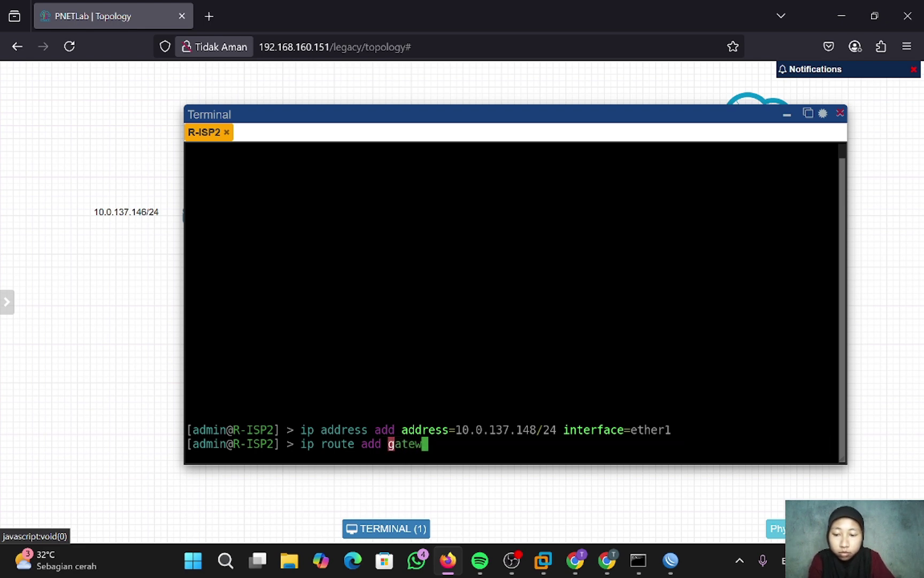
type("ay=10")
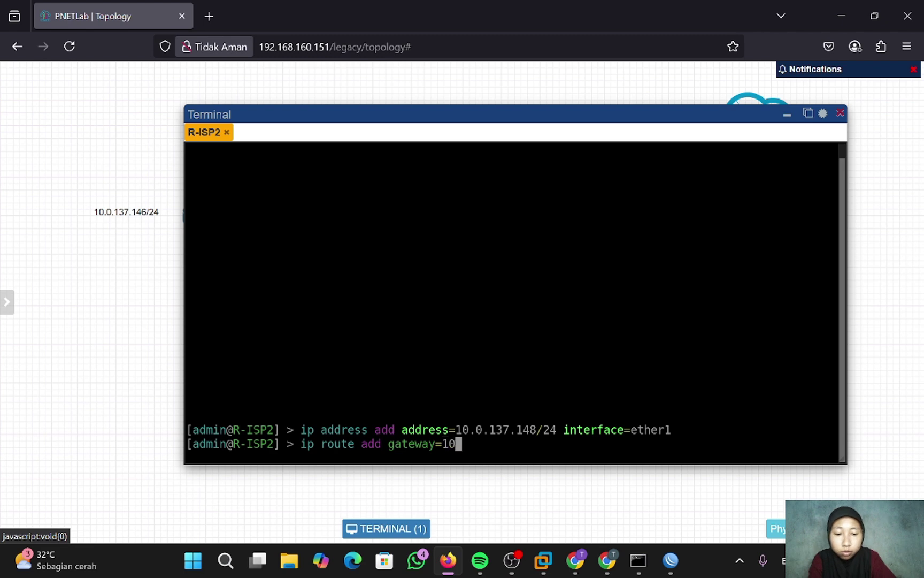
type(".0.137")
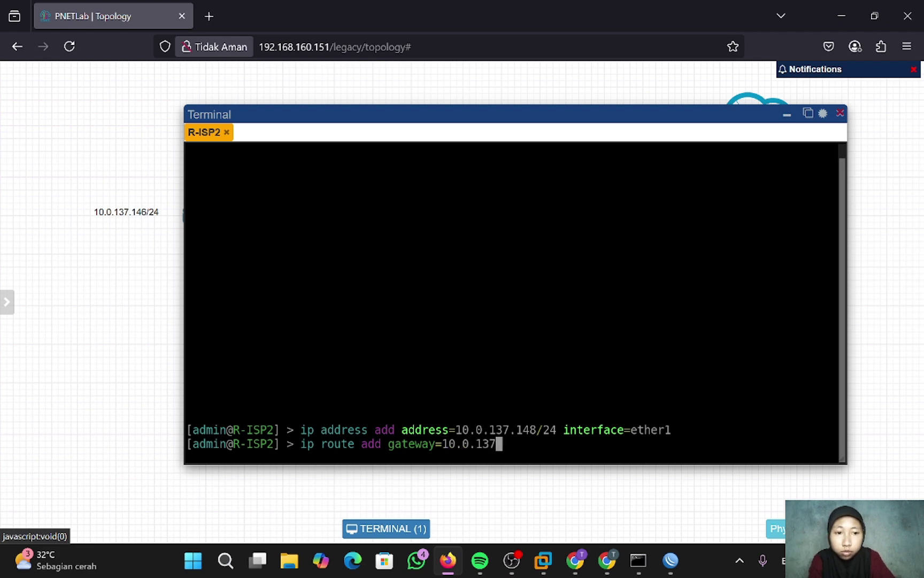
type(".1")
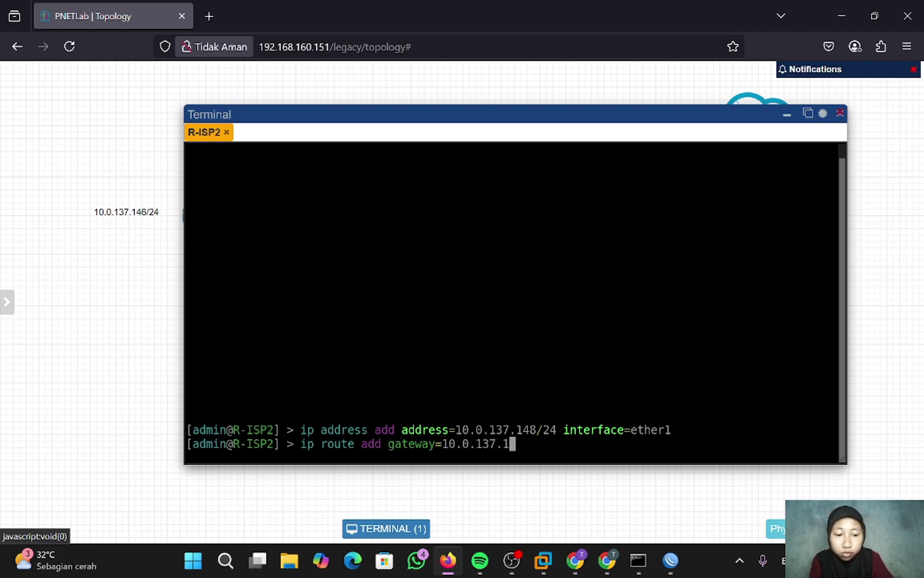
key("Return")
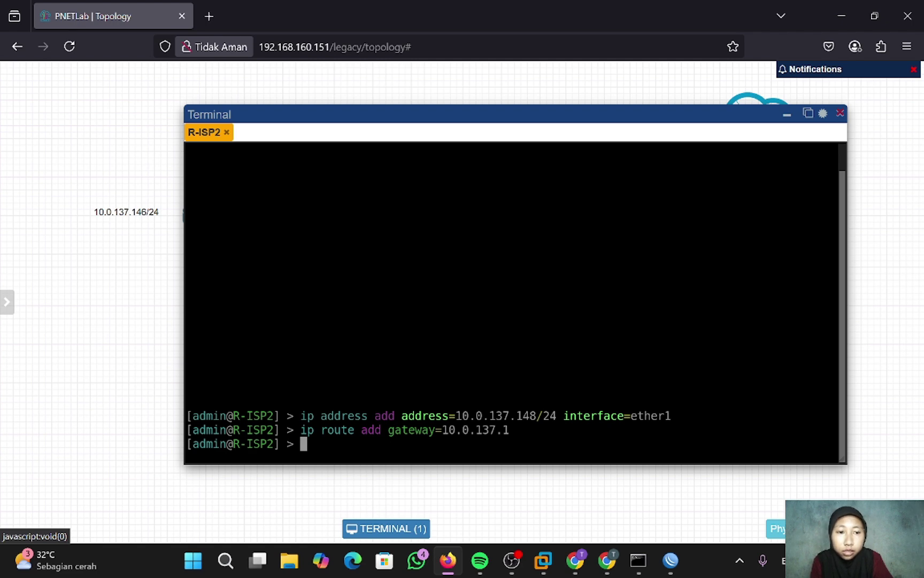
type("ip dn")
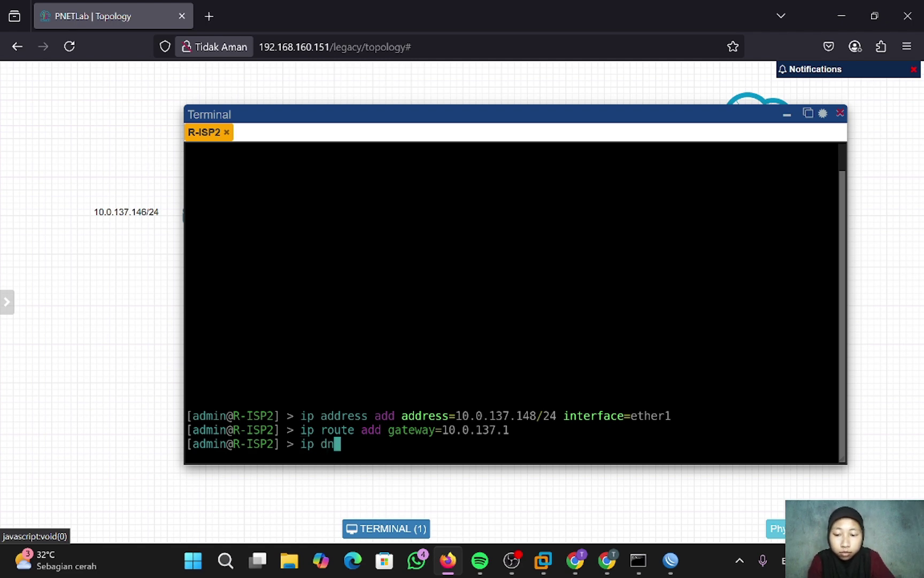
type("s set s")
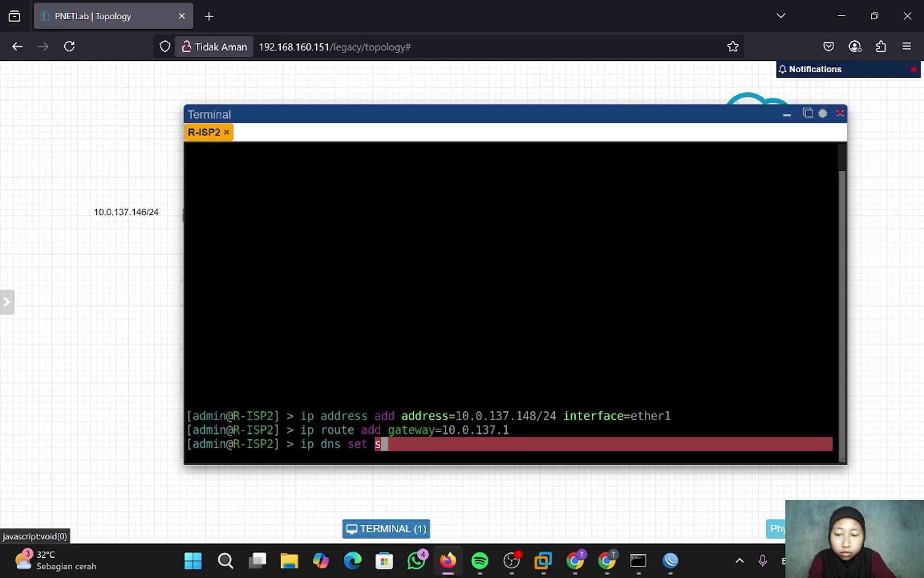
type("ervers=")
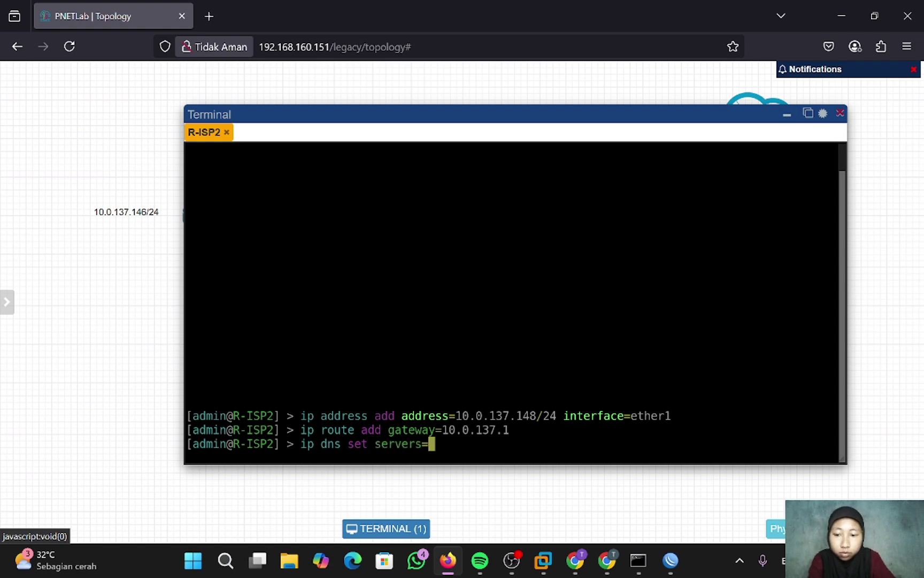
type("8.8.8.8")
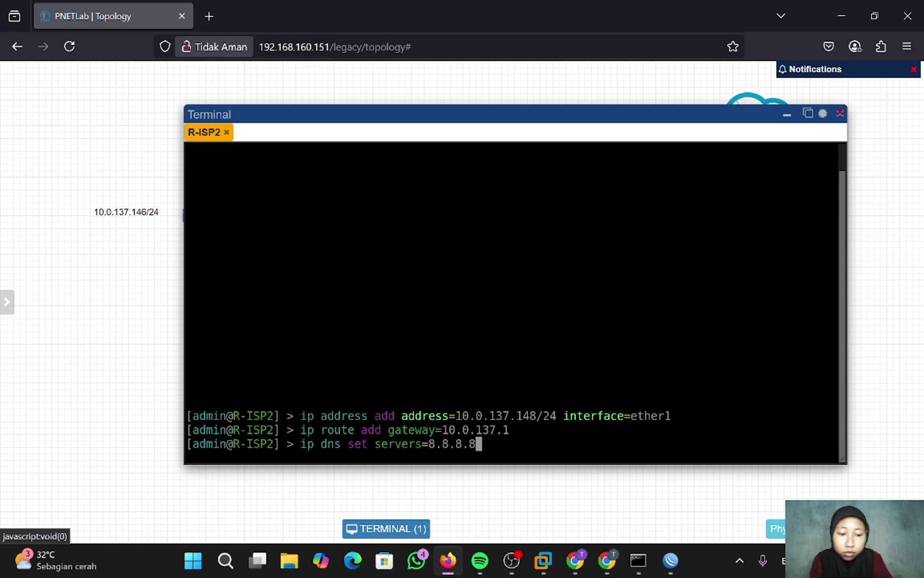
key("Return")
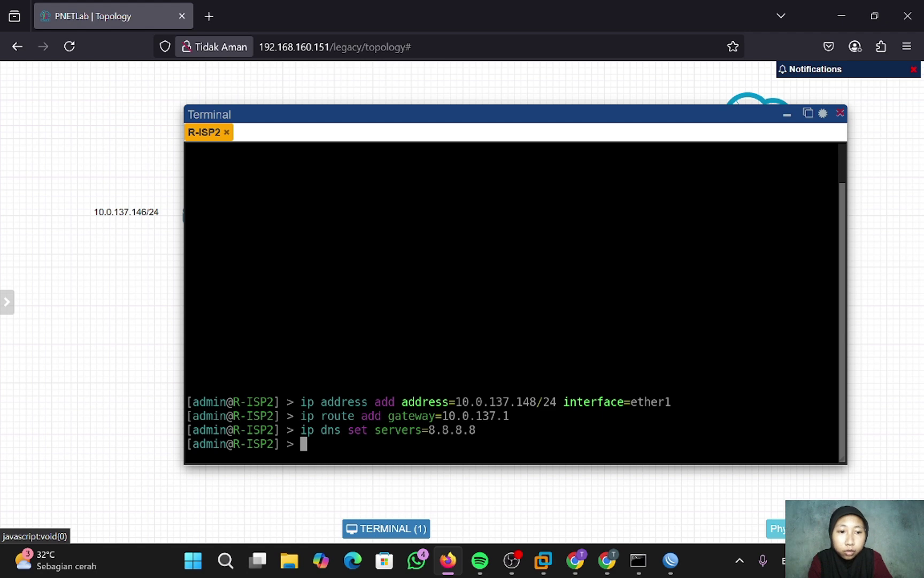
- Ping 8.8.8.8 and google.com from R-ISP2's console, confirming 0% packet loss
type("pin")
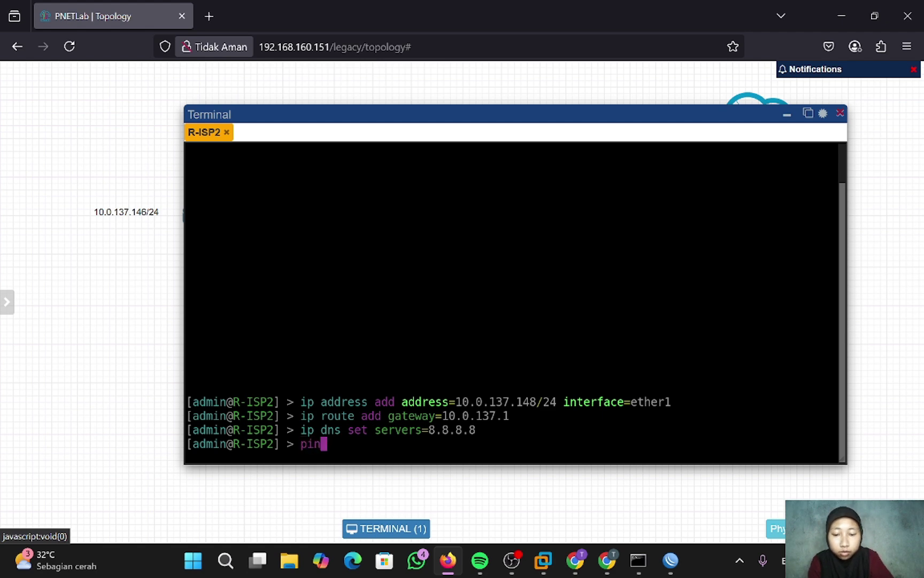
type("g 8.8.8.8")
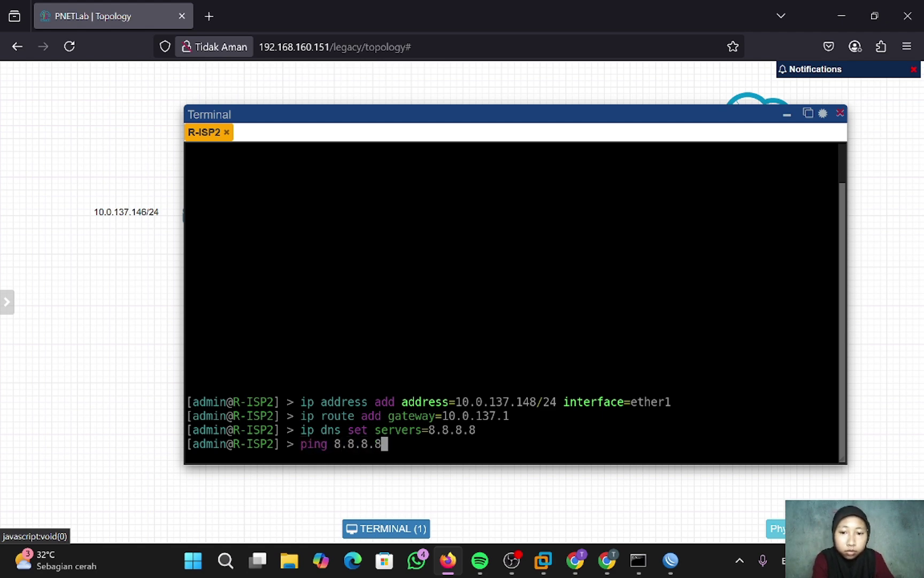
key("Return")
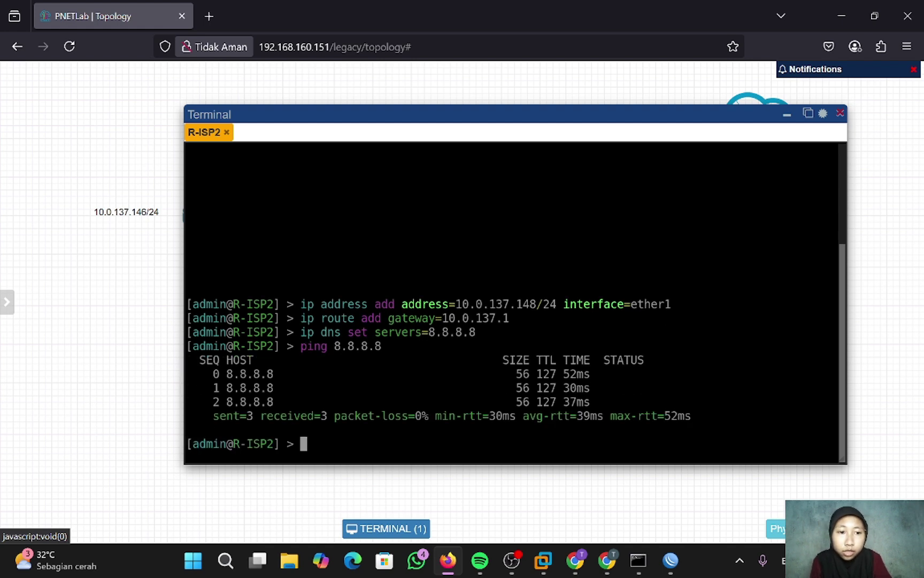
type("p")
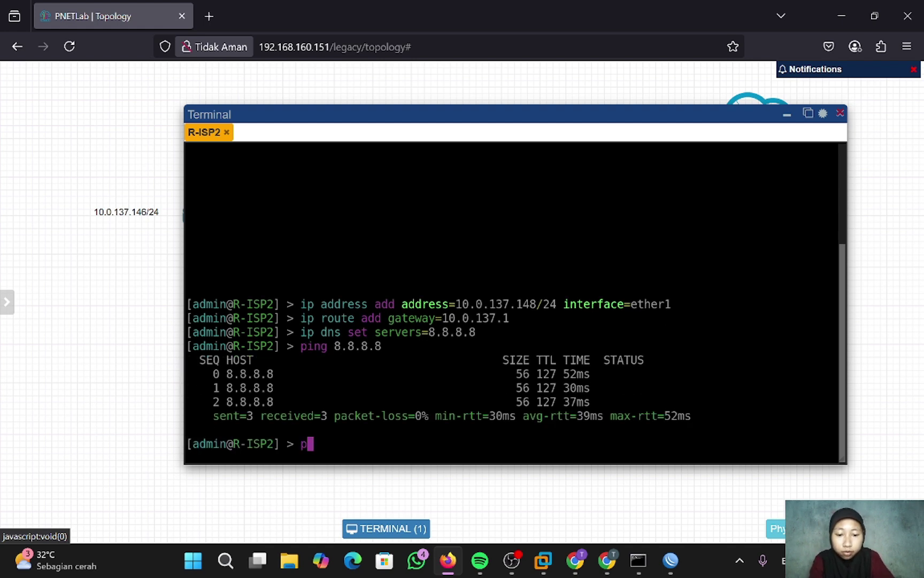
type("ing goo")
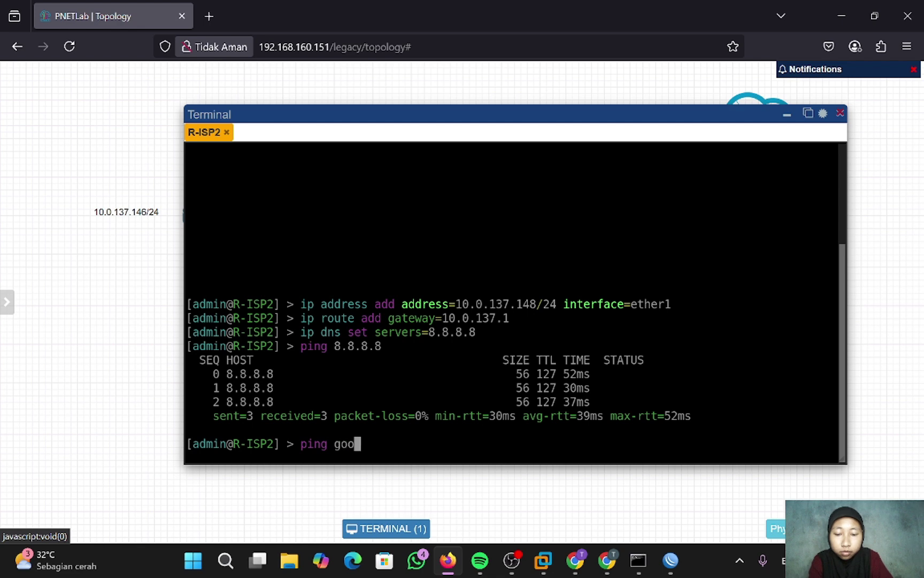
type("gle.com")
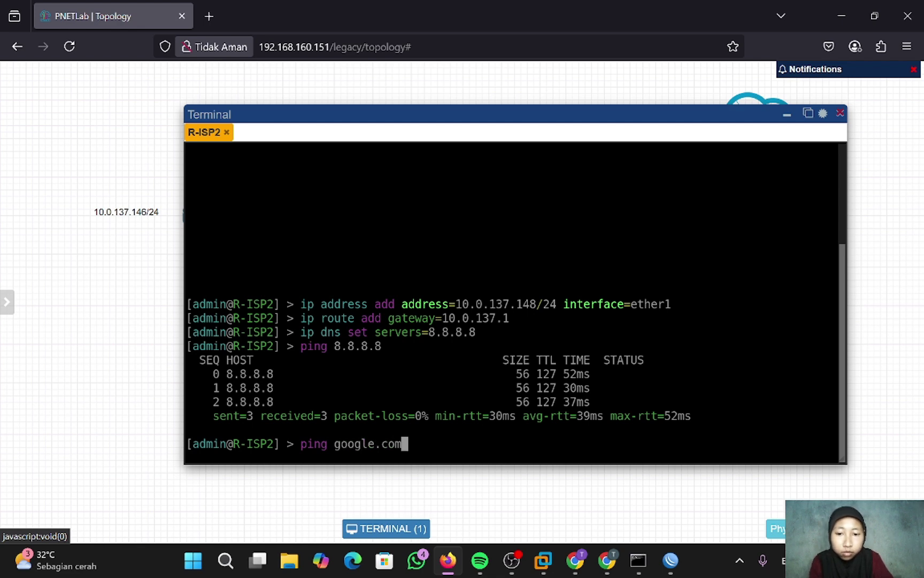
key("Return")
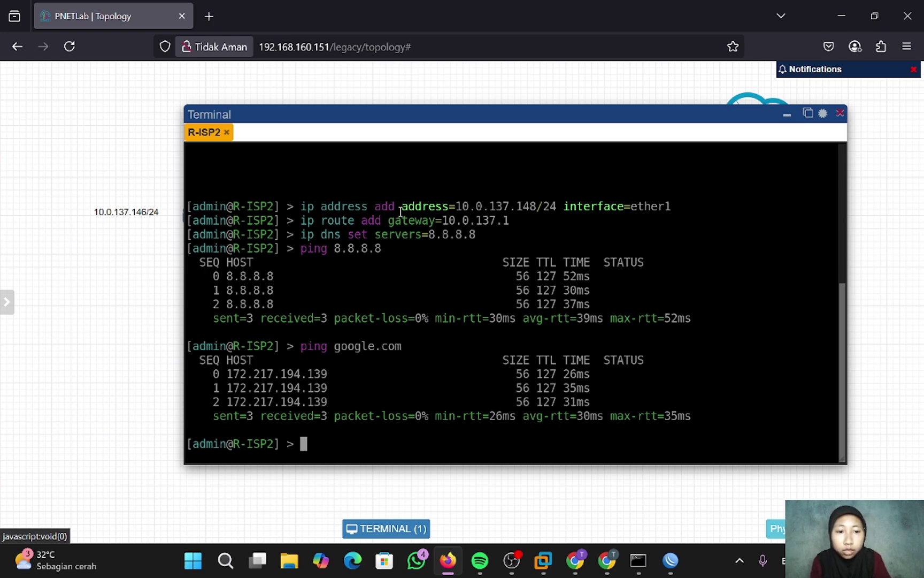
- Add a '10.0.137.148/24' text label beside R-ISP2's eth1 on the topology
left_click_drag(458, 114, 662, 112)
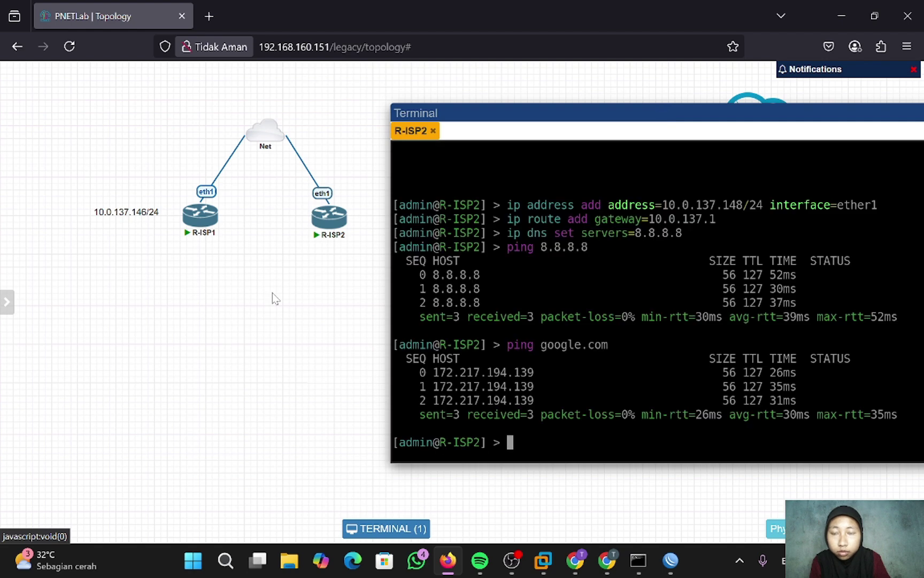
right_click(272, 294)
left_click(308, 390)
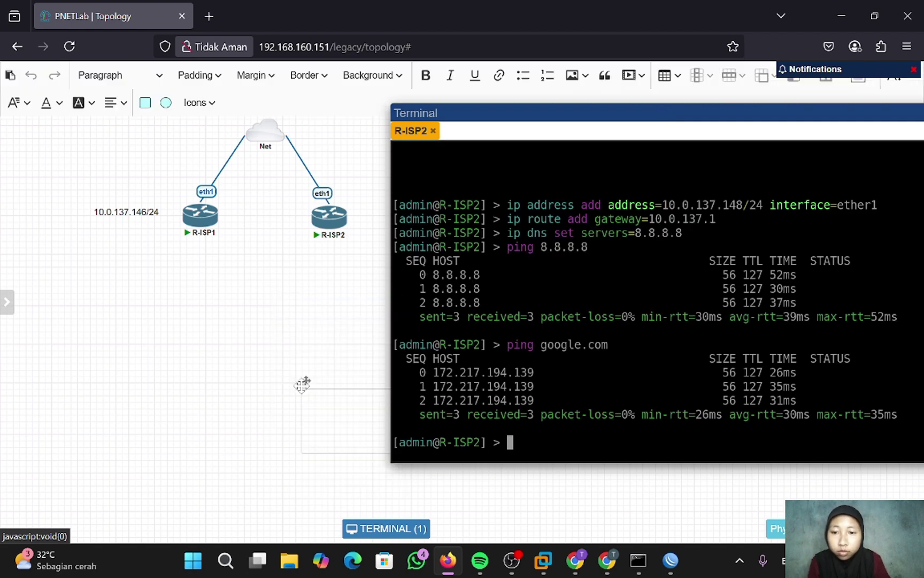
left_click(306, 381)
type("10.0")
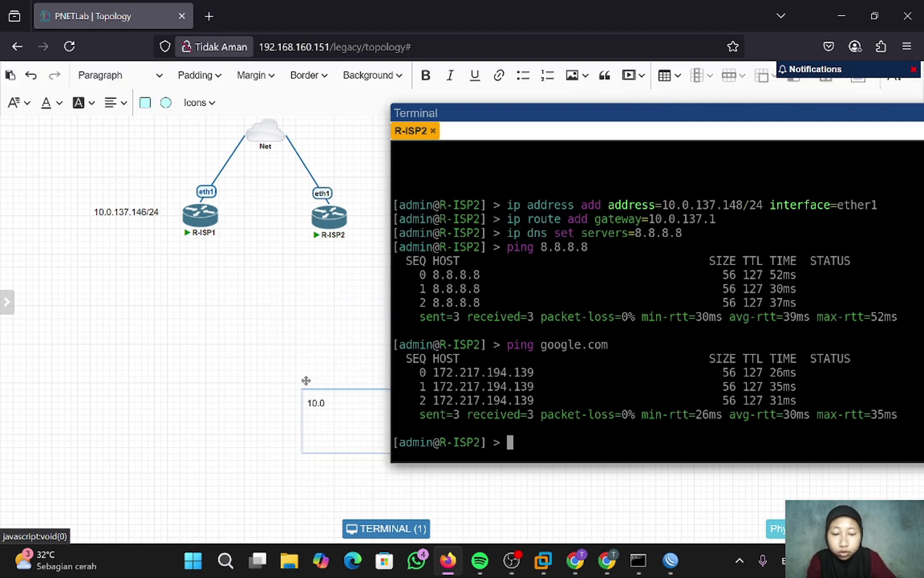
type(".137.148/24")
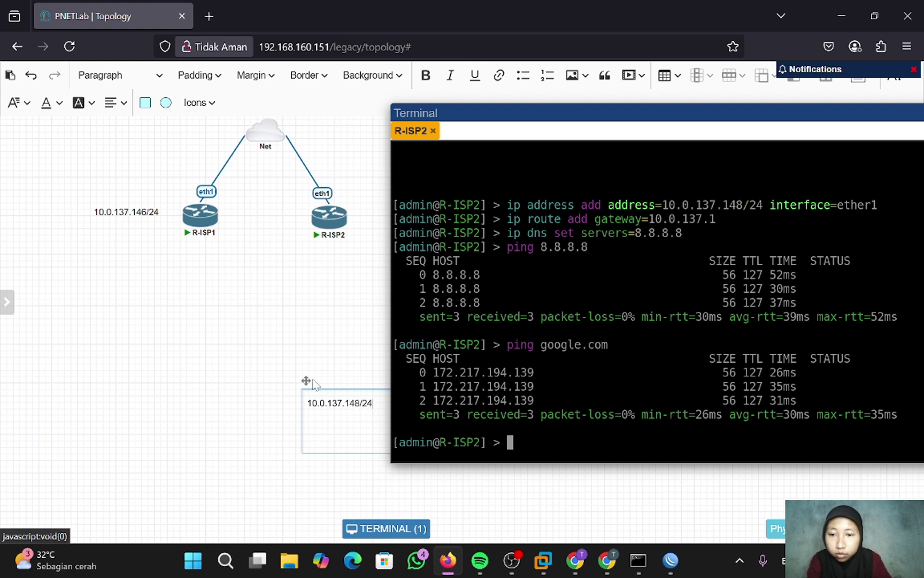
left_click_drag(306, 380, 335, 172)
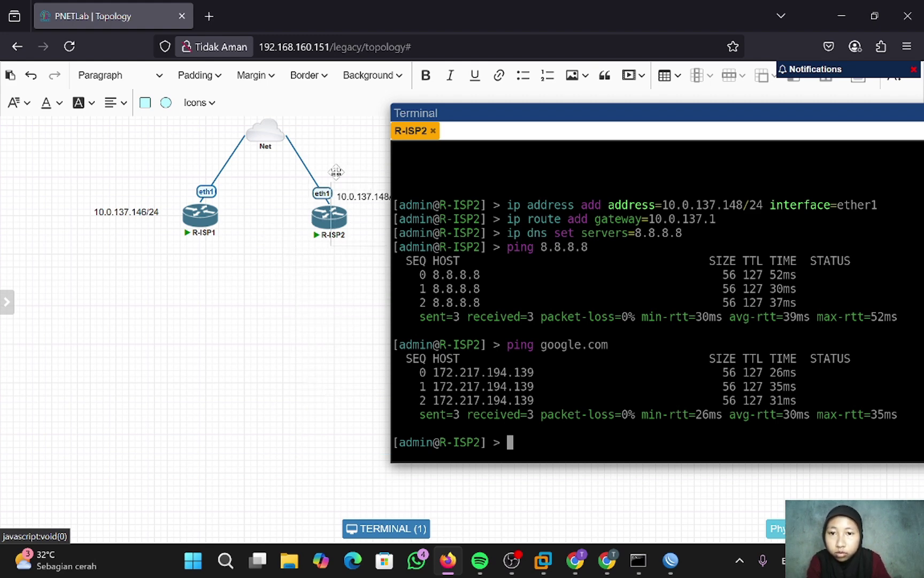
left_click_drag(472, 111, 310, 255)
left_click_drag(517, 241, 423, 208)
left_click_drag(337, 174, 347, 175)
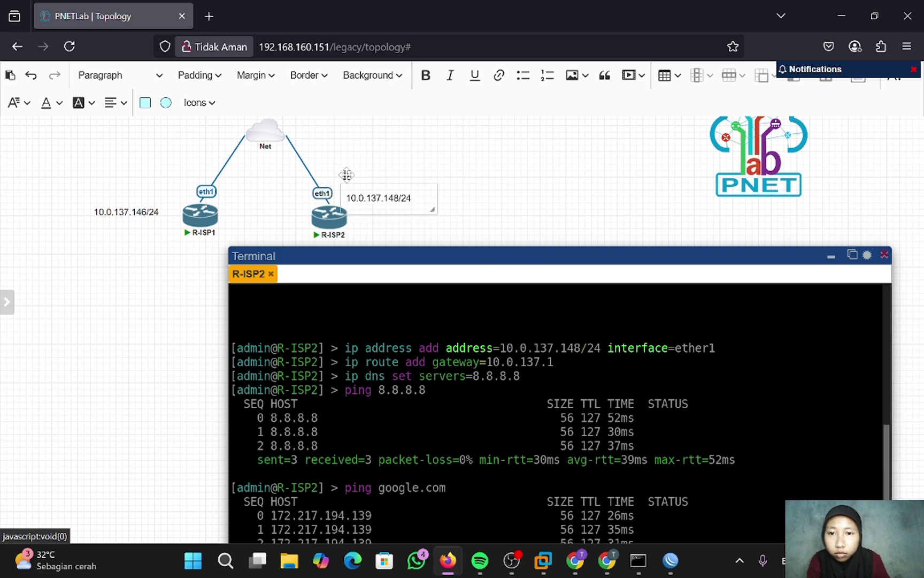
left_click(506, 181)
left_click(471, 237)
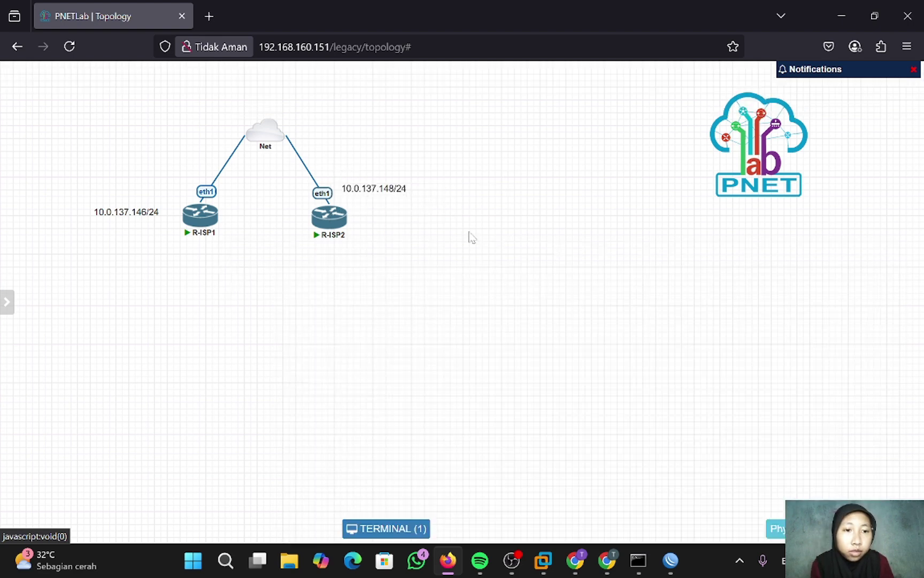
- Add a MikroTik RouterOS node named Mikrotik with its Qemu Options cleared
right_click(420, 265)
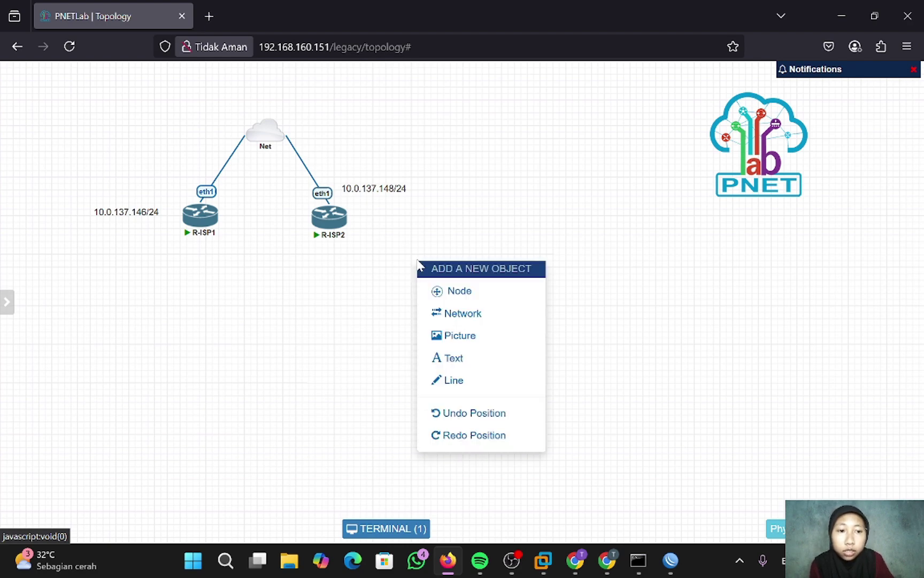
left_click(464, 300)
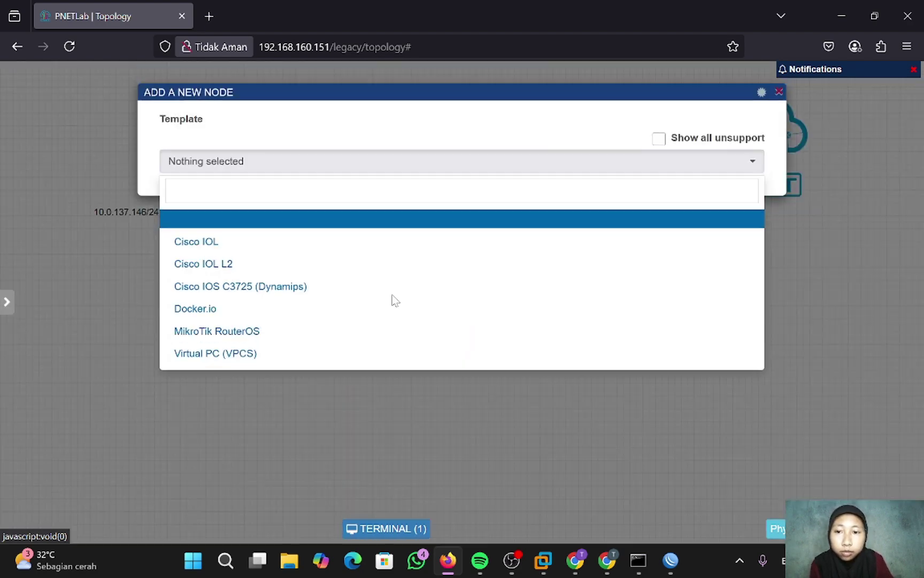
left_click(281, 333)
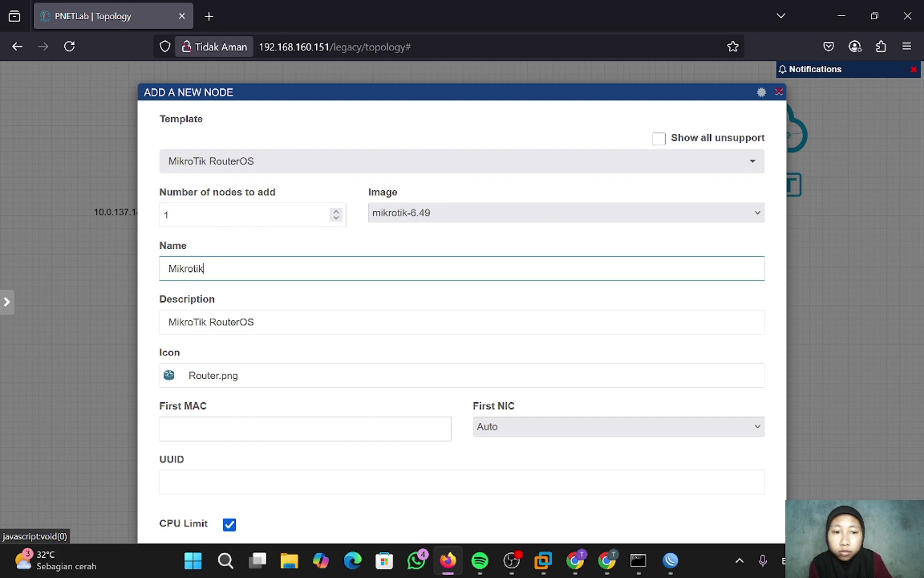
scroll(462, 295, "down", 10)
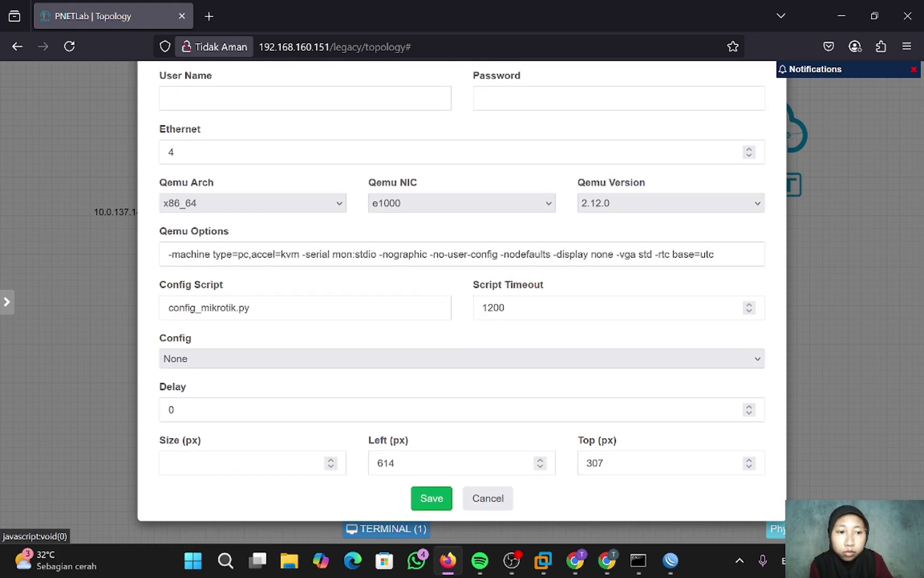
left_click_drag(168, 254, 848, 249)
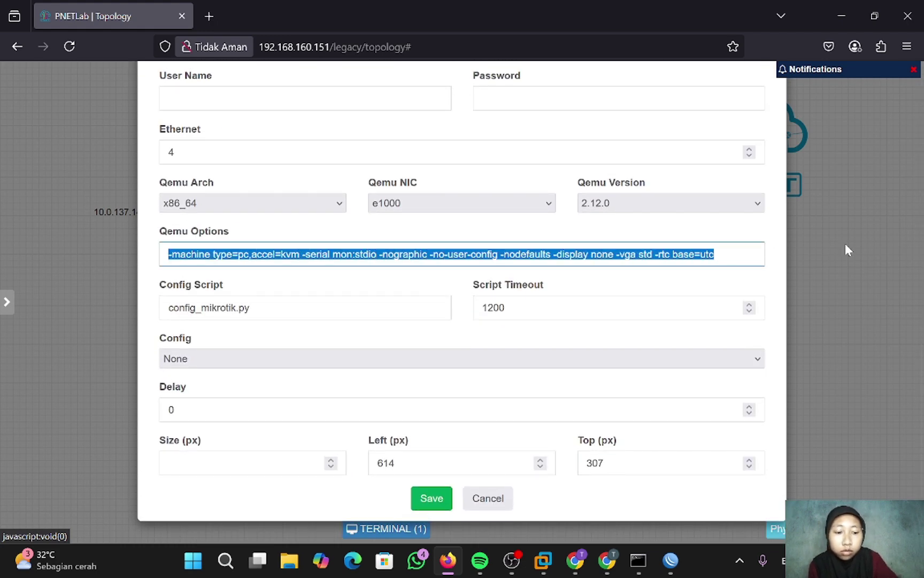
key("BackSpace")
left_click(432, 498)
- Place and start the Mikrotik node, linking eth1 to R-ISP1 and eth2 to R-ISP2
left_click_drag(428, 266, 256, 284)
left_click(253, 277)
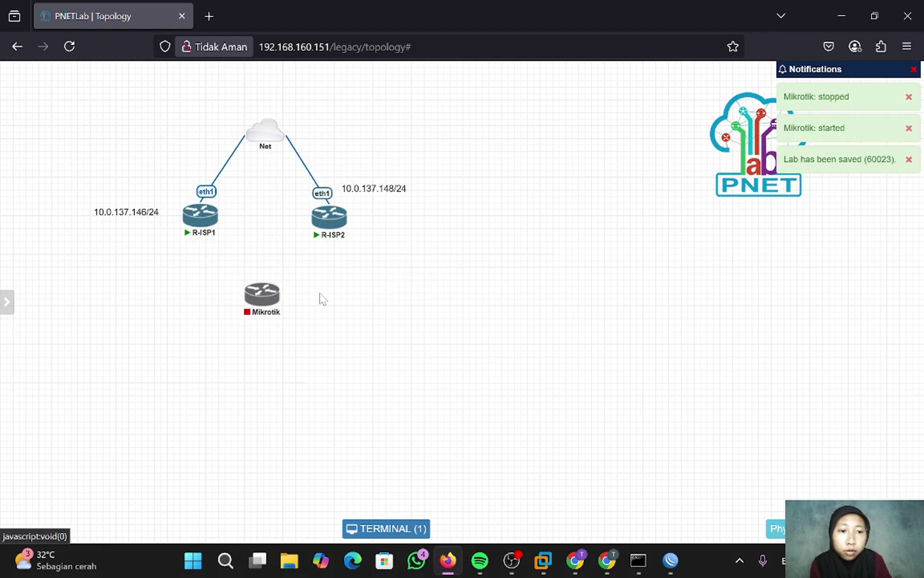
left_click(253, 276)
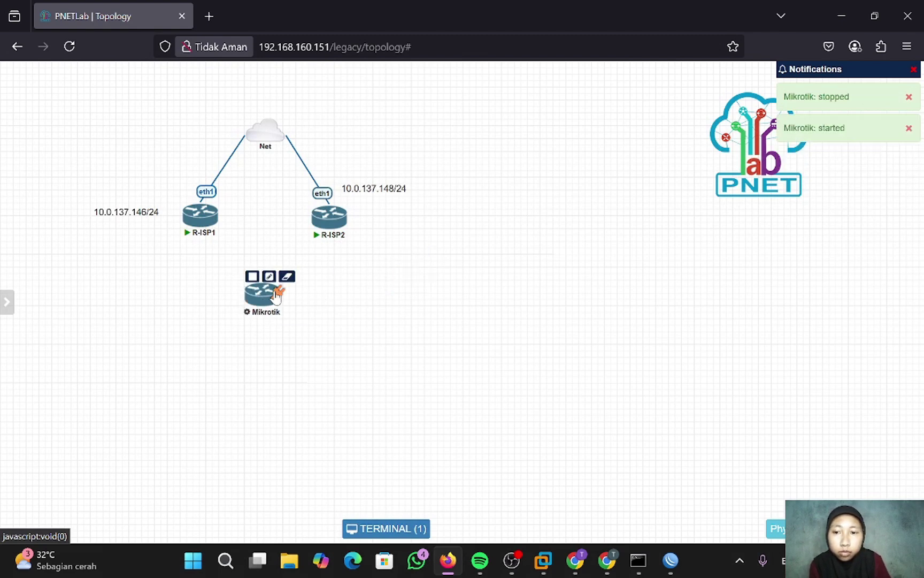
left_click_drag(277, 297, 200, 215)
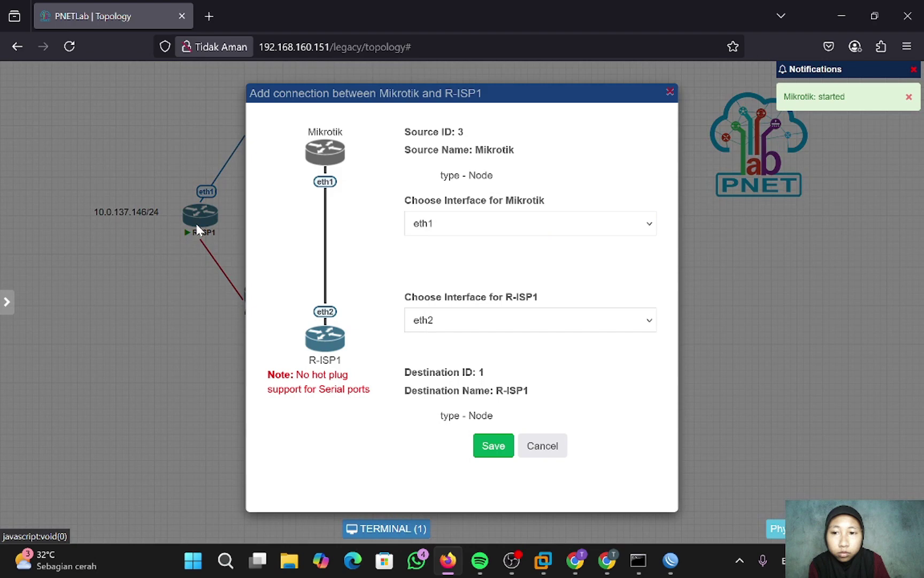
left_click(491, 445)
left_click_drag(277, 298, 329, 216)
left_click(497, 447)
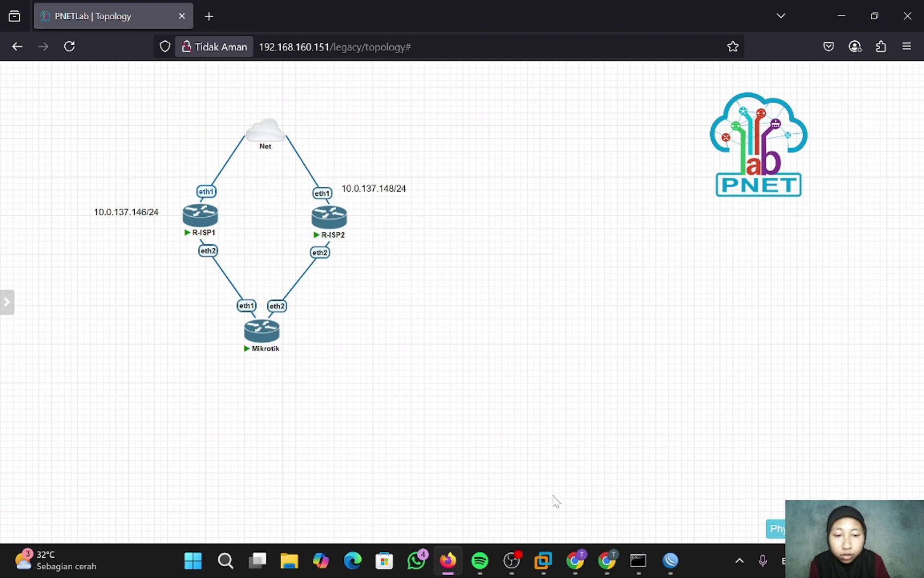
- Run ip neighbor print on R-ISP2, showing R-ISP1 at 10.0.137.146
mouse_move(672, 567)
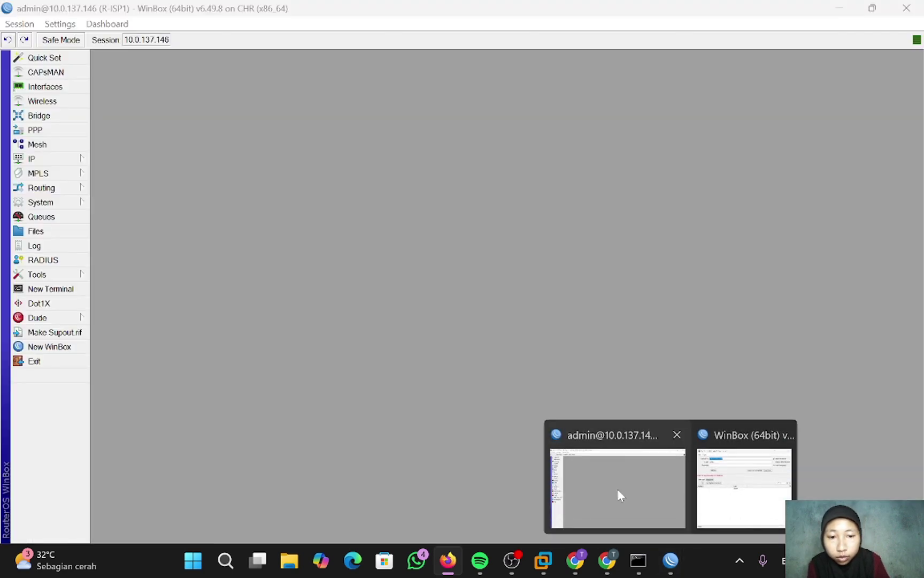
left_click(618, 489)
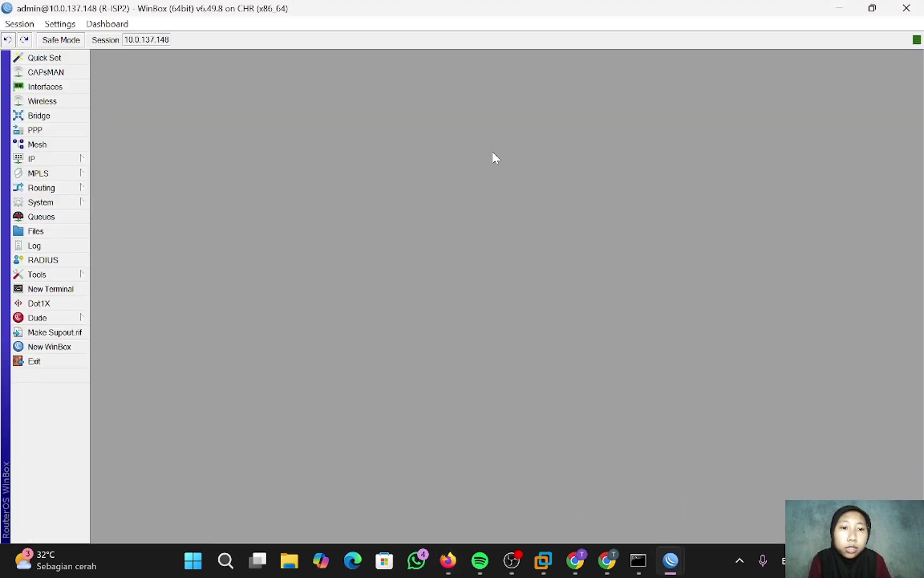
left_click(68, 289)
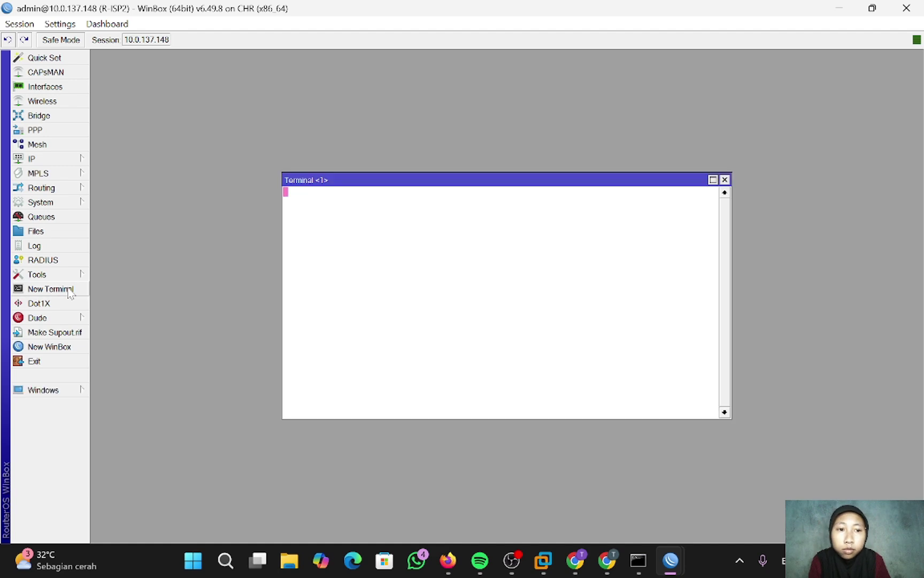
key("ctrl+c")
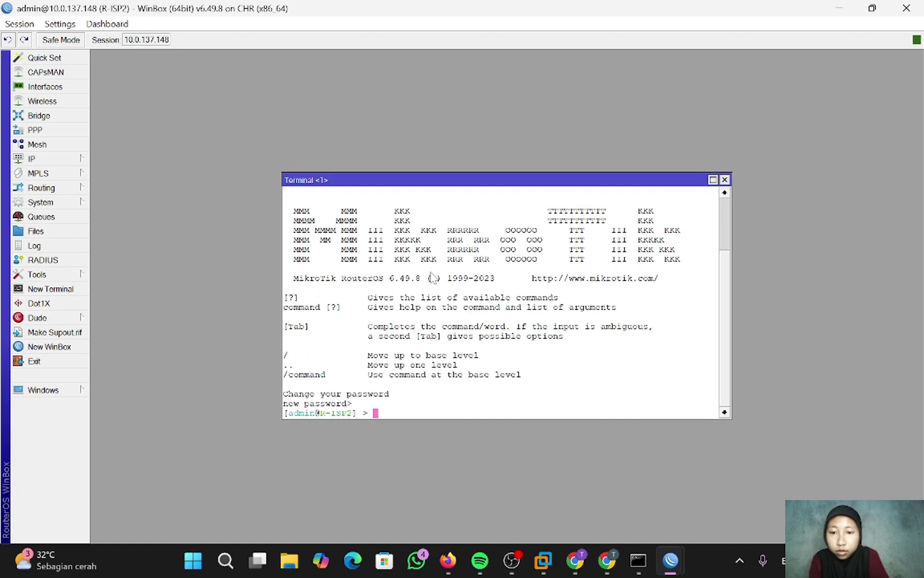
type("ip nei")
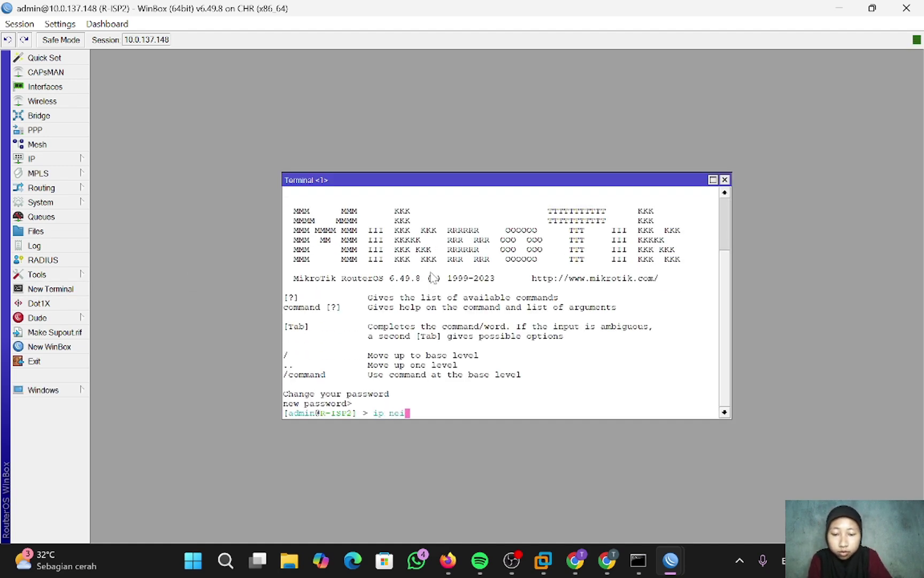
type("ghbor")
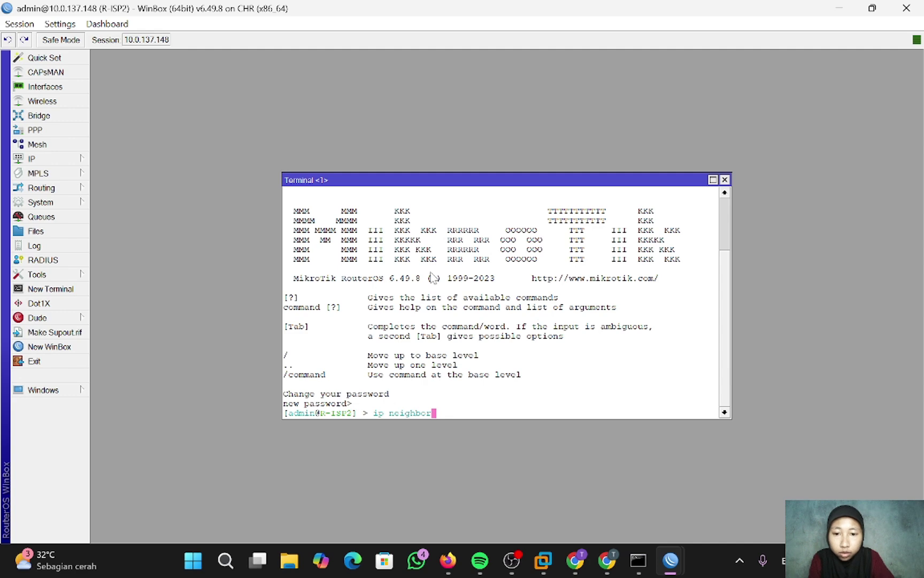
type(" print")
key("Return")
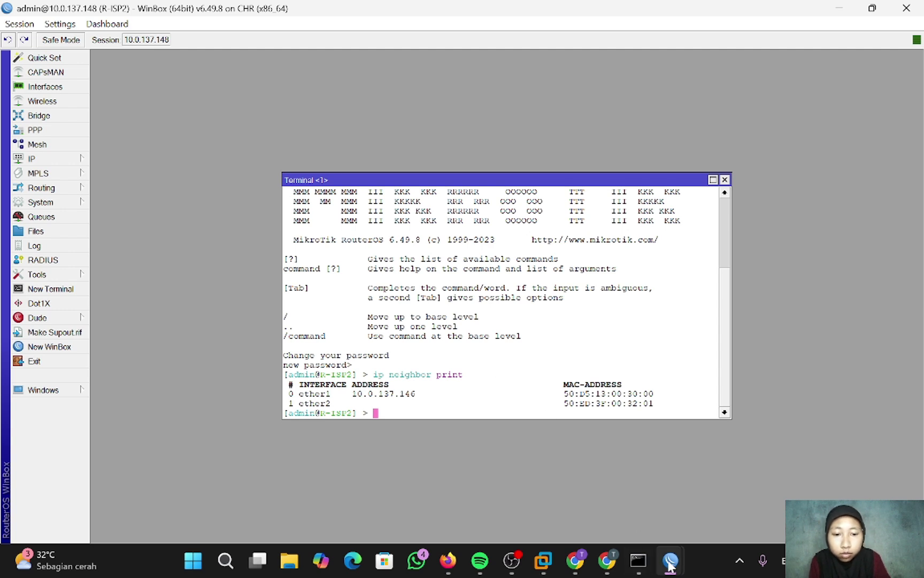
- Run ip neighbor print on R-ISP1, showing R-ISP2 at 10.0.137.148
mouse_move(670, 561)
left_click(577, 509)
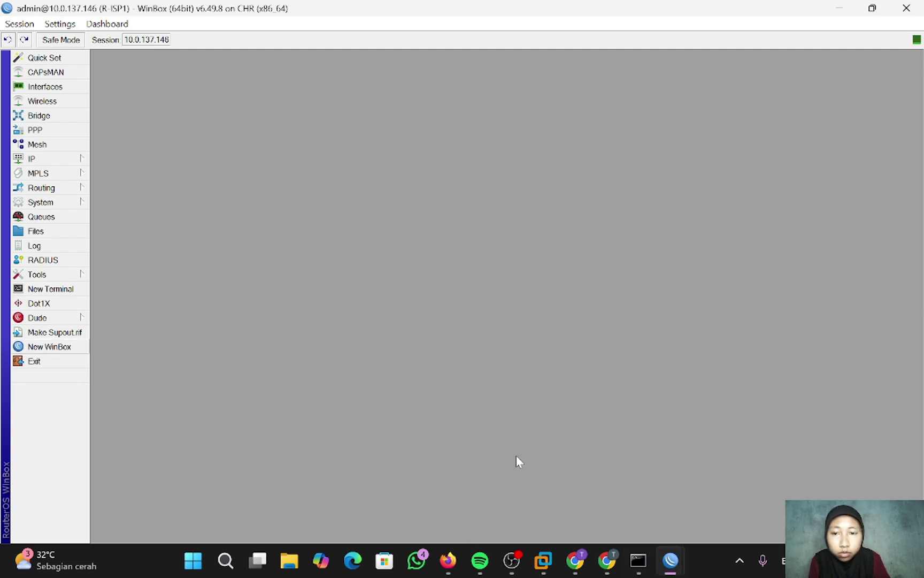
left_click(50, 289)
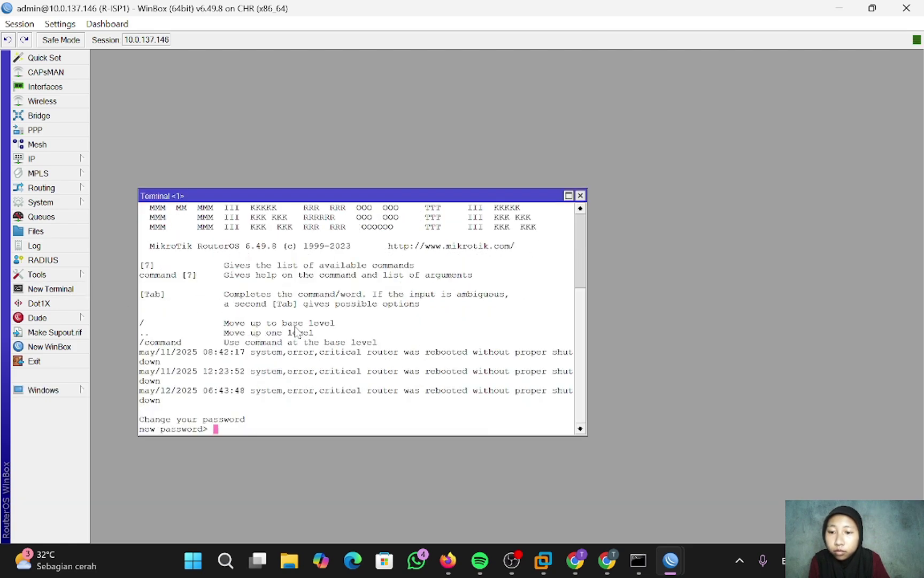
key("ctrl+c")
type("ip n")
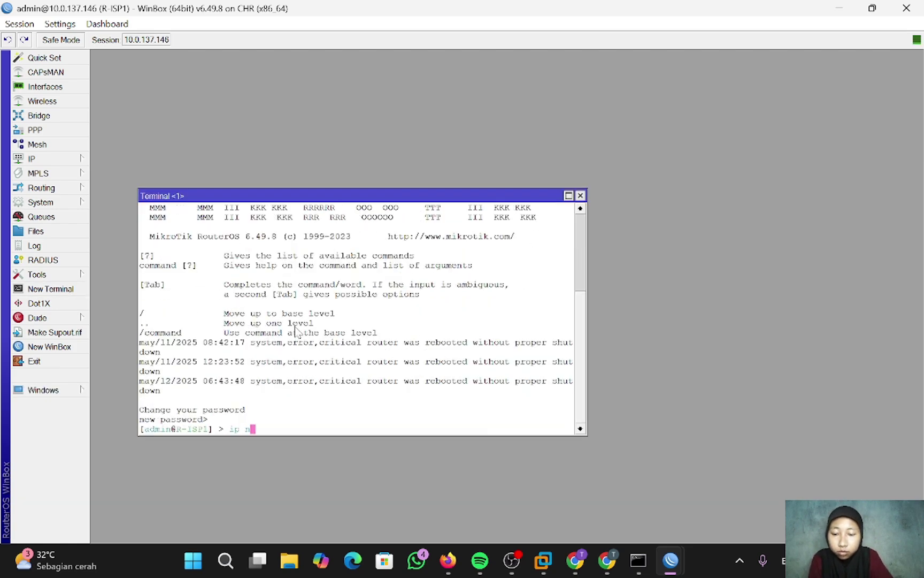
type("eighbor p")
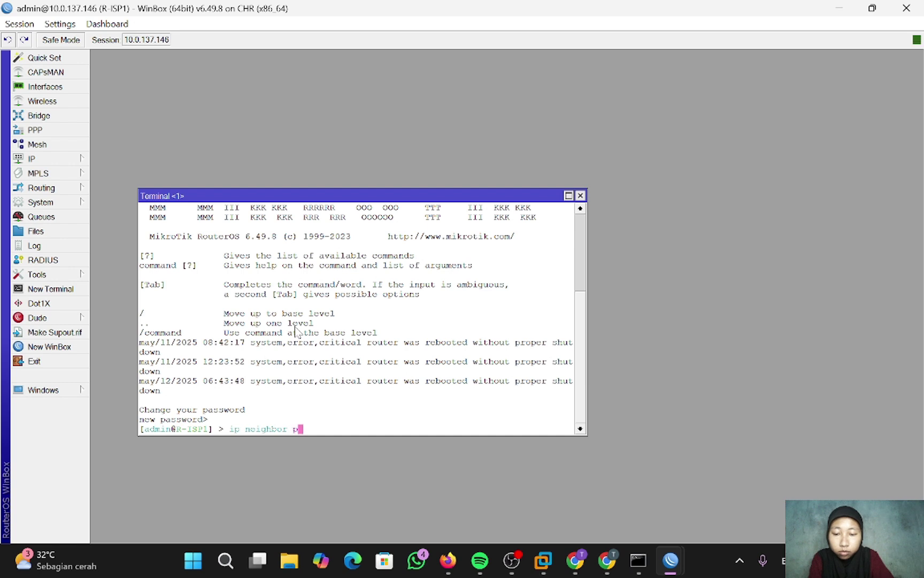
type("rint")
key("Return")
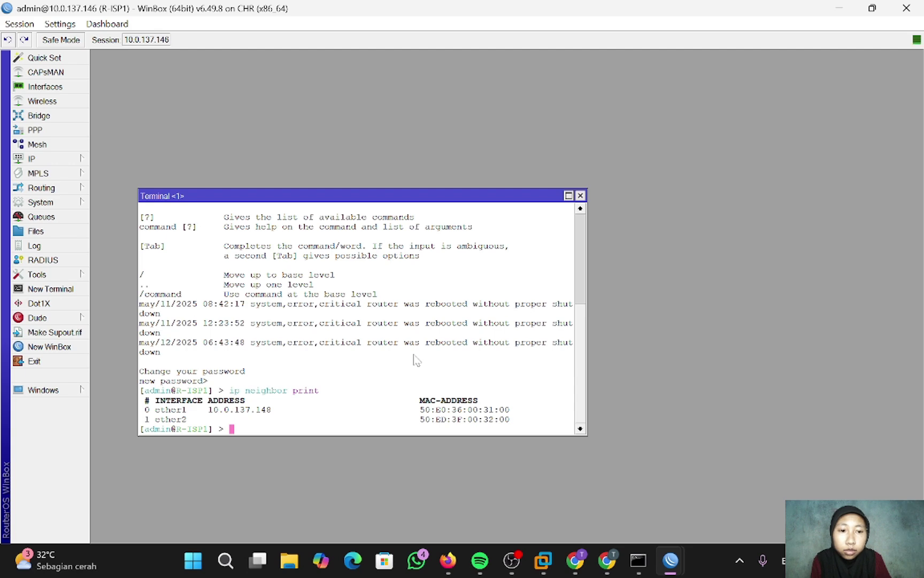
key("alt+Tab")
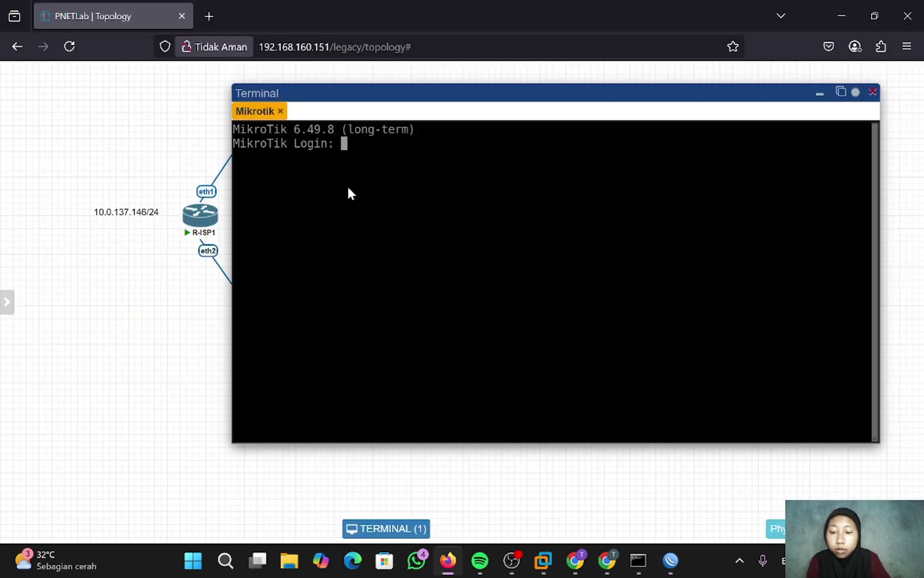
- Log into the Mikrotik console as admin with a blank password, declining the licence
type("admin")
key("Return")
key("Return")
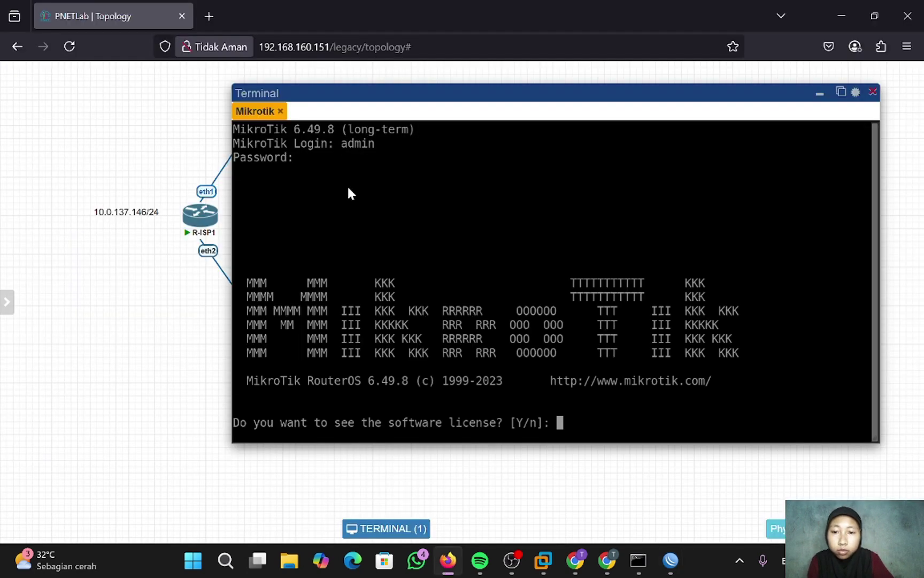
type("n")
key("ctrl+c")
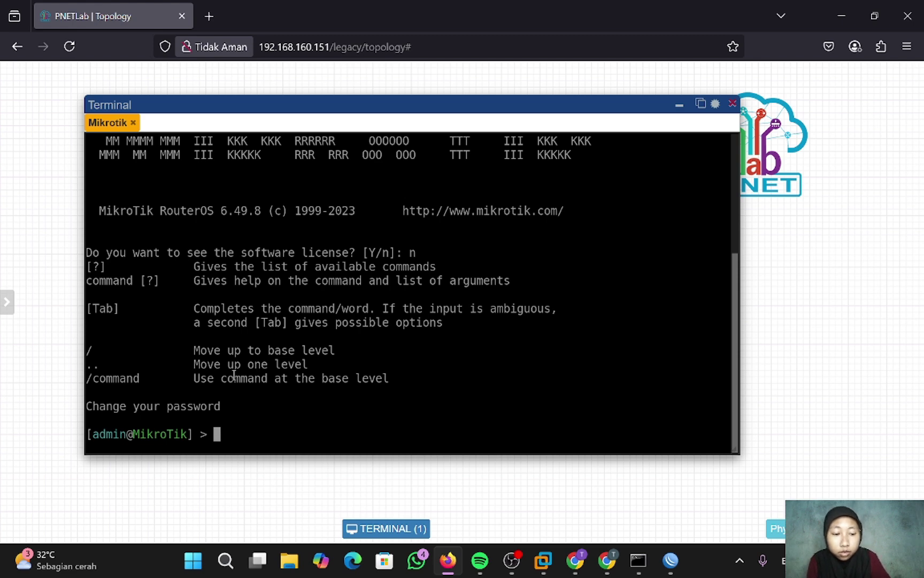
key("Return")
- Run ip address print on Mikrotik to confirm it has no addresses yet
type("ip a")
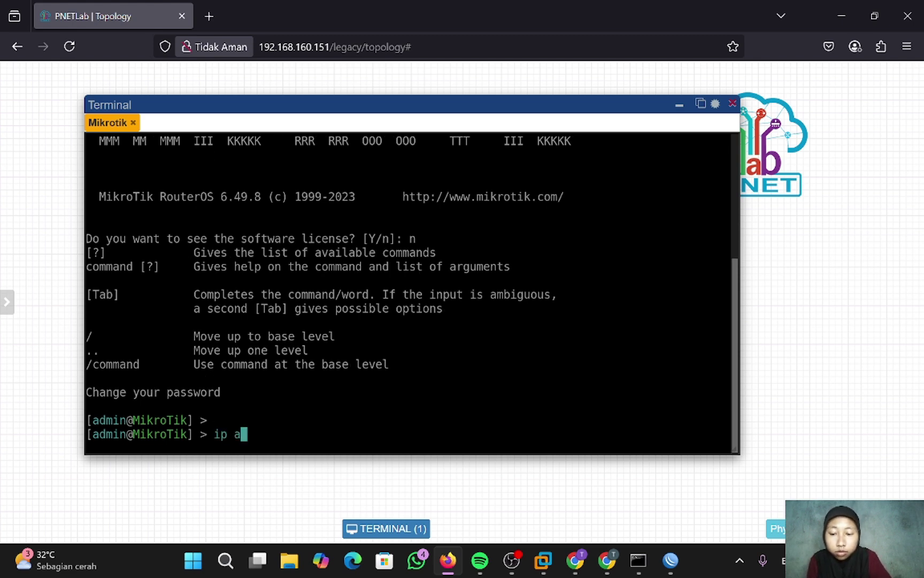
type("ddress print")
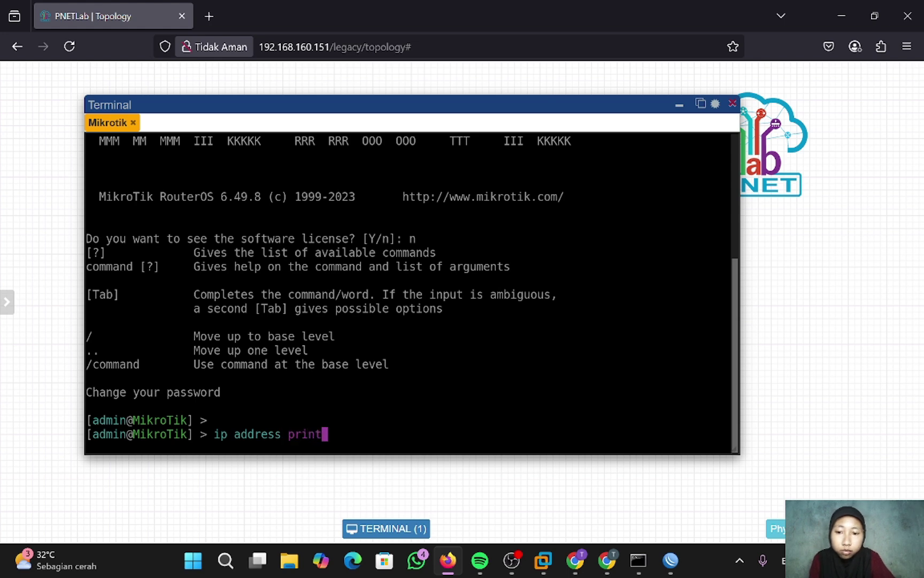
key("Return")
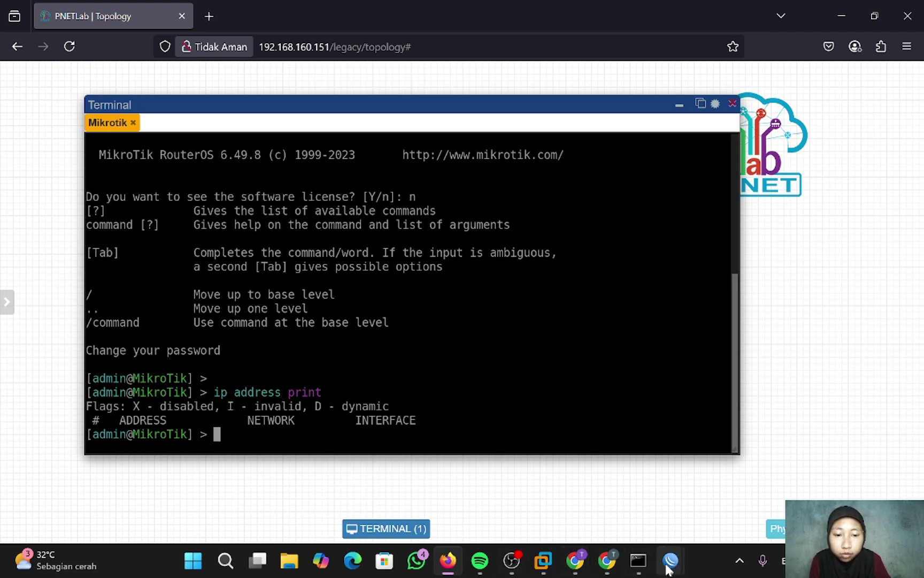
mouse_move(668, 568)
left_click(545, 488)
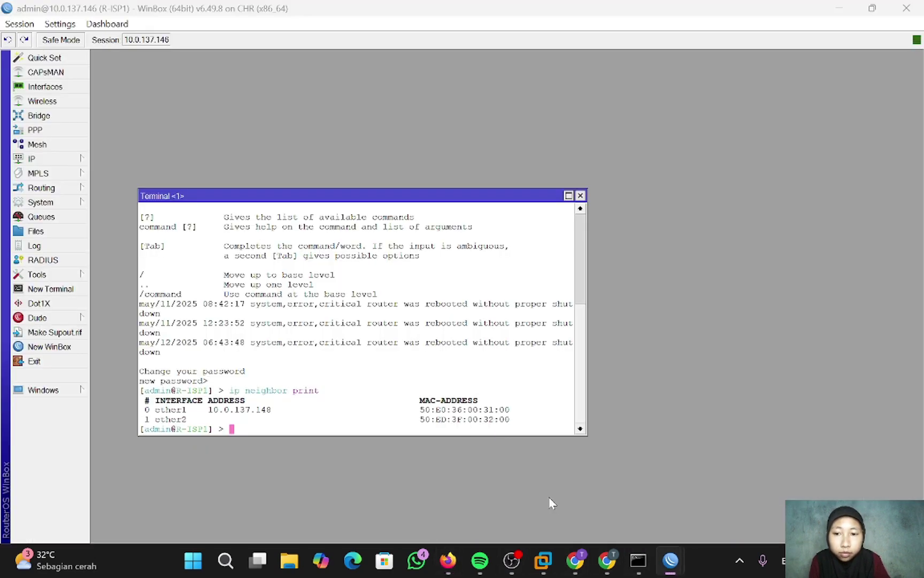
- Add 192.168.1.1/24 on ether2 in R-ISP1's IP Addresses list
left_click(61, 160)
left_click(114, 190)
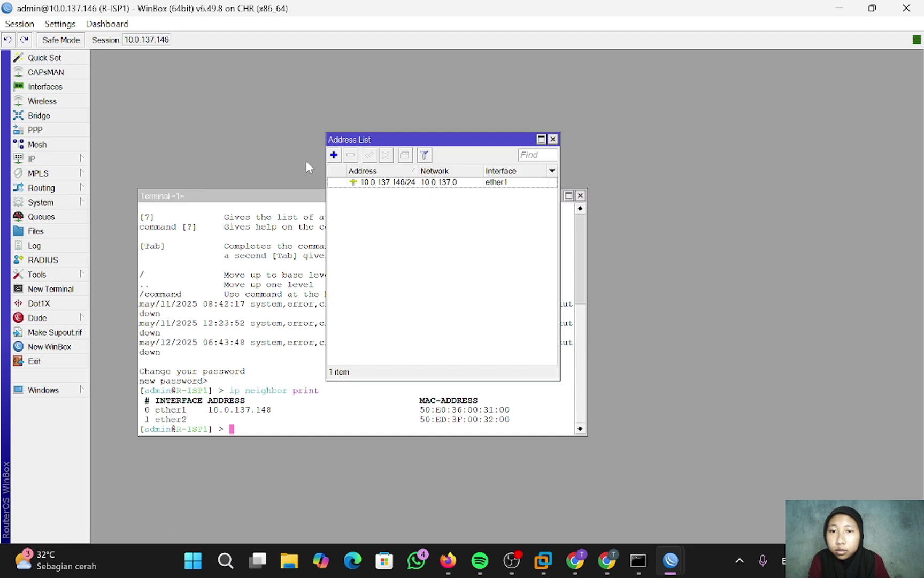
left_click(334, 155)
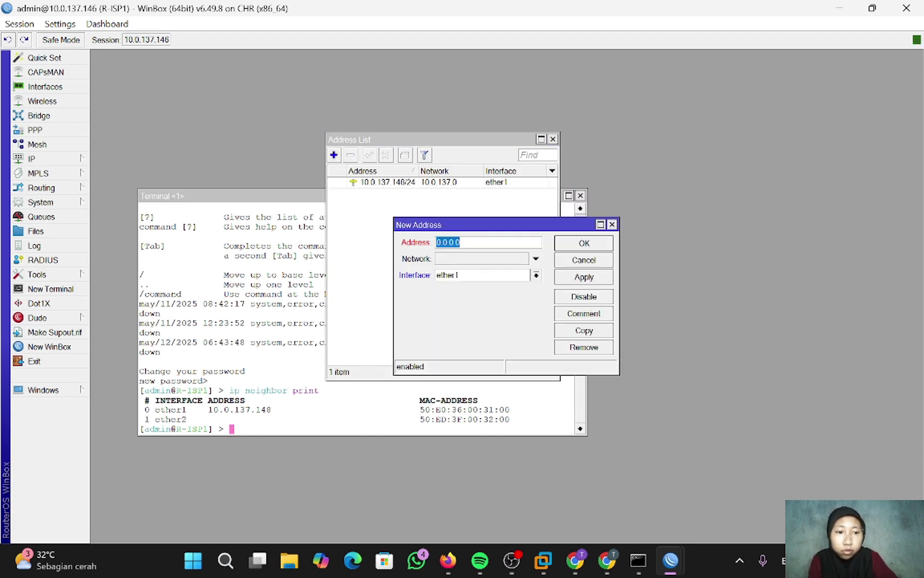
type("192.168")
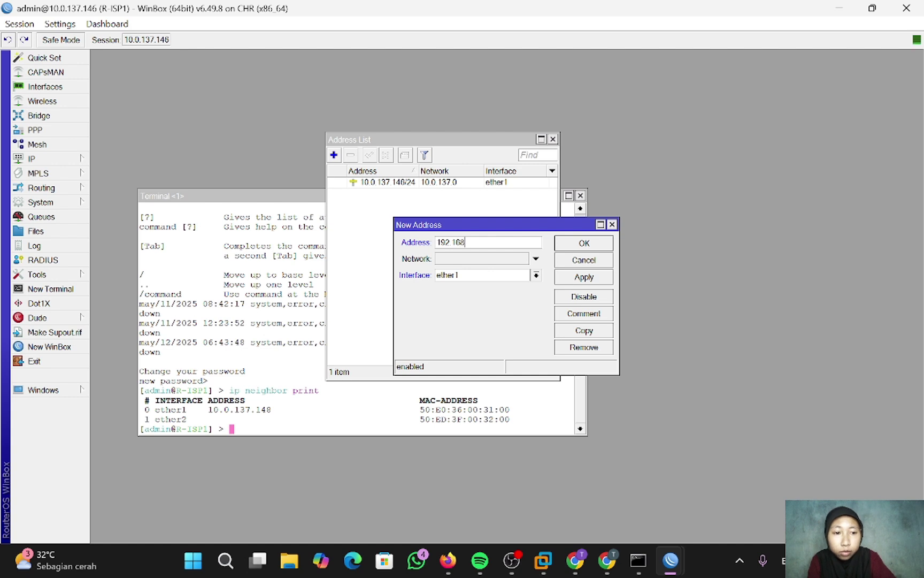
type(".1.1/24")
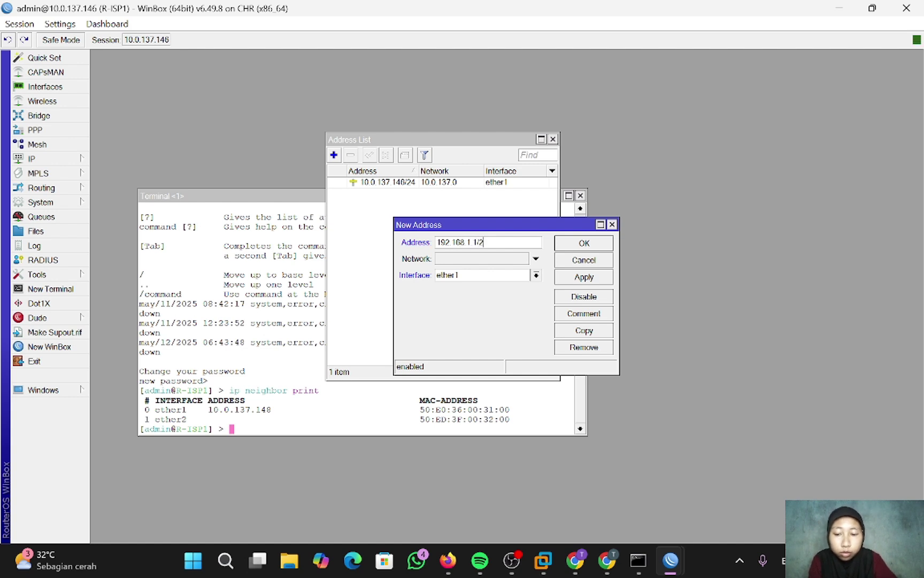
left_click(536, 275)
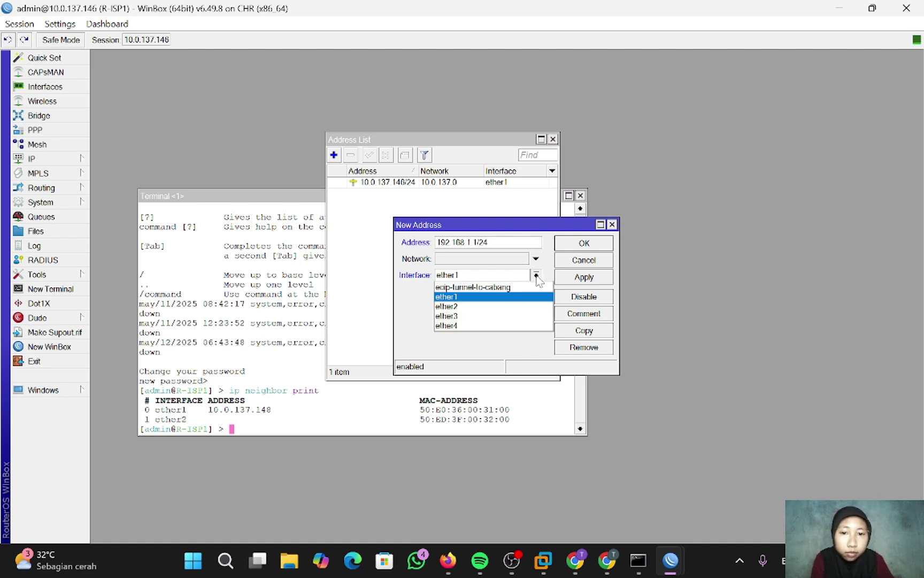
left_click(517, 306)
left_click(579, 277)
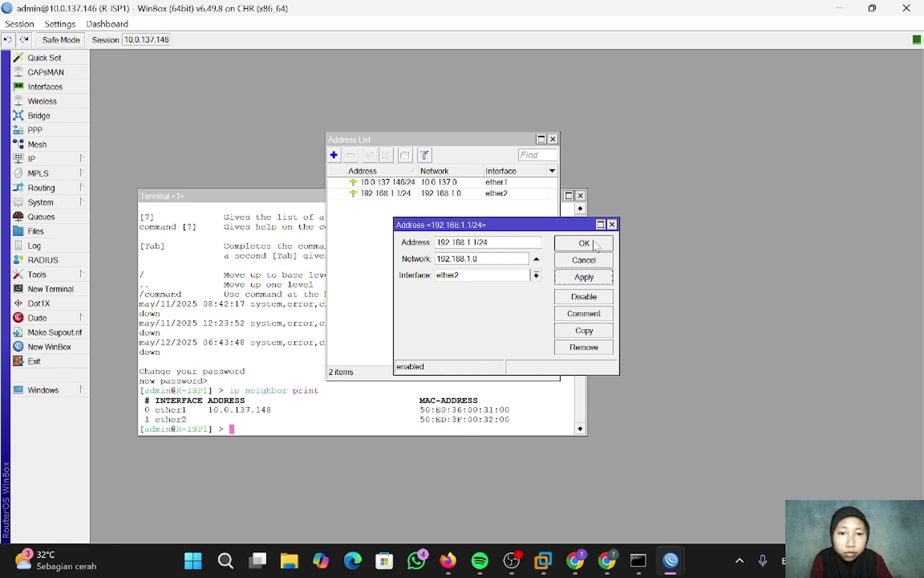
left_click(584, 243)
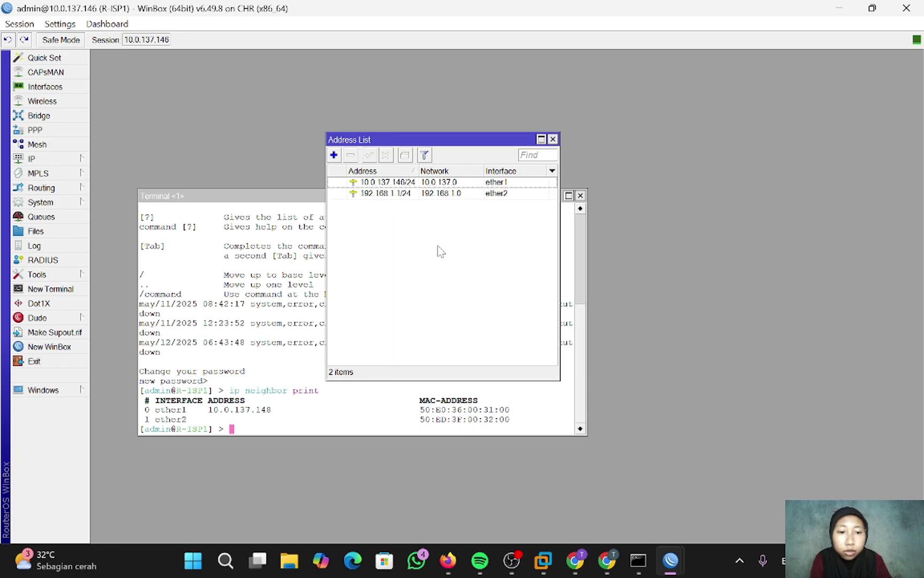
- Add 172.16.1.1/24 on ether2 in R-ISP2's IP Addresses list
mouse_move(670, 559)
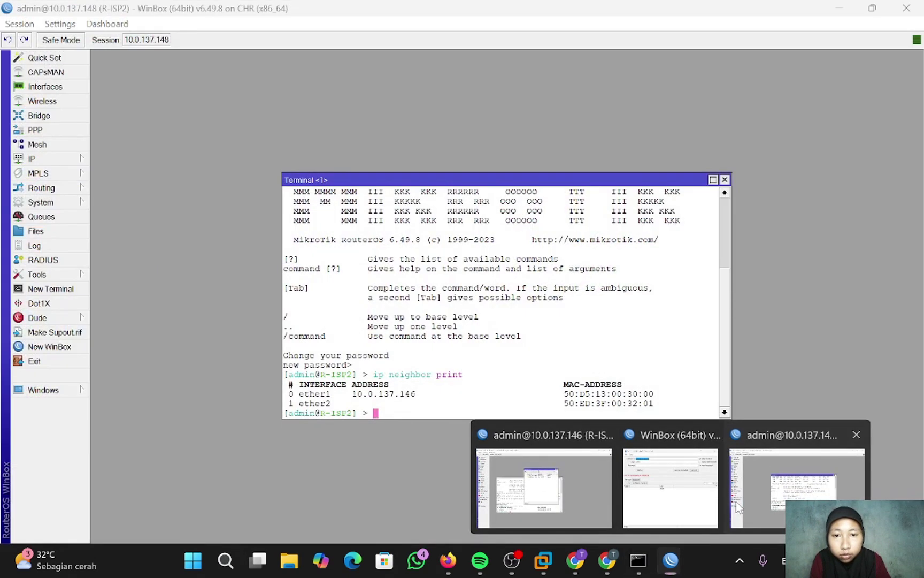
left_click(736, 501)
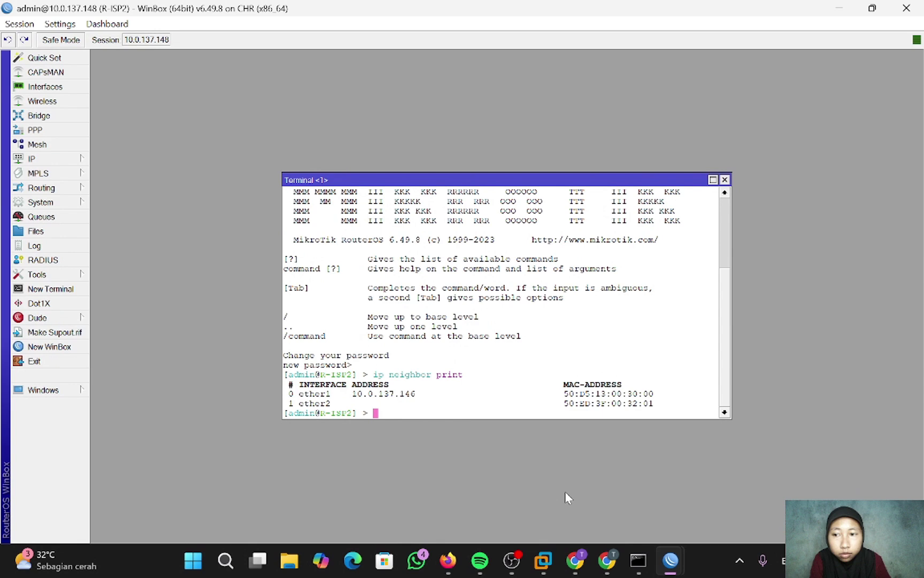
left_click(43, 160)
left_click(120, 187)
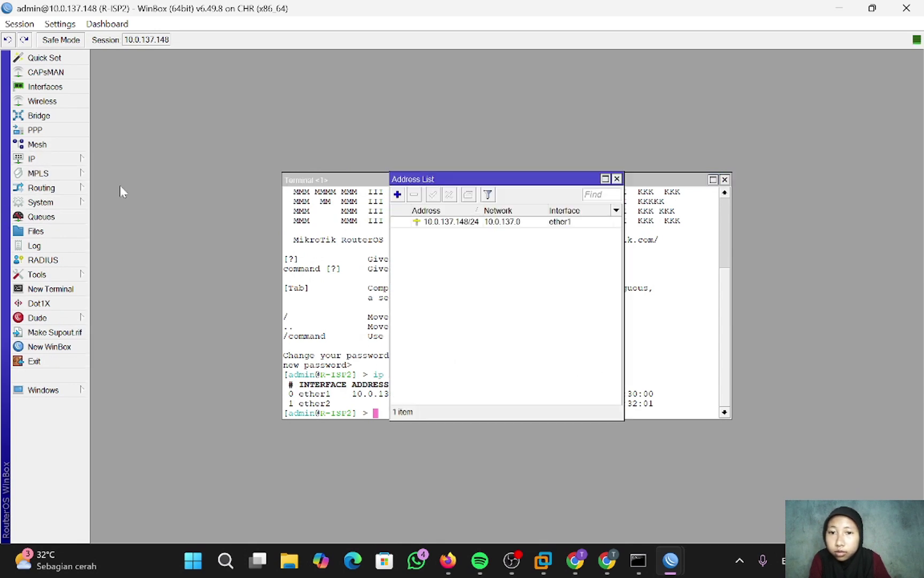
left_click(398, 195)
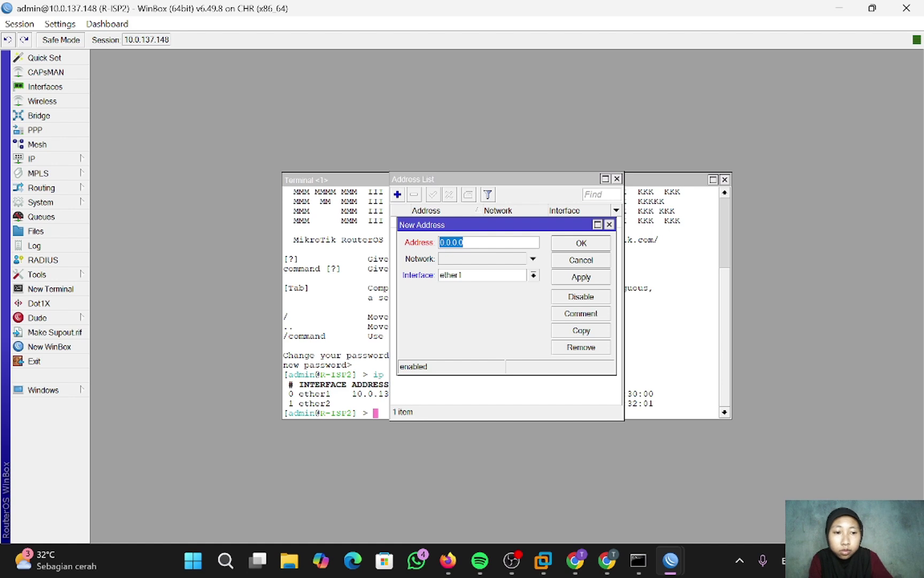
key("BackSpace")
type("1")
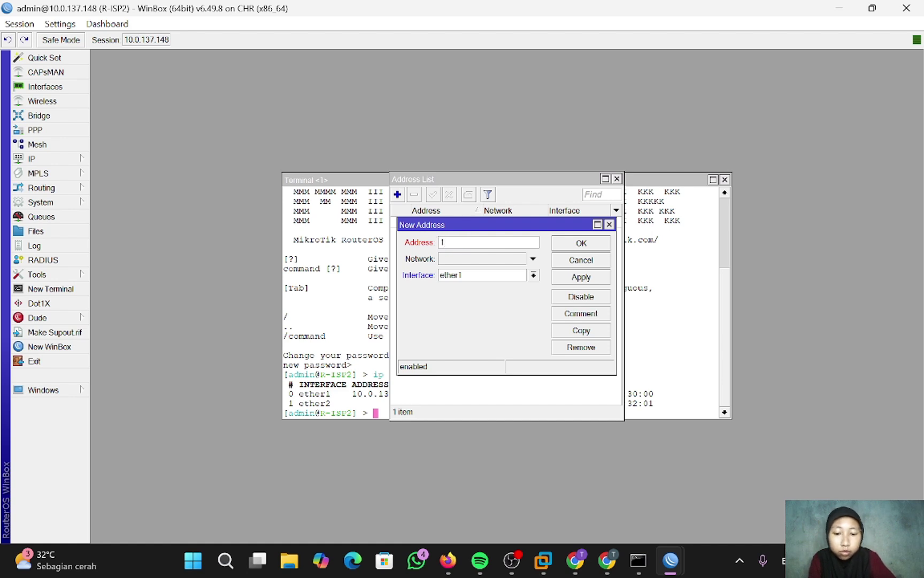
type("72.16")
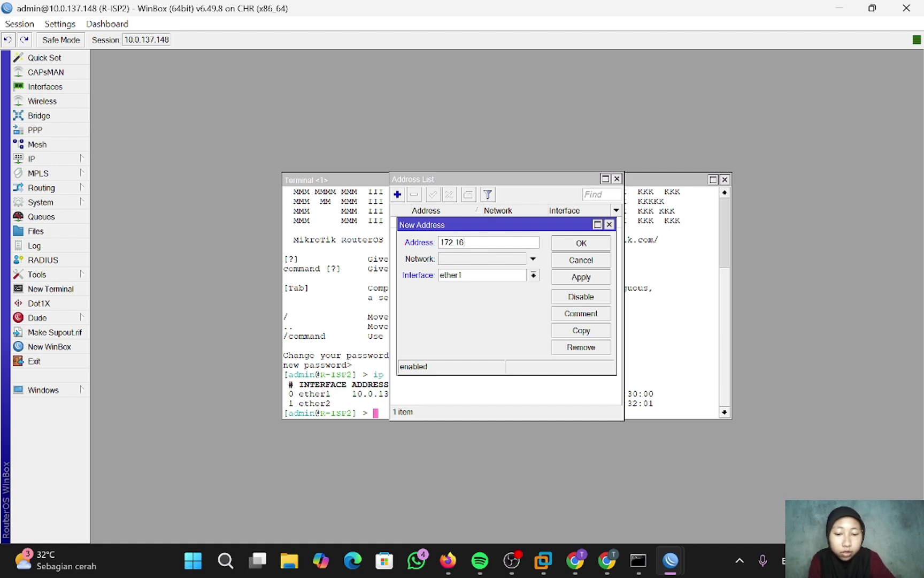
type(".1.1/2")
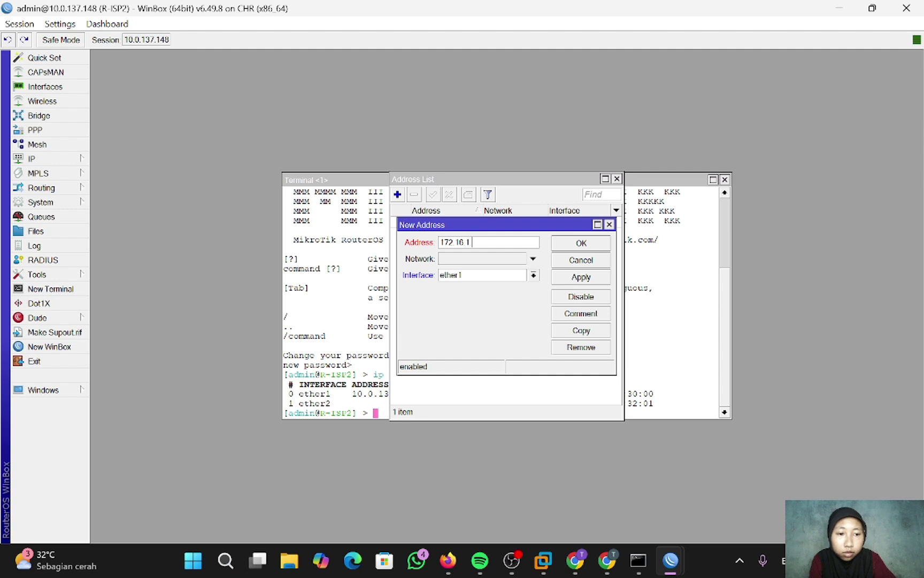
type("4")
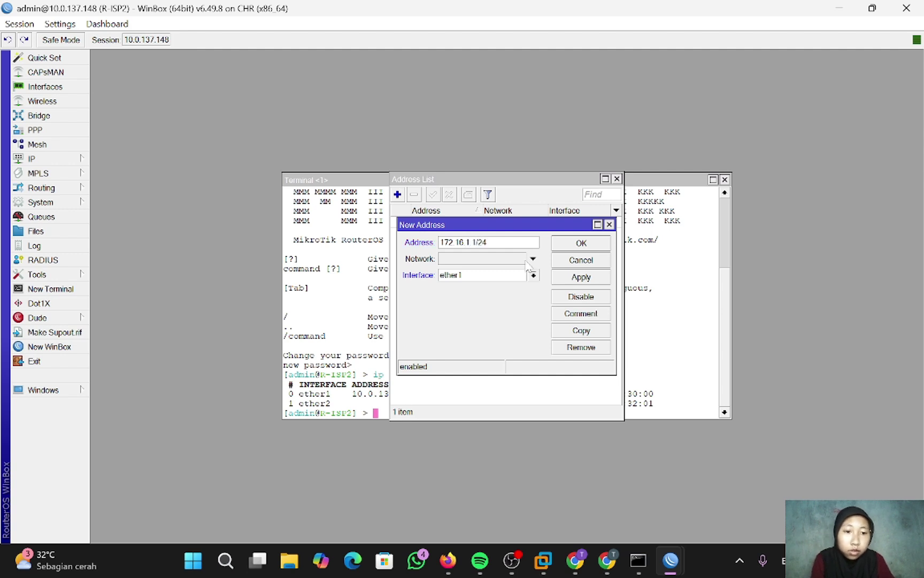
left_click(534, 274)
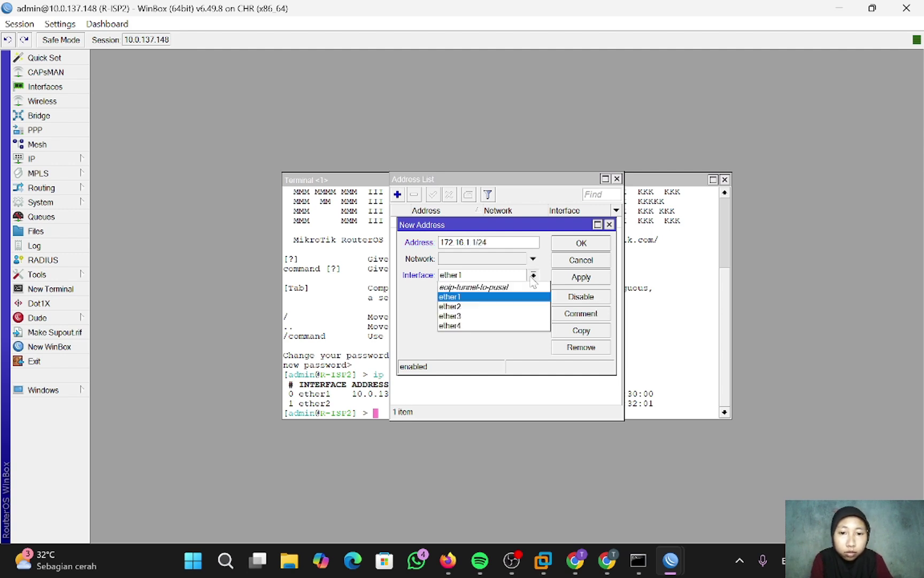
left_click(518, 303)
left_click(583, 278)
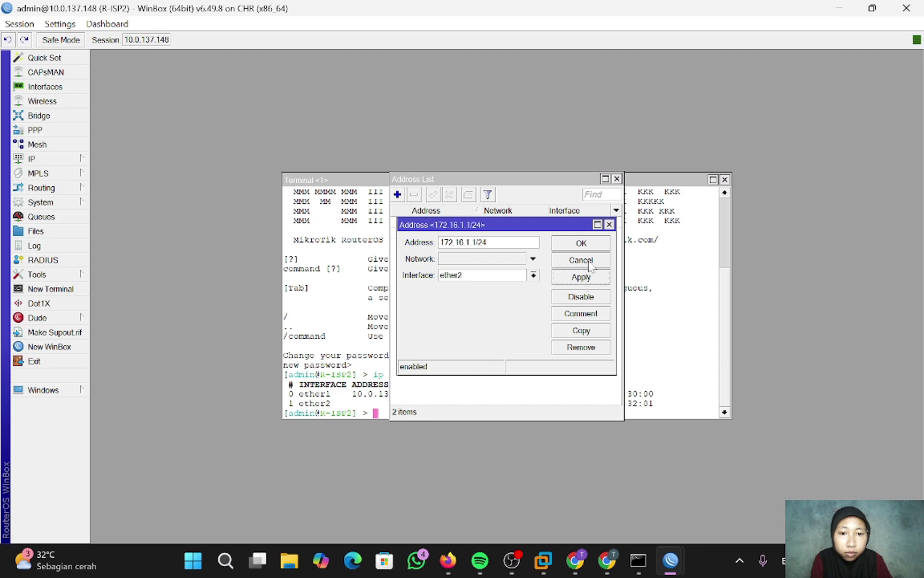
left_click(589, 243)
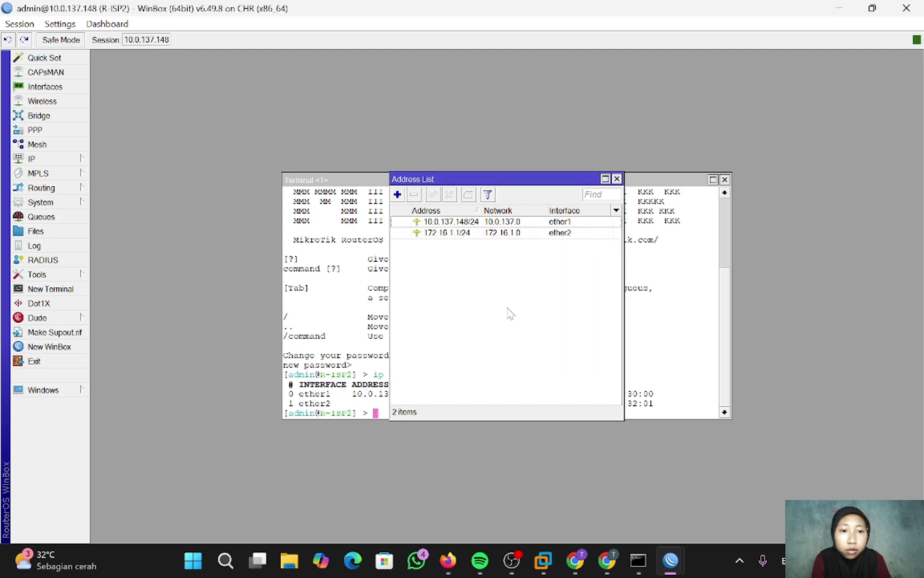
- Add 192.168.1.2/24 on ether1 from the Mikrotik console and enter the ether2 command for 172.16.1.2
left_click(457, 560)
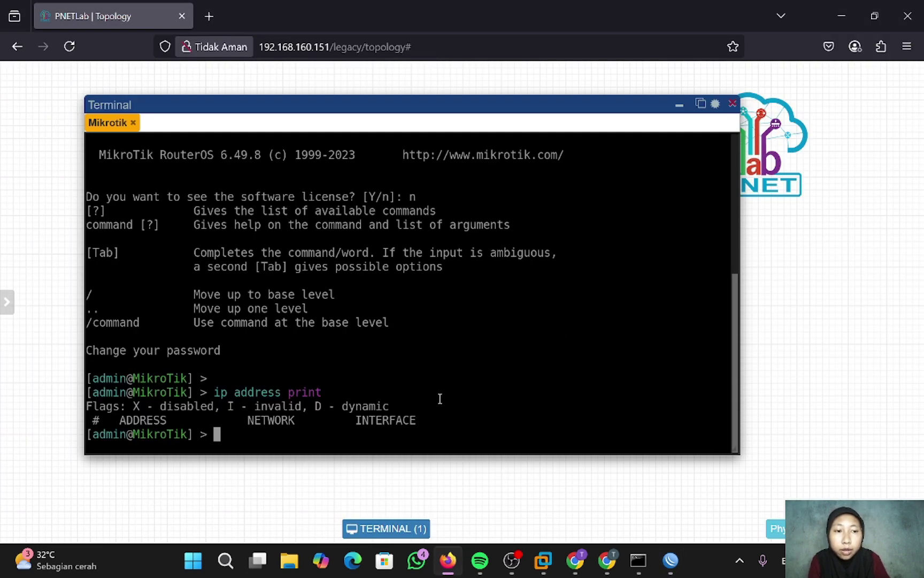
type("i")
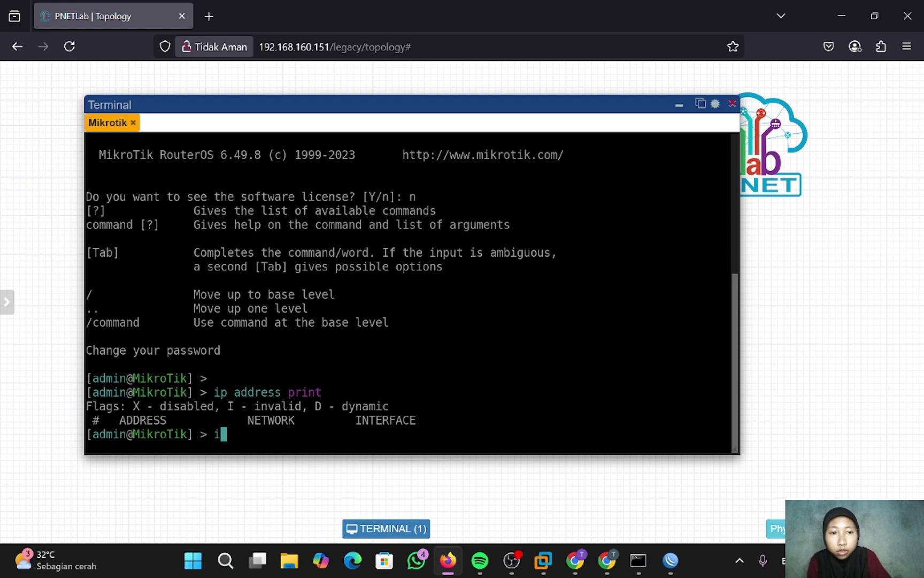
type("p address add")
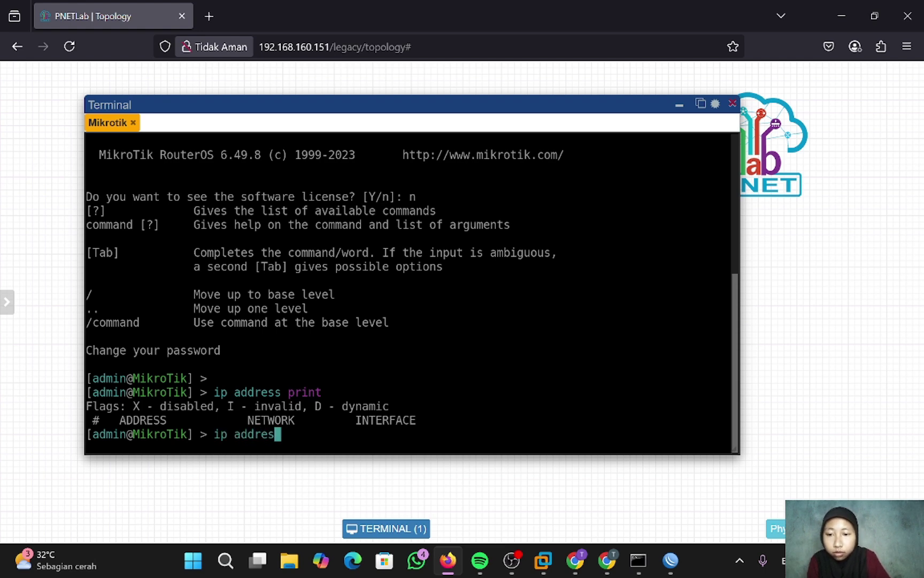
type("addres")
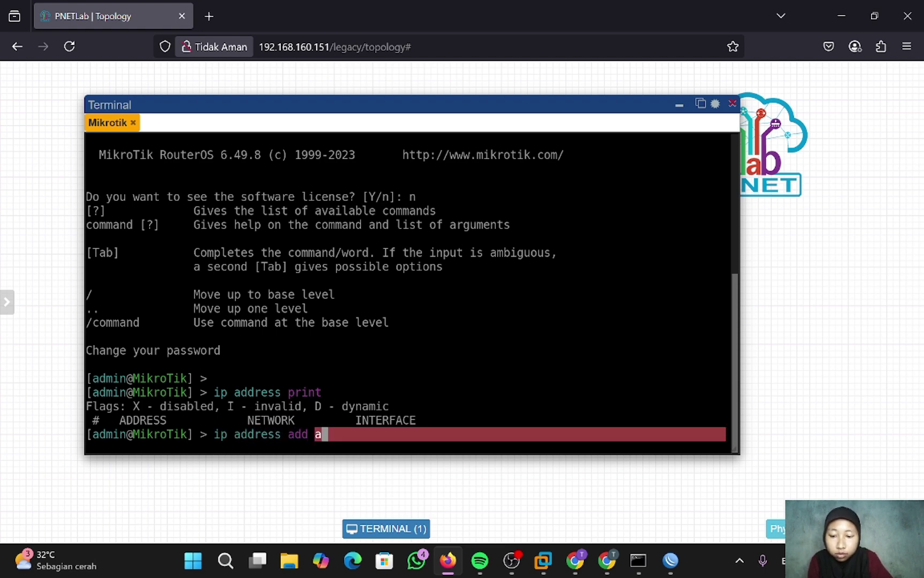
type("s")
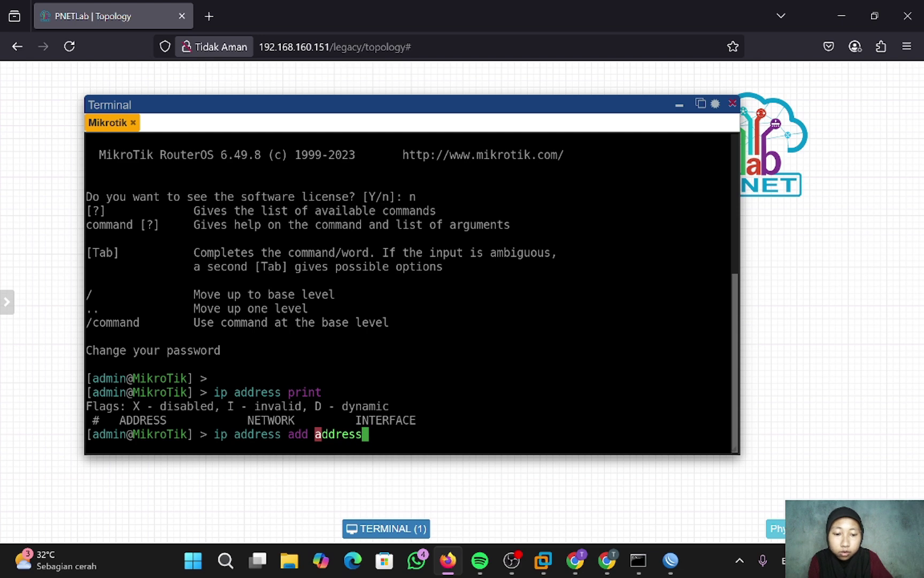
type("=19")
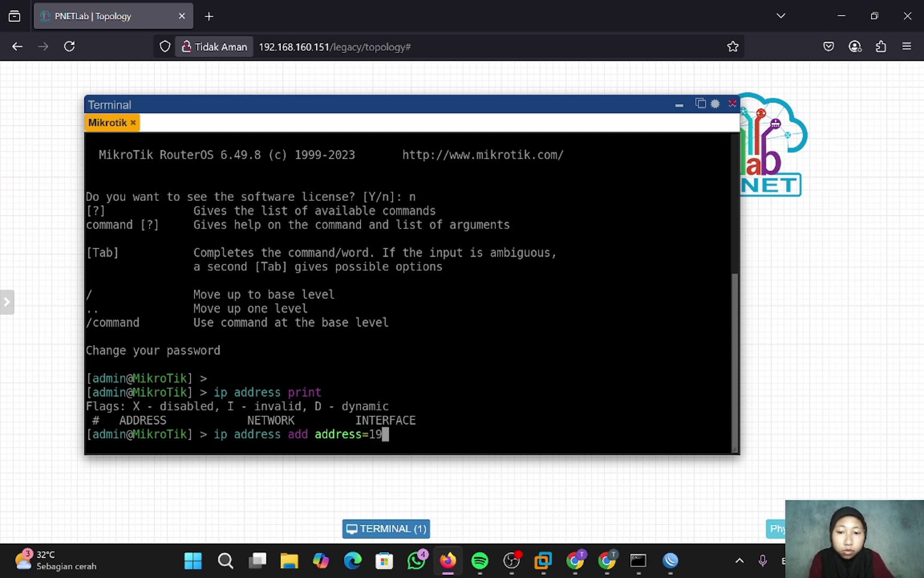
type("2.168")
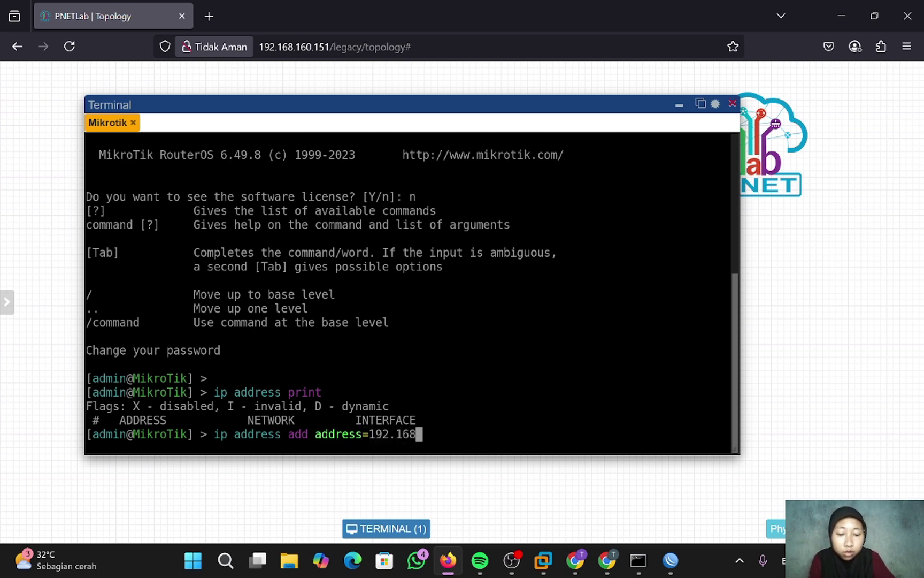
type(".1.2")
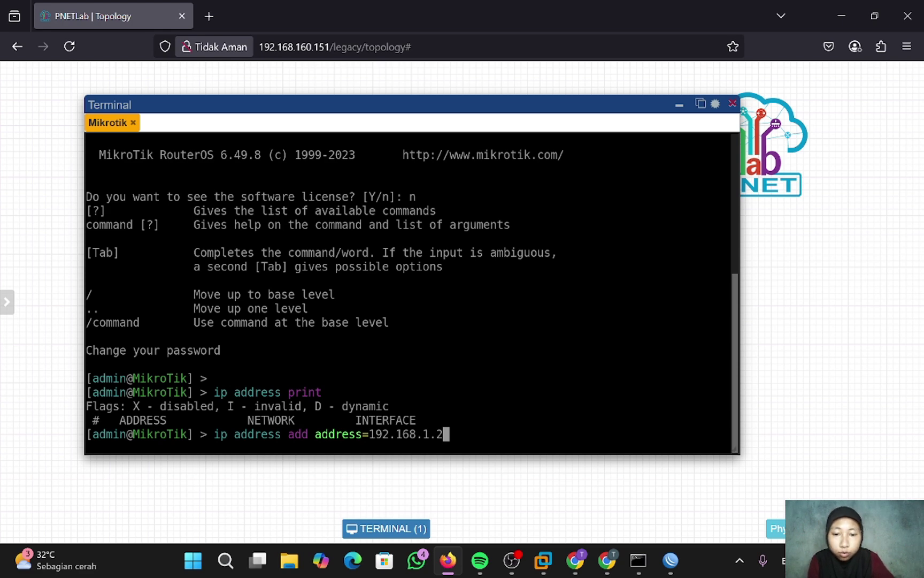
type(" i")
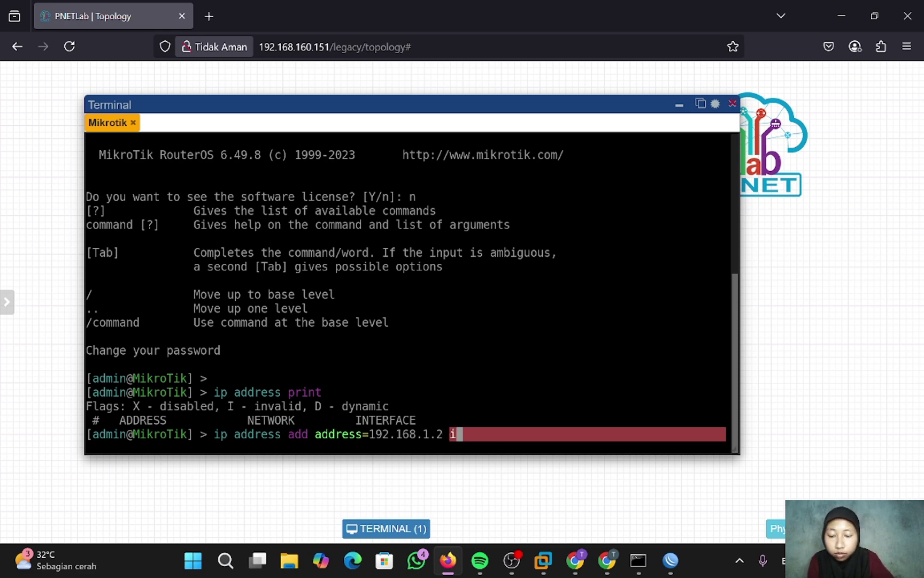
type("nterface")
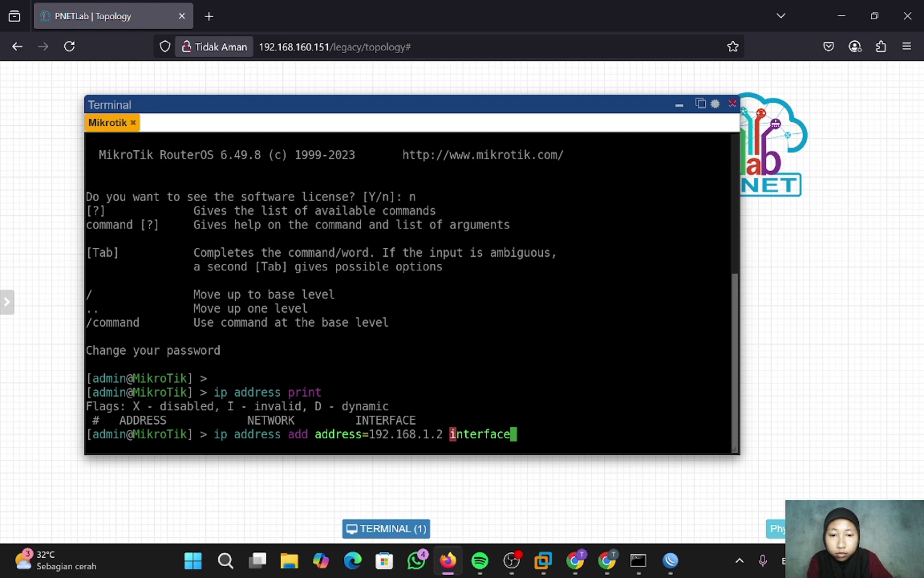
type("=ether1")
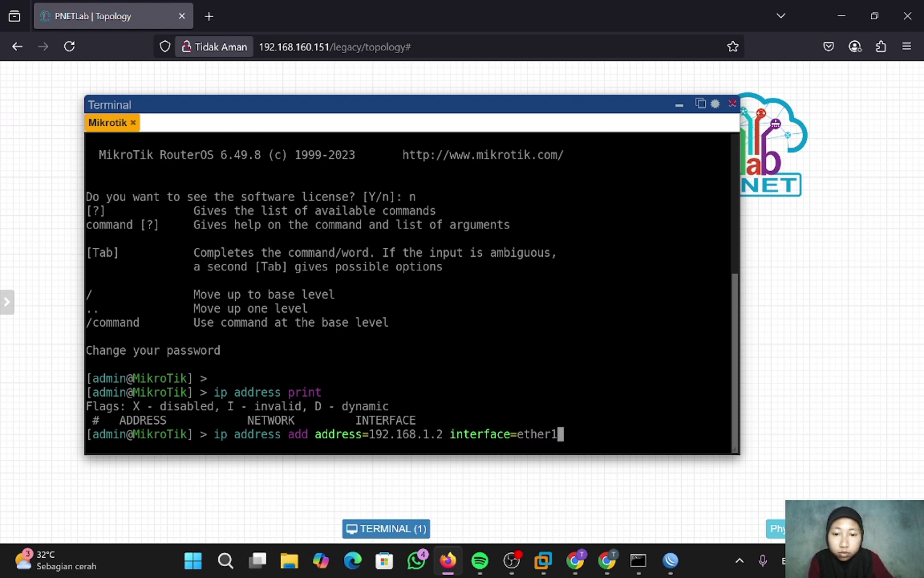
key("Left")
key("Left")
key("Left")
key("Left")
key("Left")
key("Left")
key("Left")
key("Left")
key("Left")
key("Left")
key("Left")
key("Left")
key("Left")
key("Left")
key("Left")
key("Left")
key("Left")
type("/24")
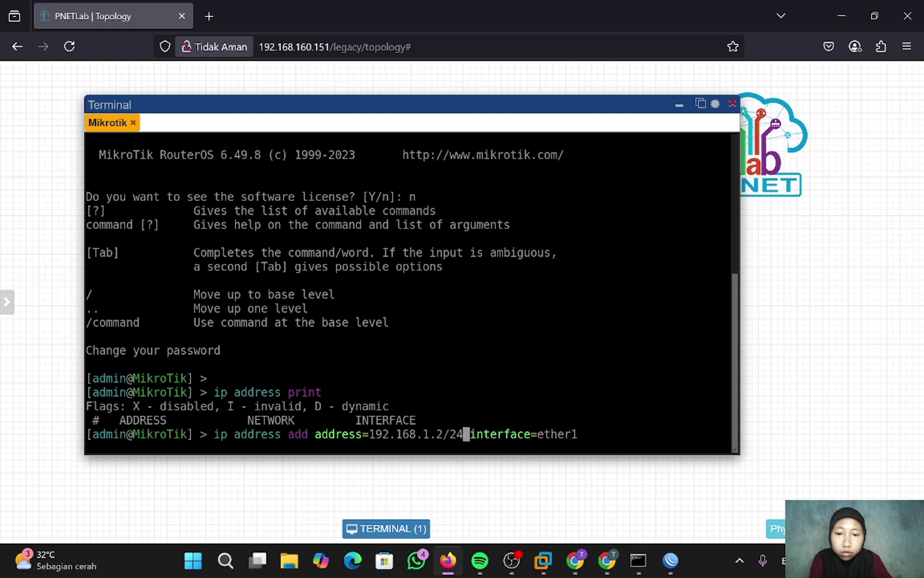
key("Return")
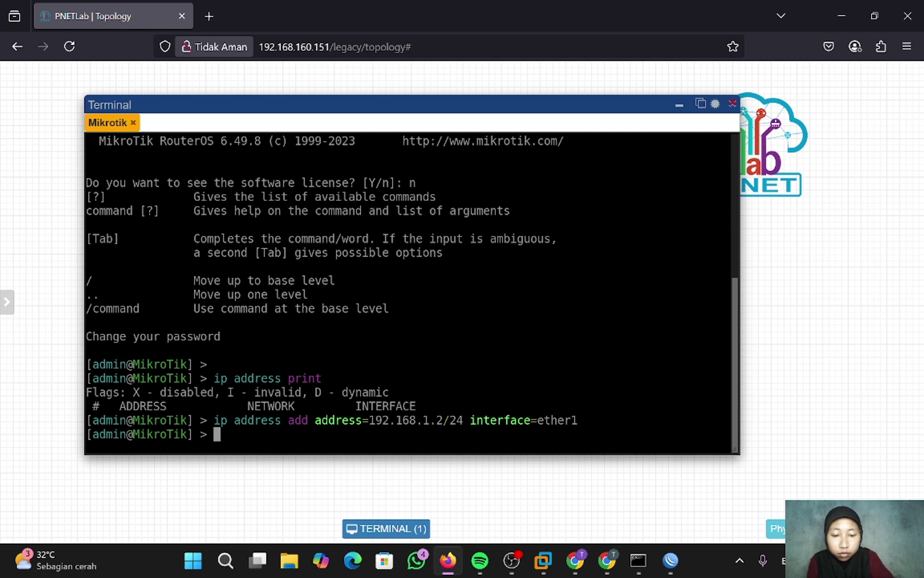
type("ip address ")
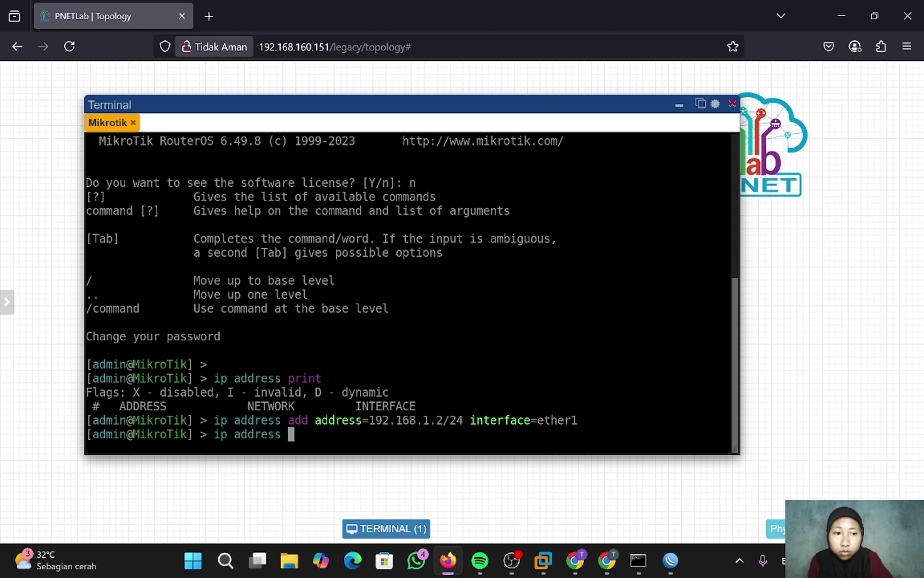
type("add addres")
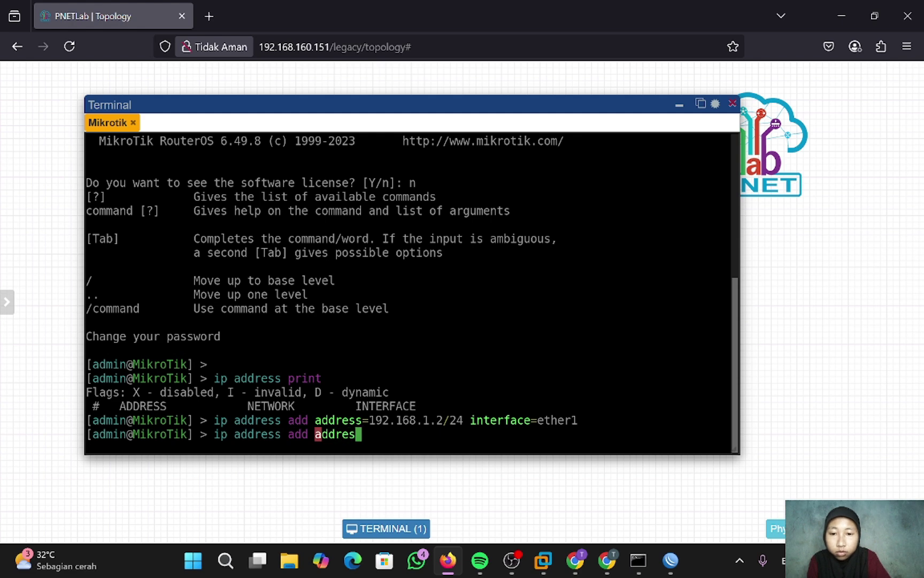
type("s=172")
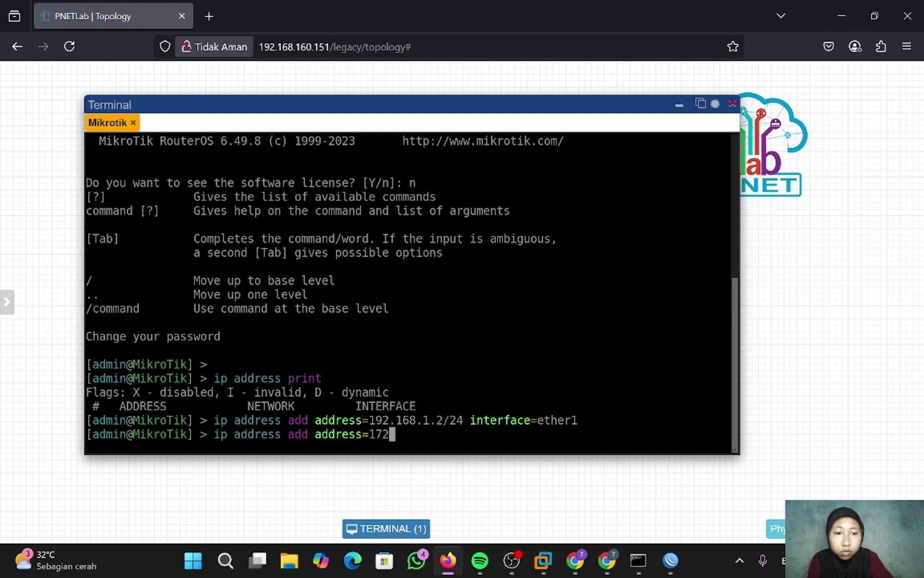
type(".16.1.2/1")
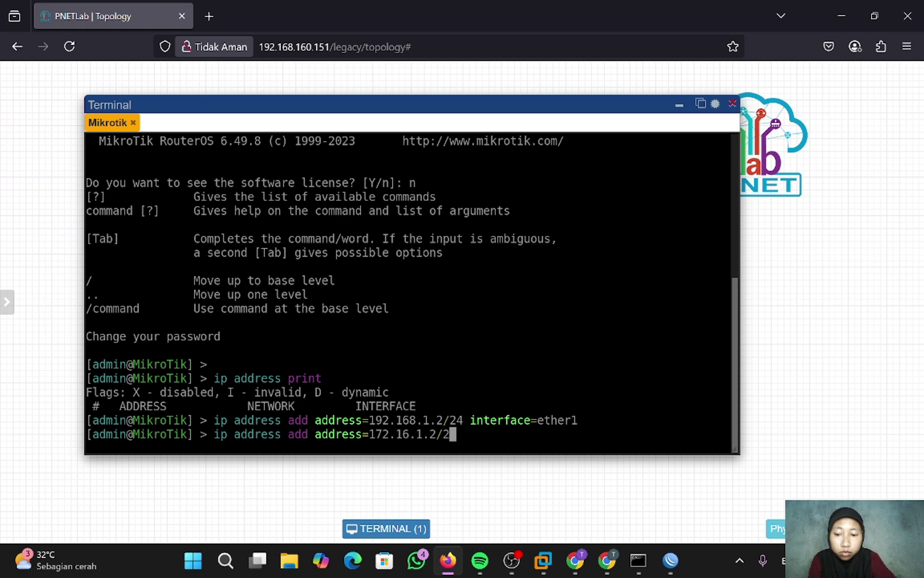
type("4")
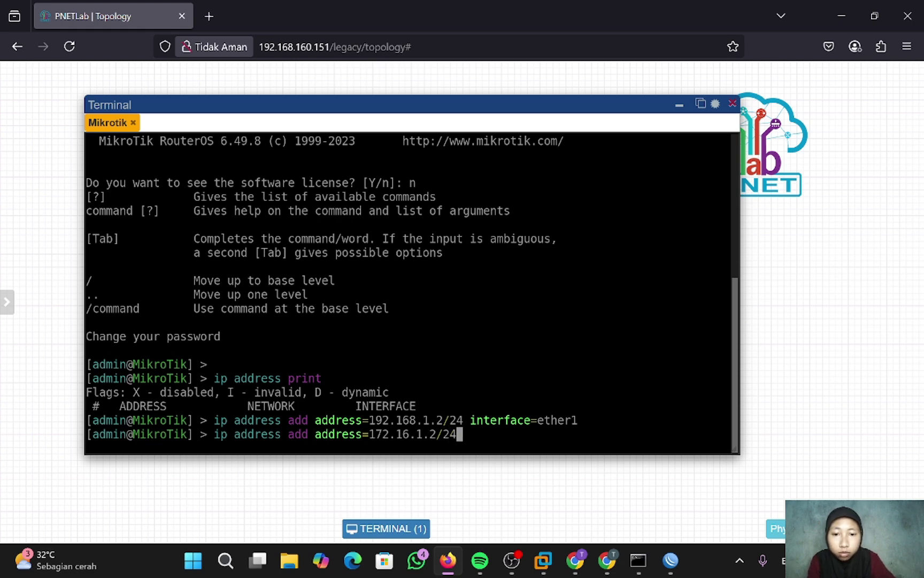
type(" inter")
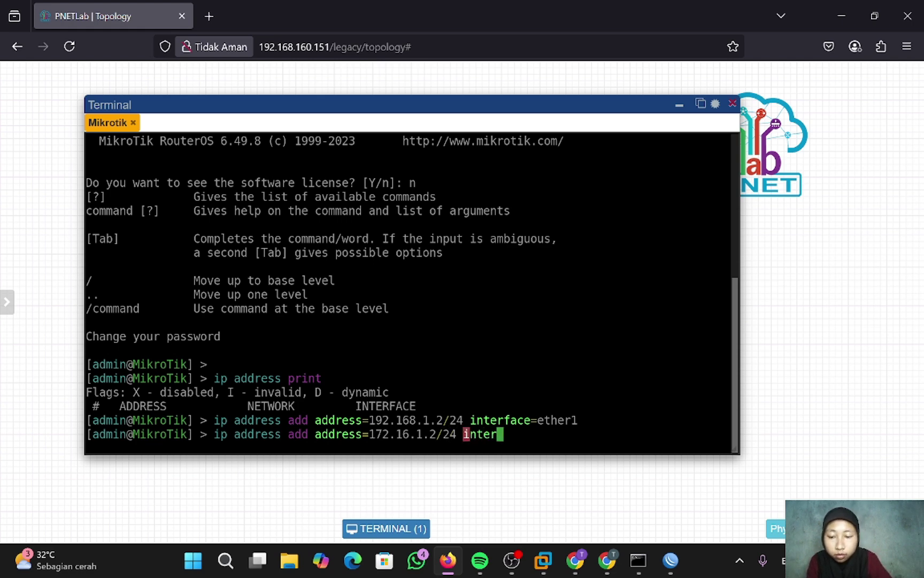
type("face=et")
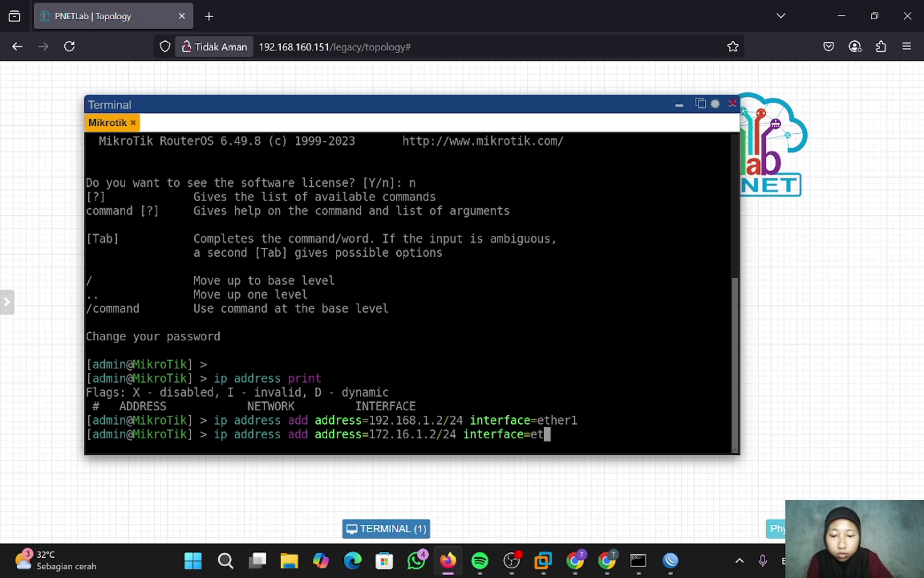
type("her2")
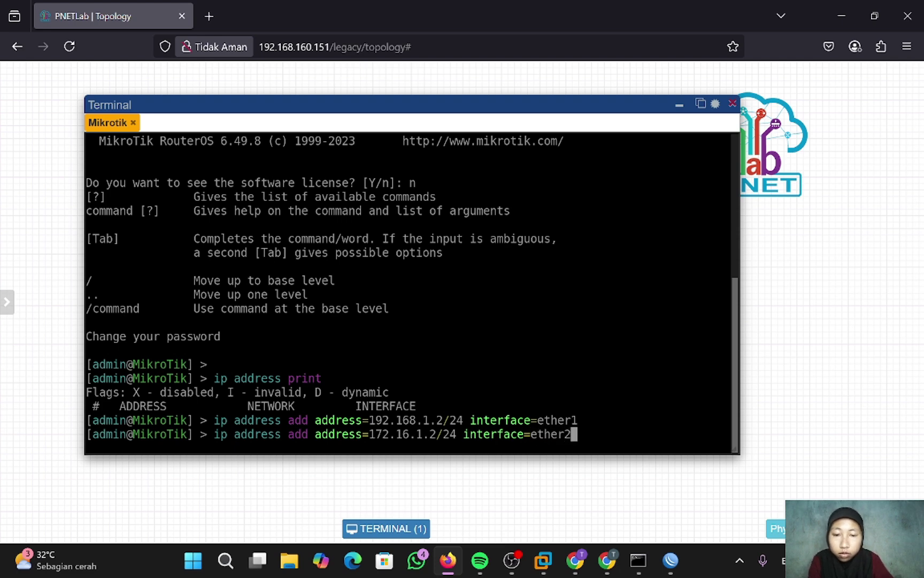
- Submit the ether2 address command and ping ISP1's gateway 192.168.1.1 successfully
key("Return")
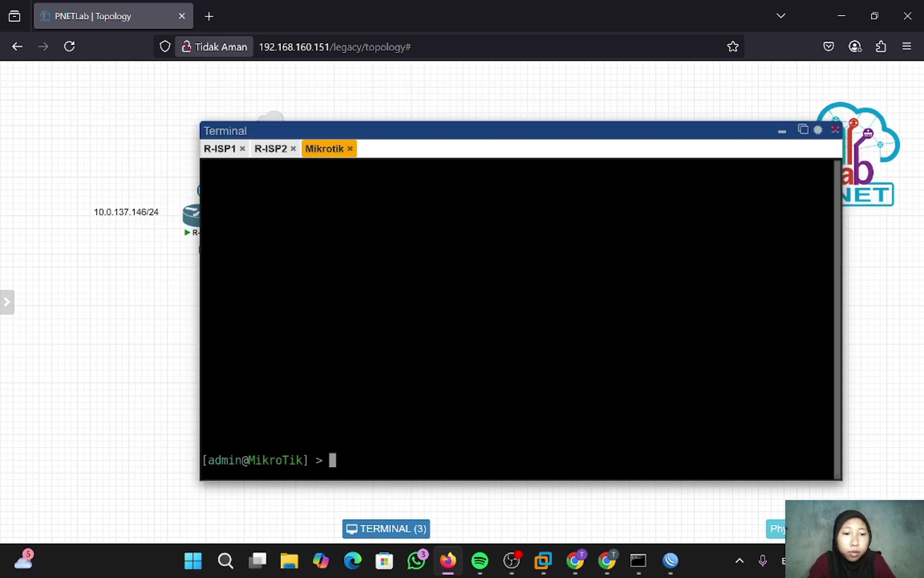
type("pin")
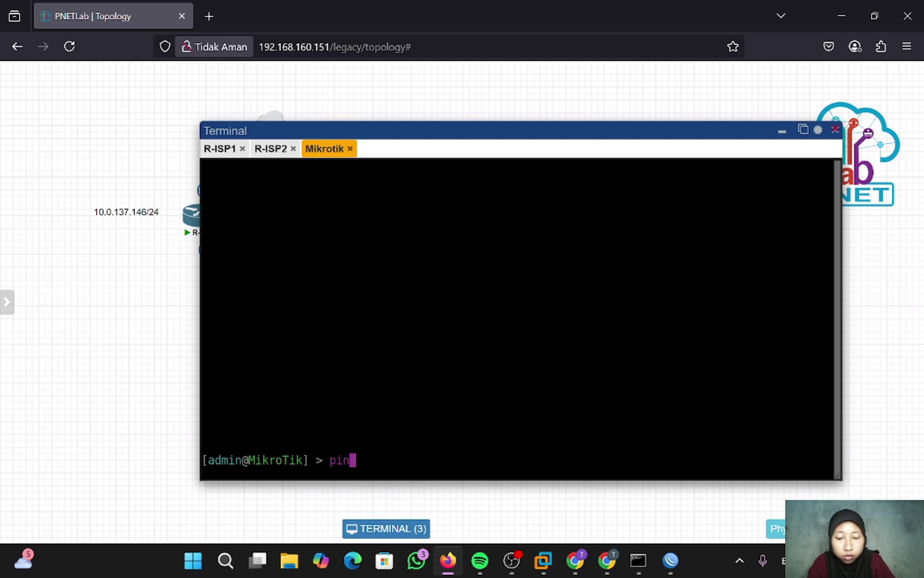
type("g 192.")
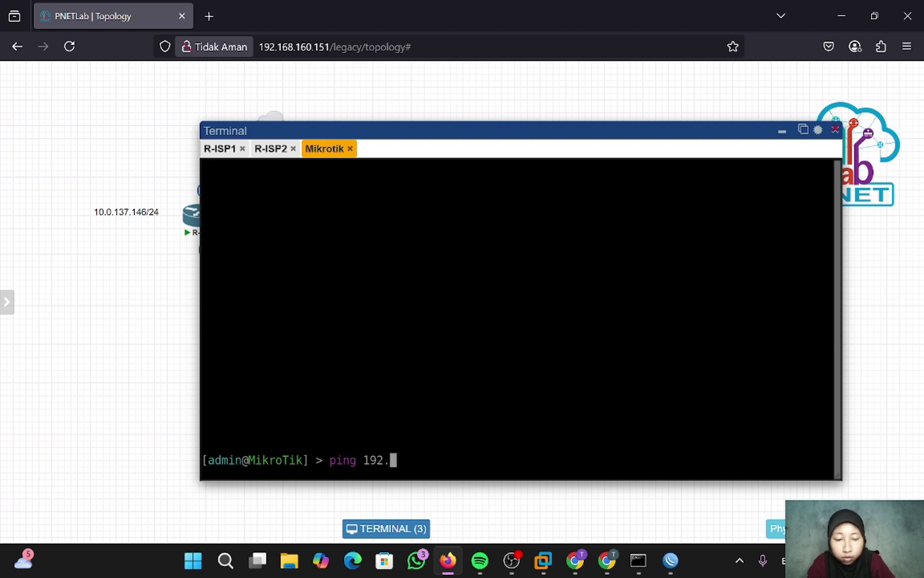
type("168.1.1")
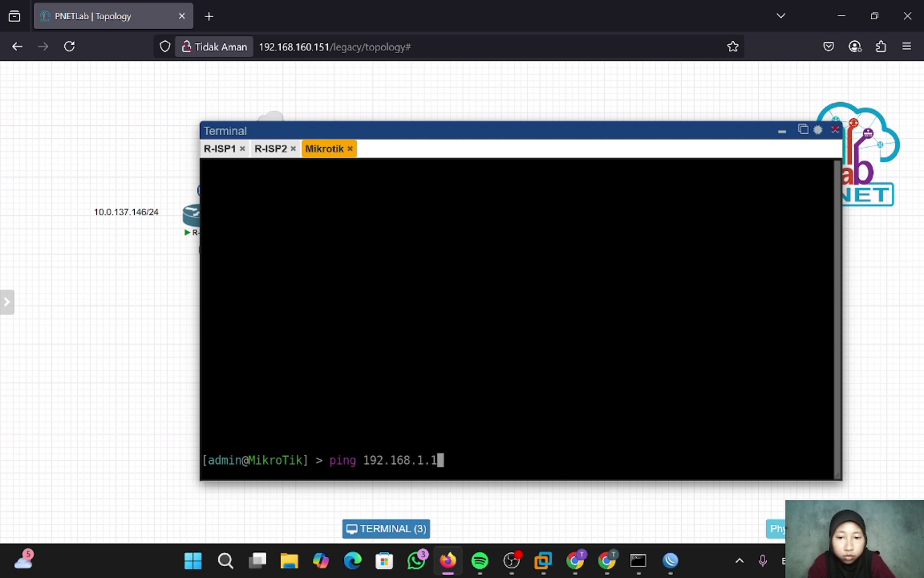
key("Return")
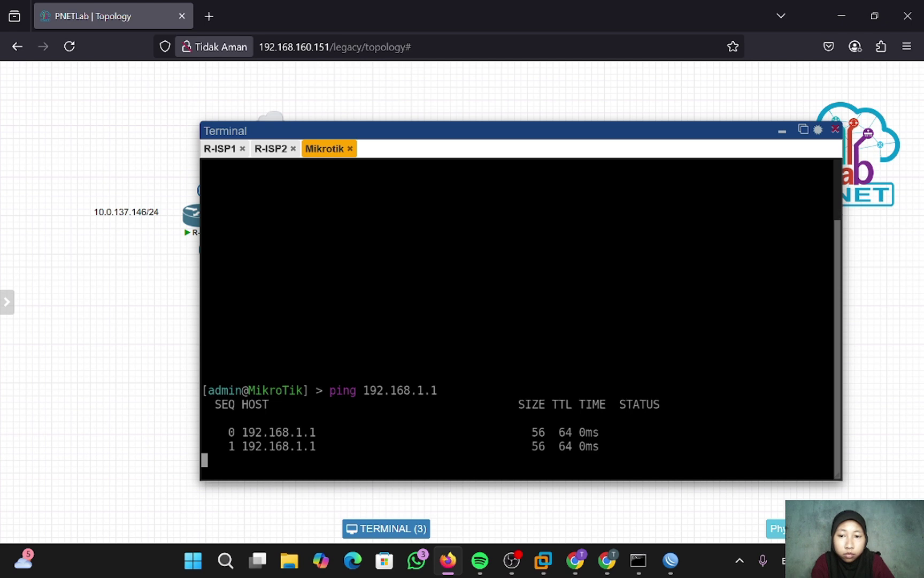
key("ctrl+c")
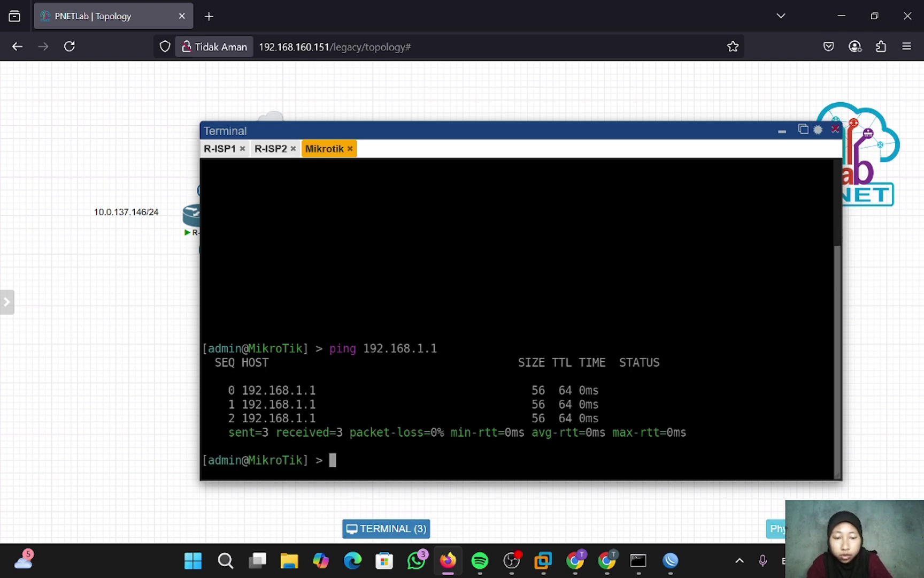
- Ping ISP2's gateway 172.16.1.1 with 0% packet loss
type("ping 172")
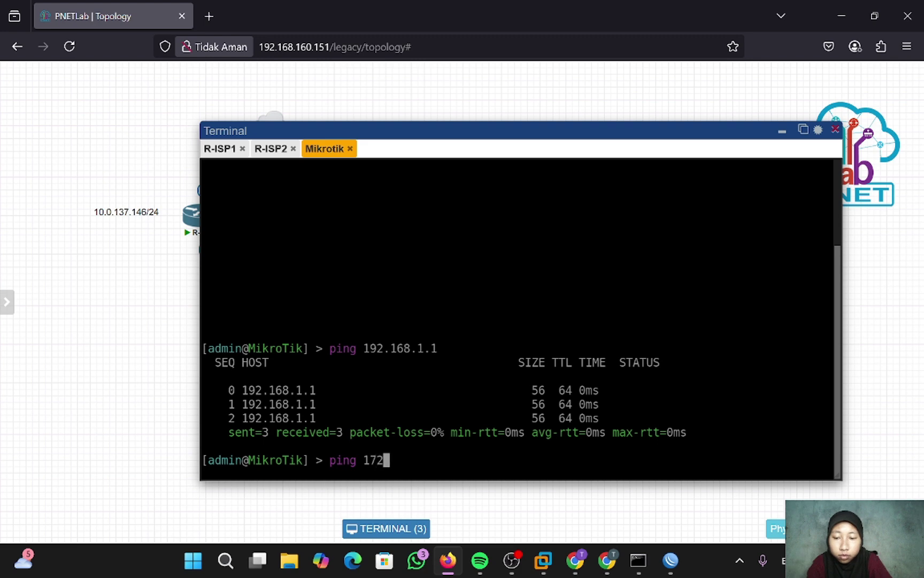
type(".168")
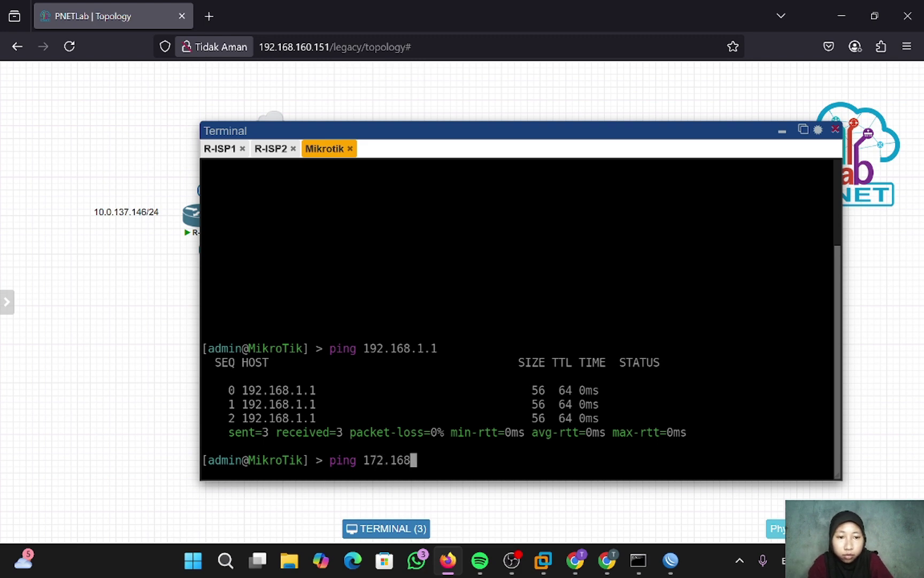
key("BackSpace")
type(".1.1")
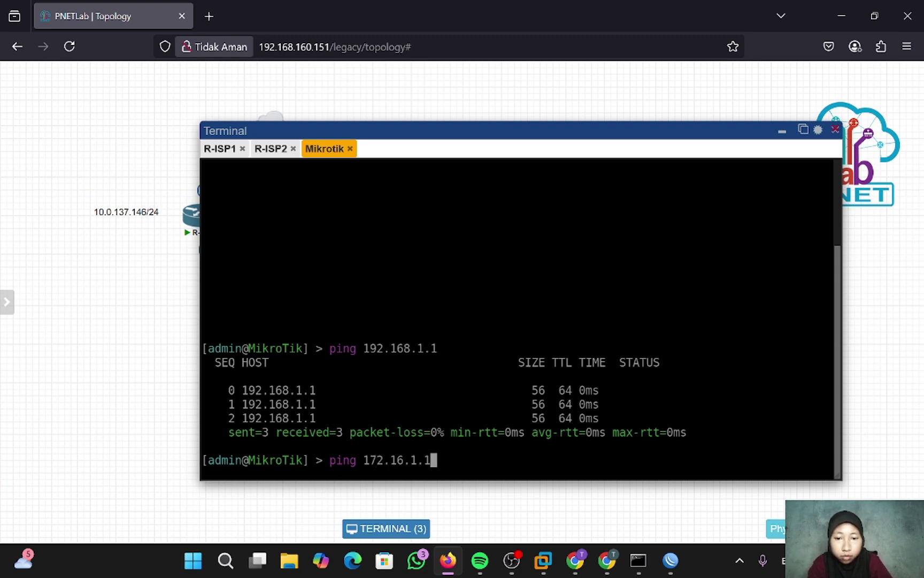
key("Return")
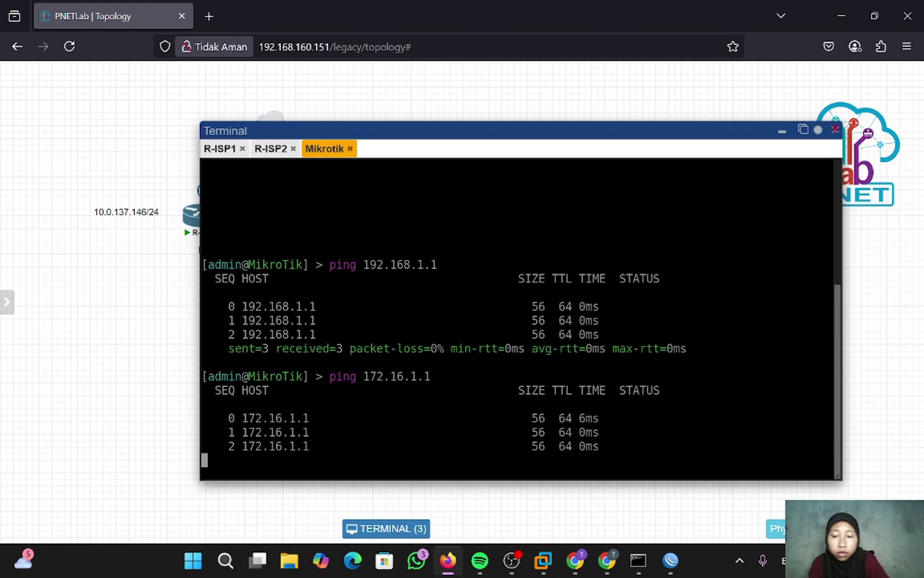
key("ctrl+c")
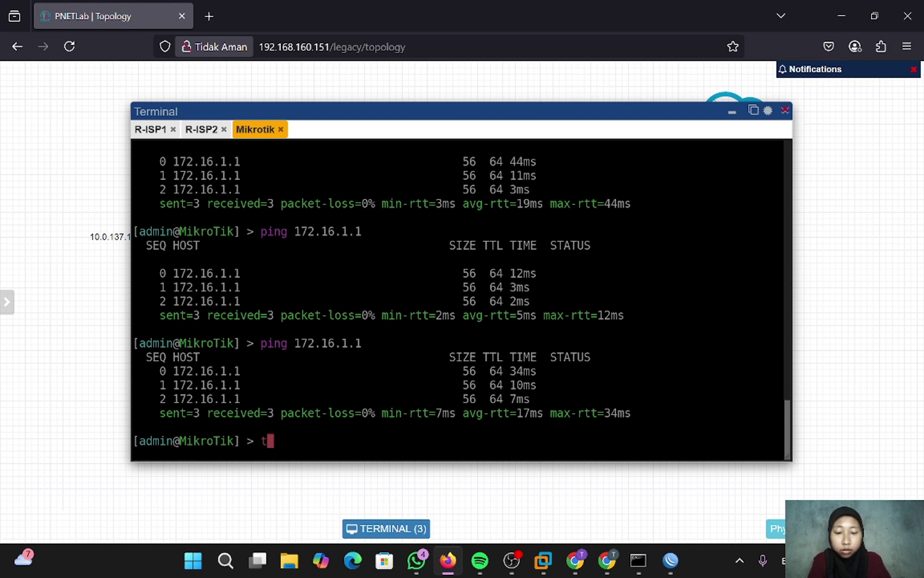
- Enable RoMON on Mikrotik with tool romon, set enabled=yes
type("tool romon")
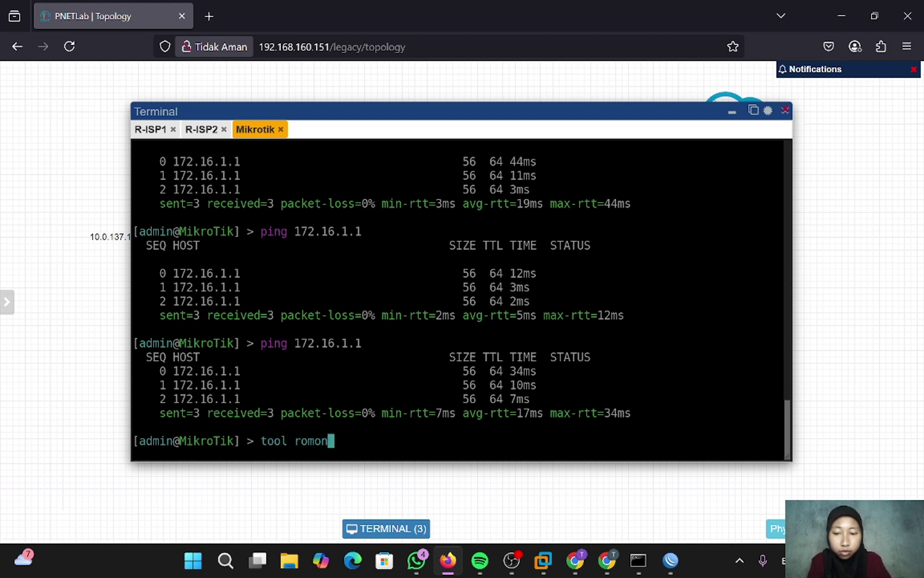
key("Return")
type("s")
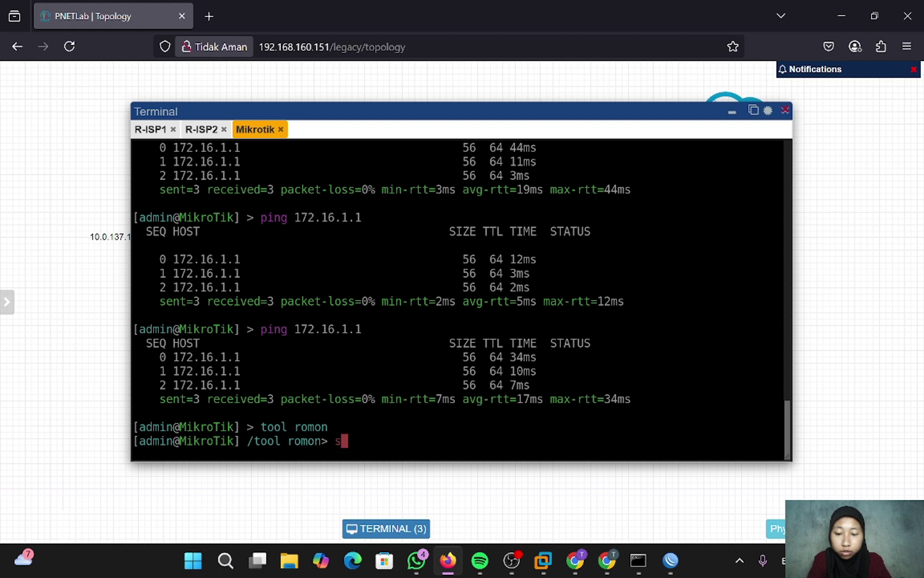
type("et enab")
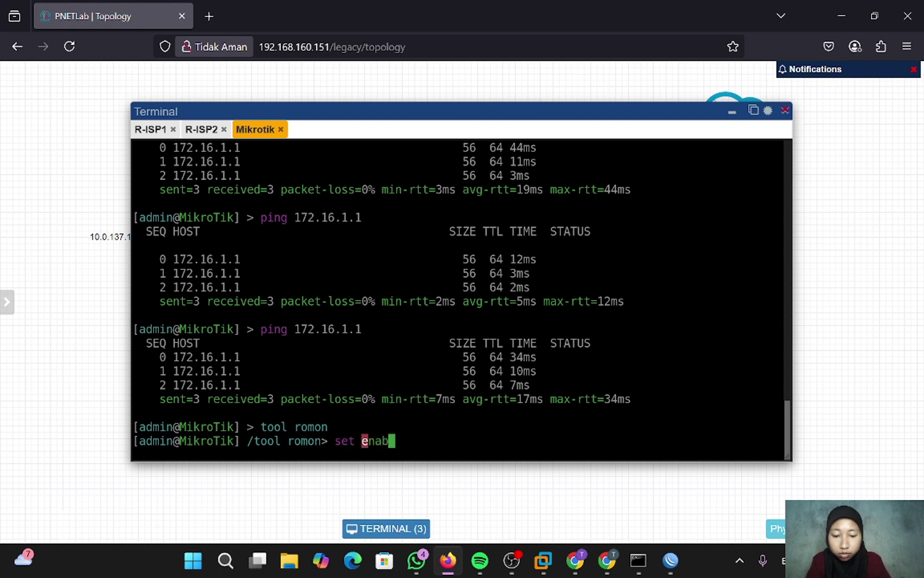
type("led=yes")
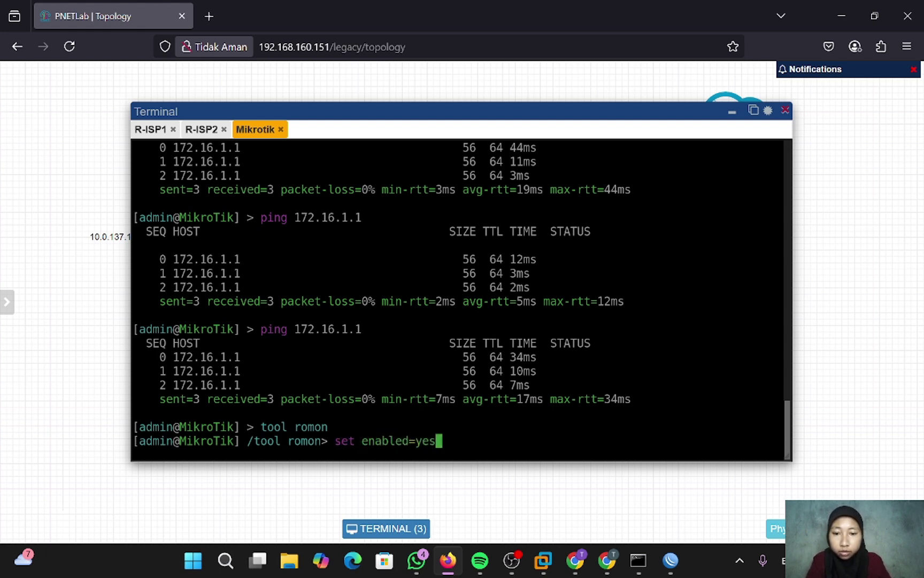
key("Return")
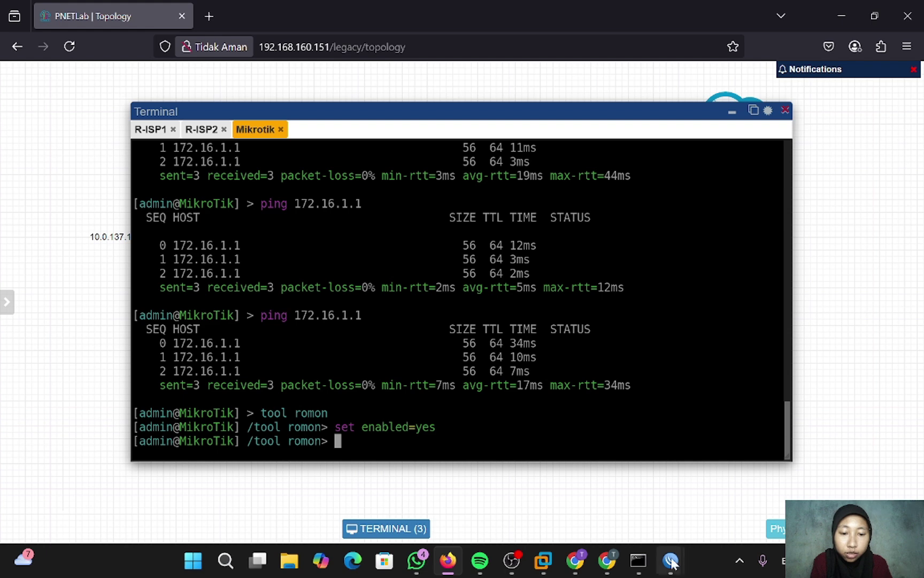
- Enable RoMON on R-ISP1 (10.0.137.146) through Tools > RoMON and save it
mouse_move(671, 561)
left_click(691, 430)
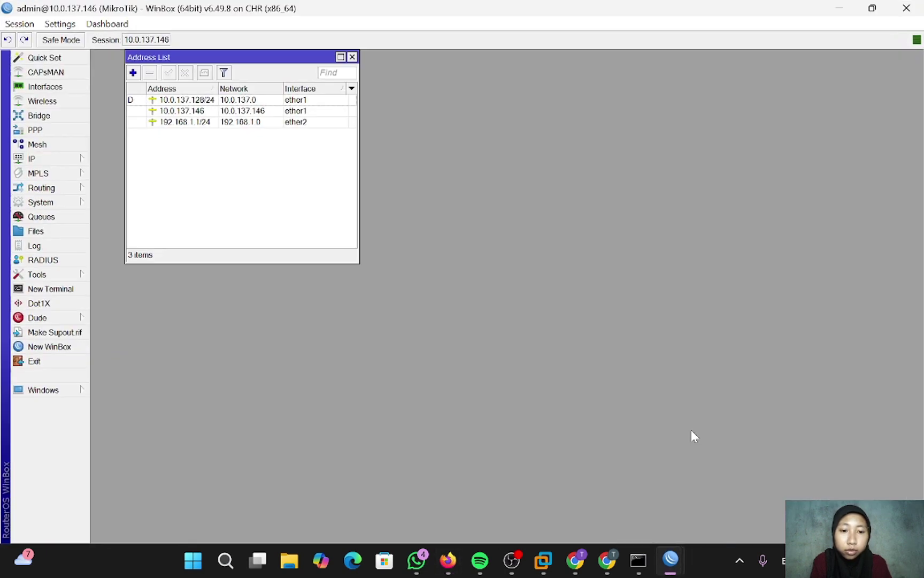
left_click(59, 158)
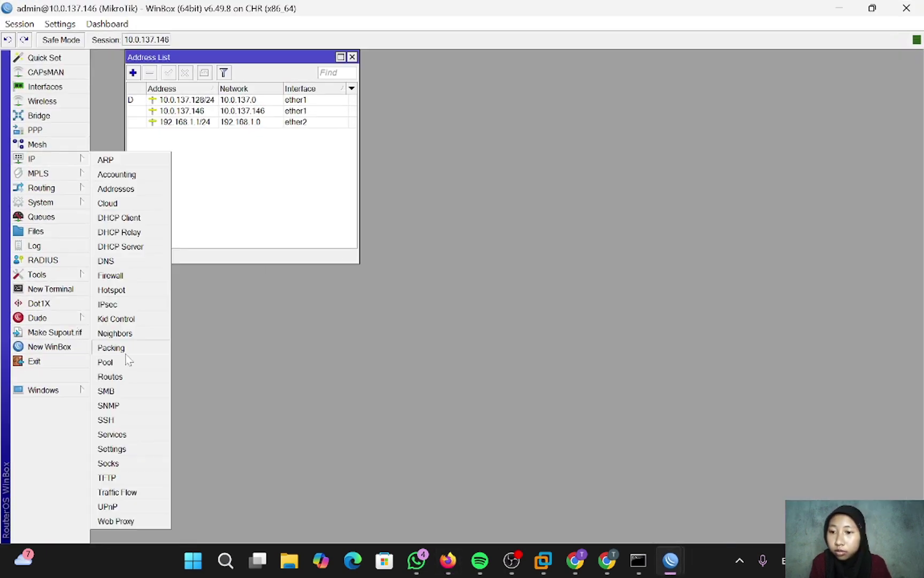
left_click(33, 274)
left_click(127, 433)
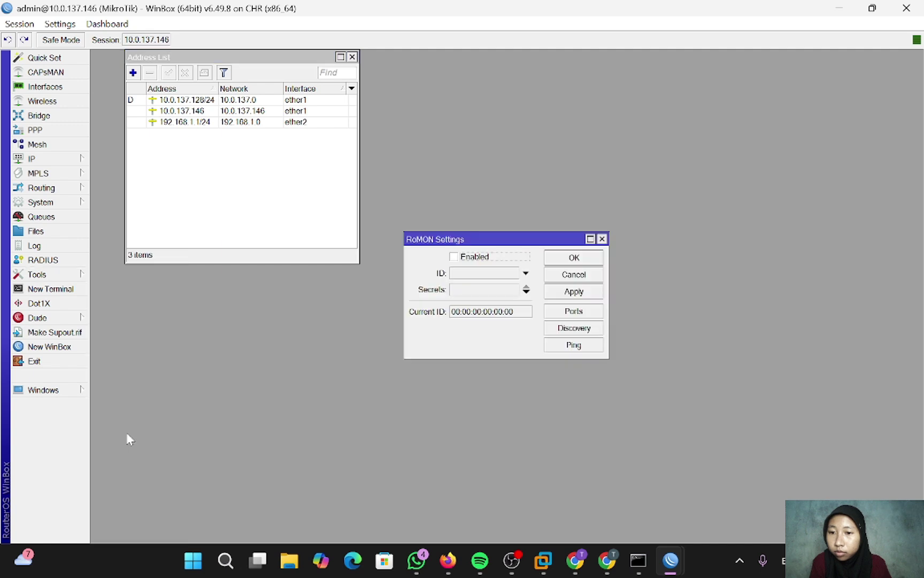
left_click(454, 258)
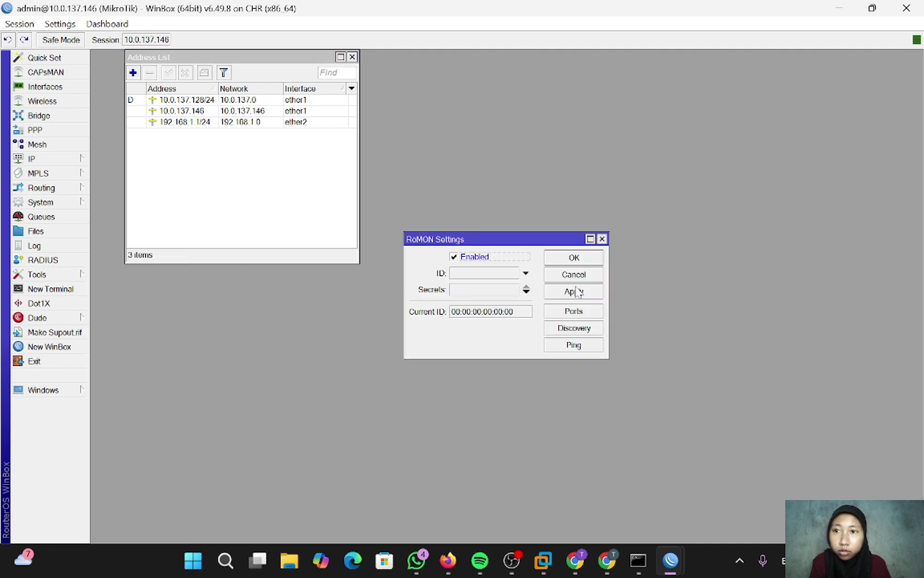
left_click(582, 260)
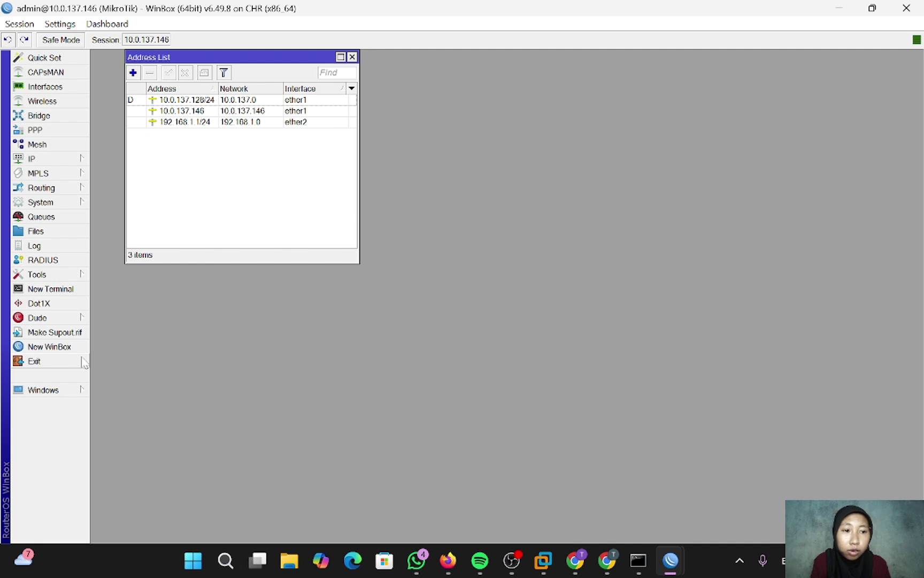
- Ping 8.8.8.8 from an R-ISP1 terminal, getting 2 of 2 replies with 0% loss
left_click(68, 293)
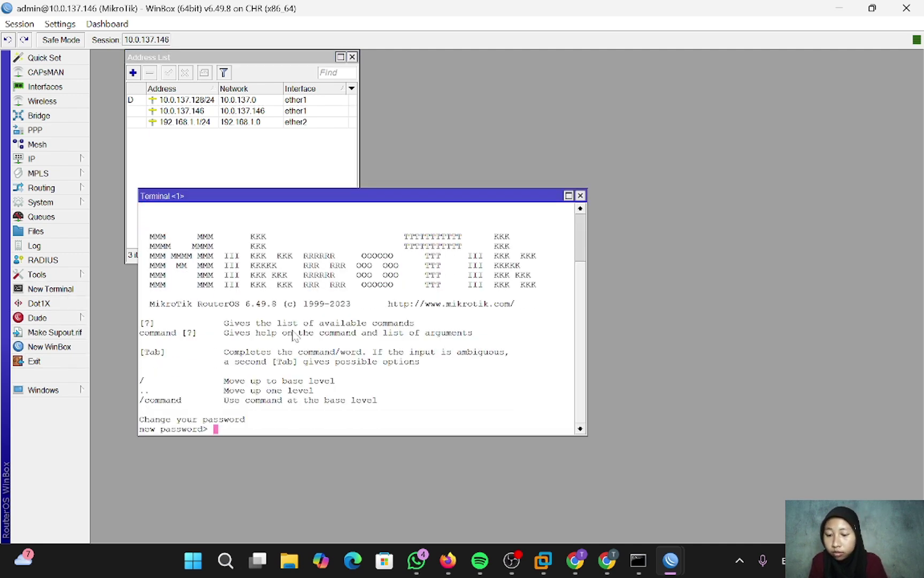
key("Return")
type("pin")
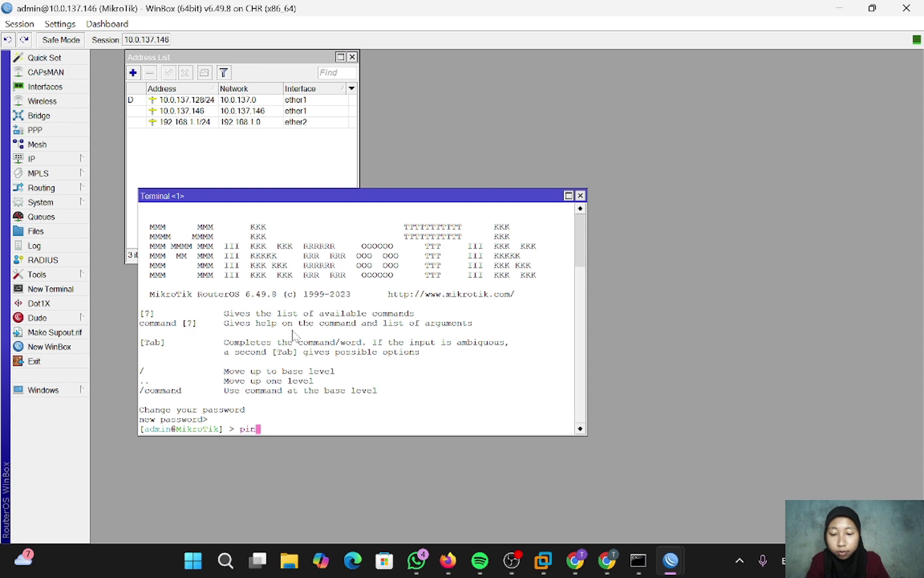
type("g 8.8.8.8")
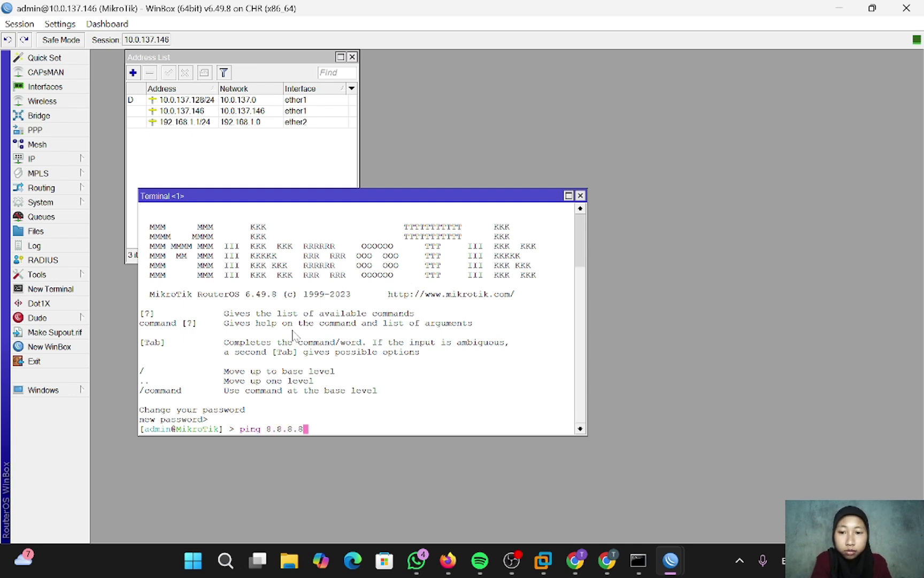
key("Return")
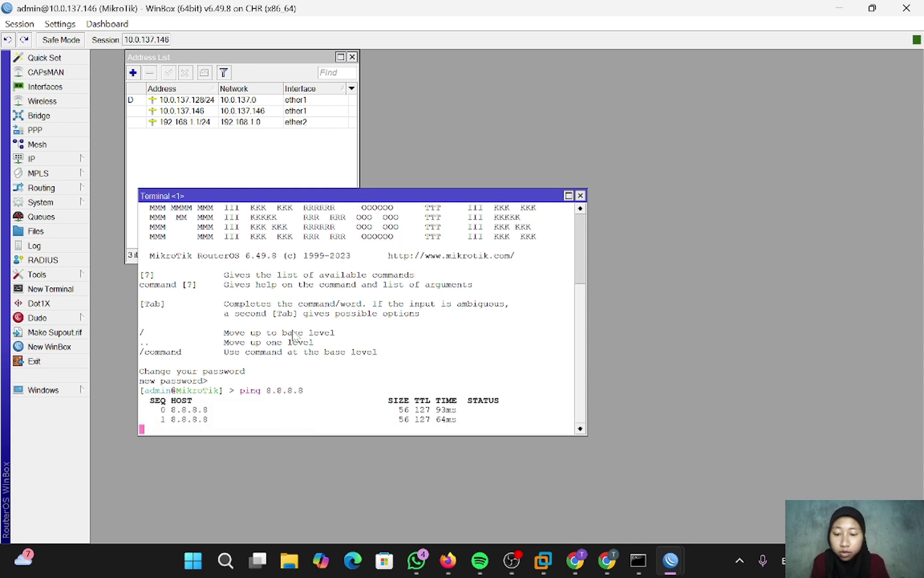
key("ctrl+c")
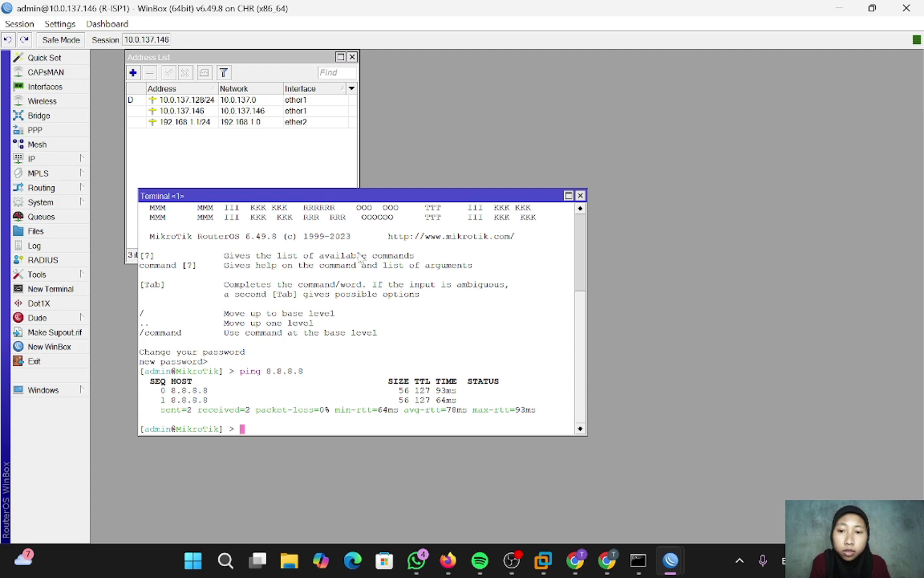
- Open a new WinBox session through RoMON to the MikroTik neighbour 50:AD:EE:00:33:03
left_click(49, 347)
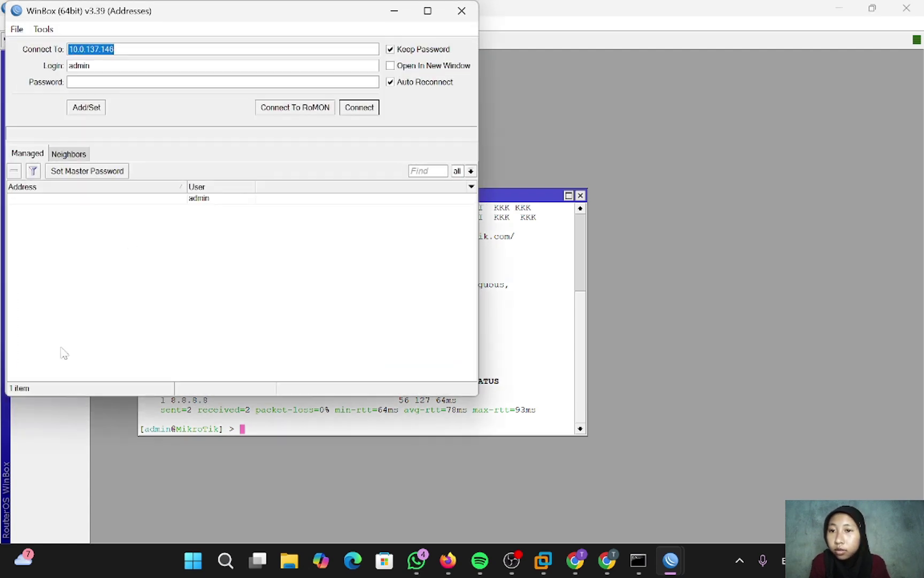
left_click(306, 109)
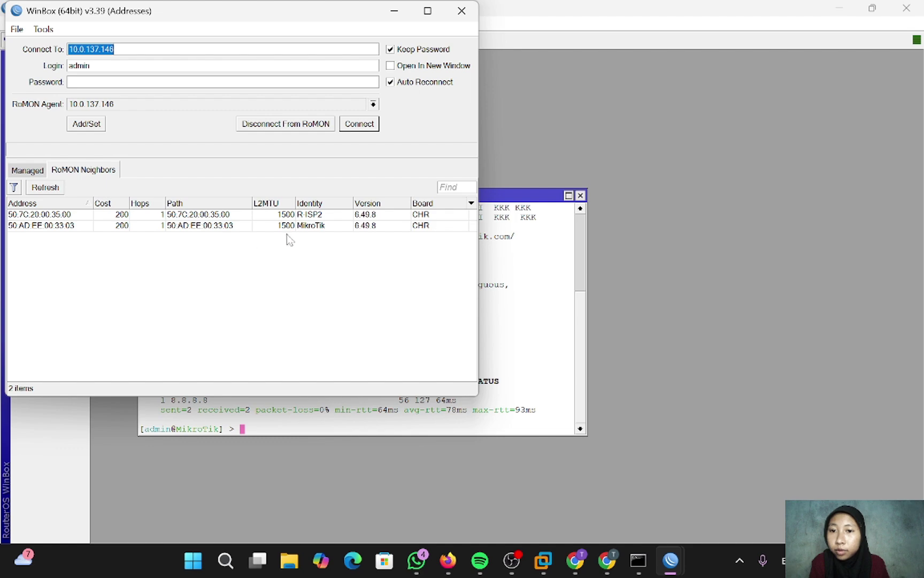
left_click(306, 225)
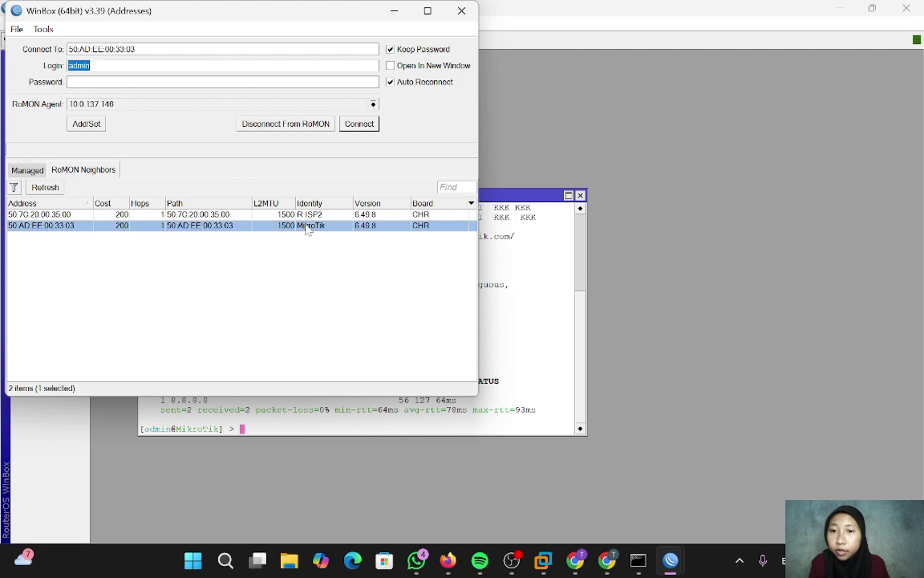
left_click(364, 124)
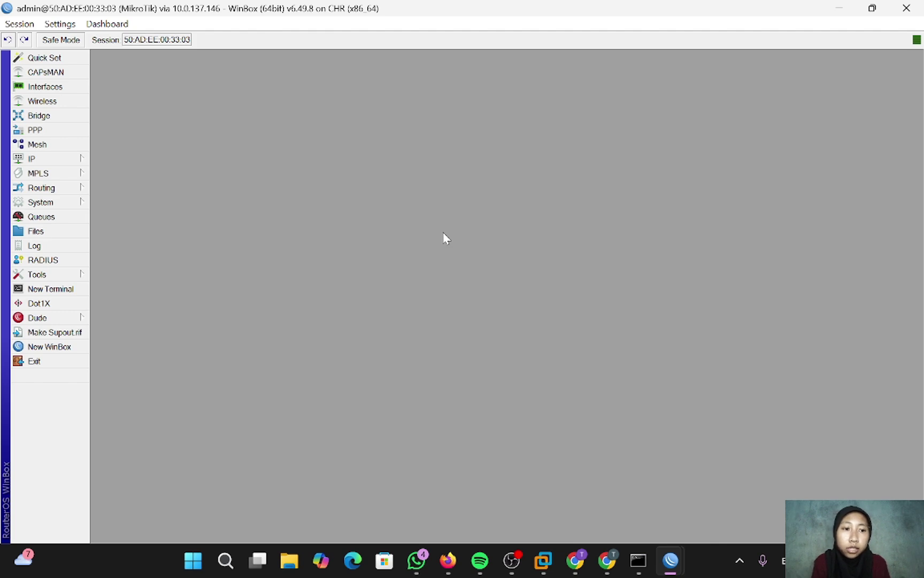
- Open a terminal, skip the new-password prompt, and try pinging 172.16.1.1
left_click(77, 288)
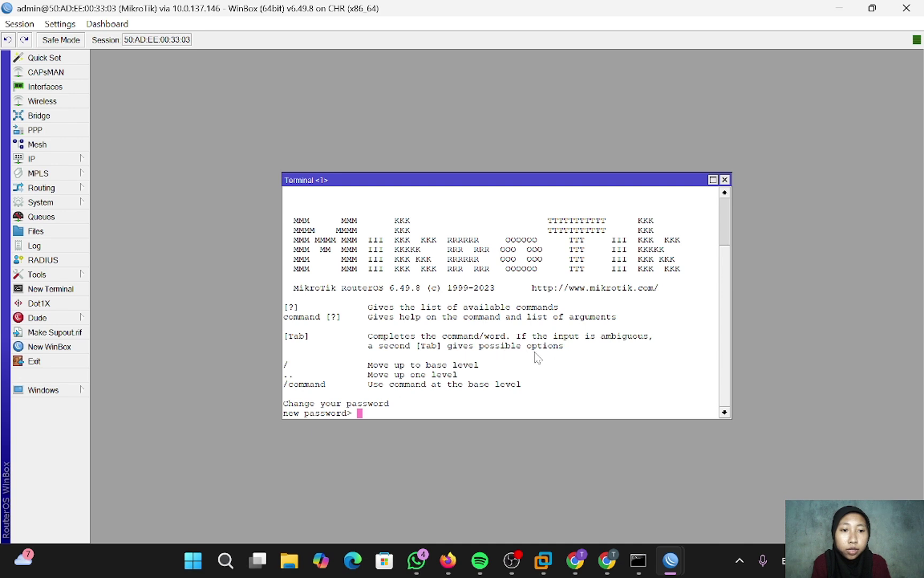
key("Return")
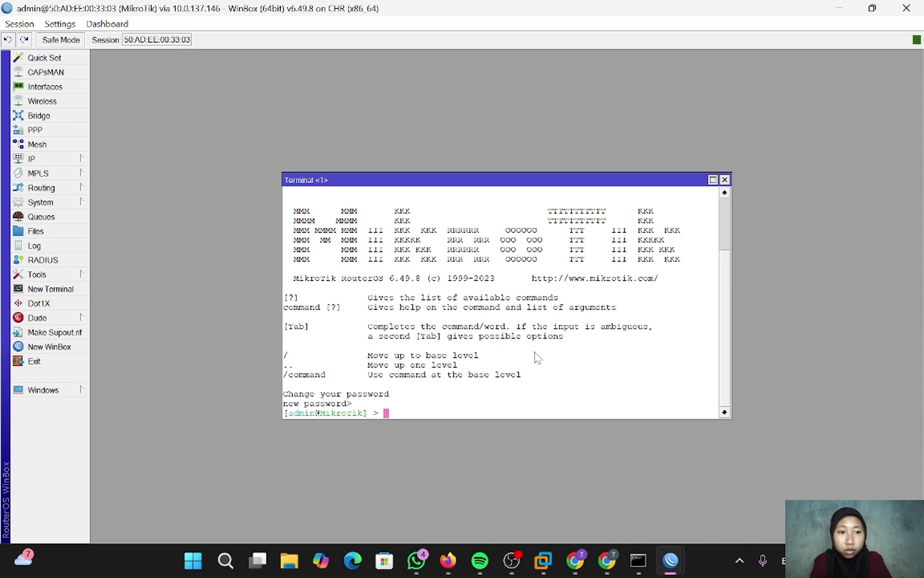
type("PIN")
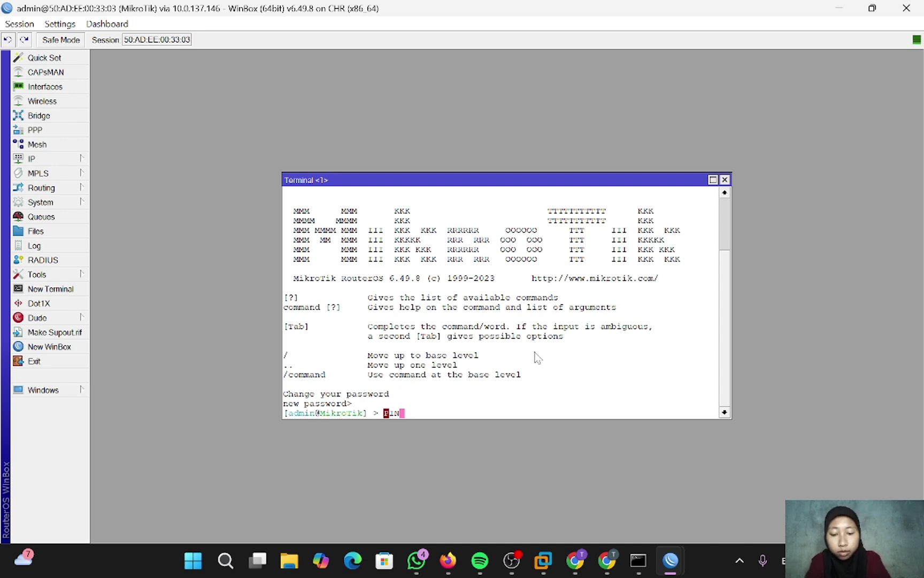
type("G 172.168")
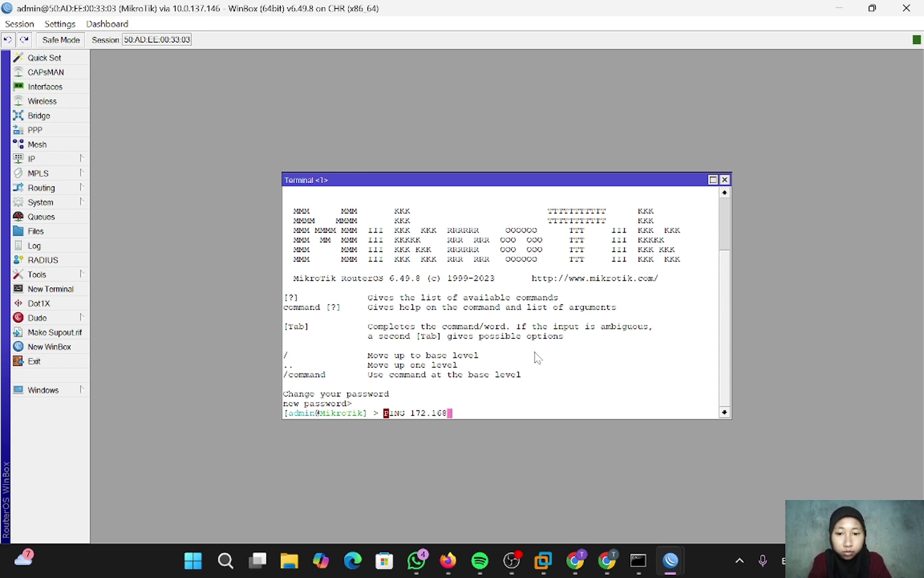
key("BackSpace")
type(".1.1")
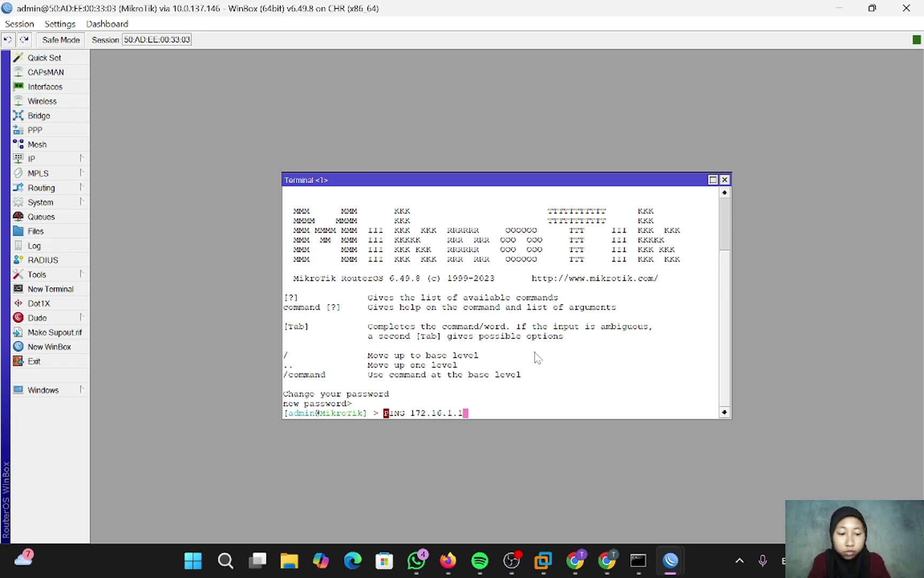
key("Return")
- Rerun the ping to 172.16.1.1 with the command in lowercase
key("Up")
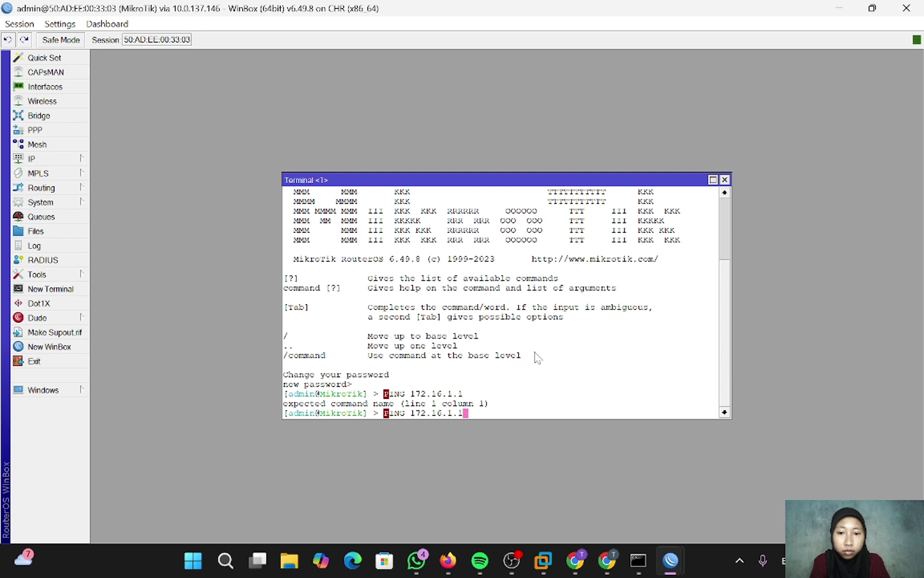
key("Left")
key("Left")
key("Left")
key("Left")
key("Left")
key("Left")
key("Left")
key("Left")
key("Left")
key("Left")
key("Left")
key("Left")
key("Left")
key("Left")
key("Right")
key("Right")
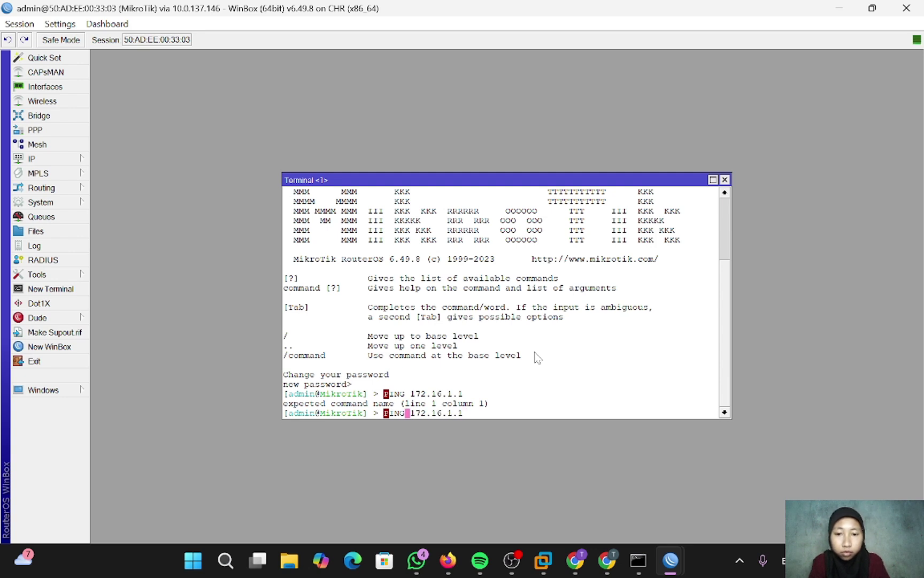
key("BackSpace")
key("BackSpace")
key("BackSpace")
key("BackSpace")
type("ping")
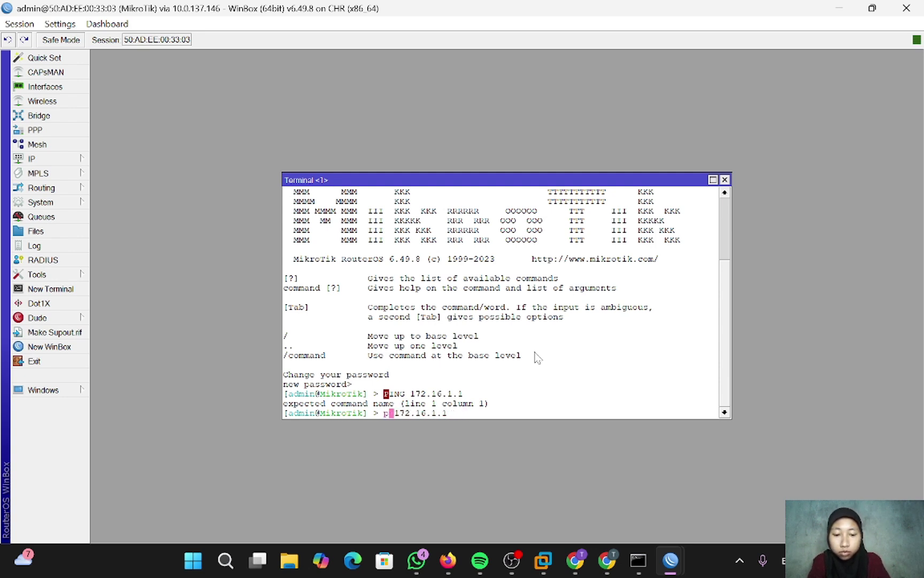
key("Return")
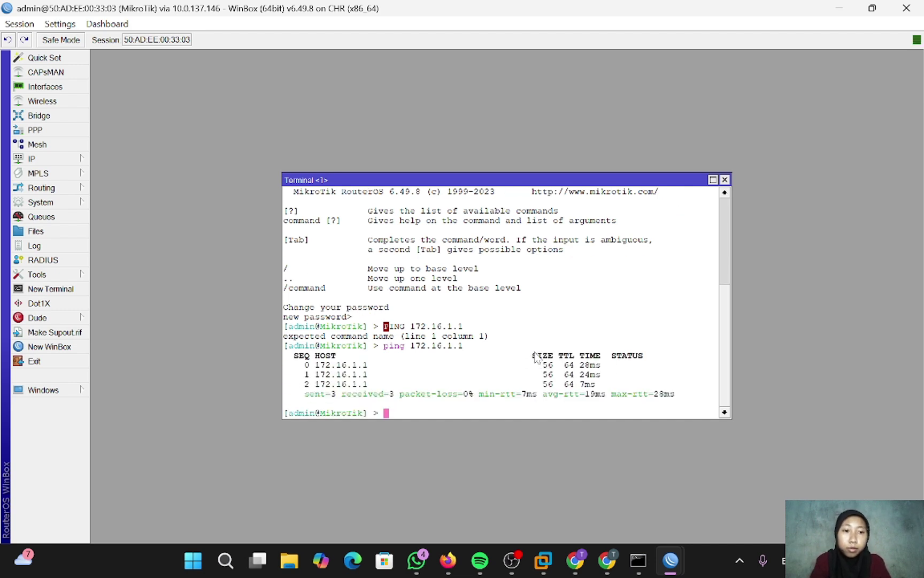
- Ping 192.168.1.1 and stop it once replies show no loss
type("ping ")
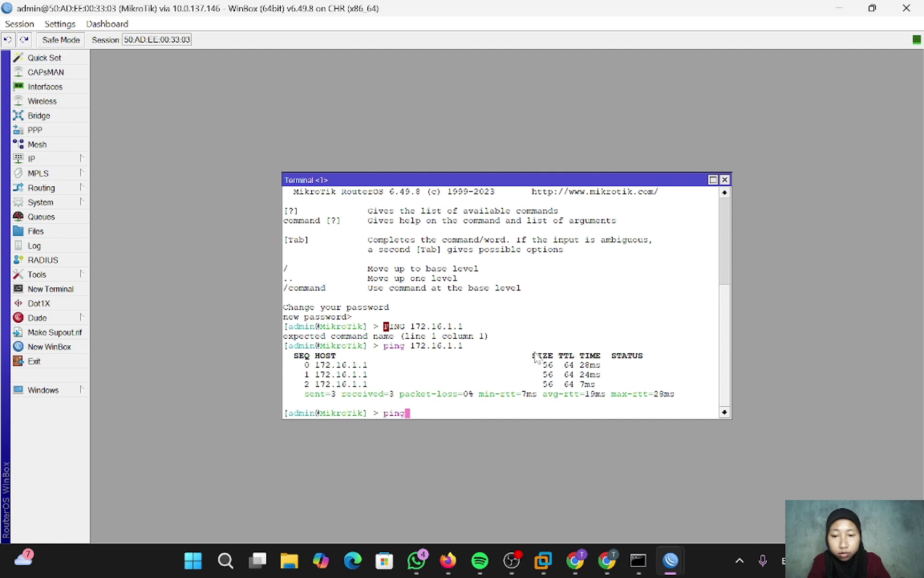
type("192")
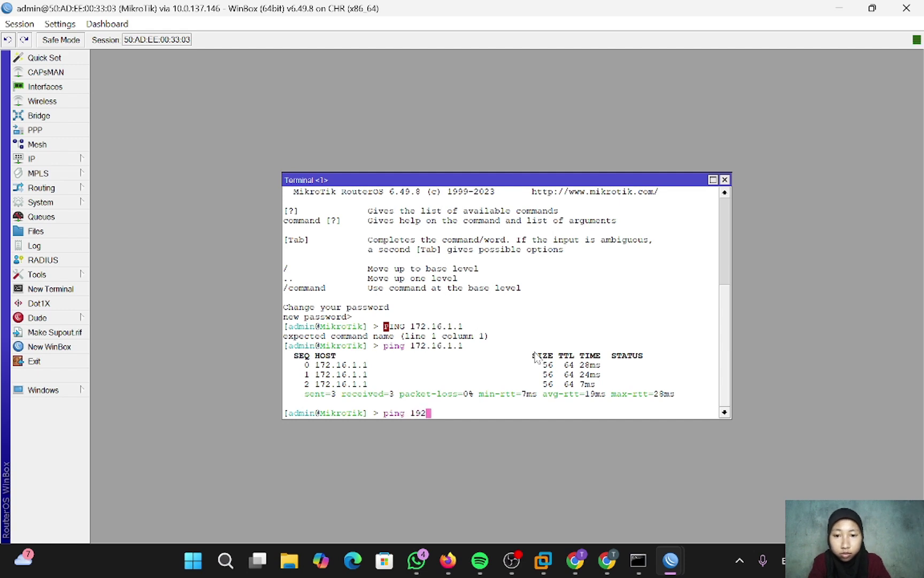
type(".168.1.1")
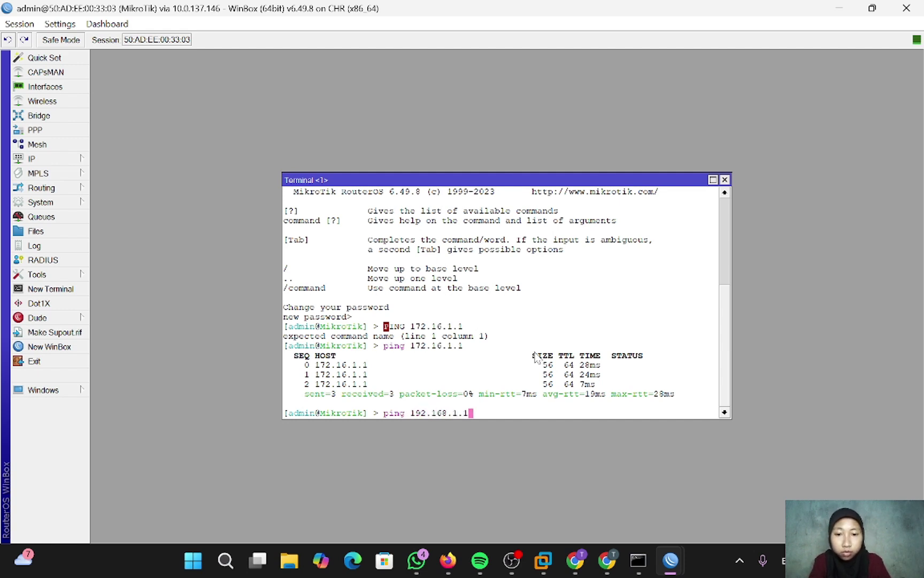
key("Return")
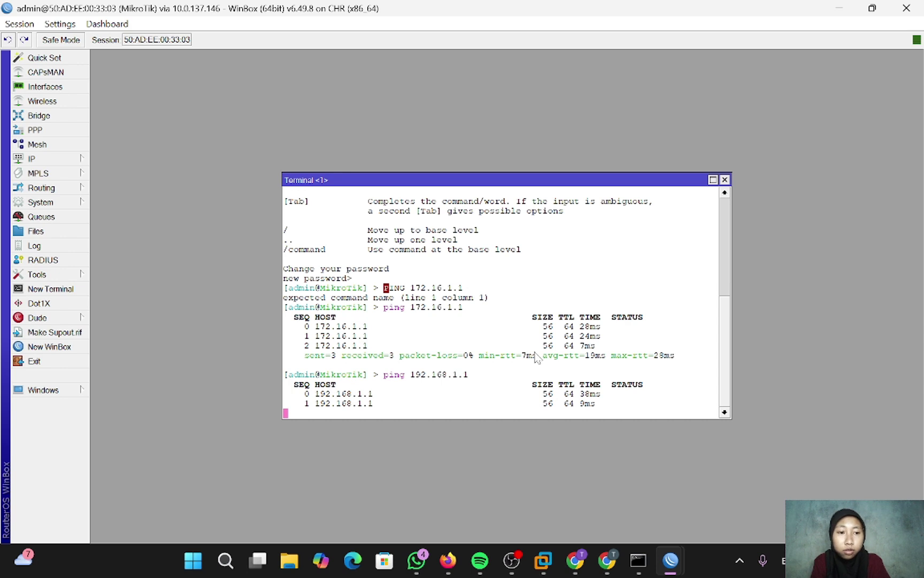
key("ctrl+c")
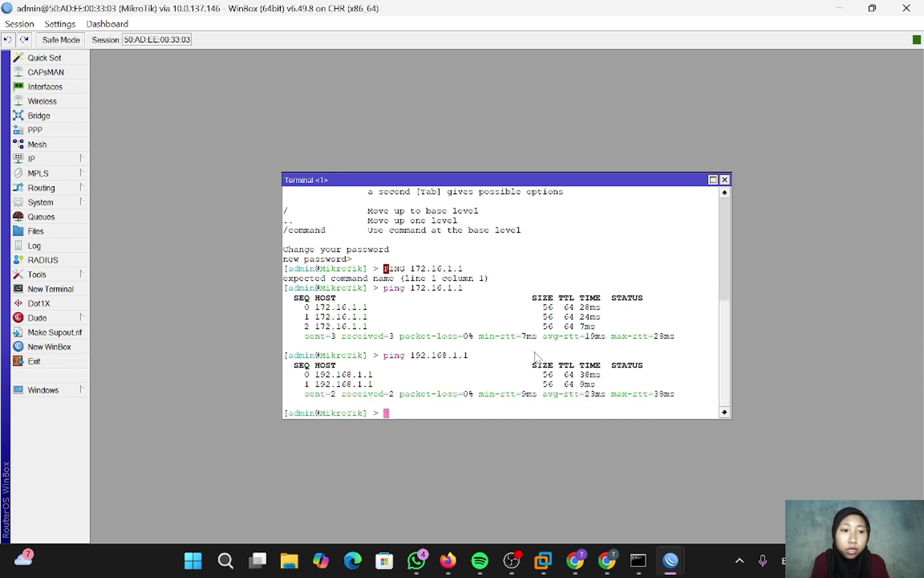
- In IP > Routes, add a default route 0.0.0.0/0 via gateway 192.168.1.1
left_click(57, 156)
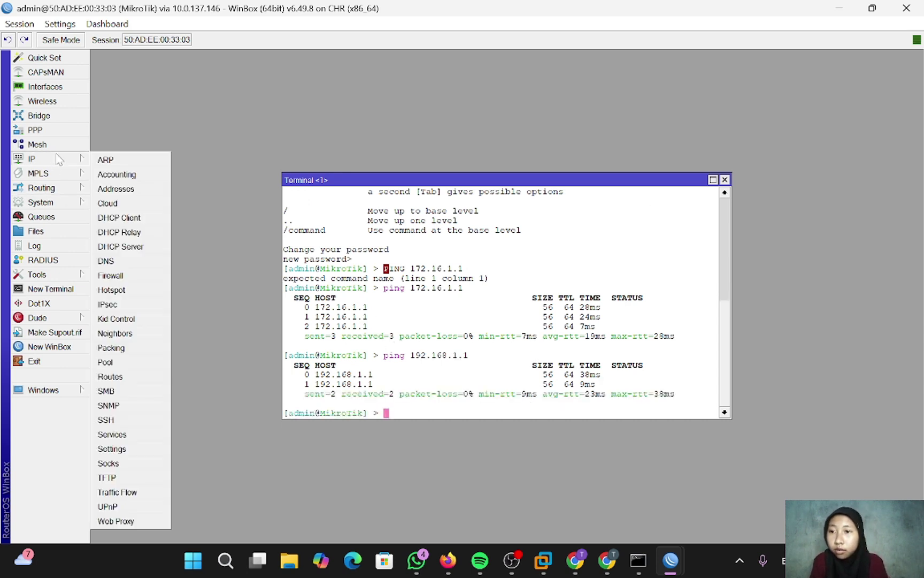
left_click(126, 378)
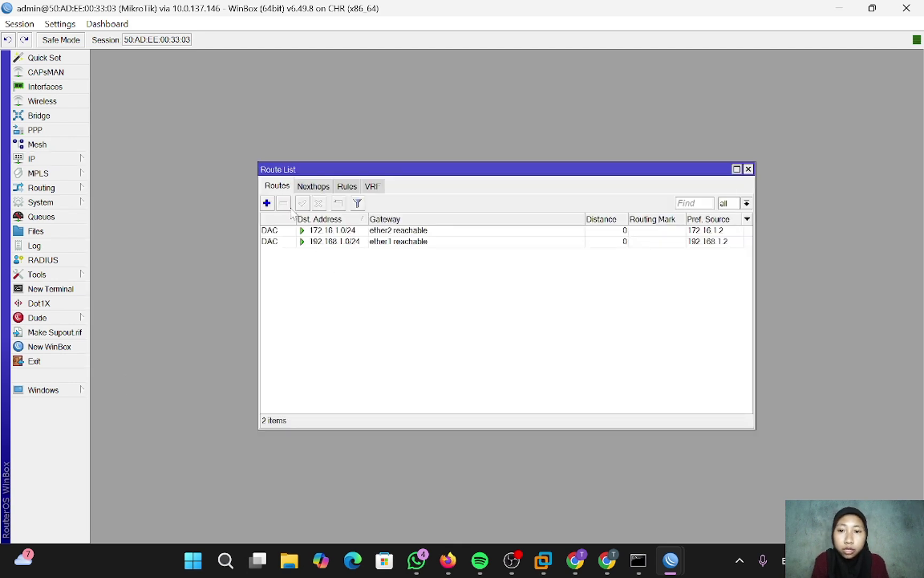
left_click(266, 203)
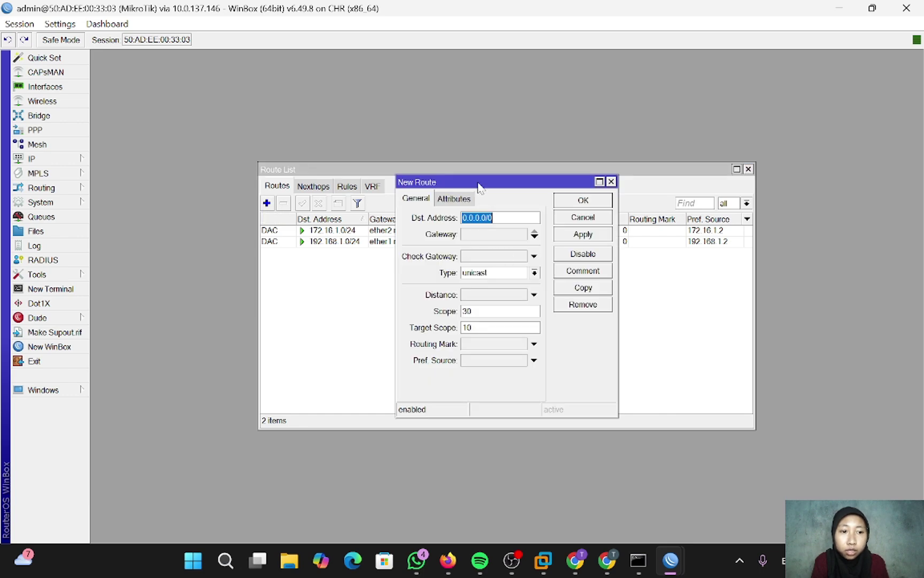
left_click_drag(477, 182, 293, 178)
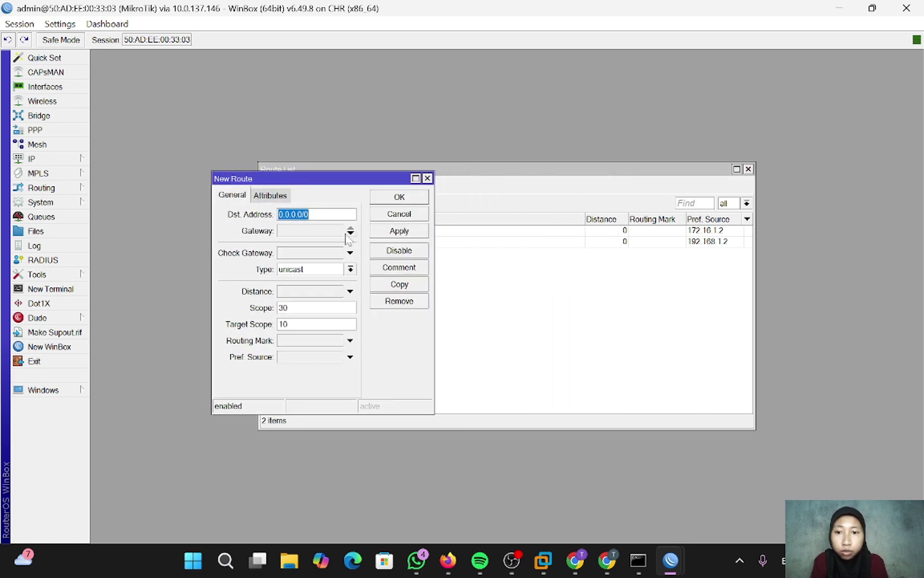
left_click(294, 232)
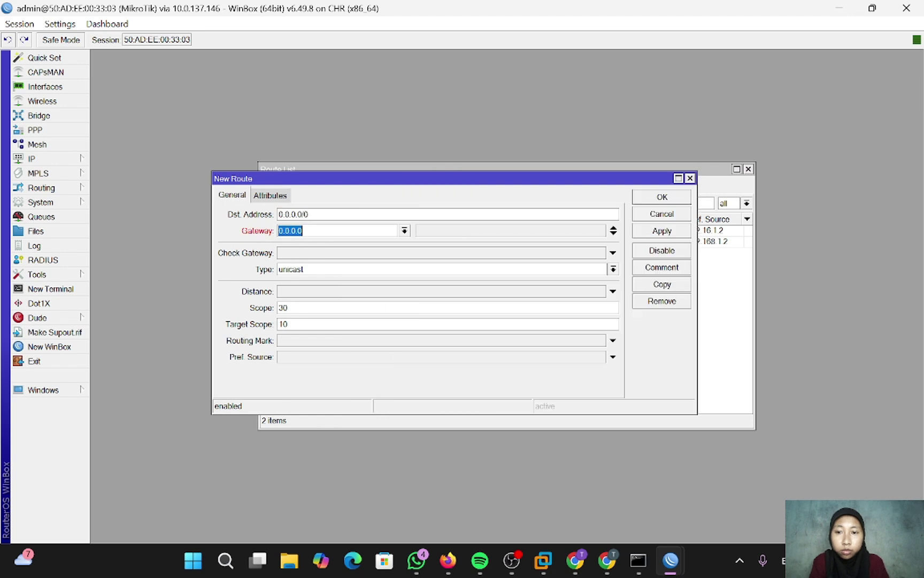
key("BackSpace")
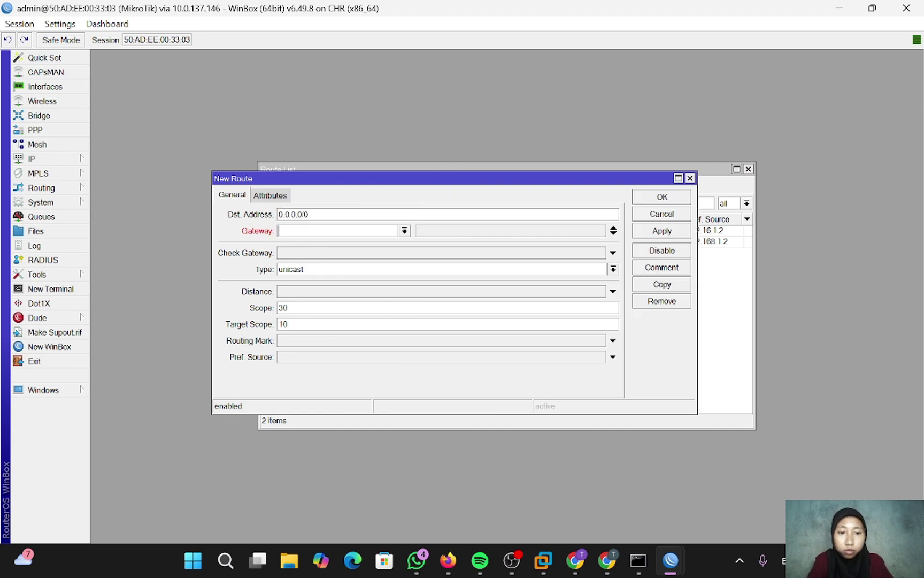
type("192.168")
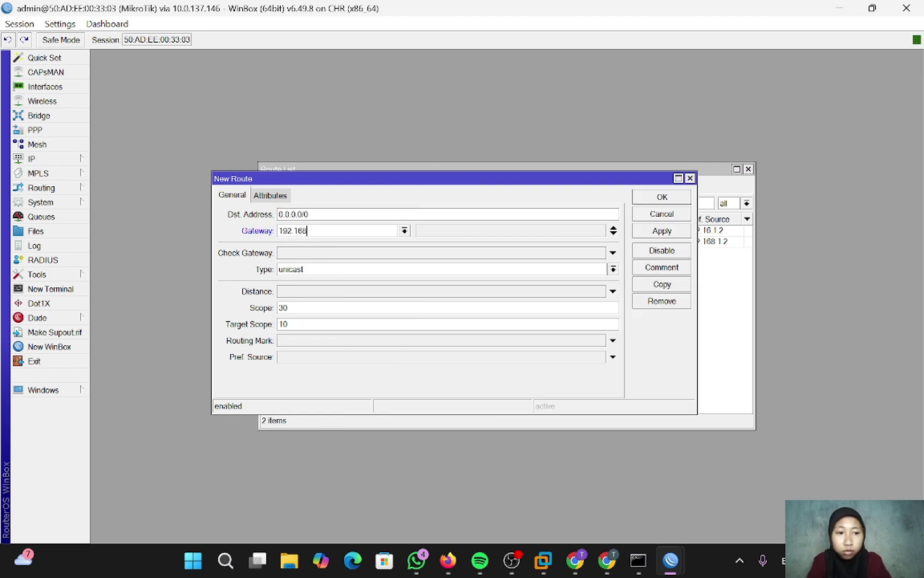
type(".1.1")
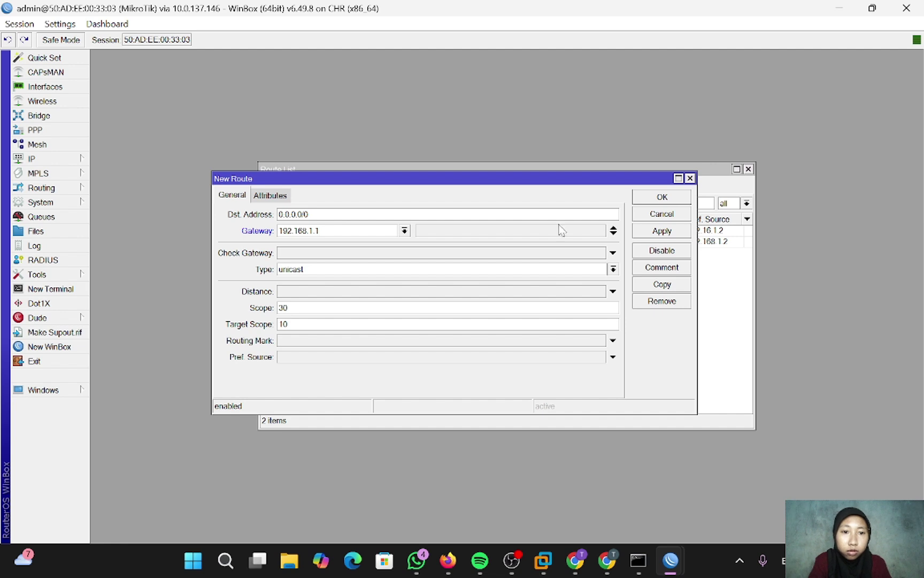
left_click(654, 231)
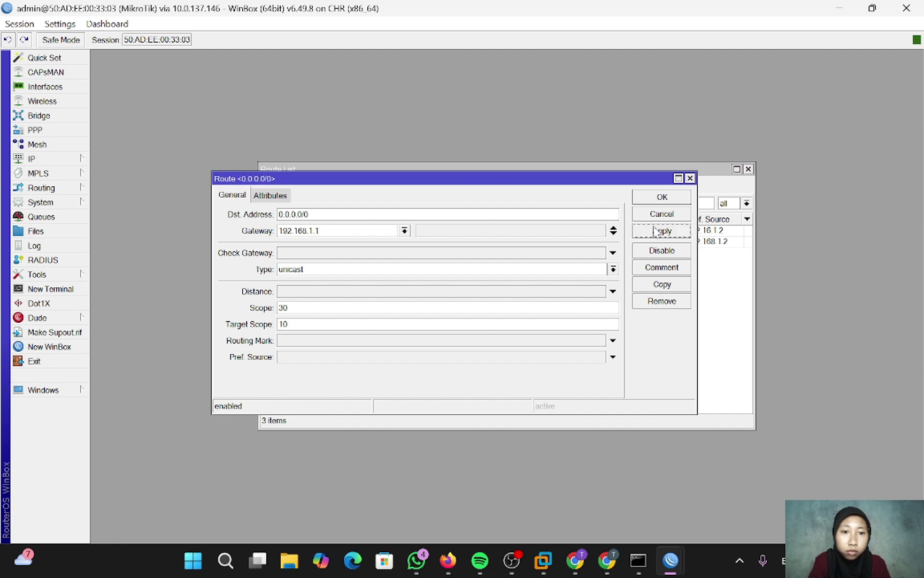
left_click(661, 197)
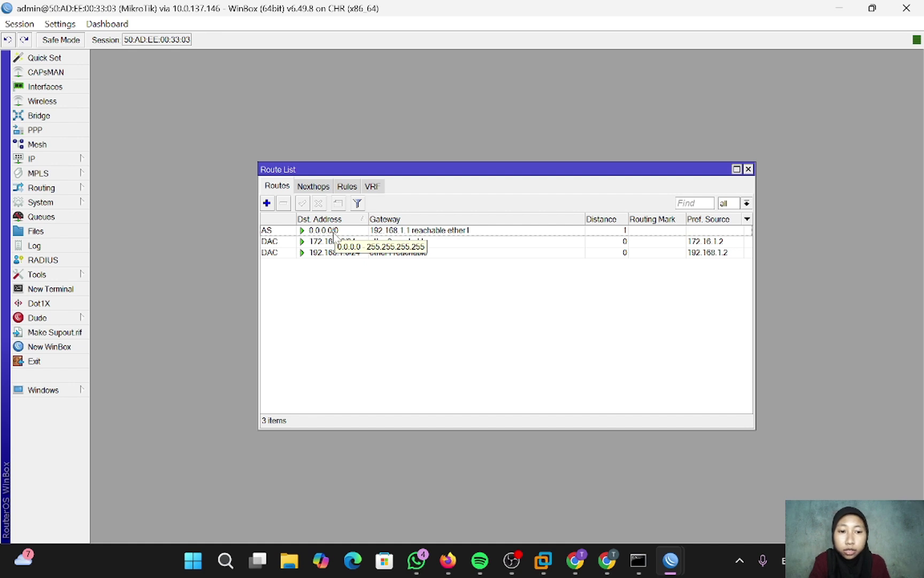
- Add a second 0.0.0.0/0 route via 172.16.1.1 and select the 192.168.1.1 route
left_click(267, 202)
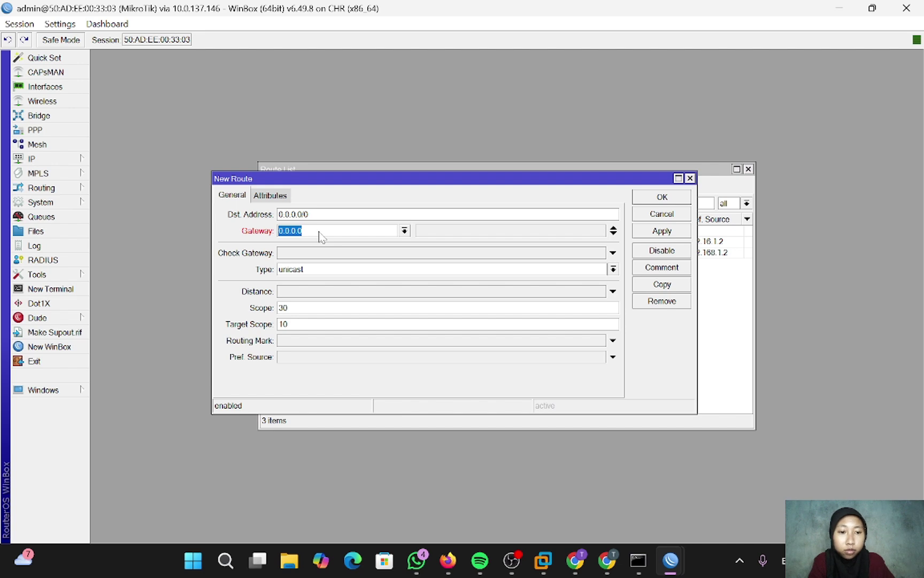
key("BackSpace")
type("17")
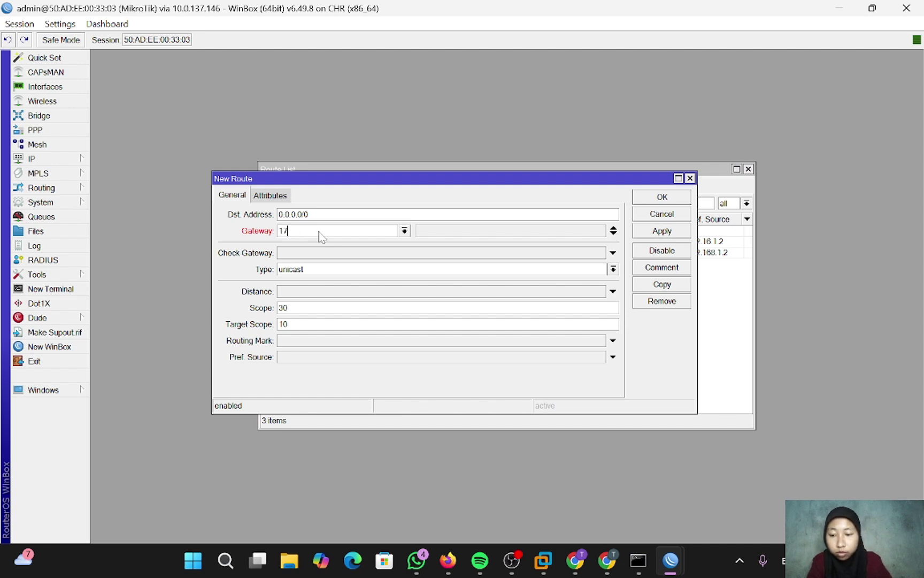
type("2.16.1.1")
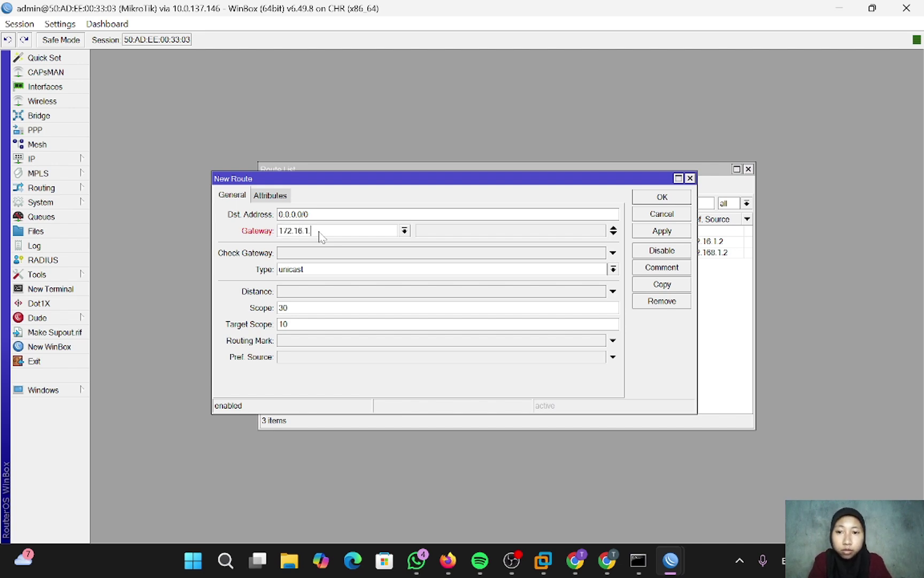
left_click(661, 231)
left_click(662, 198)
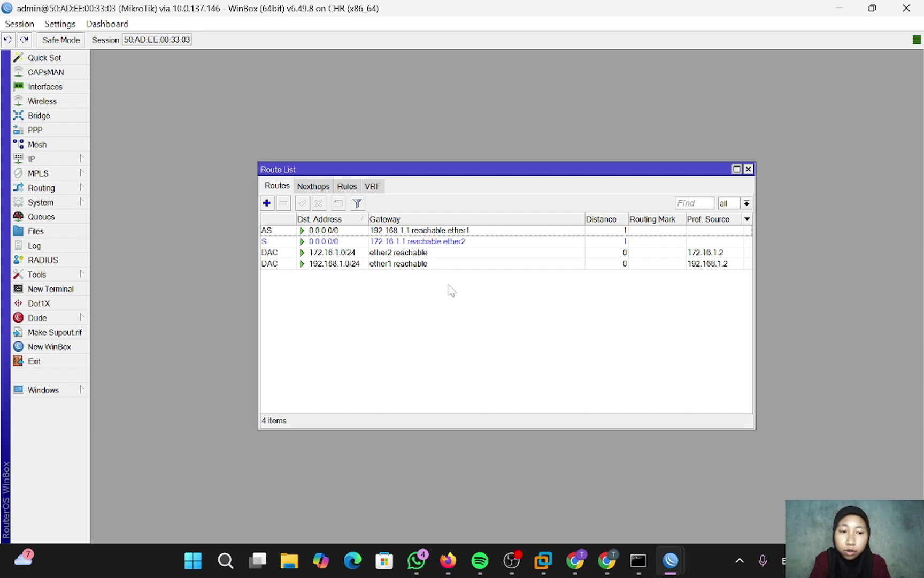
left_click(315, 232)
- Disable the 192.168.1.1 default route and set the DNS server to 8.8.8.8
left_click(319, 203)
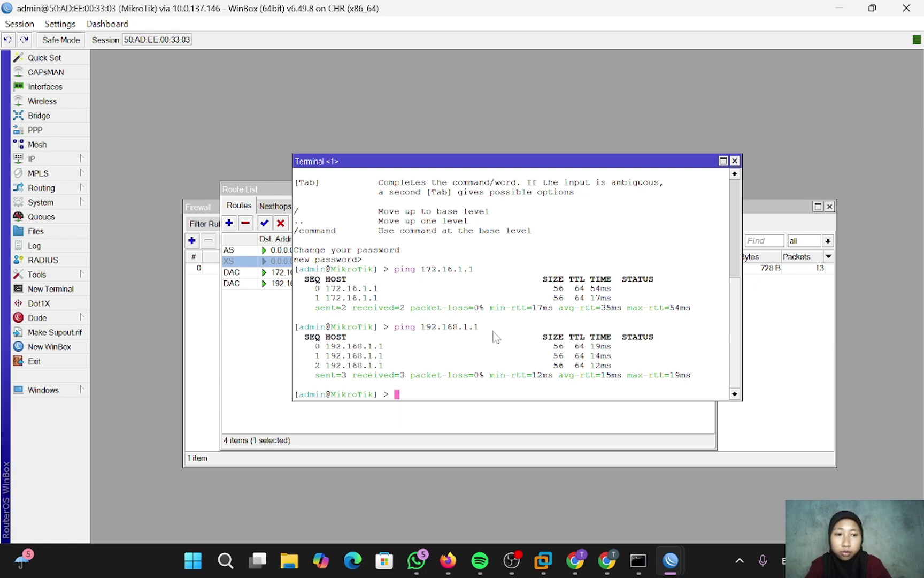
type("ip dns set ")
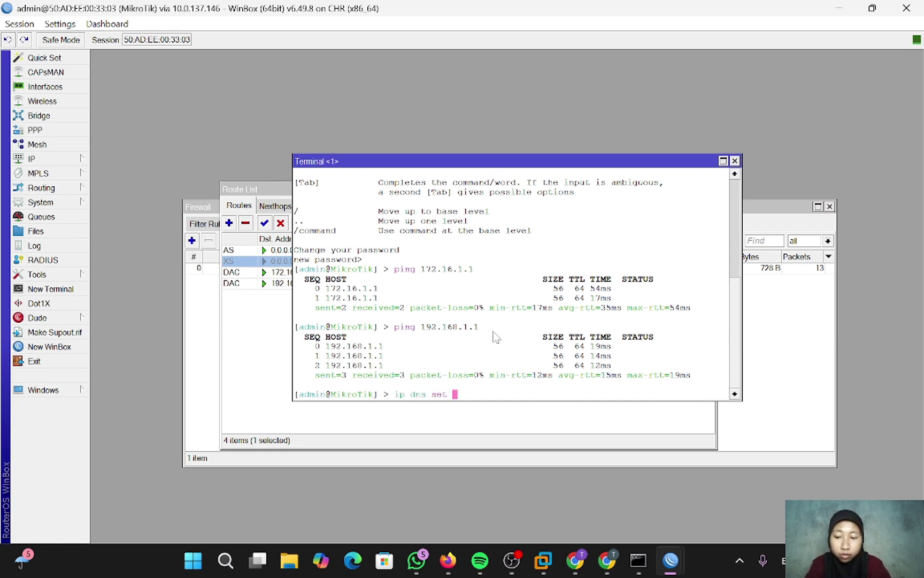
type("servers=8.")
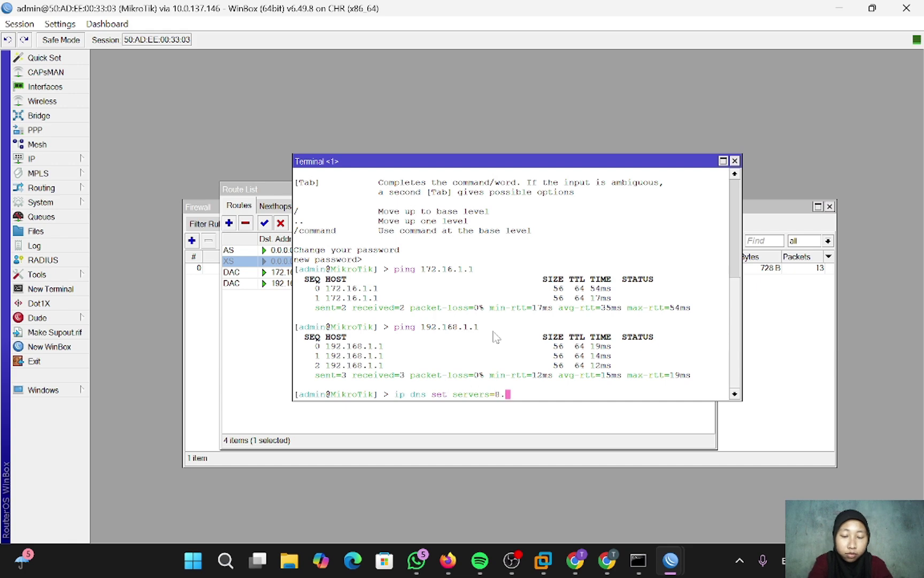
type("8.8.8")
key("Return")
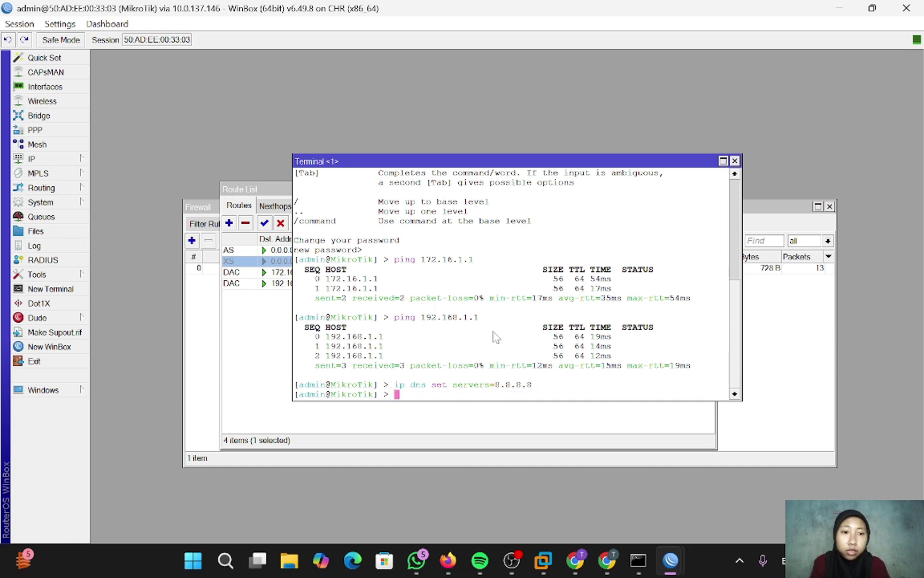
- Ping 8.8.8.8 and google.com to confirm internet access and name resolution
type("ping ")
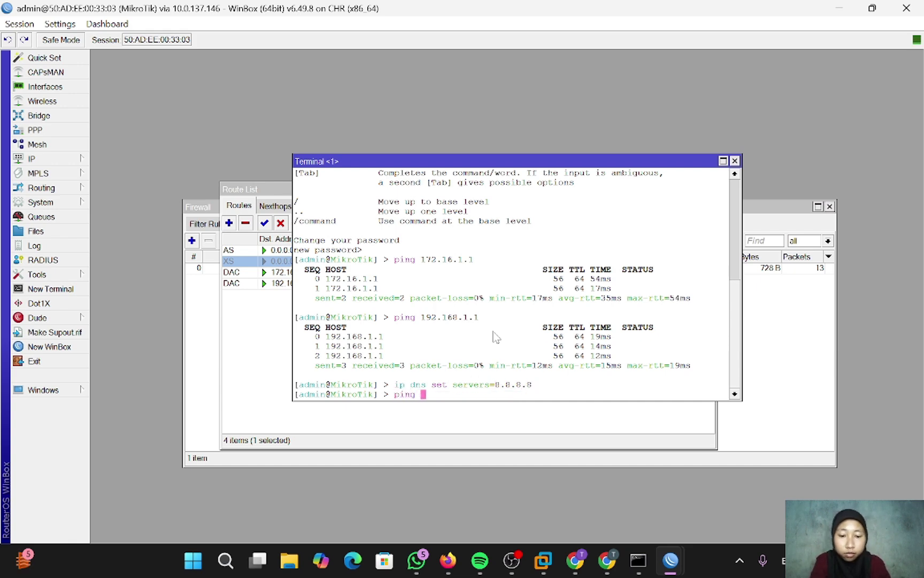
type("8.8.8.8")
key("Return")
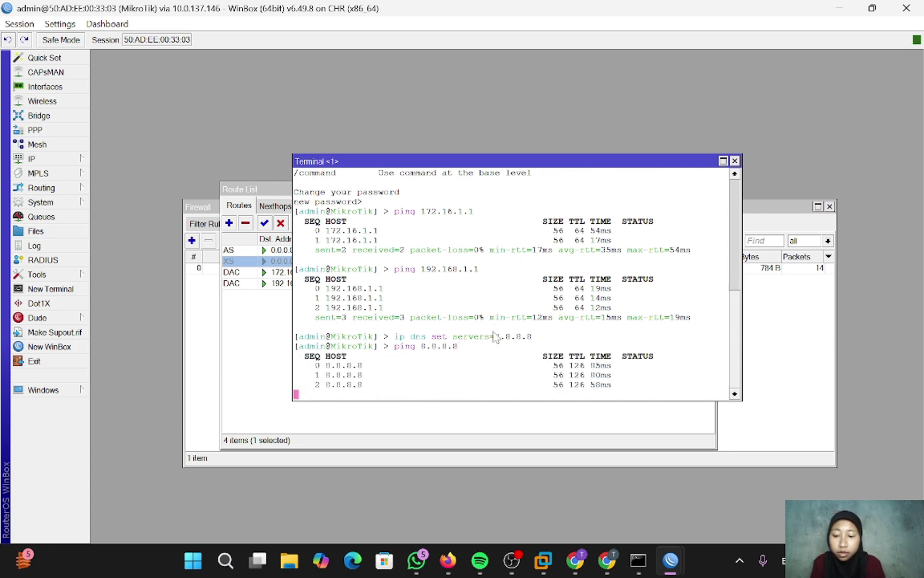
key("ctrl+c")
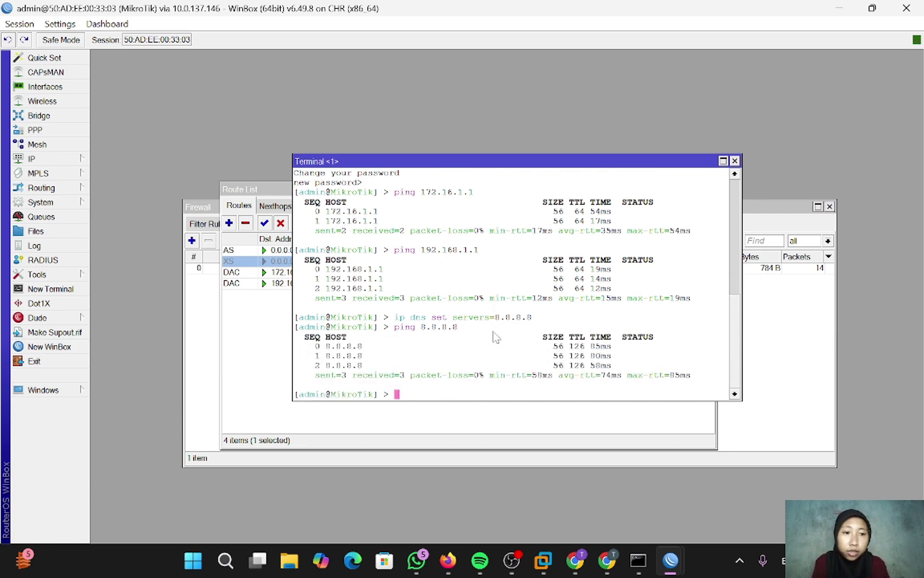
type("ping goo")
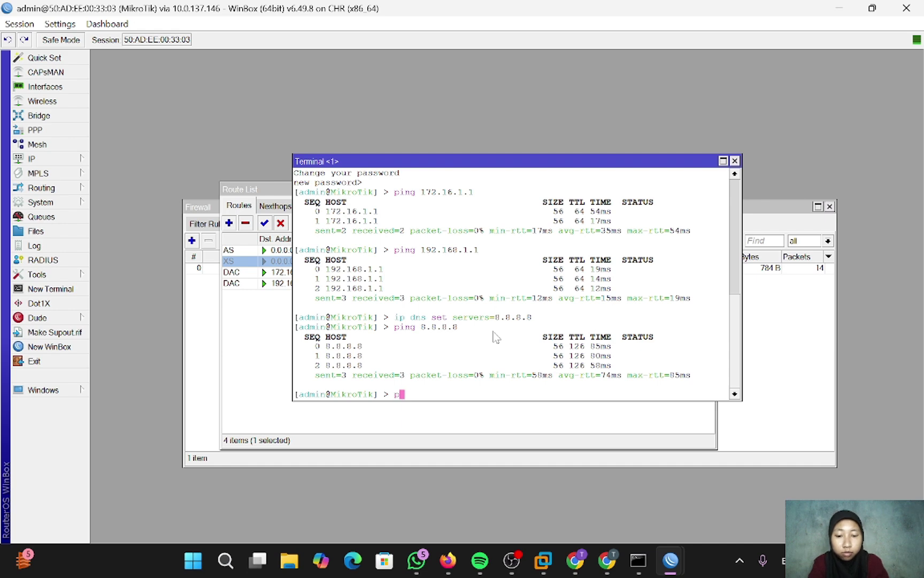
type("g")
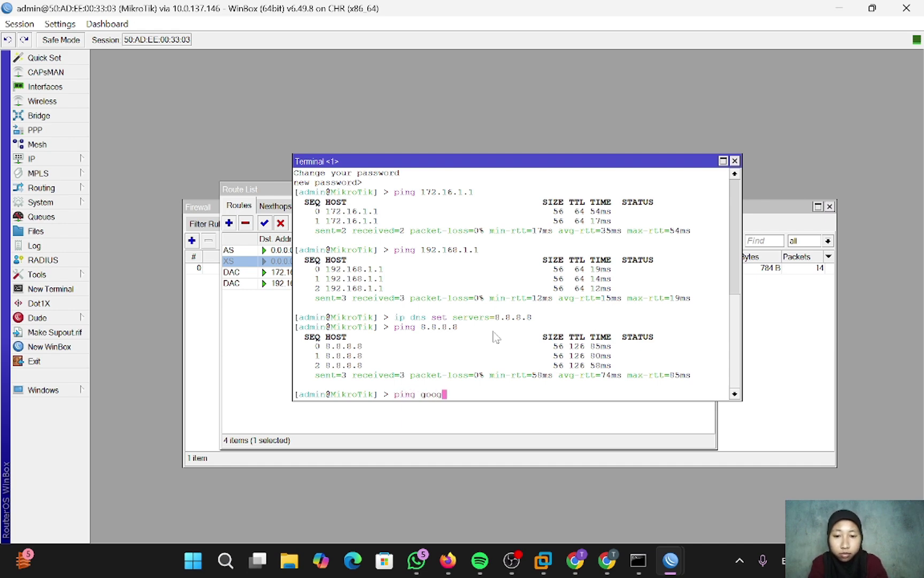
type("le.com")
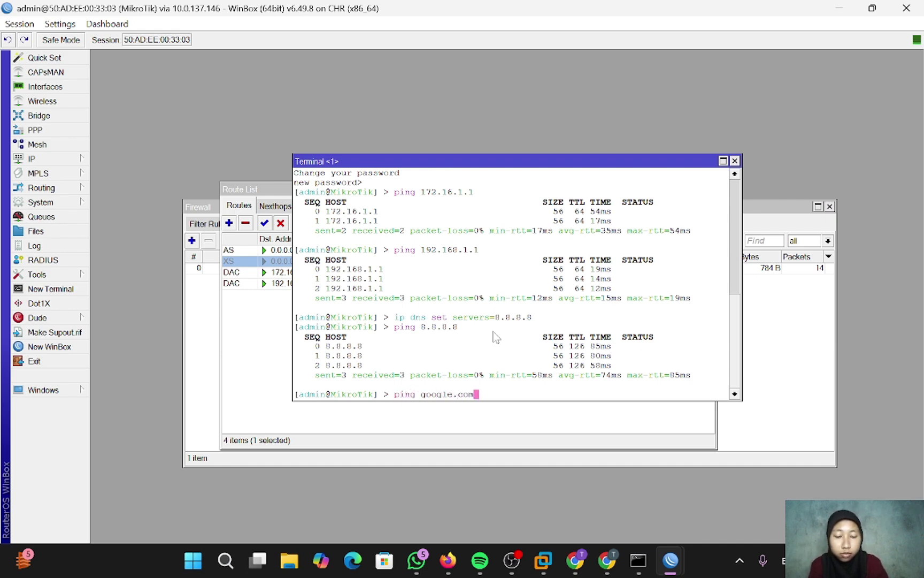
key("Return")
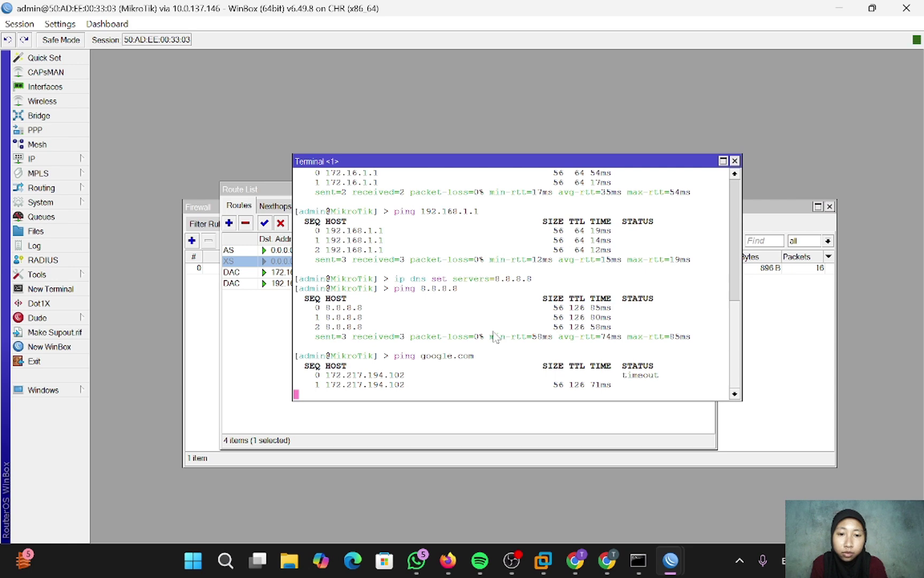
key("ctrl+c")
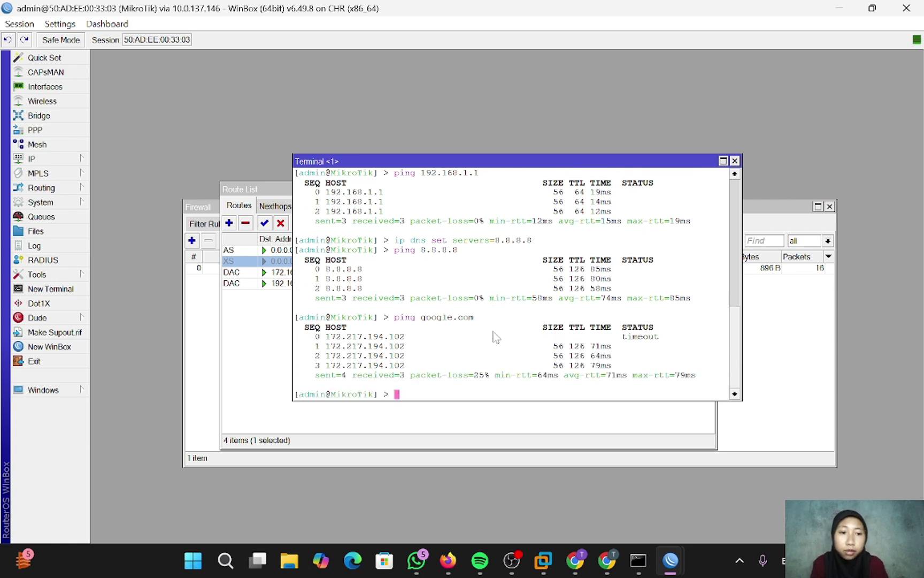
- Add a Virtual PC (VPCS) node, VPC1, to the PNETLab topology
left_click(450, 560)
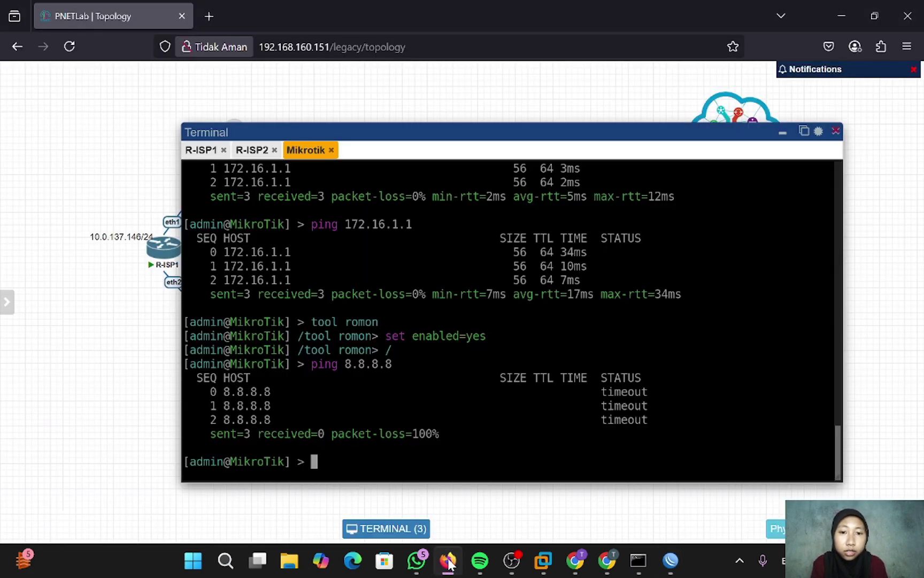
left_click_drag(627, 136, 602, 159)
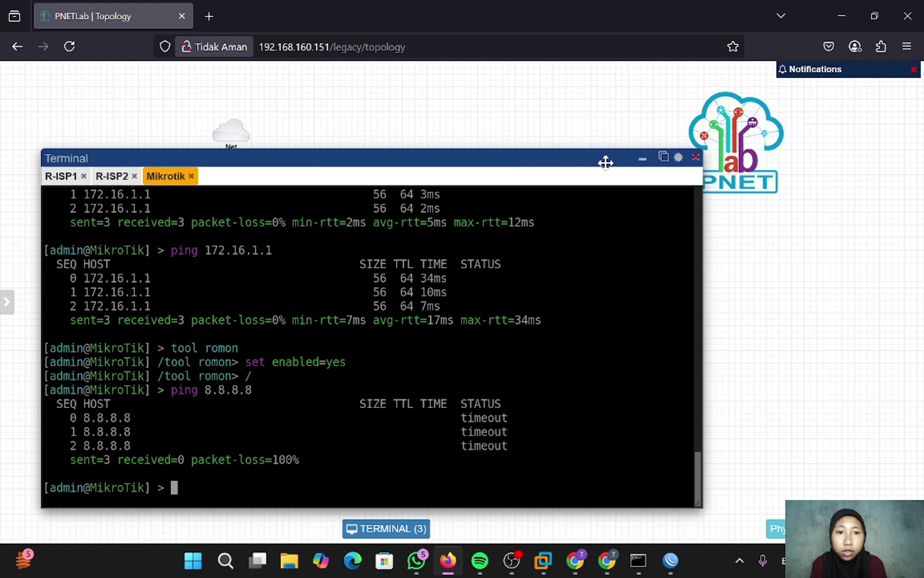
left_click(645, 163)
right_click(396, 286)
left_click(468, 315)
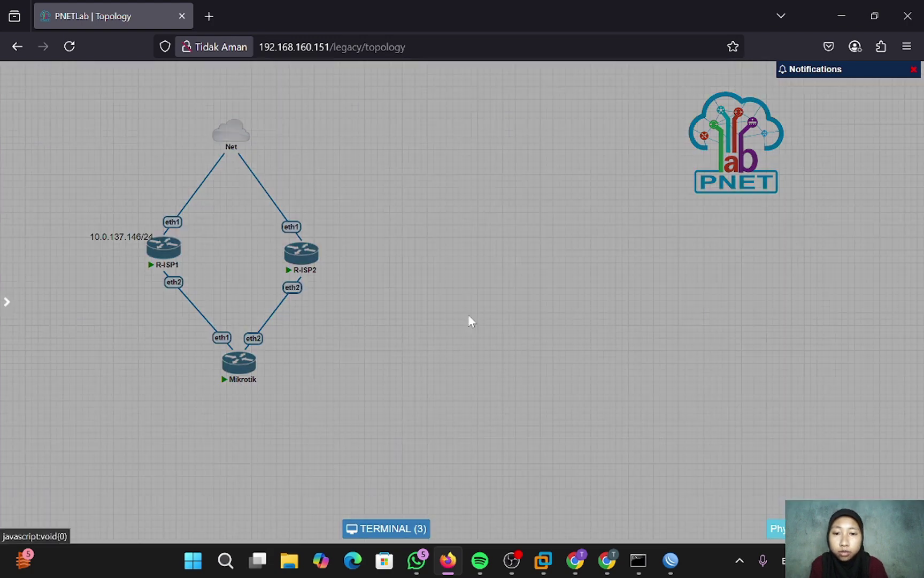
left_click(315, 354)
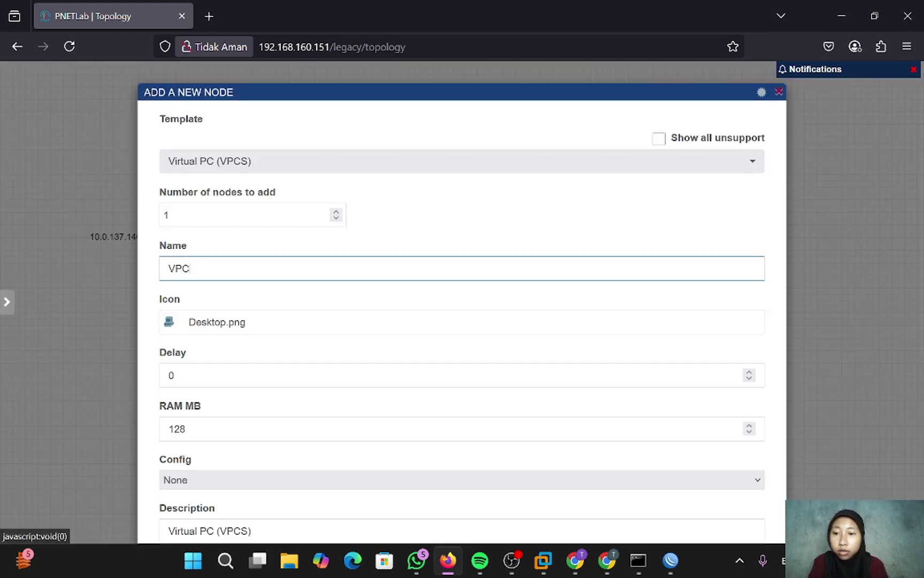
scroll(311, 486, "down", 5)
left_click(431, 498)
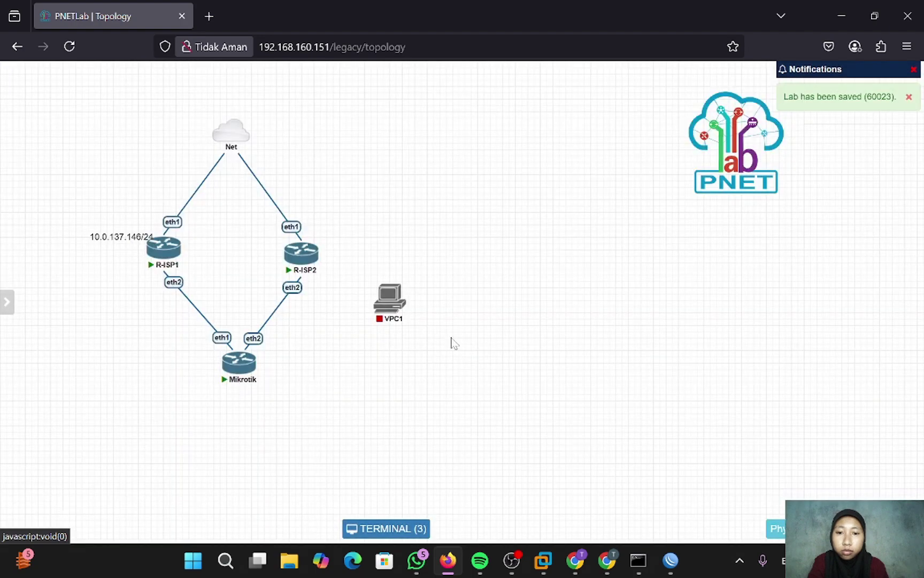
- Add a second Virtual PC (VPCS) node, VPC2
right_click(451, 341)
left_click(478, 367)
left_click(338, 359)
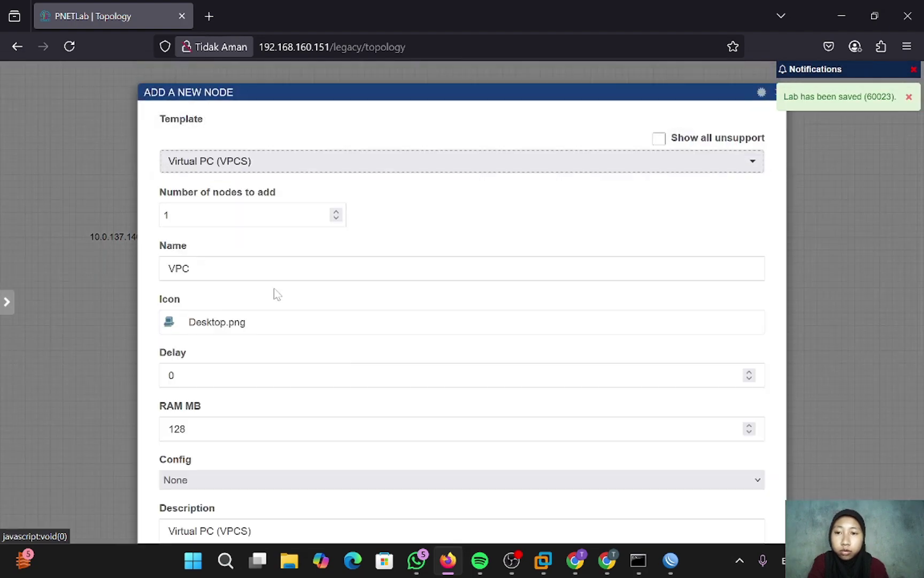
scroll(433, 497, "down", 5)
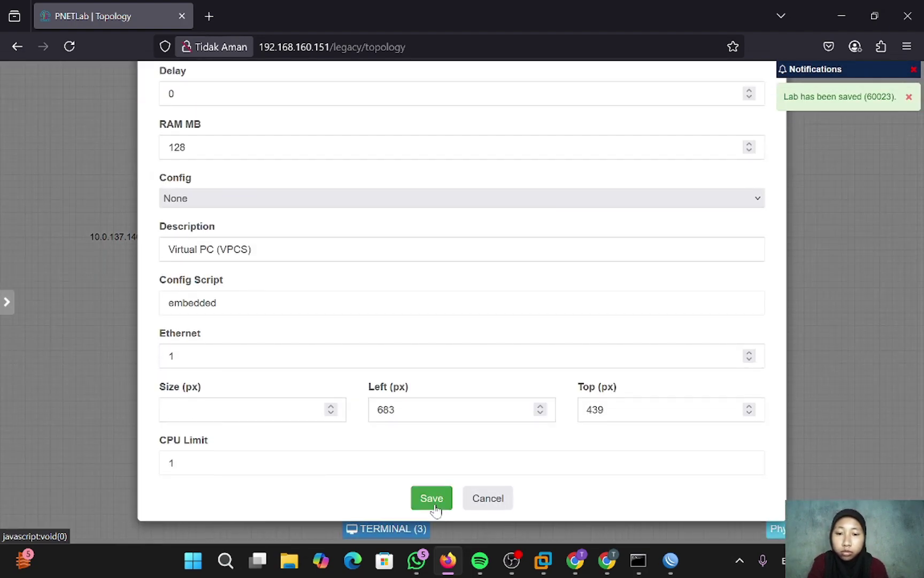
left_click(434, 501)
- Link VPC1 eth0 to Mikrotik eth3 and VPC2 eth0 to Mikrotik eth4, then return to WinBox
mouse_move(365, 286)
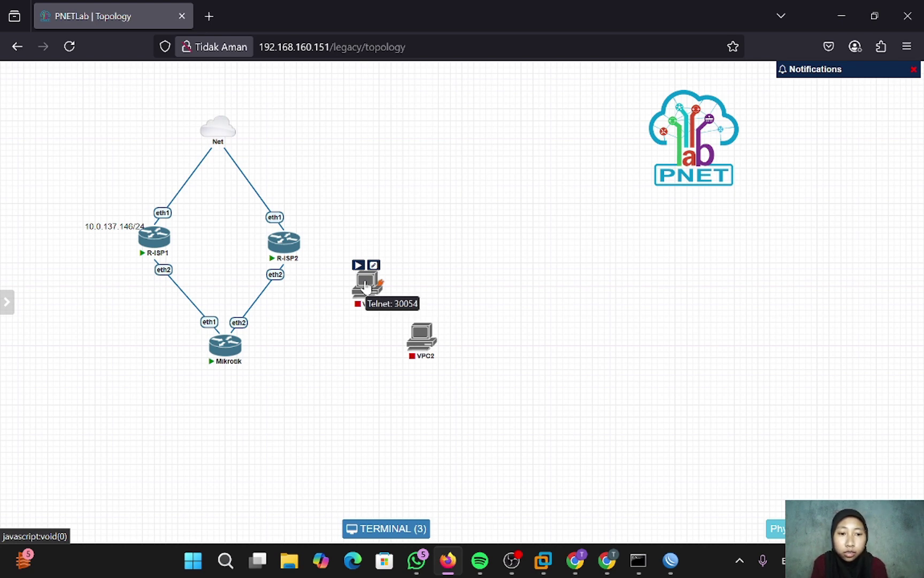
left_click_drag(366, 286, 213, 366)
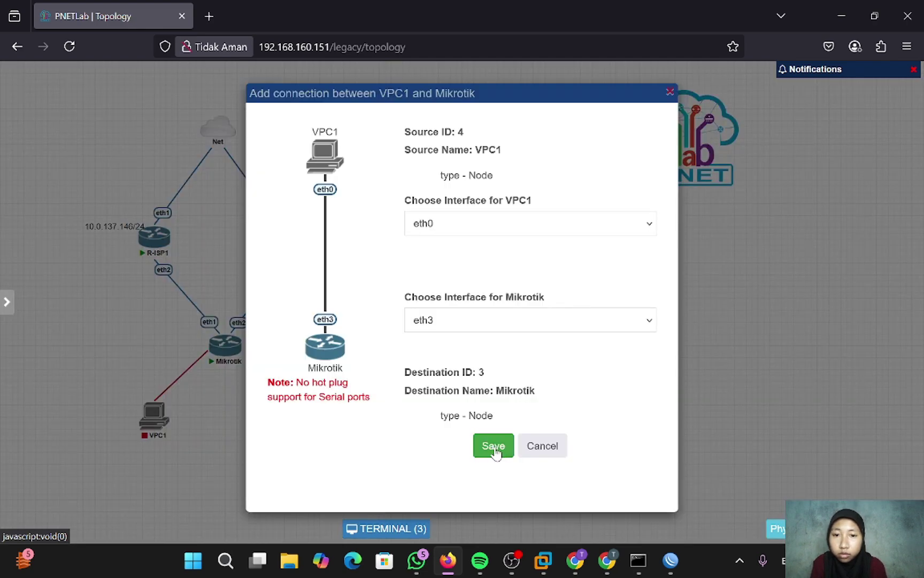
left_click(493, 446)
mouse_move(423, 338)
left_click_drag(423, 338, 230, 351)
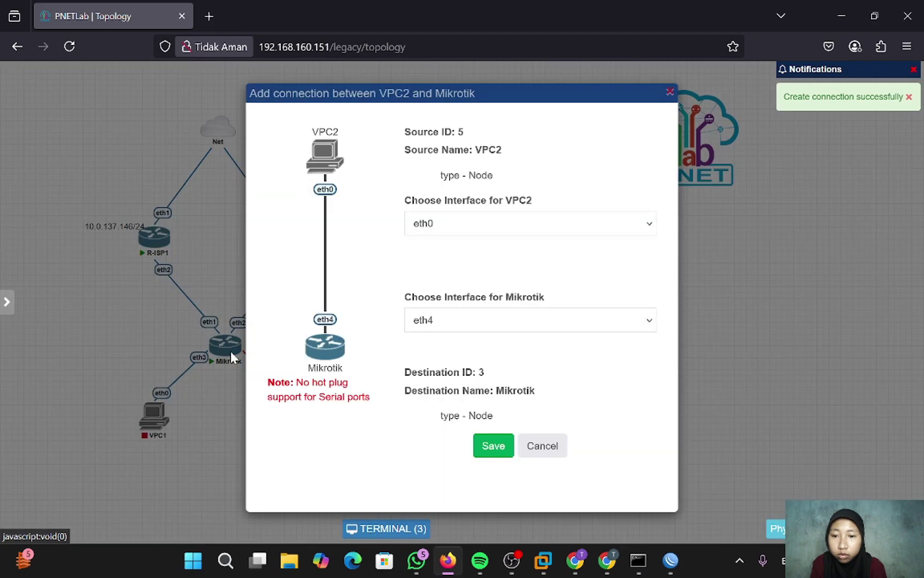
left_click(495, 444)
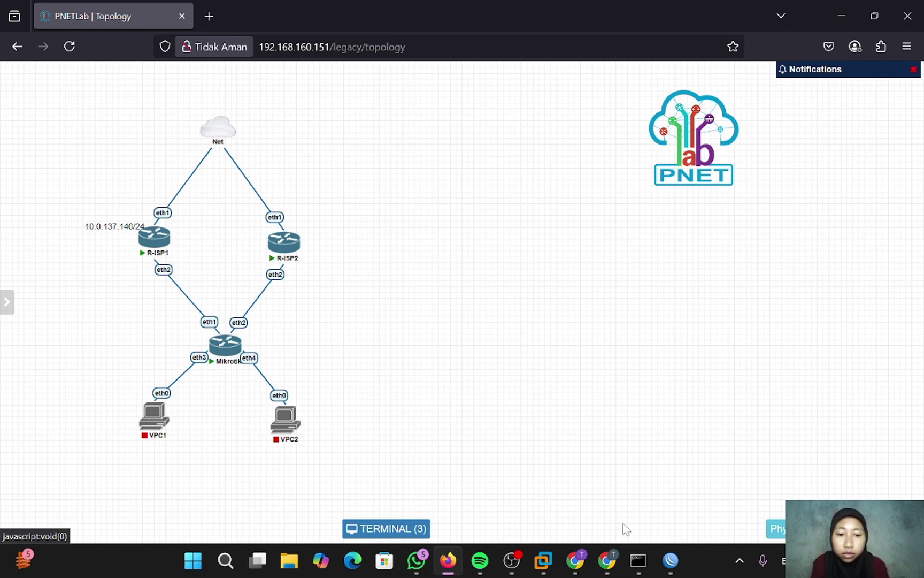
left_click(669, 559)
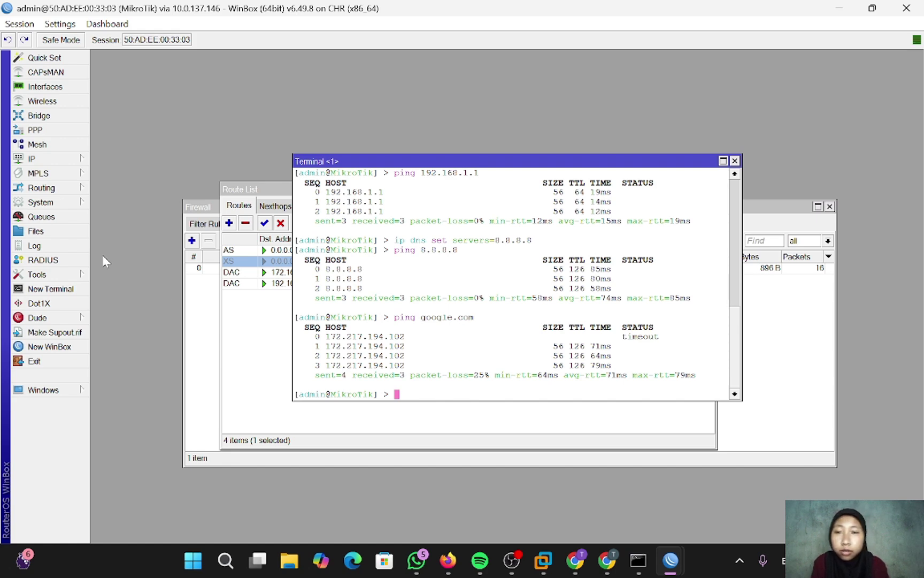
- Create a new bridge interface named Bridge-Tiara
left_click(39, 115)
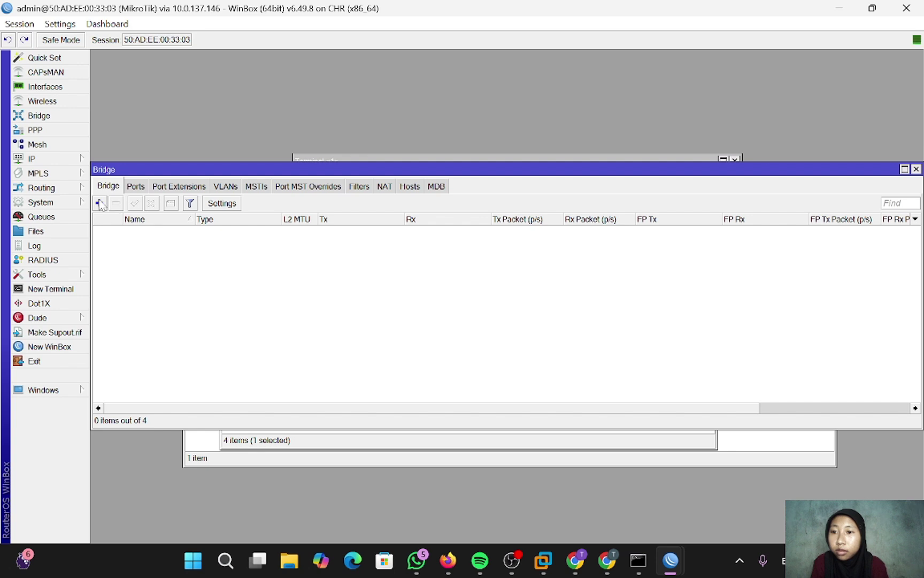
left_click(99, 203)
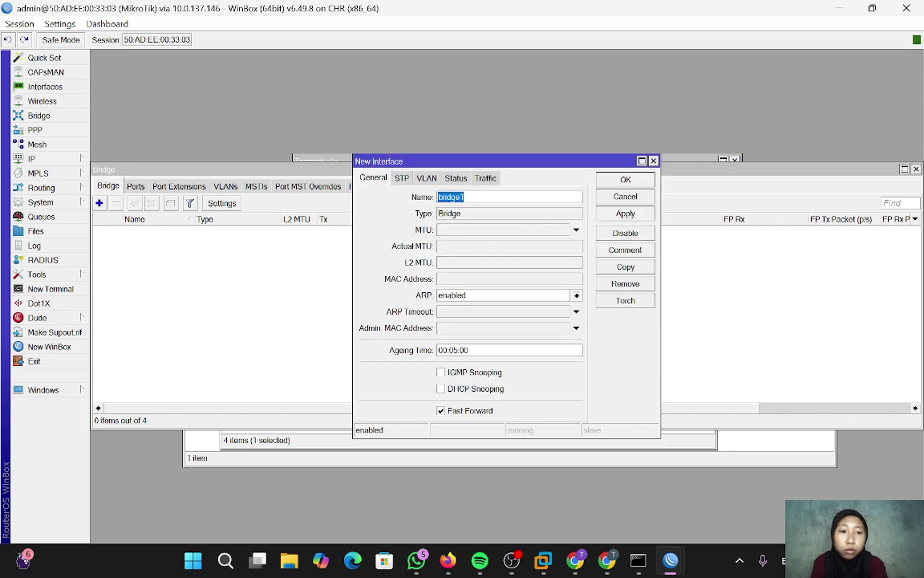
key("BackSpace")
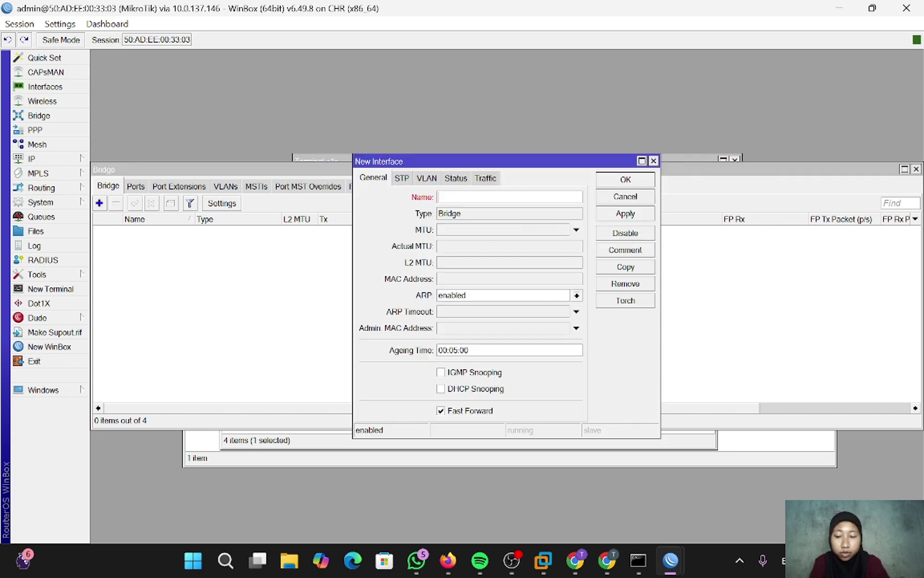
type("Br")
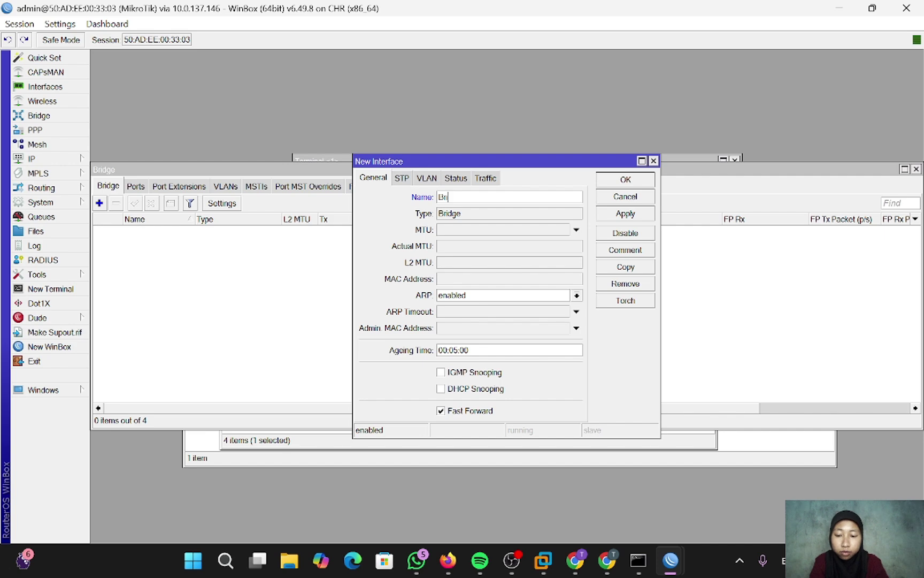
type("idge-T")
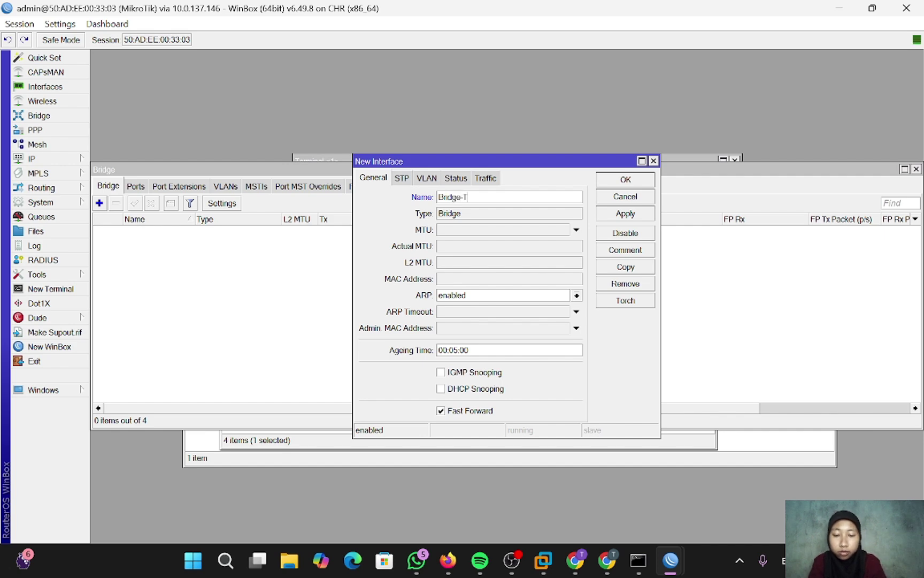
type("ra")
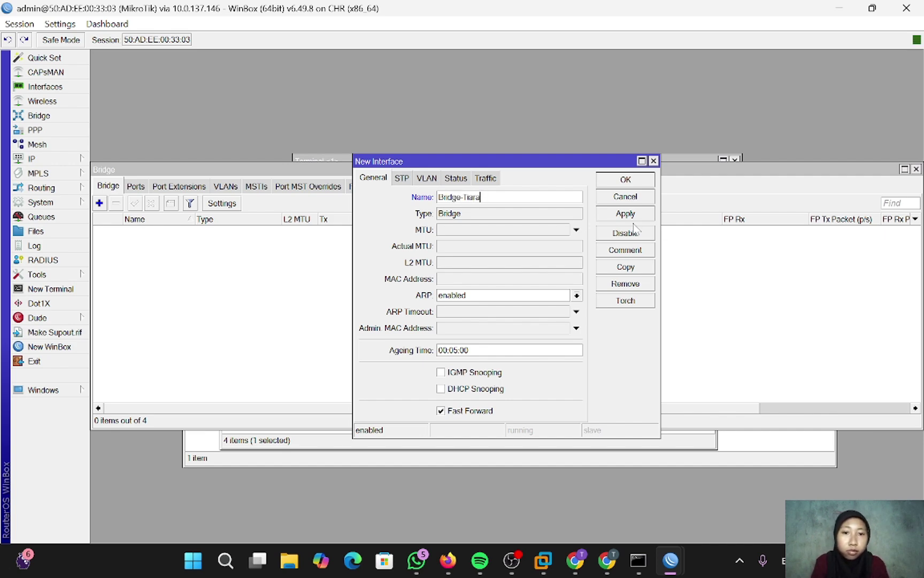
left_click(635, 214)
left_click(625, 179)
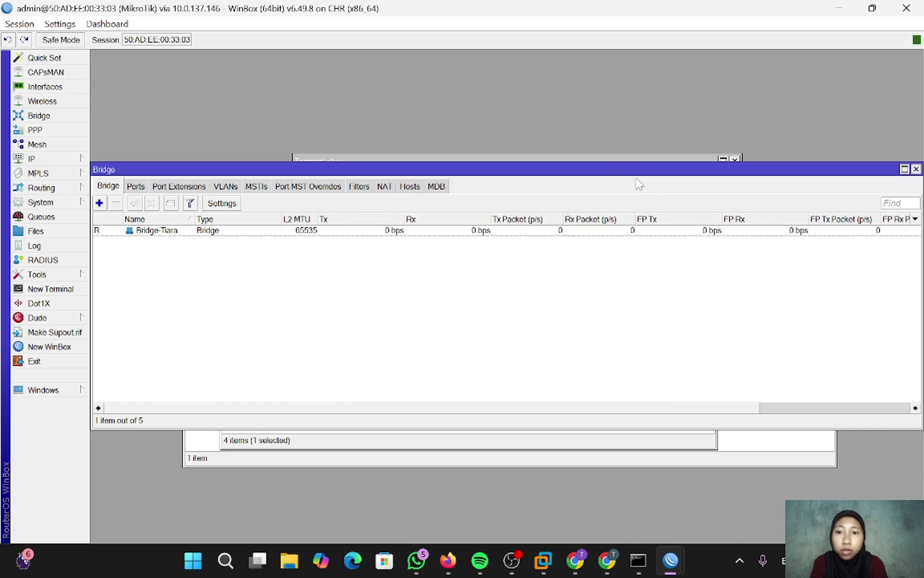
- Add ether3 and ether4 as member ports of Bridge-Tiara
left_click(137, 186)
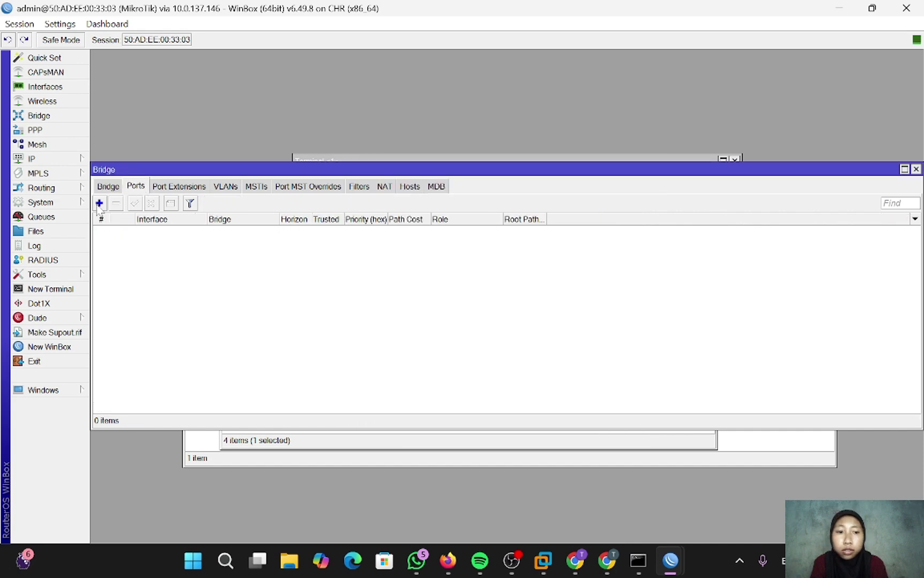
left_click(99, 203)
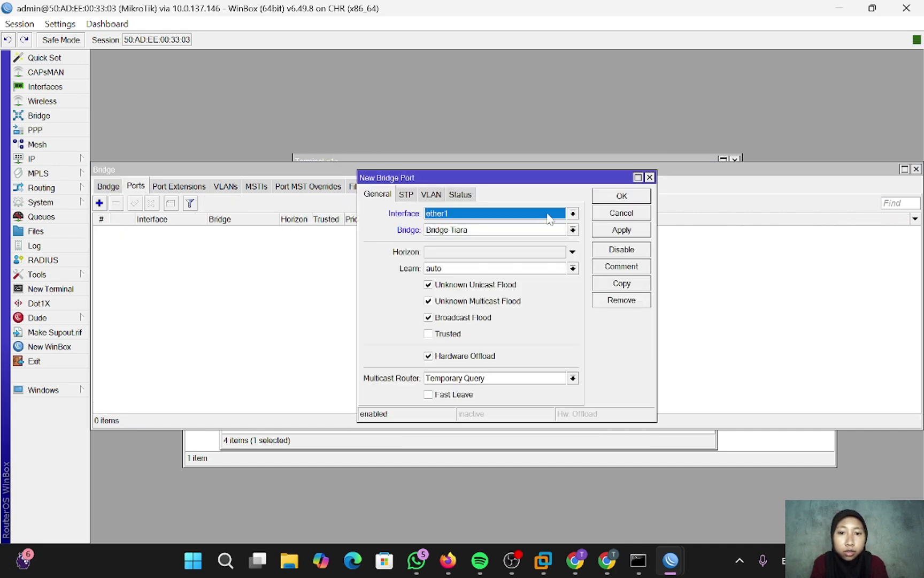
left_click(573, 213)
left_click(556, 270)
left_click(633, 230)
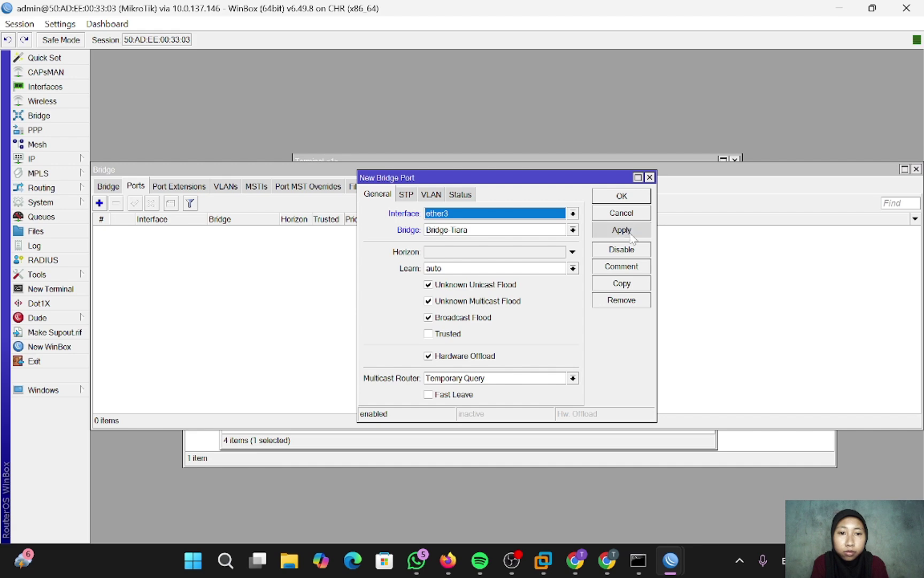
left_click(634, 196)
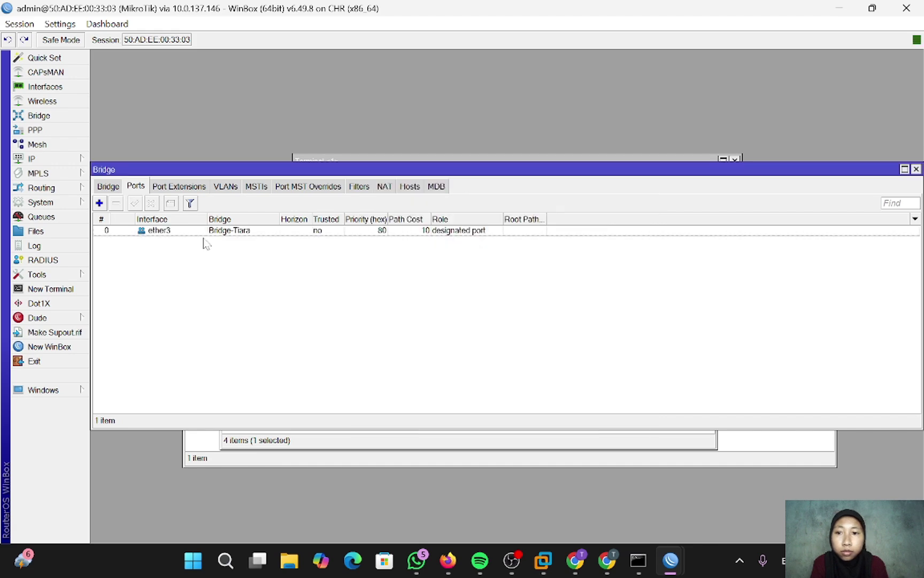
left_click(99, 203)
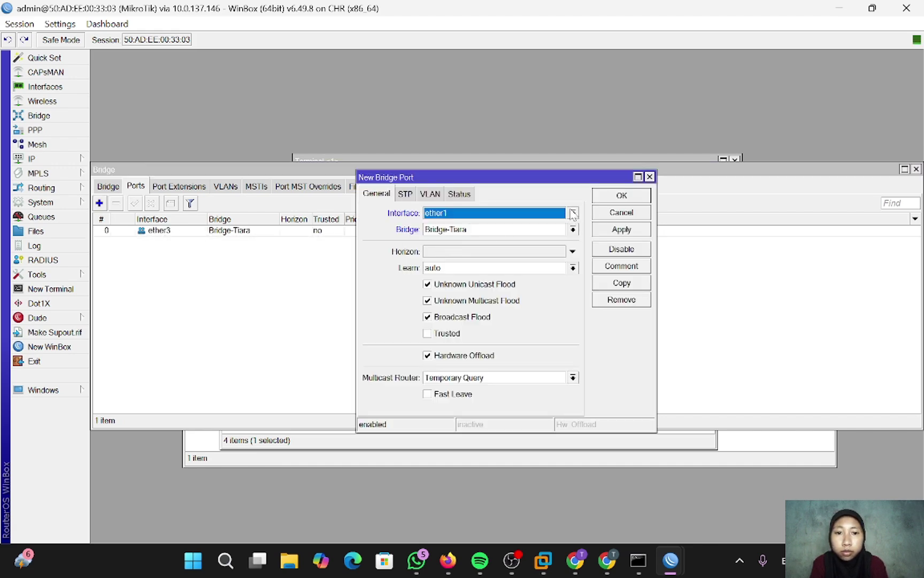
left_click(573, 213)
left_click(502, 274)
left_click(627, 230)
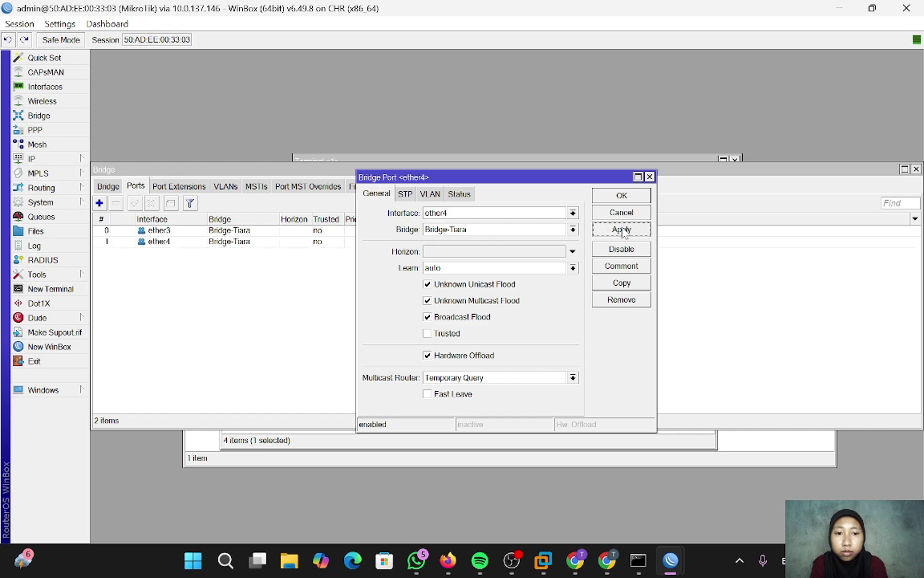
left_click(619, 197)
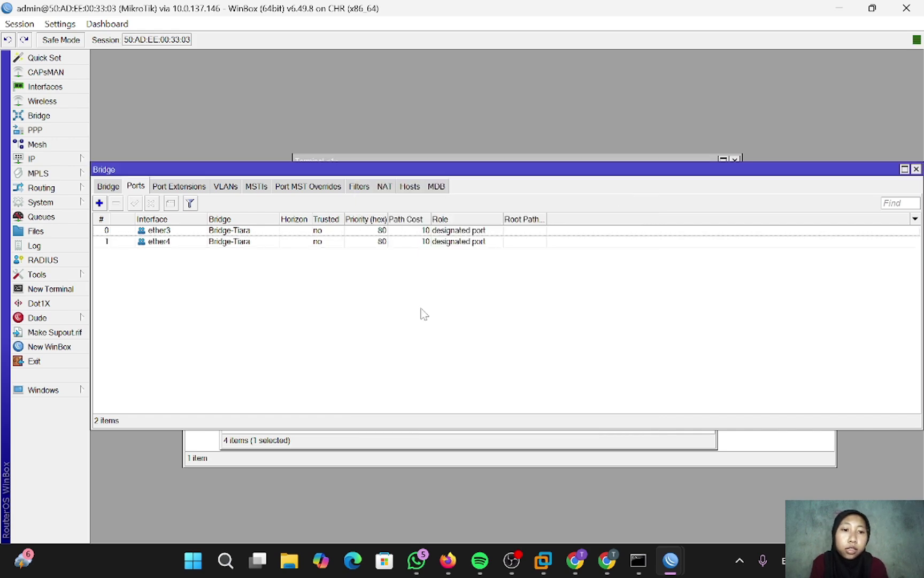
left_click(49, 160)
- Assign the address 10.10.10.1/24 to the Bridge-Tiara interface
left_click(115, 189)
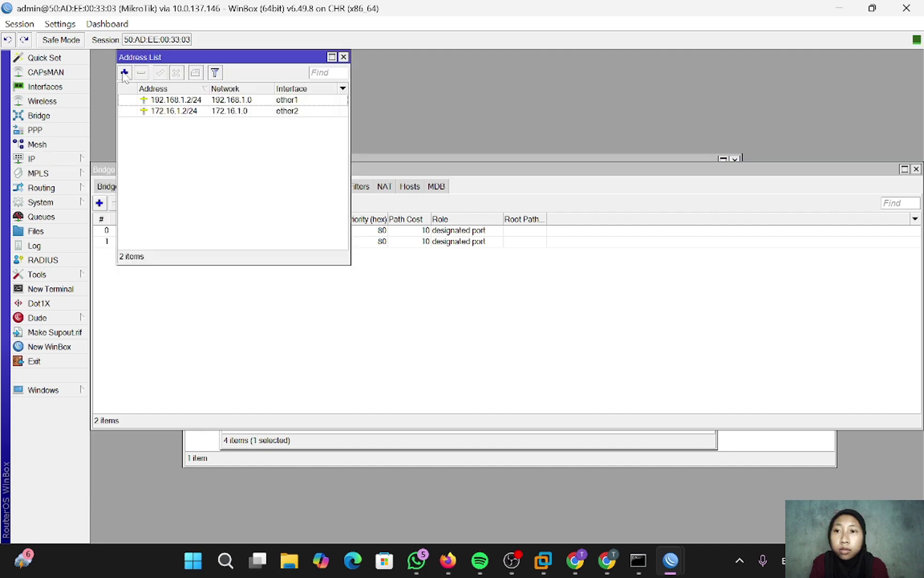
left_click(124, 72)
type("10")
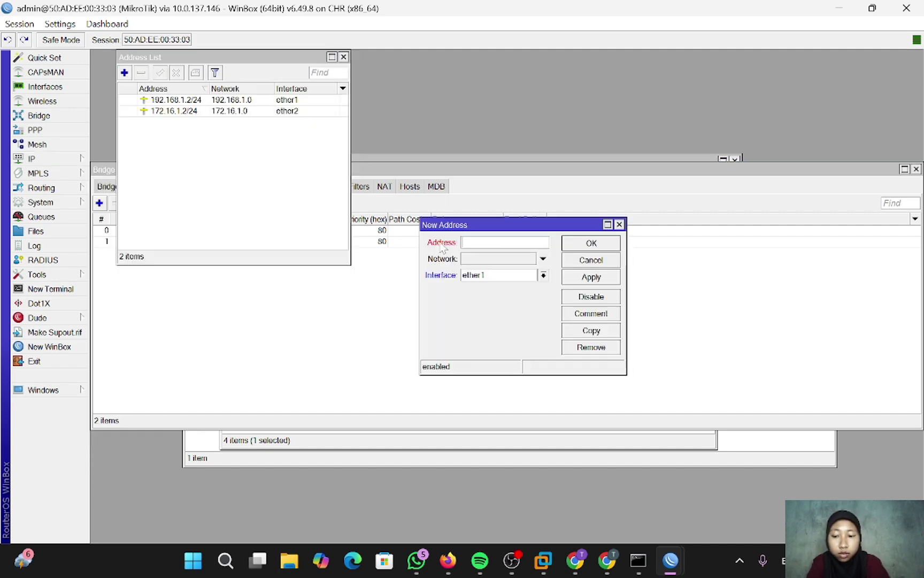
type(".10.1")
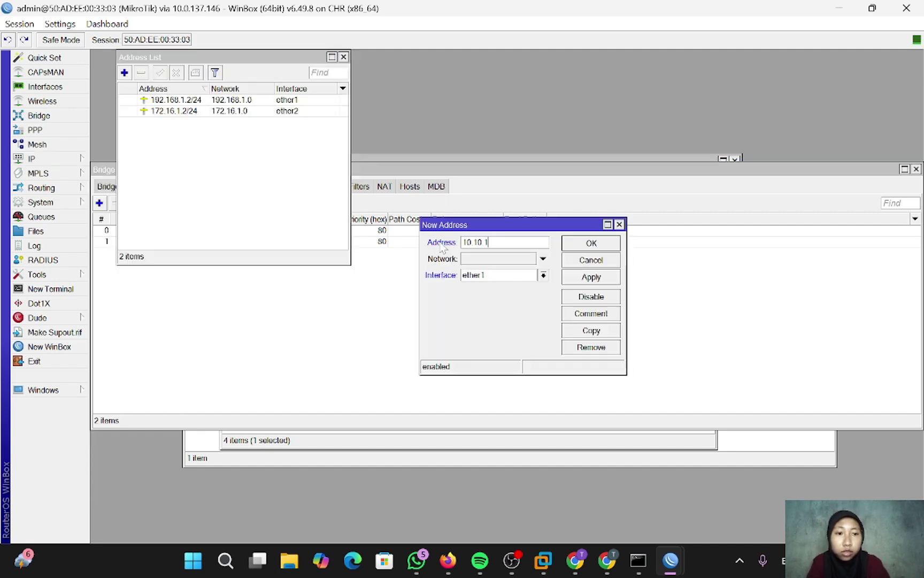
type("0.1/24")
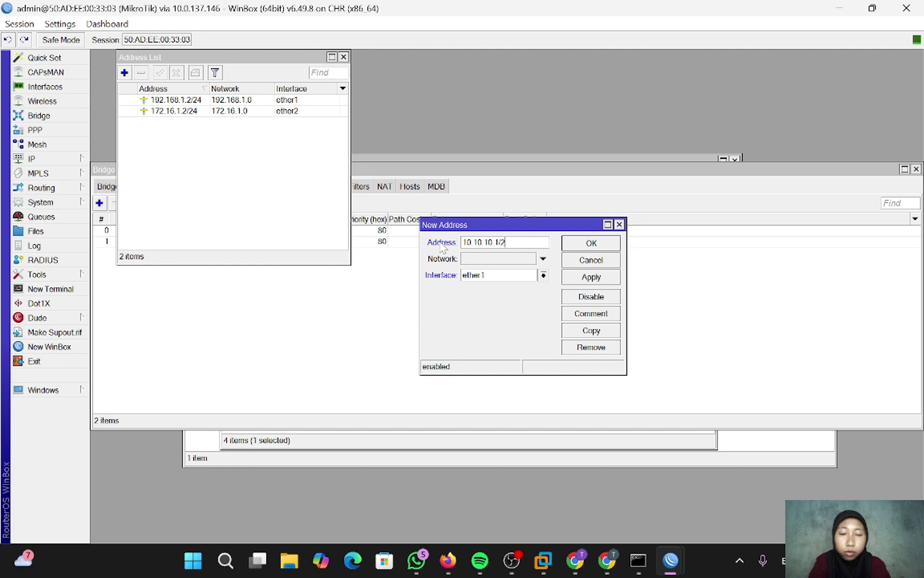
left_click(544, 275)
left_click(515, 287)
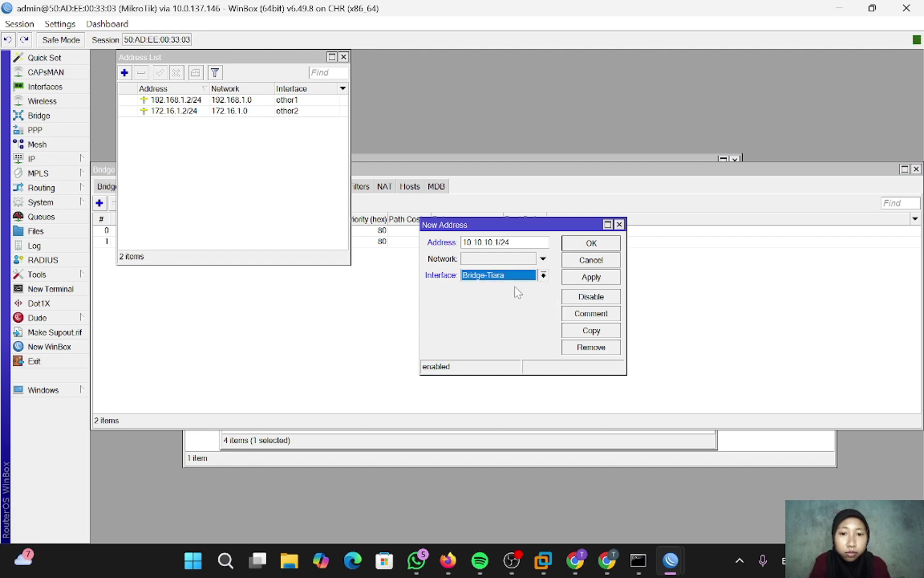
left_click(591, 276)
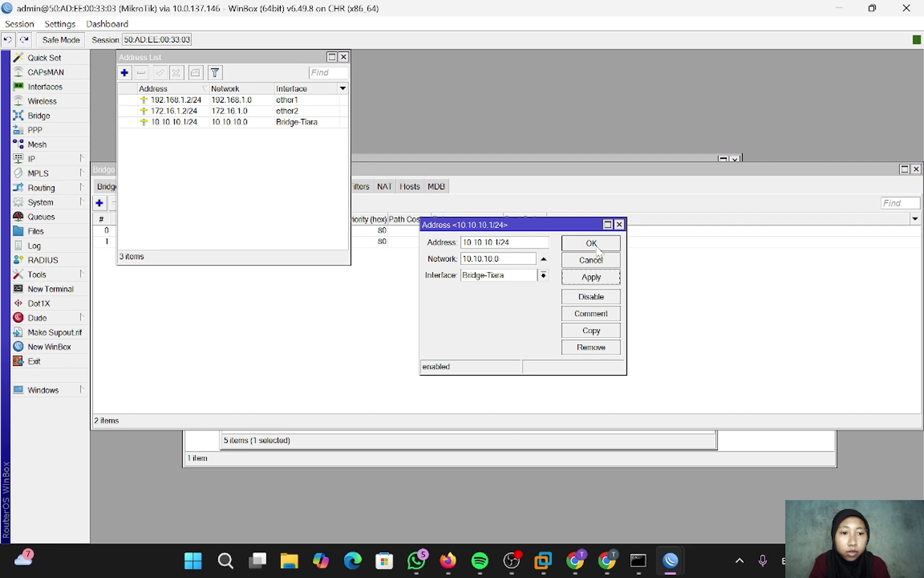
left_click(593, 244)
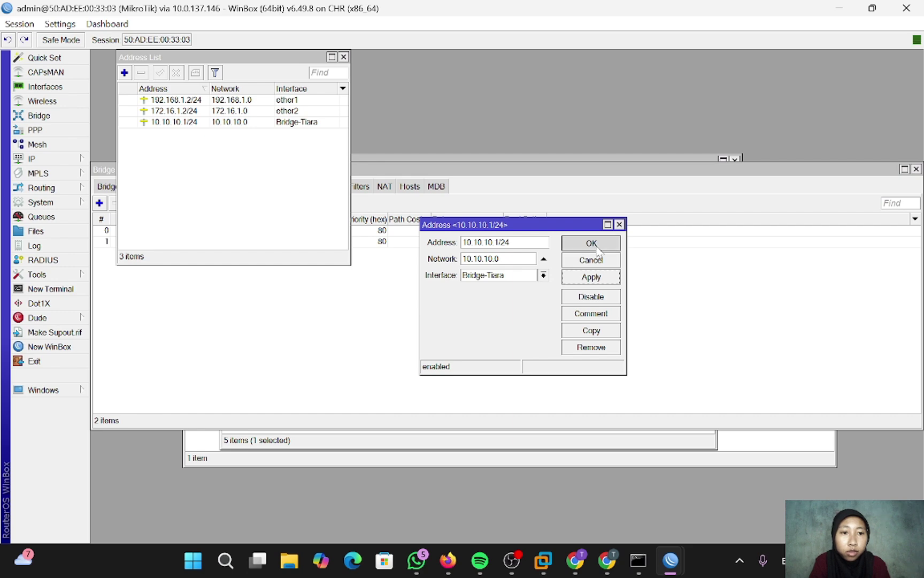
left_click(343, 57)
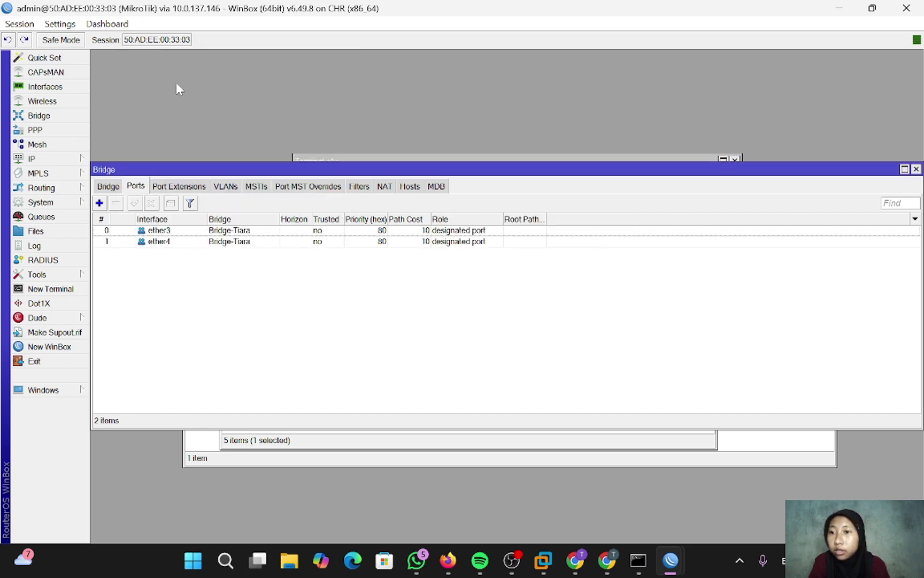
- Run DHCP Setup on Bridge-Tiara with gateway 10.10.10.1 and 00:10:00 leases, then show PNETLab
left_click(68, 160)
left_click(144, 243)
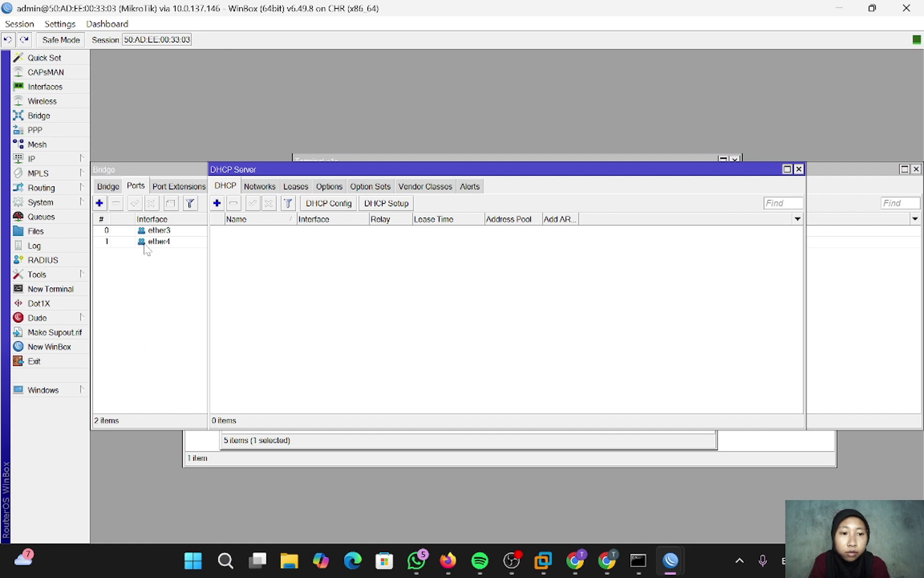
left_click(391, 208)
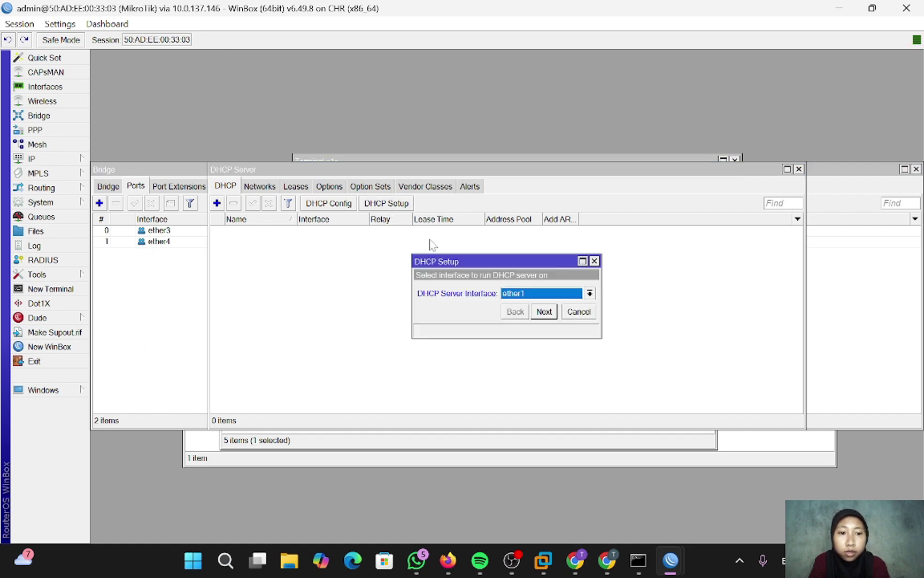
left_click(591, 294)
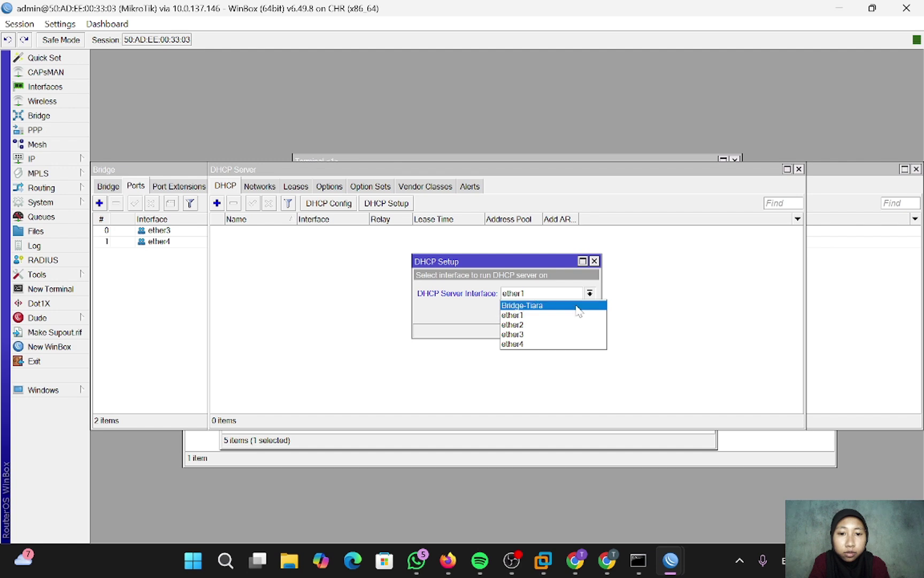
left_click(577, 306)
left_click(544, 311)
left_click(544, 312)
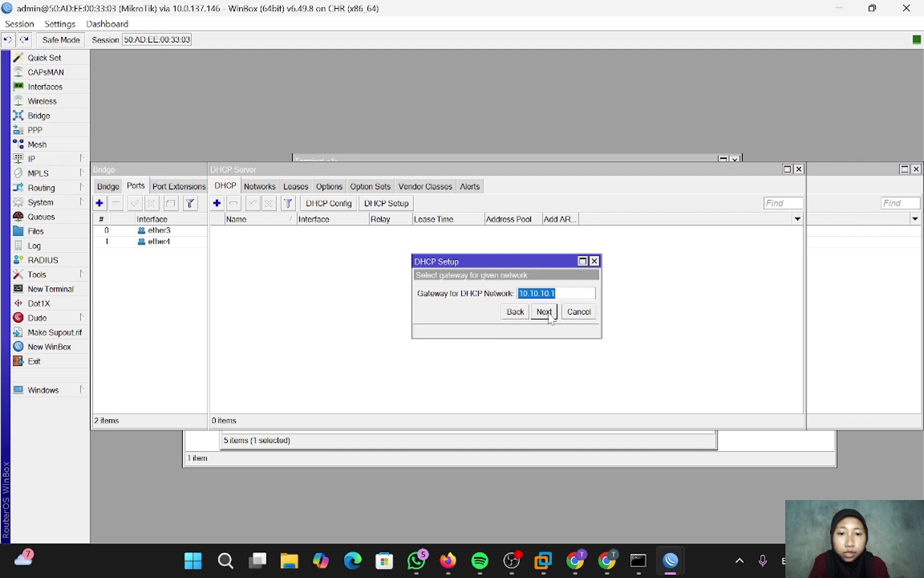
left_click(544, 312)
left_click(544, 311)
left_click(544, 311)
left_click(544, 311)
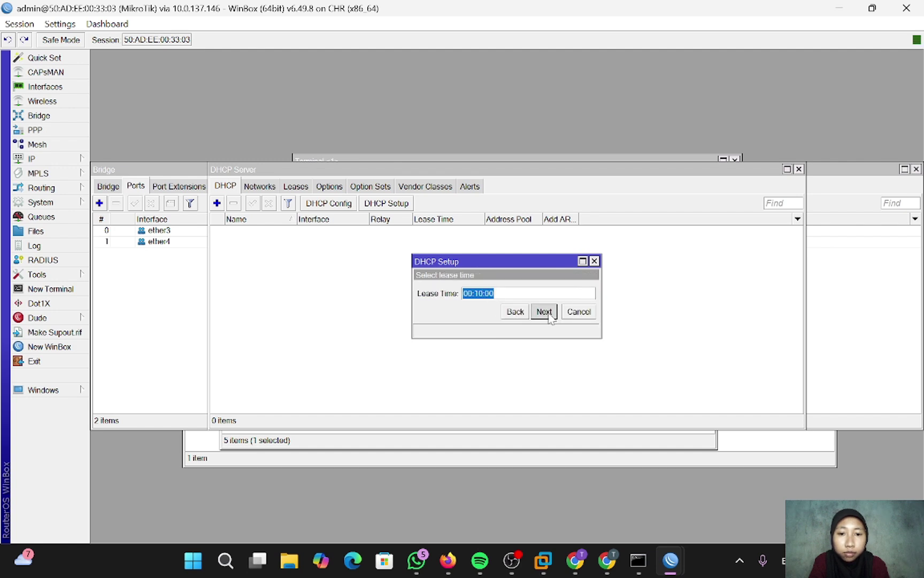
left_click(544, 311)
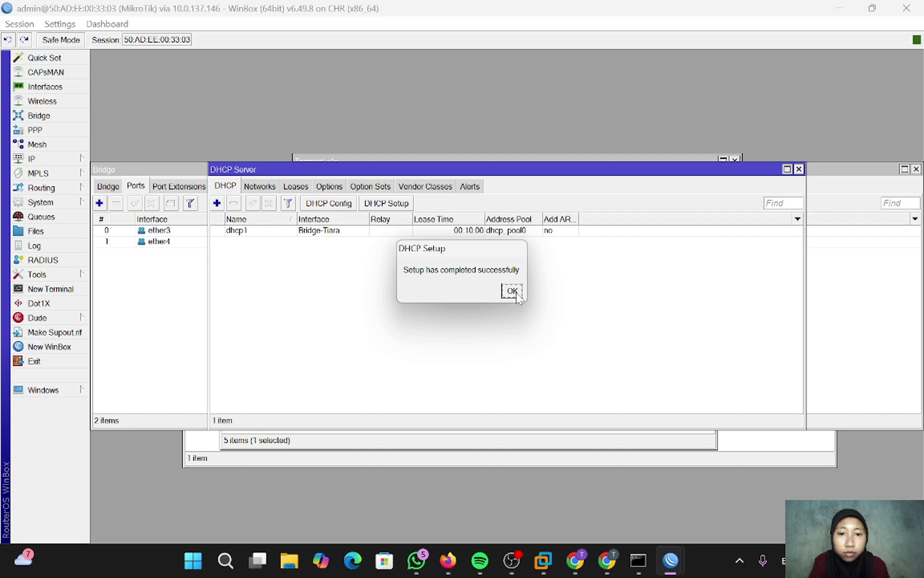
left_click(517, 296)
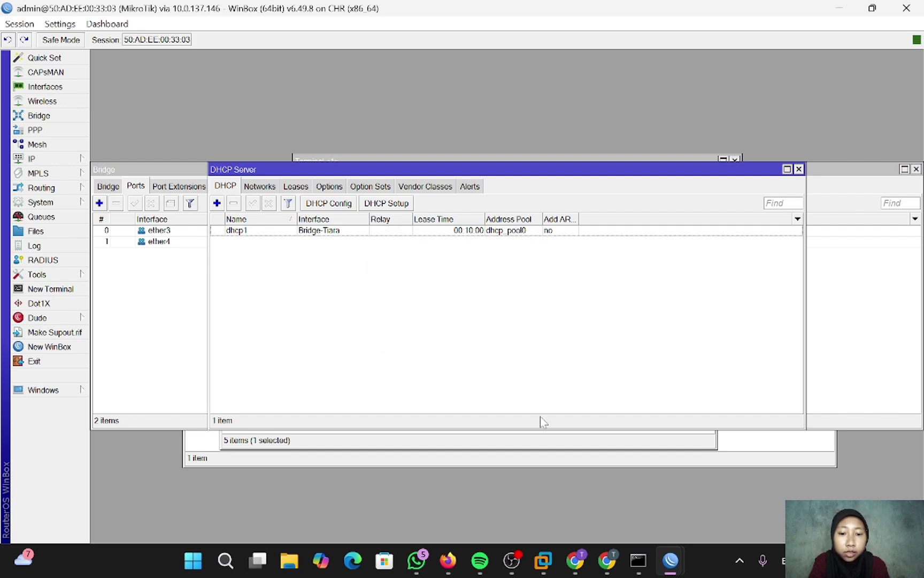
left_click(449, 561)
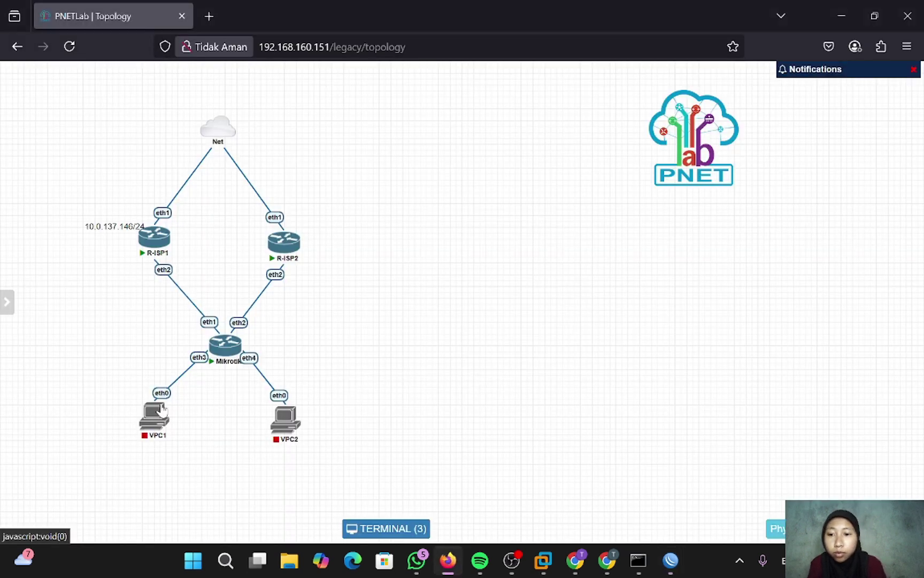
- Start VPC1 and VPC2 and run 'ip dhcp' in each console; VPC1 gets 10.10.10.254/24
left_click(145, 397)
left_click(274, 396)
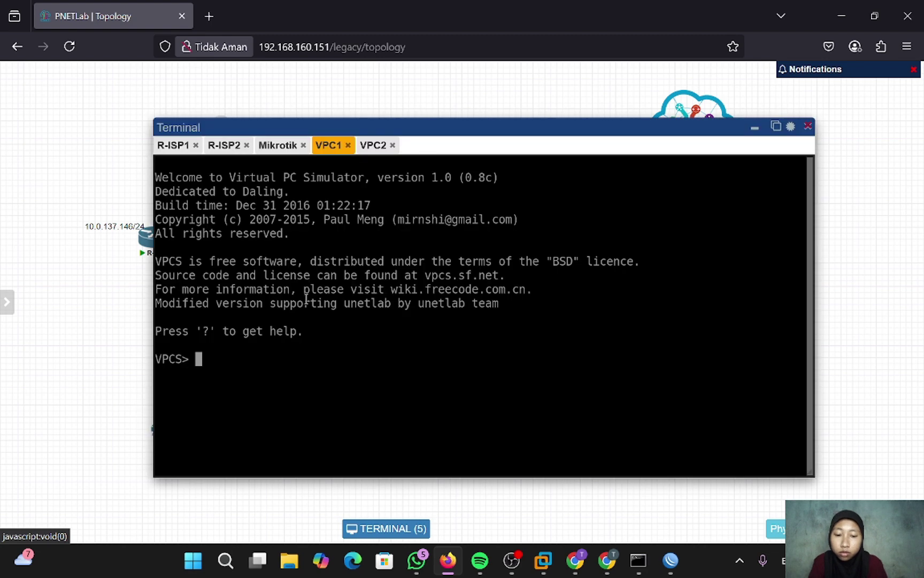
type("ip dhcp")
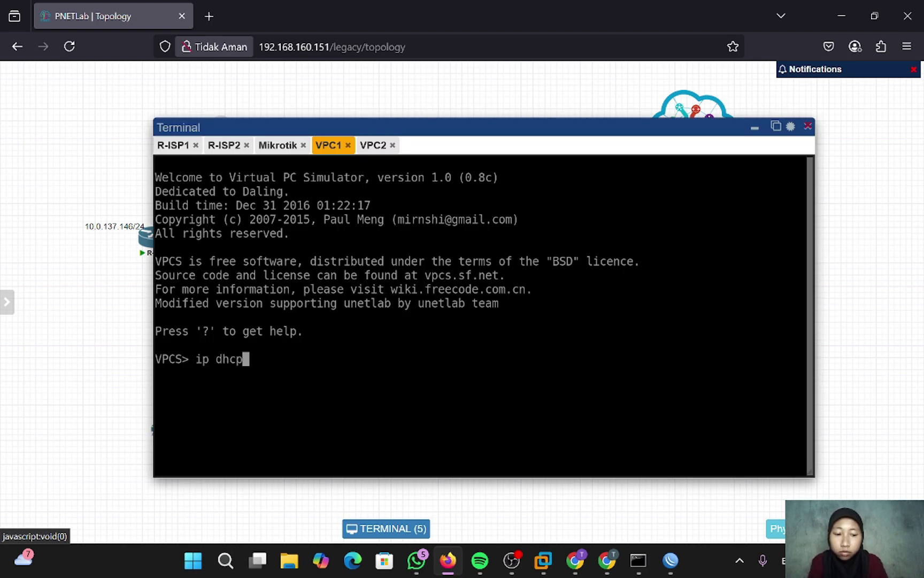
key("Return")
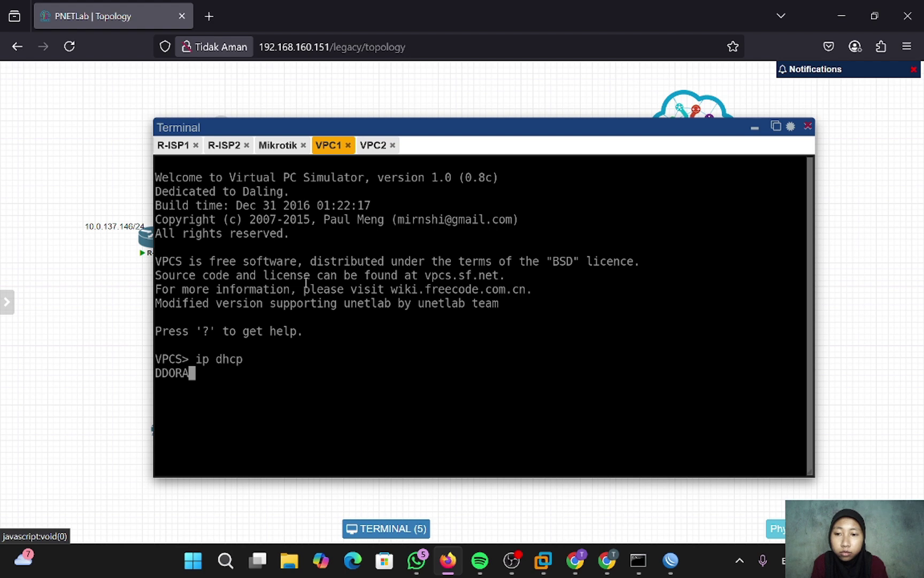
left_click(363, 153)
type("i")
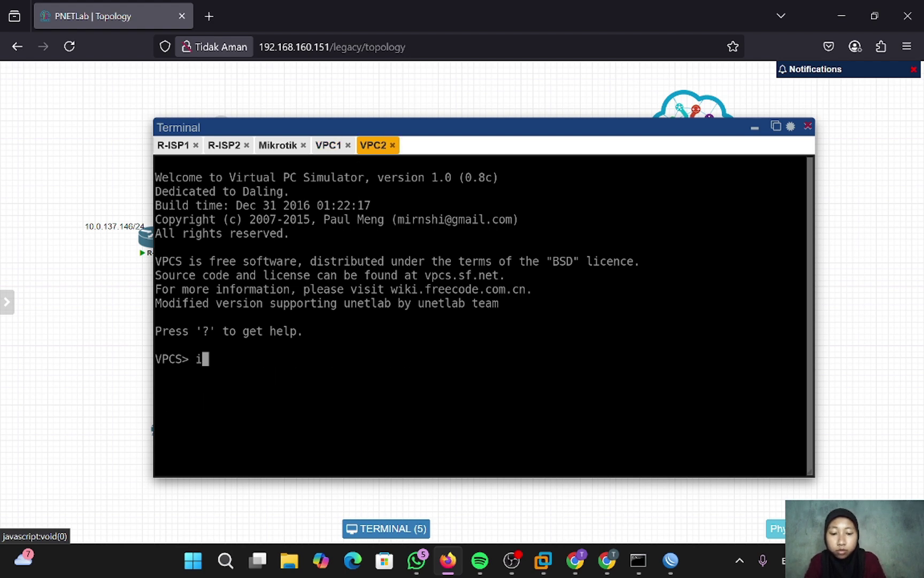
type("p dhcp")
key("Return")
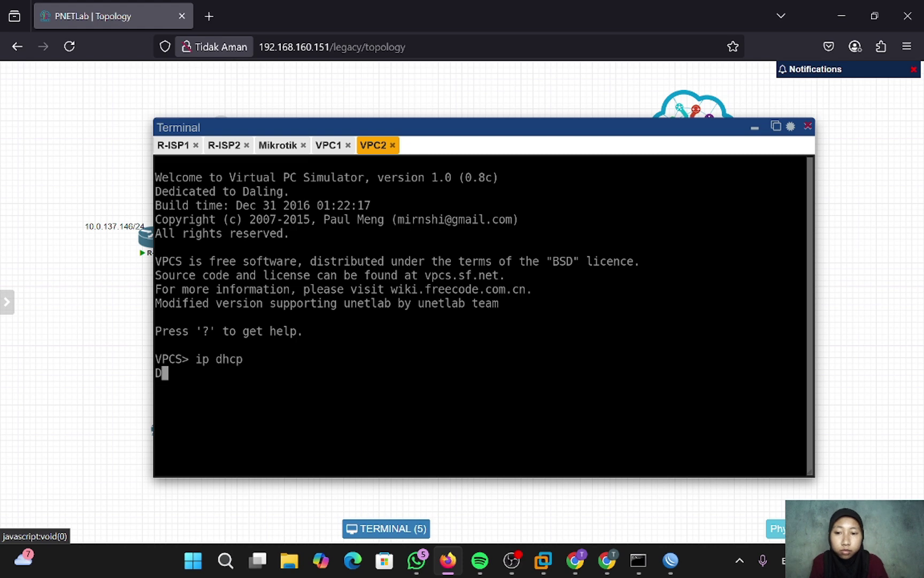
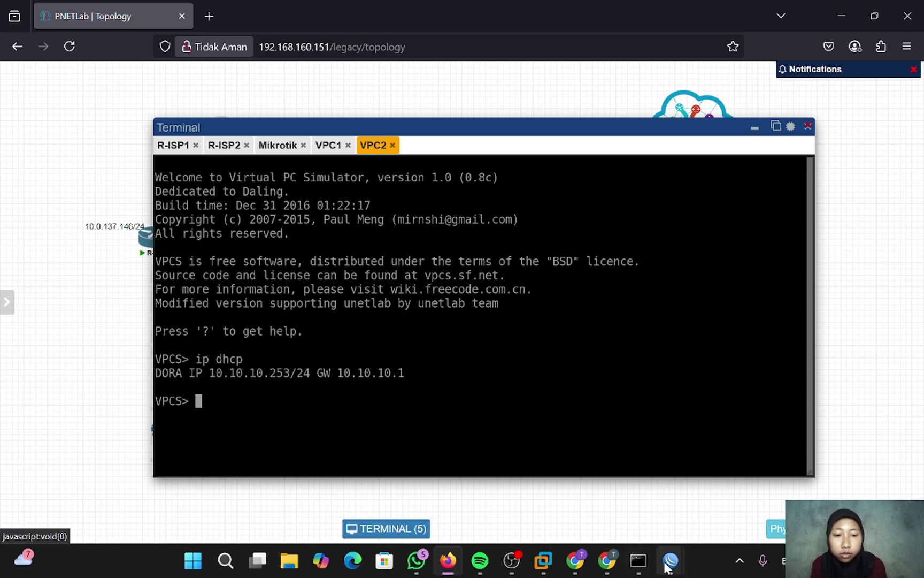
- Add a srcnat masquerade NAT rule with out-interface ether1 and apply it
mouse_move(670, 560)
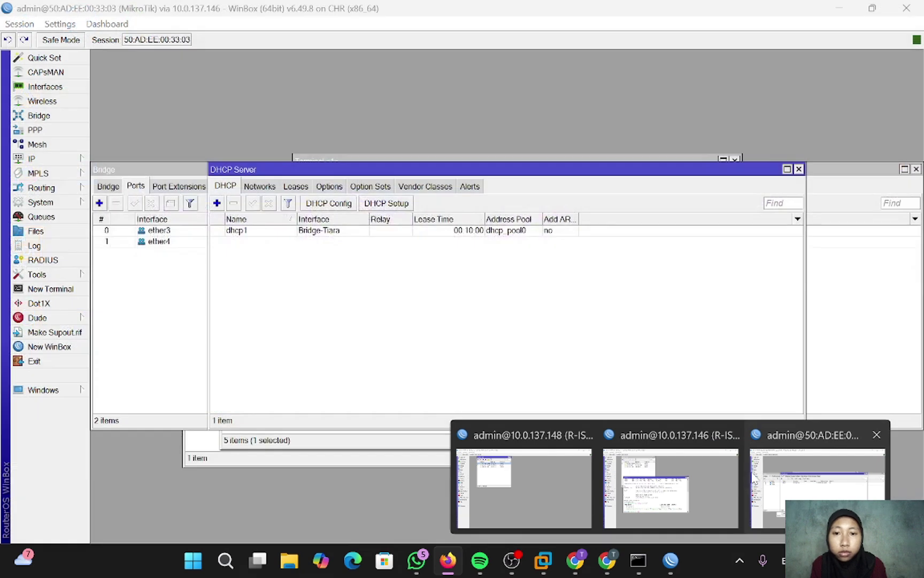
left_click(752, 479)
left_click(48, 160)
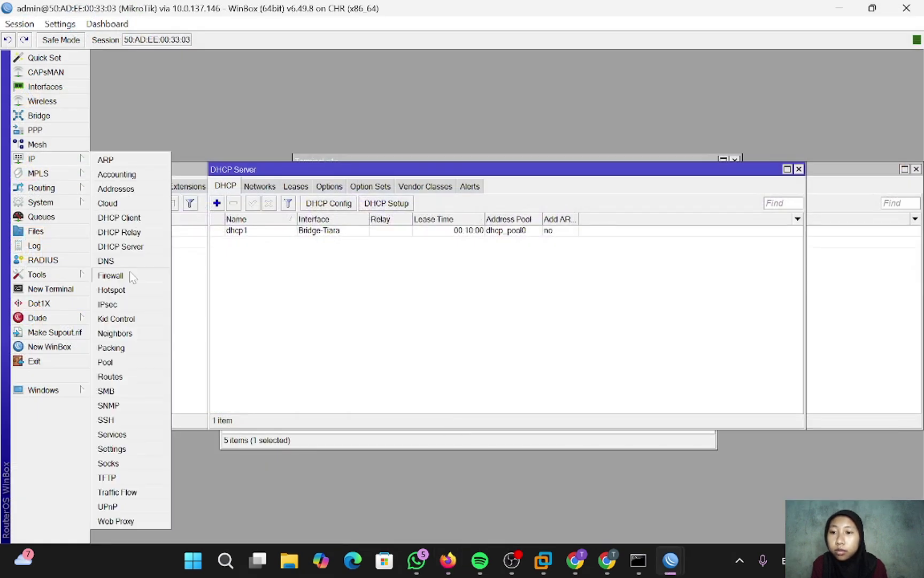
left_click(130, 275)
left_click(150, 220)
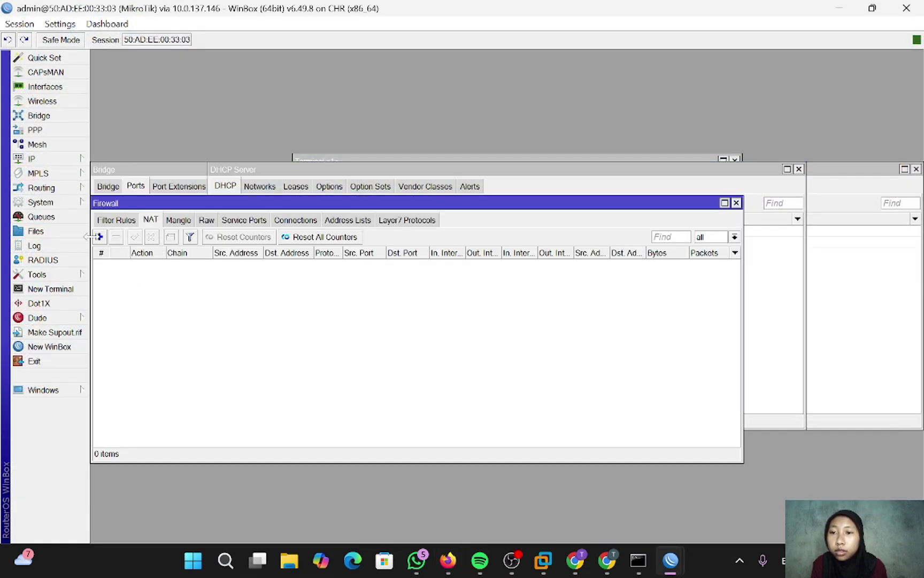
left_click(99, 237)
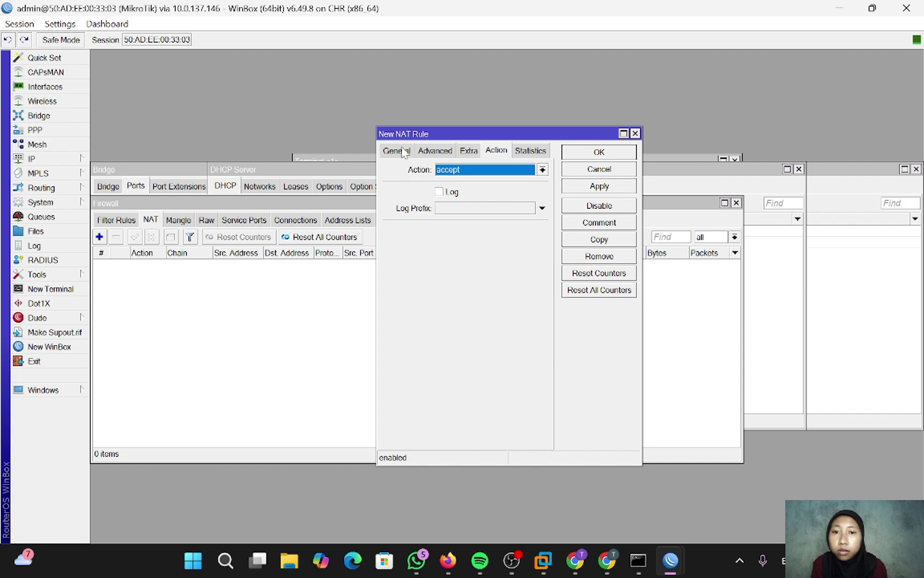
left_click(399, 151)
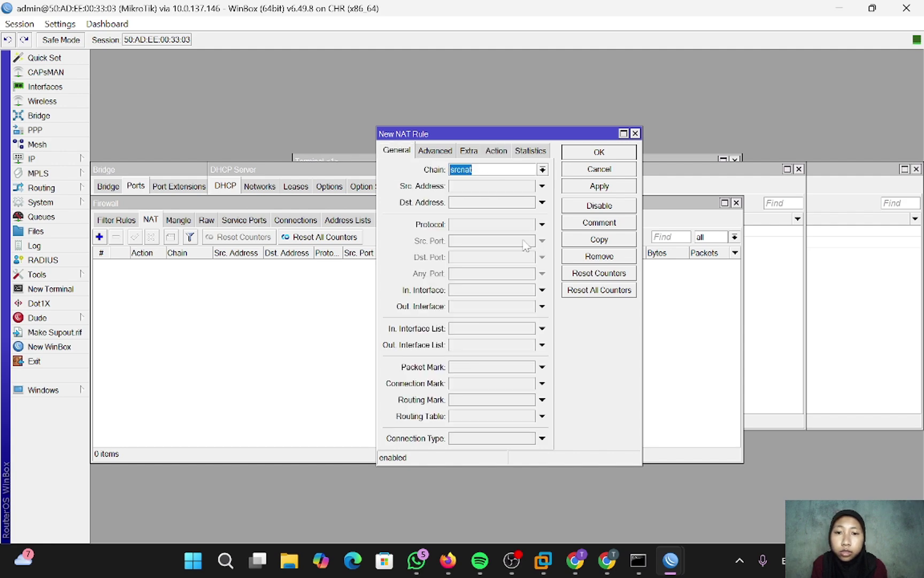
left_click(542, 306)
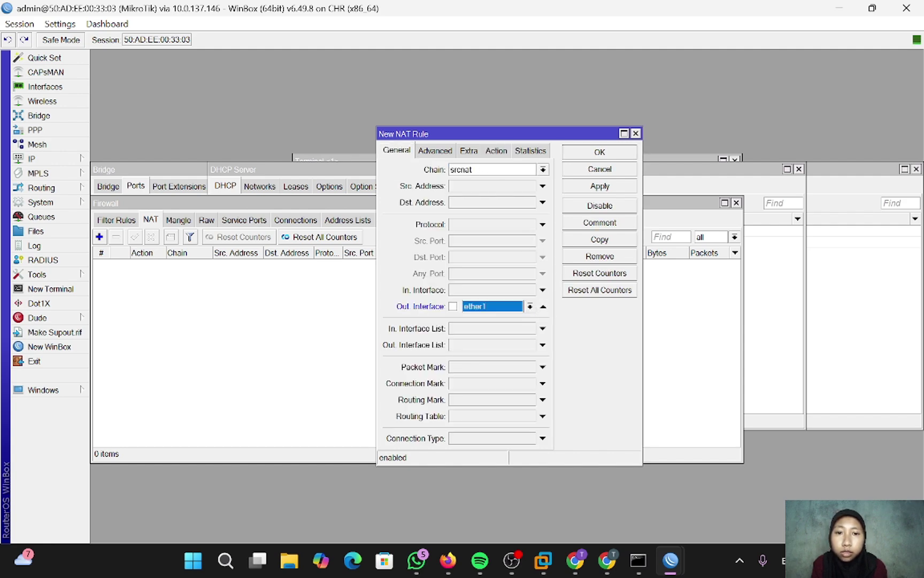
left_click(497, 151)
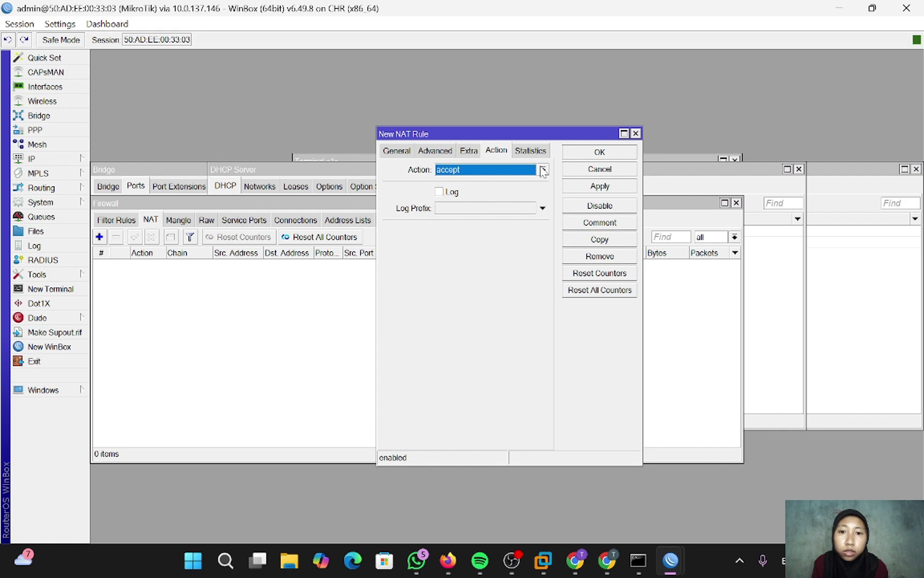
left_click(543, 169)
left_click(508, 240)
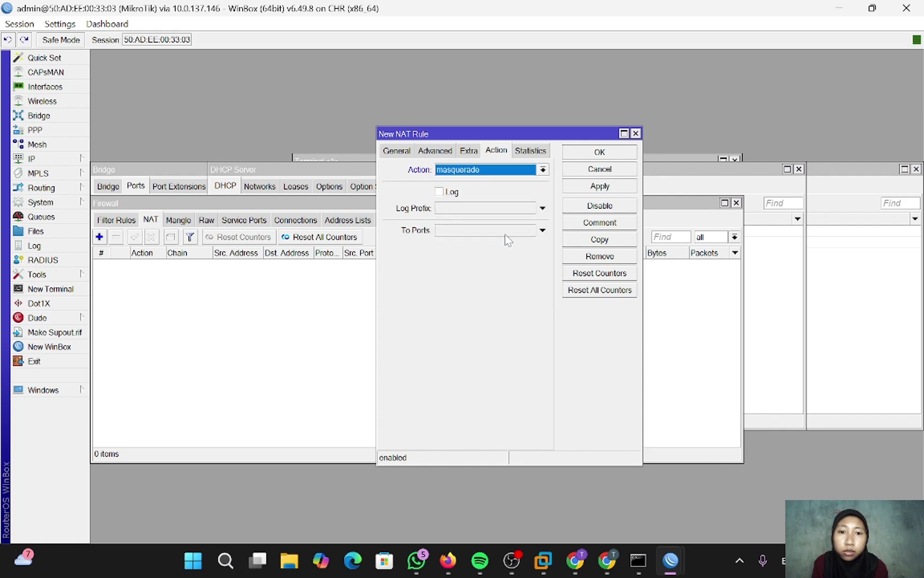
left_click(592, 190)
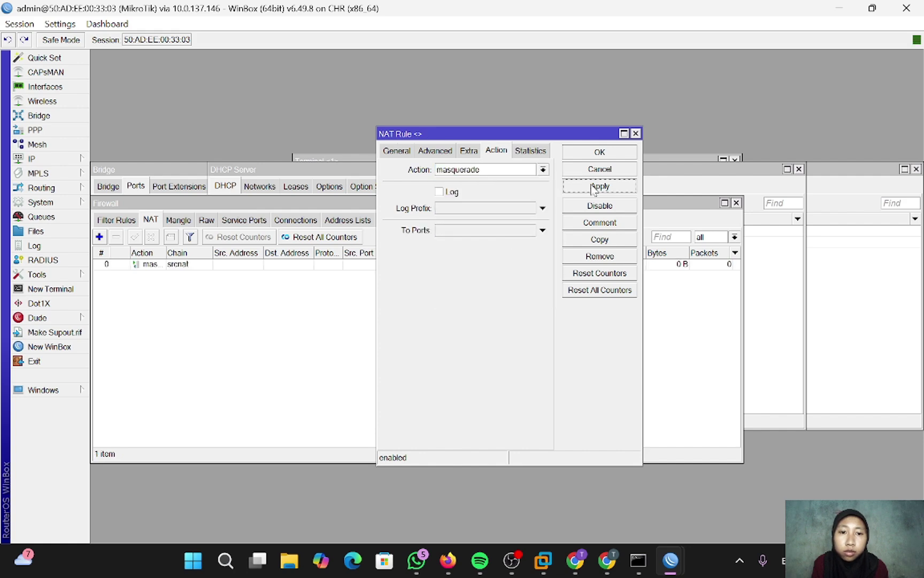
- Copy the masquerade rule with out-interface ether2 and save it
left_click(599, 240)
left_click(422, 168)
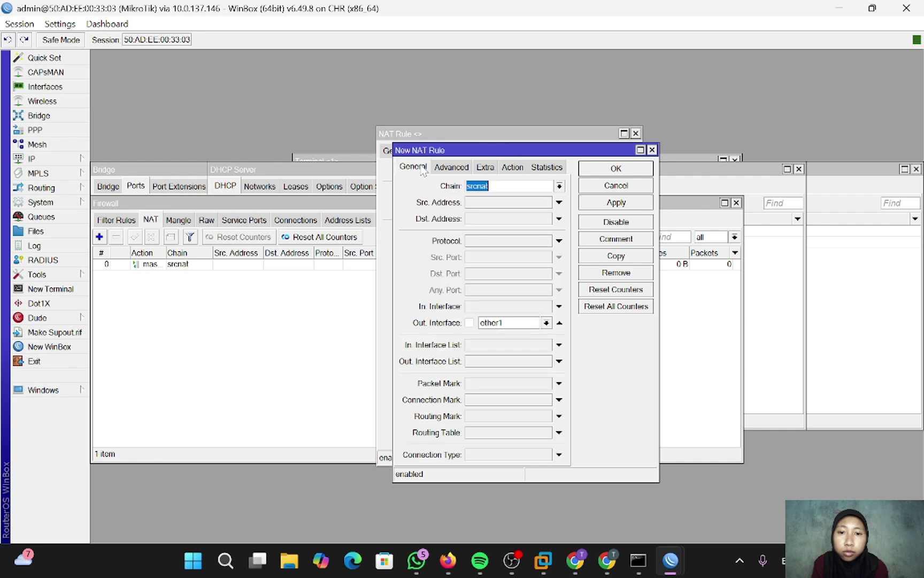
left_click(546, 323)
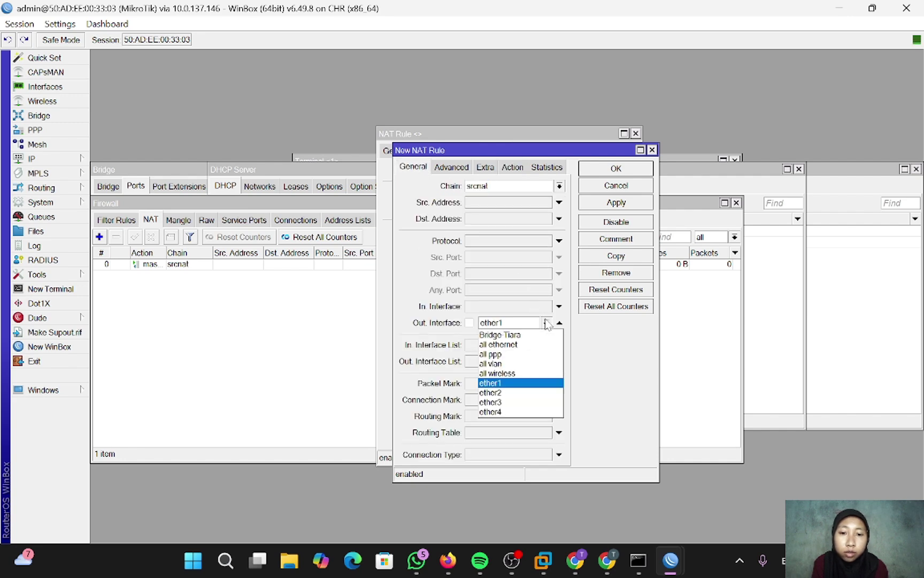
left_click(522, 393)
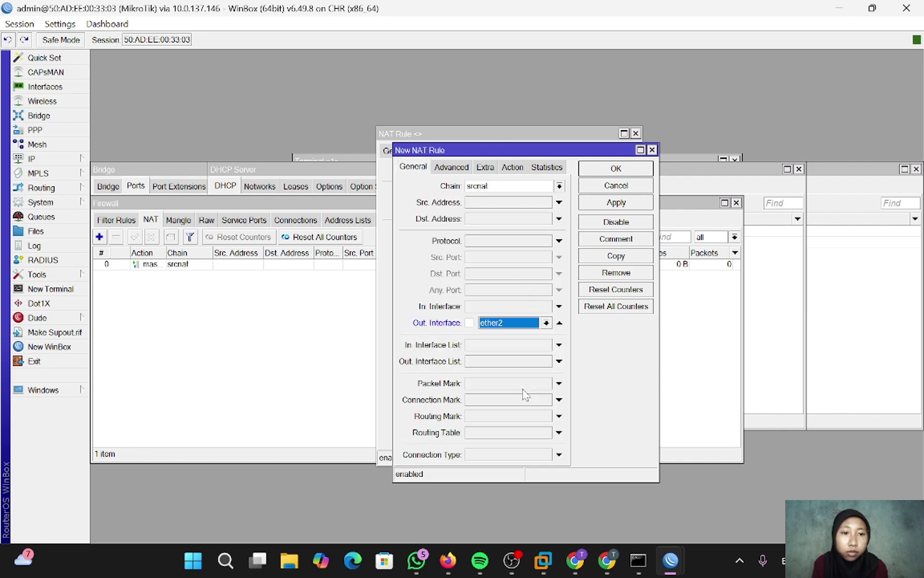
left_click(615, 205)
left_click(616, 169)
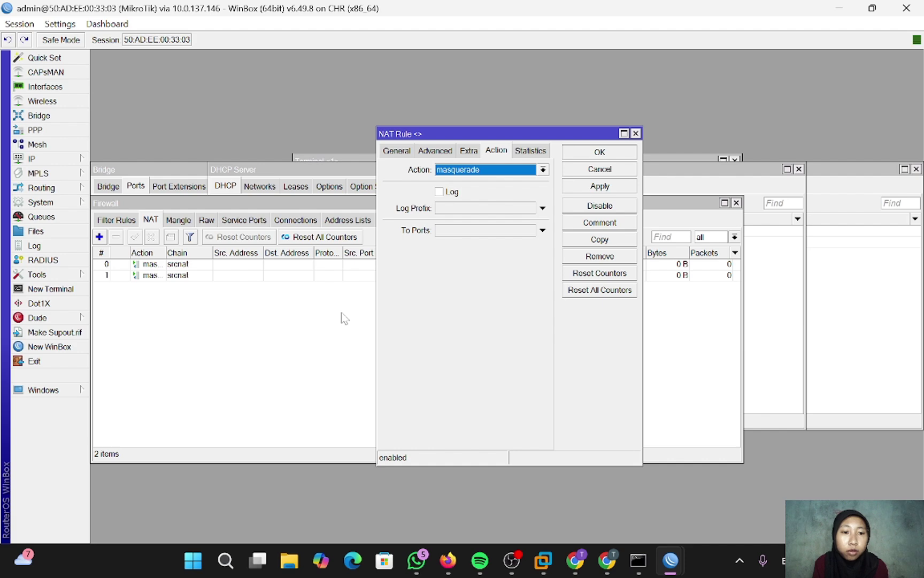
- Ping 8.8.8.8 from VPC1, then set its DNS server to 8.8.8.8
left_click(448, 560)
type("p")
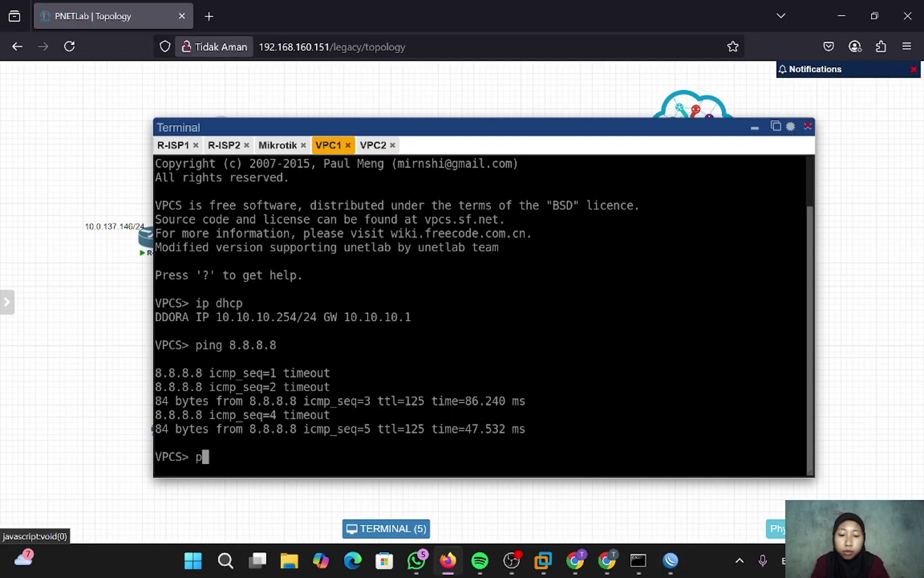
type("ing 8.8.8.8")
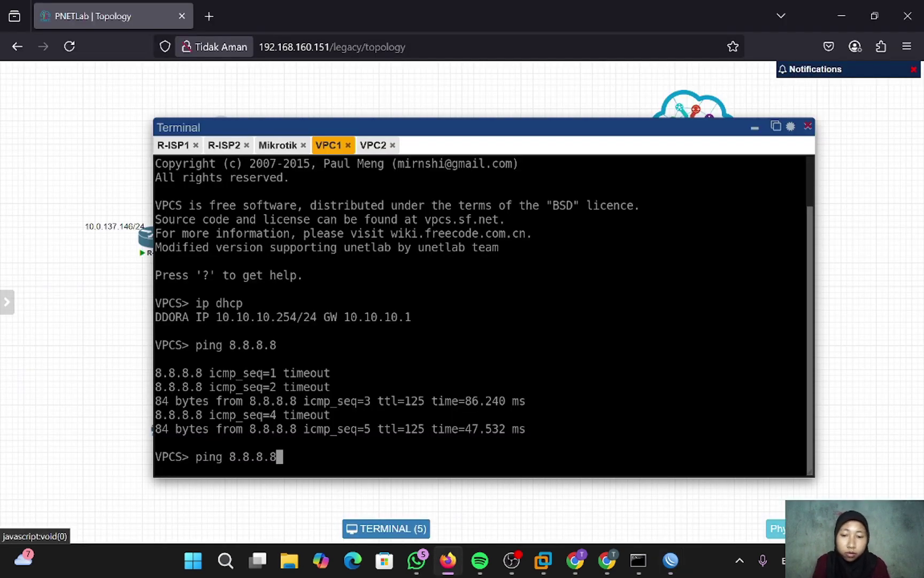
key("Return")
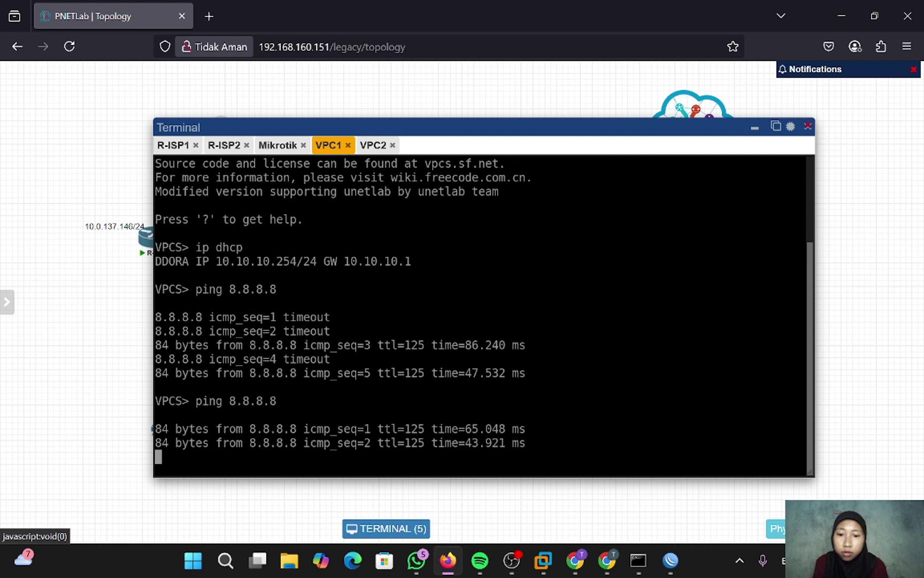
key("ctrl+c")
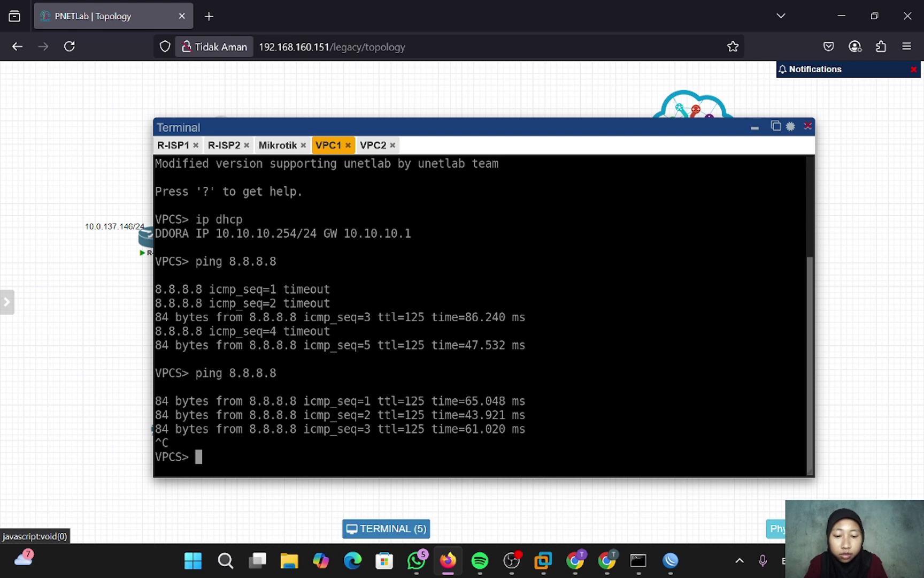
type("ip dns 8.")
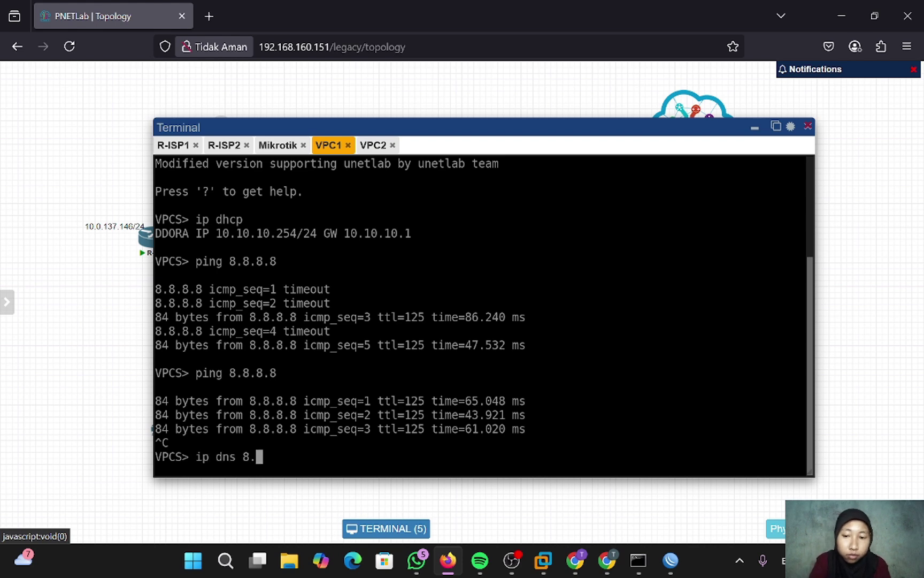
type("8.8.8")
key("Return")
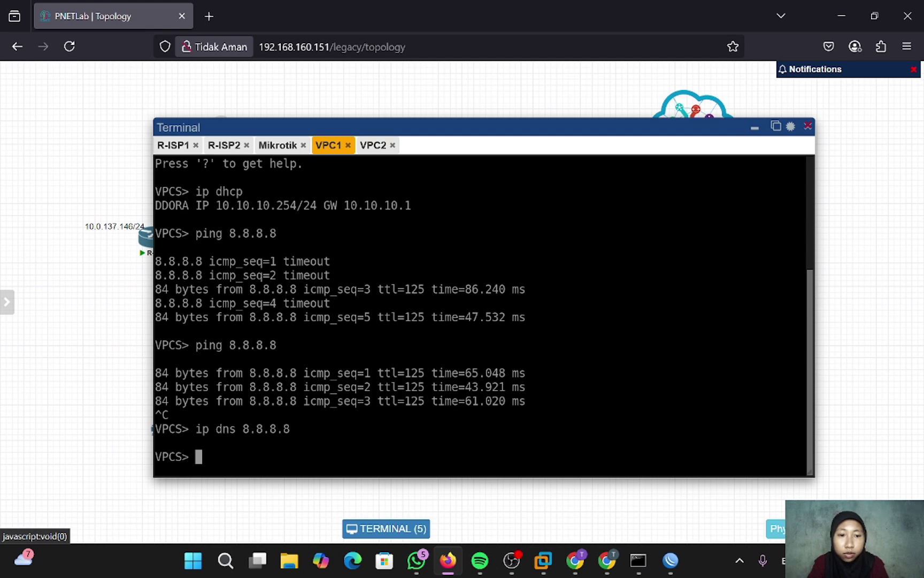
- Ping google.com from VPC1, then trace the route to 8.8.8.8 through 192.168.1.1
type("ping go")
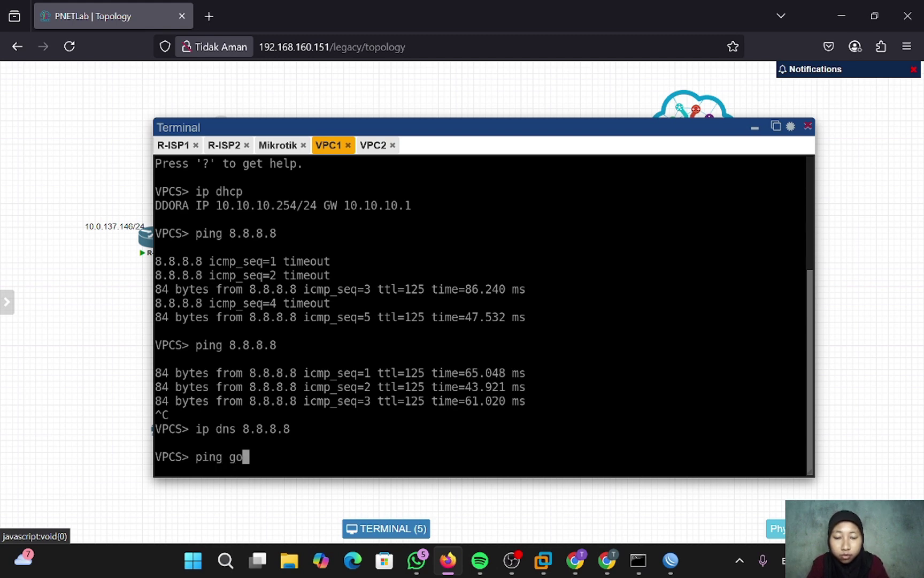
type("ogle.com")
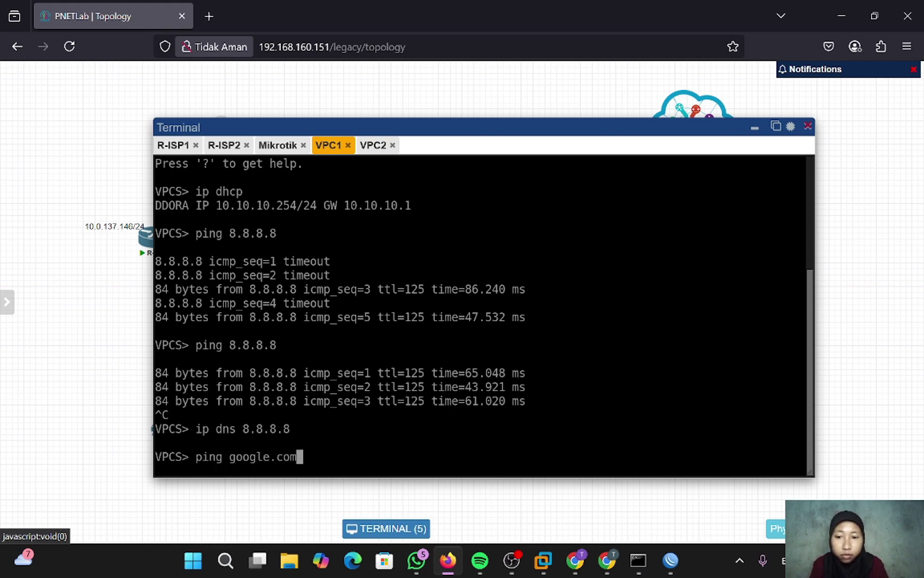
key("Return")
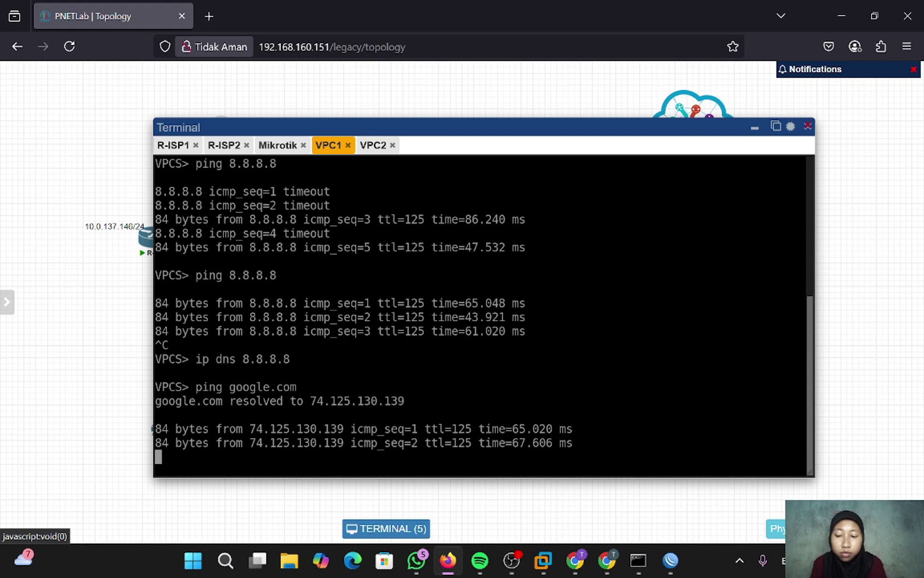
key("ctrl+c")
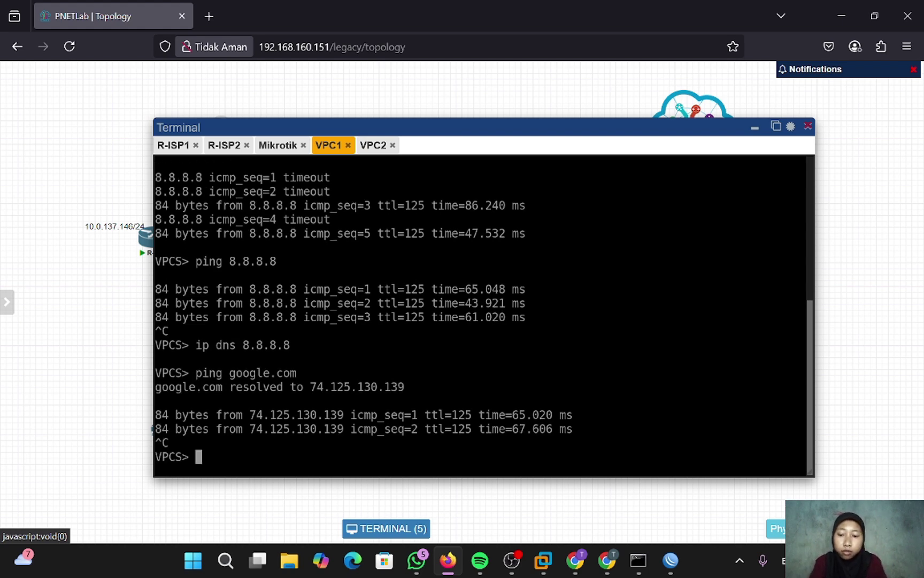
type("trace 8.8.8.8")
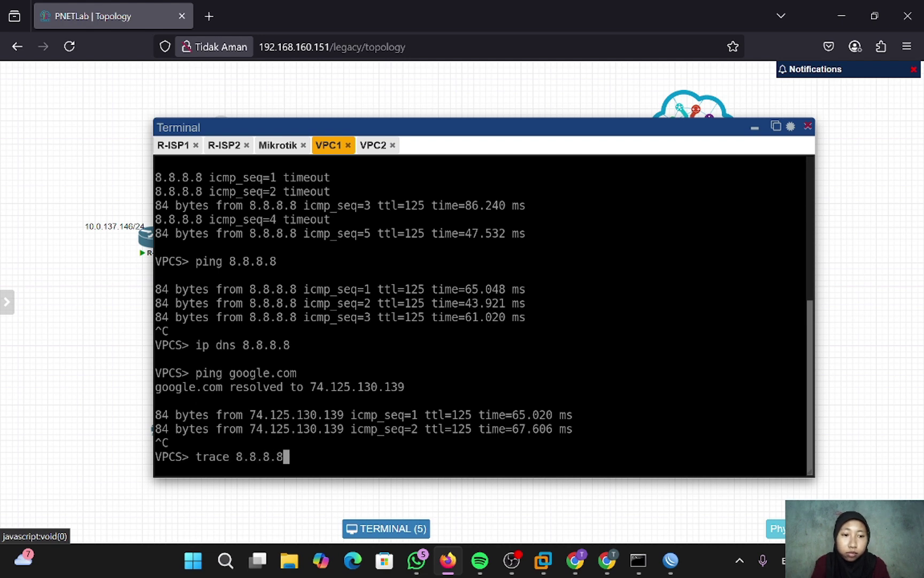
key("Return")
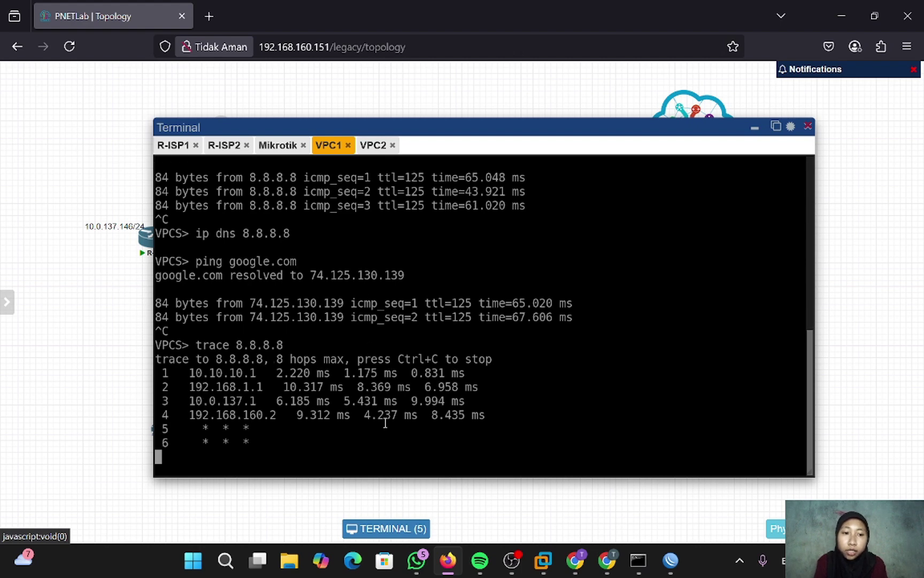
- From VPC2, ping 8.8.8.8, set DNS to 8.8.8.8, and ping google.com (replies from 172.217.194.100)
left_click(369, 146)
type("ping ")
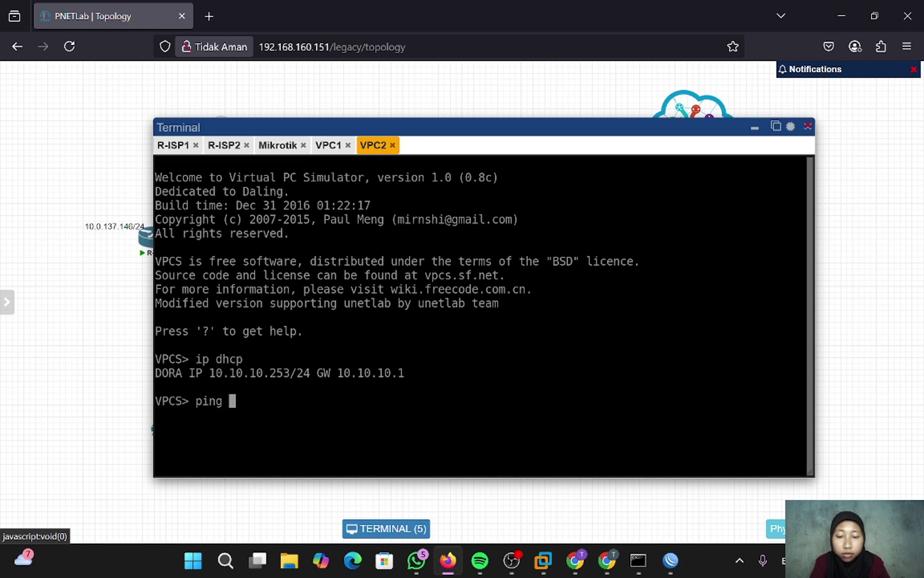
type("8.8.8.8")
key("Return")
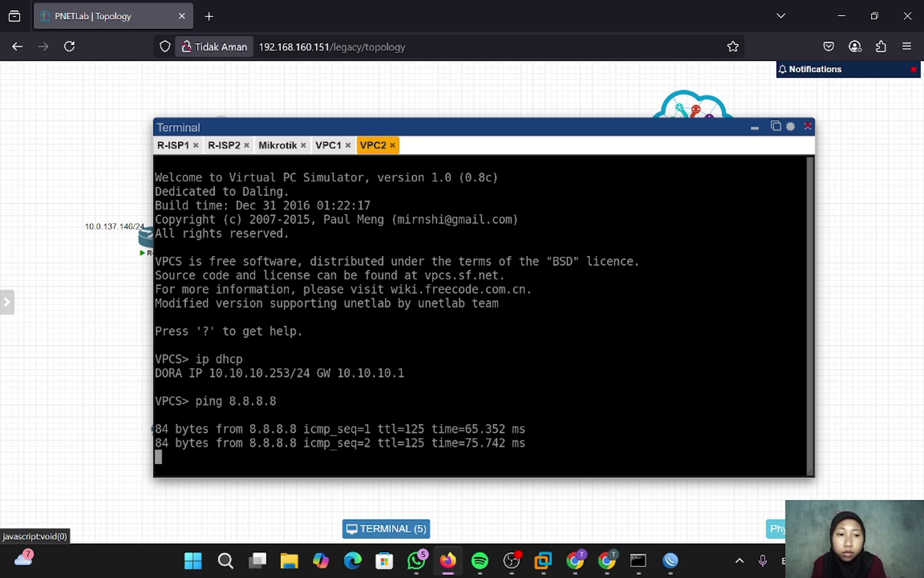
key("ctrl+c")
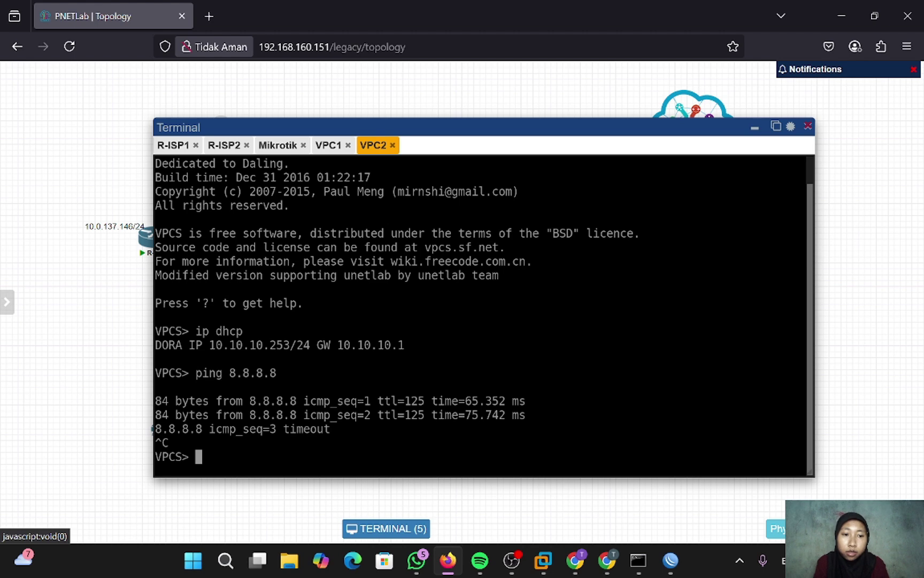
type("ip dns ")
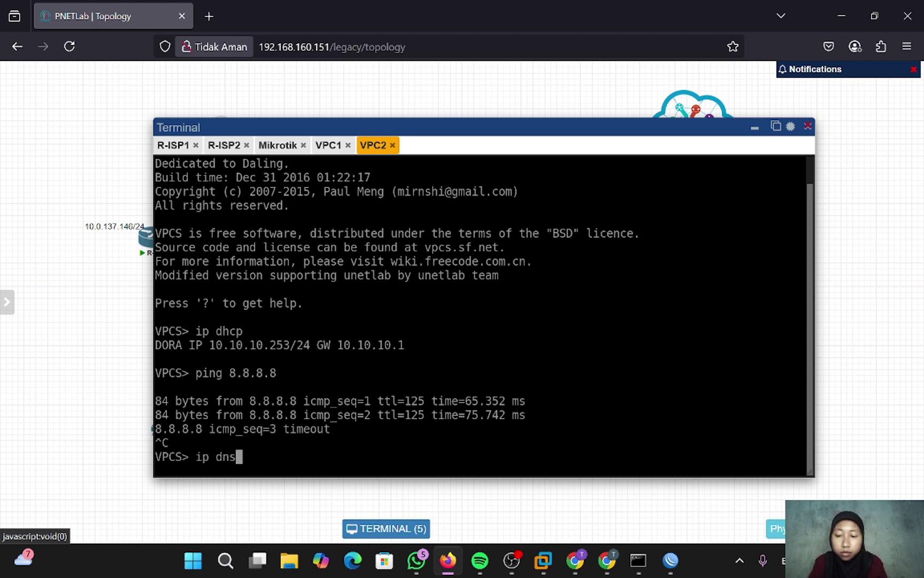
type("8.8.8.8")
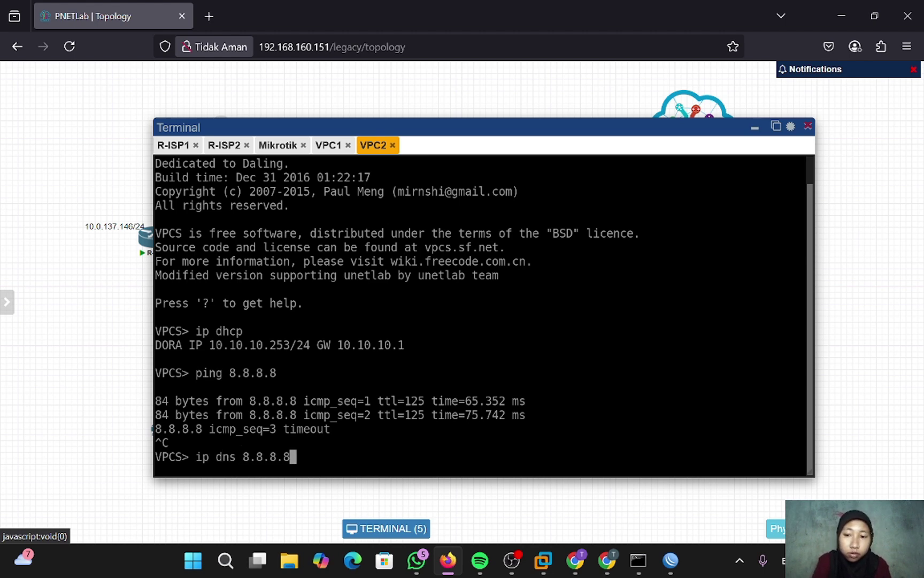
key("Return")
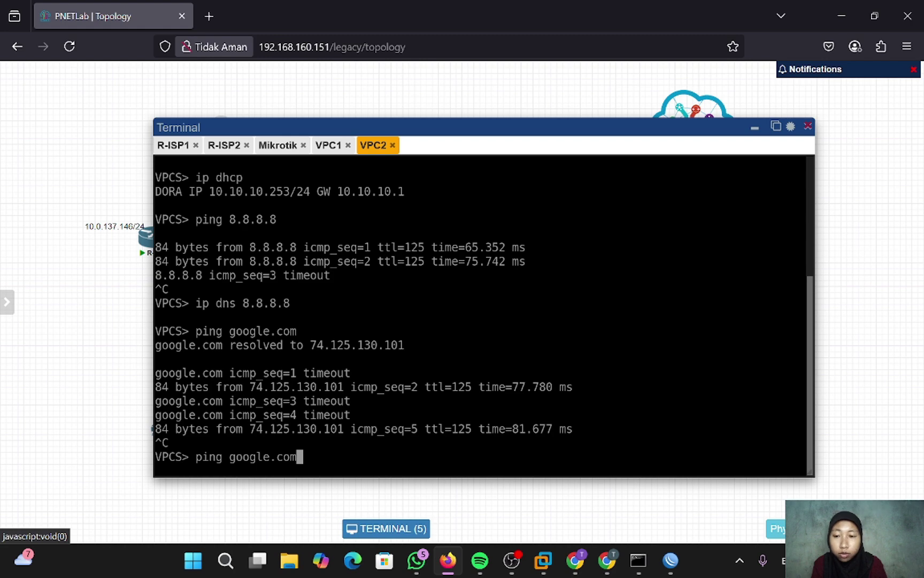
key("Return")
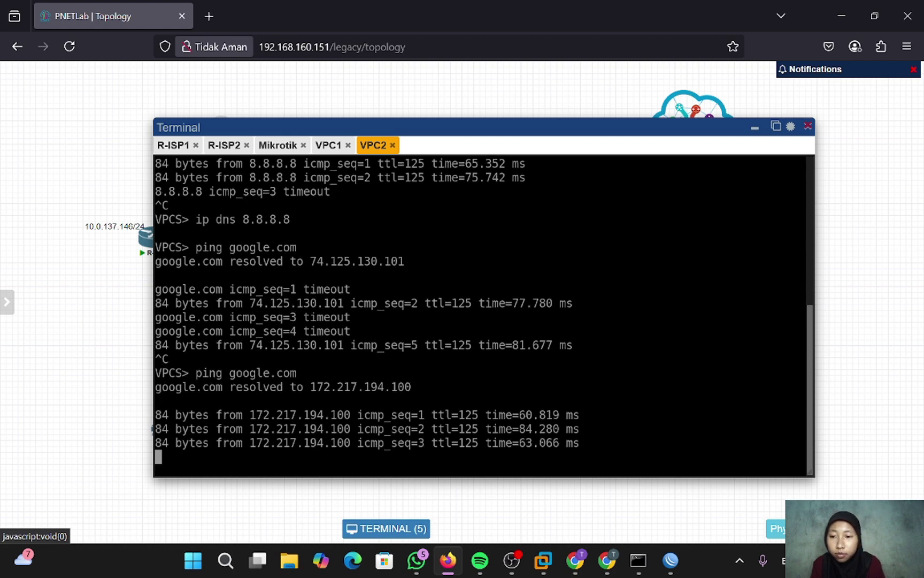
key("ctrl+c")
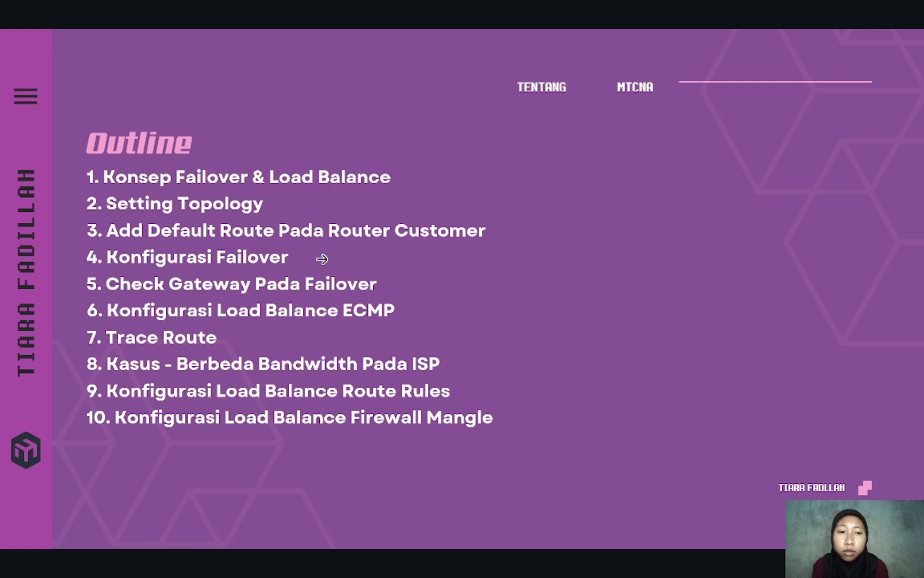
- Advance to the Failover concept slide, then return to the WinBox router session
key("Right")
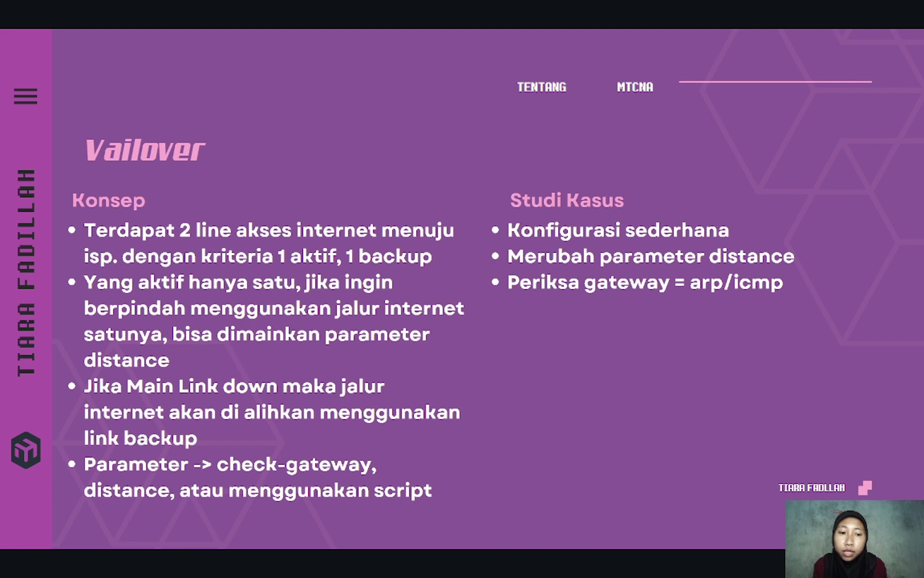
key("alt+Tab")
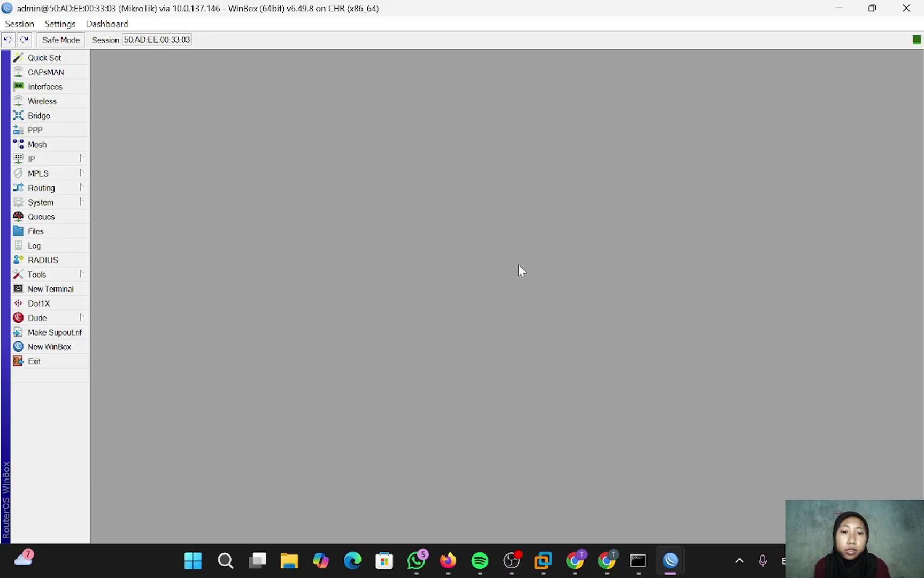
- Enable the disabled default route via 172.16.1.1 in the IP Routes list
left_click(75, 161)
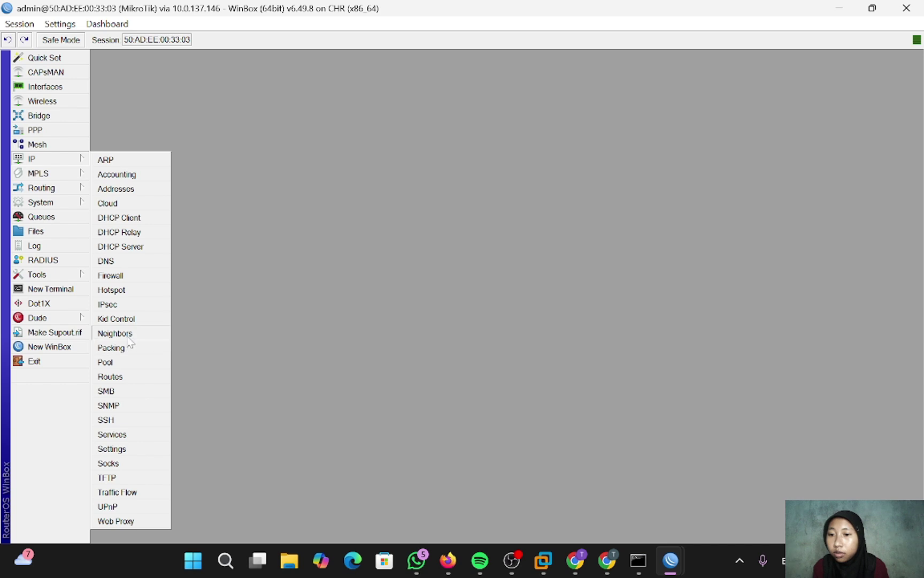
left_click(110, 377)
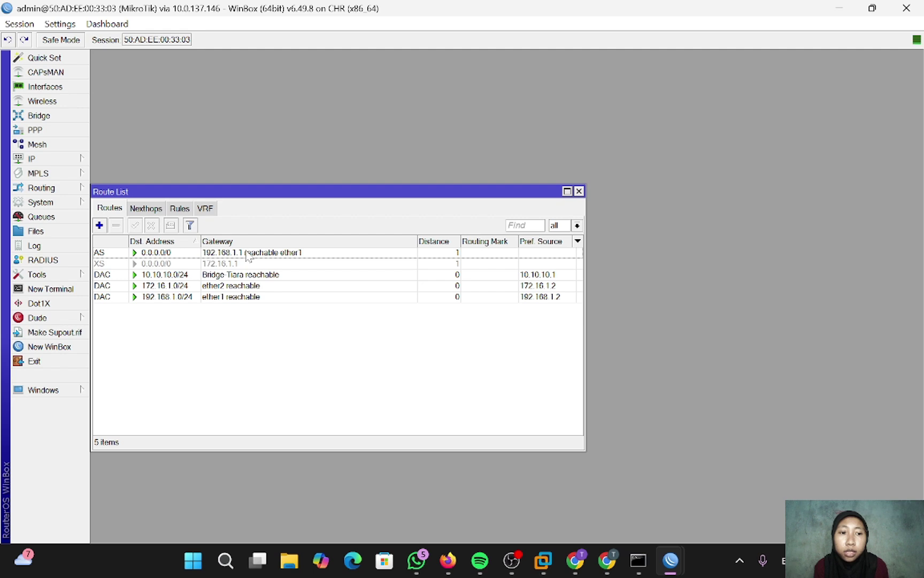
left_click(212, 265)
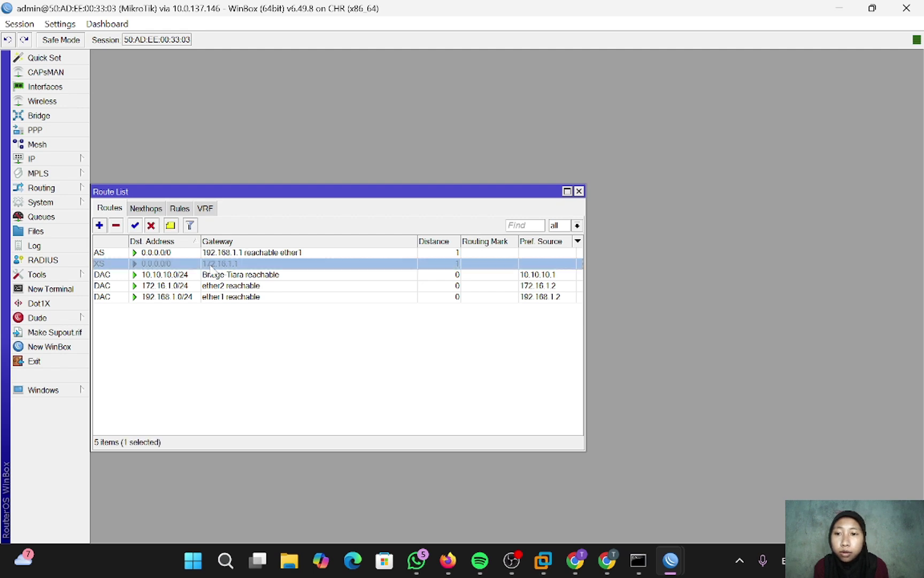
left_click(135, 225)
- Set the distance of the default route via 192.168.1.1 to 10
double_click(268, 252)
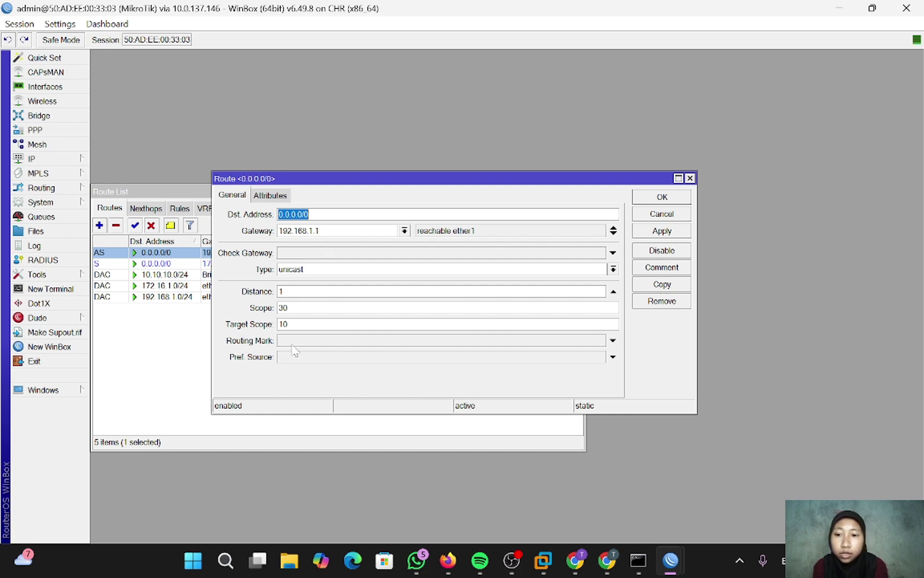
left_click(282, 291)
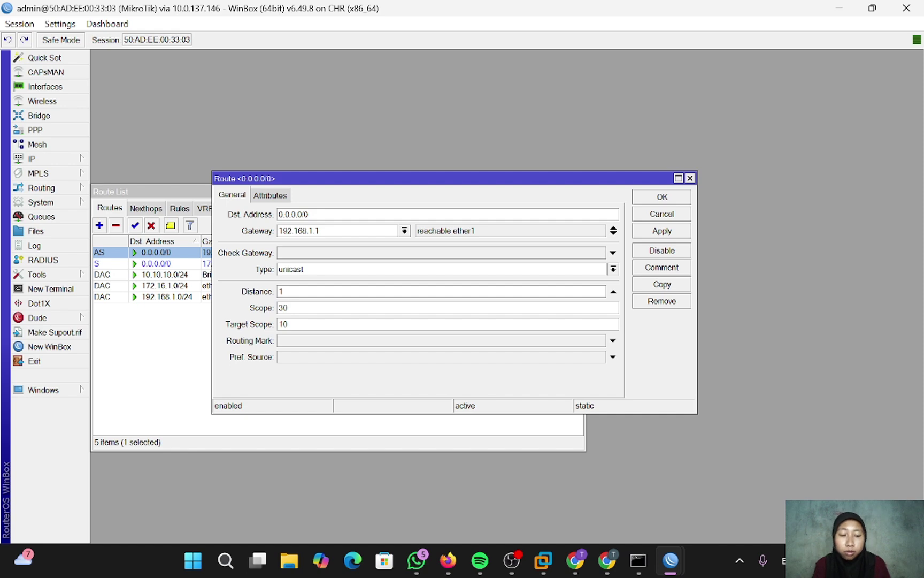
key("BackSpace")
type("20")
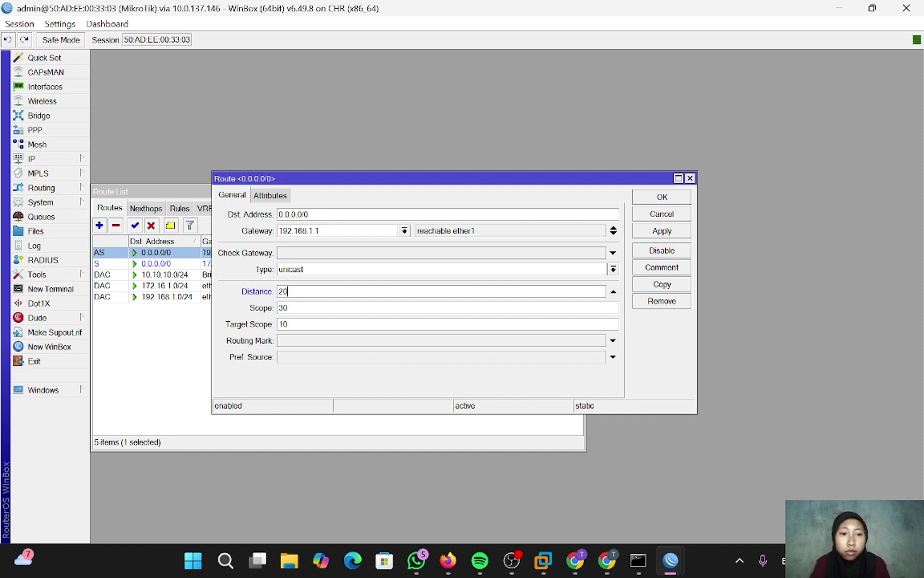
key("BackSpace")
key("BackSpace")
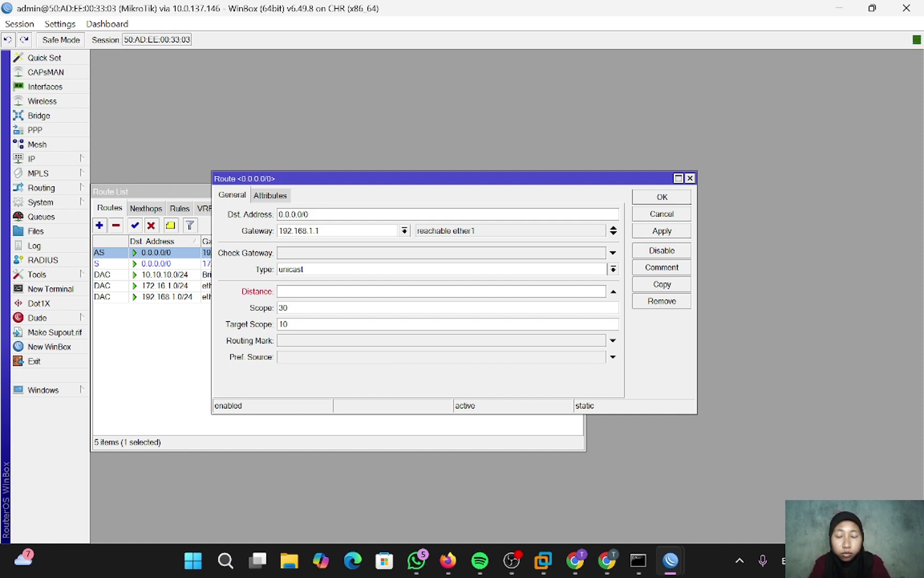
type("10")
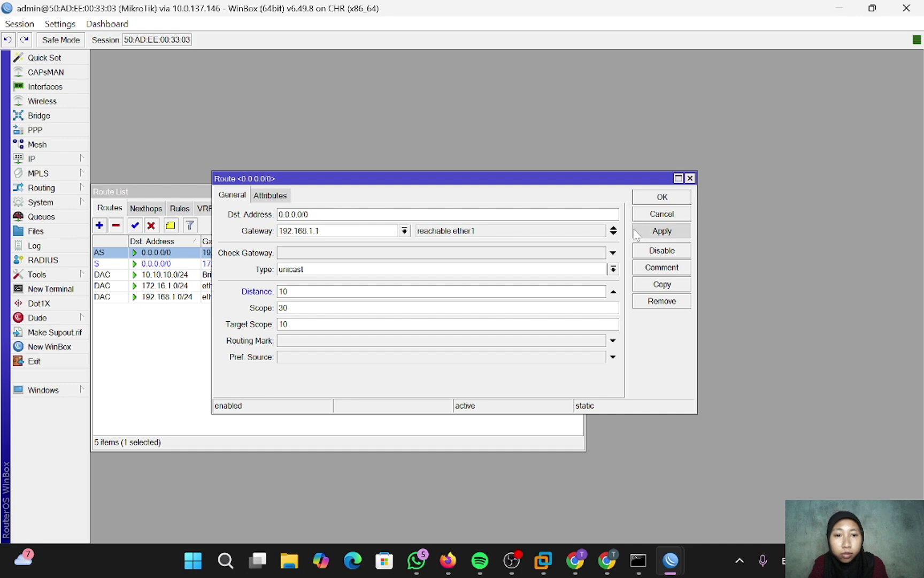
left_click(636, 232)
left_click(661, 197)
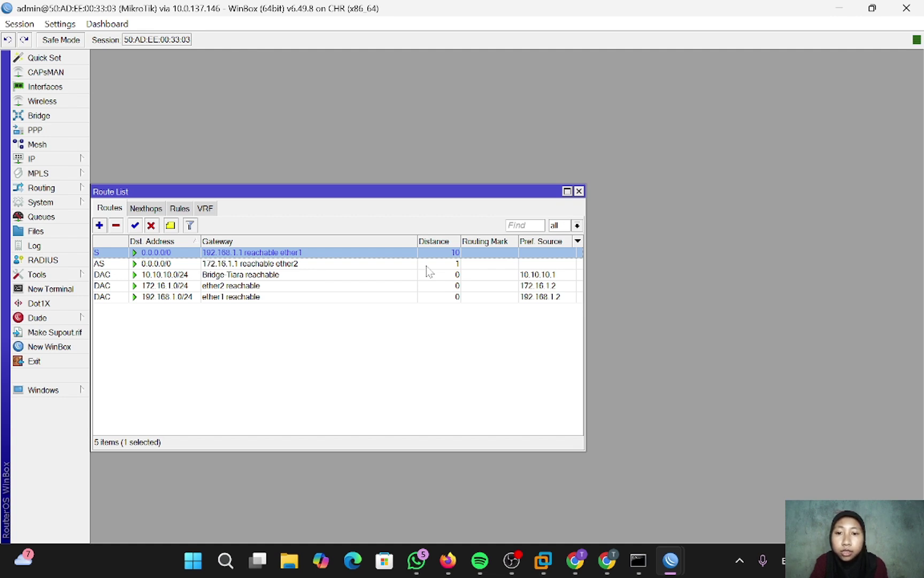
- Set the distance of the backup route via 172.16.1.1 to 20
double_click(400, 264)
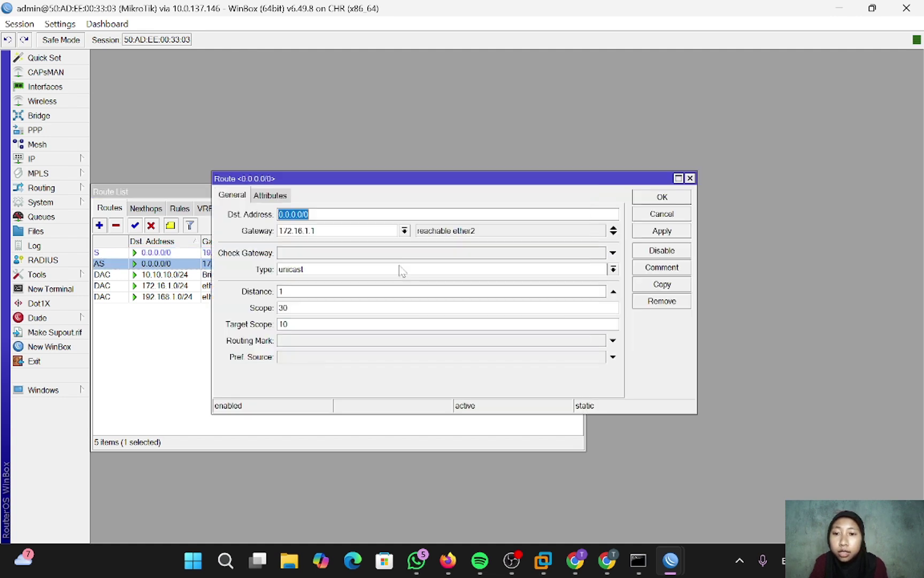
left_click(321, 291)
key("BackSpace")
type("20")
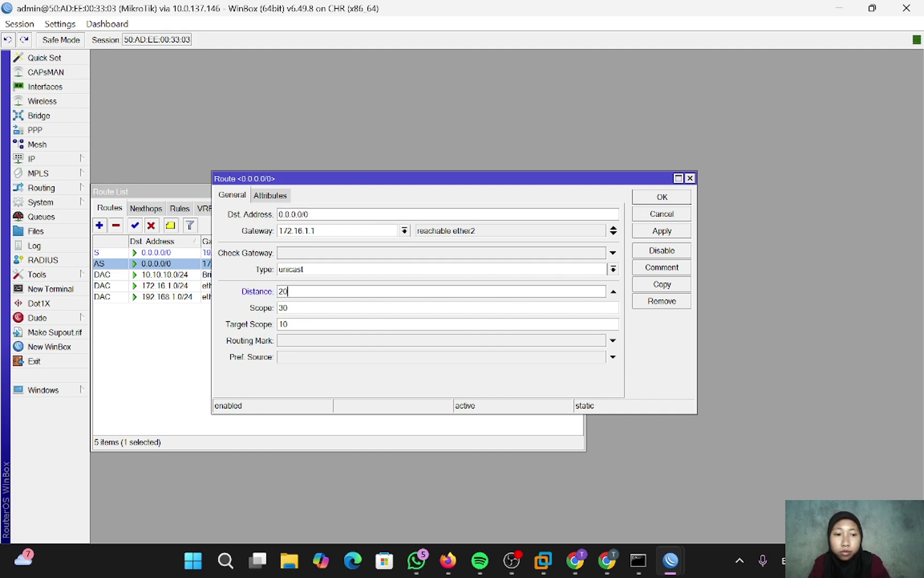
left_click(648, 232)
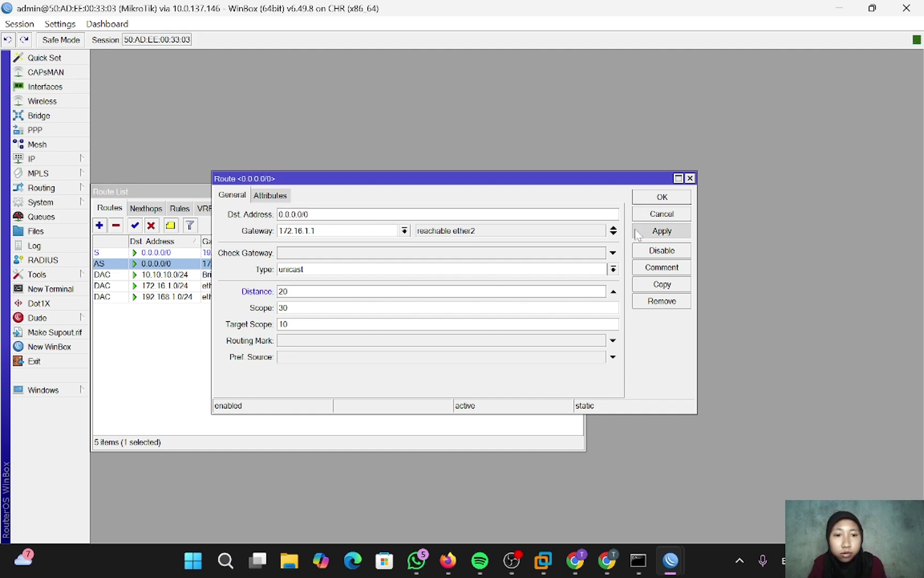
left_click(645, 198)
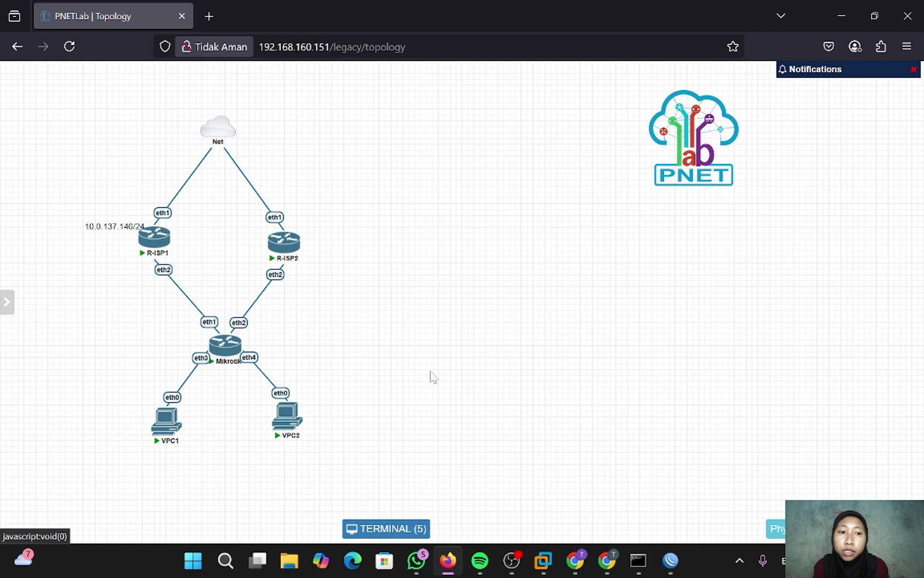
- Switch from the PNETLab topology back to the WinBox route list
key("alt+Tab")
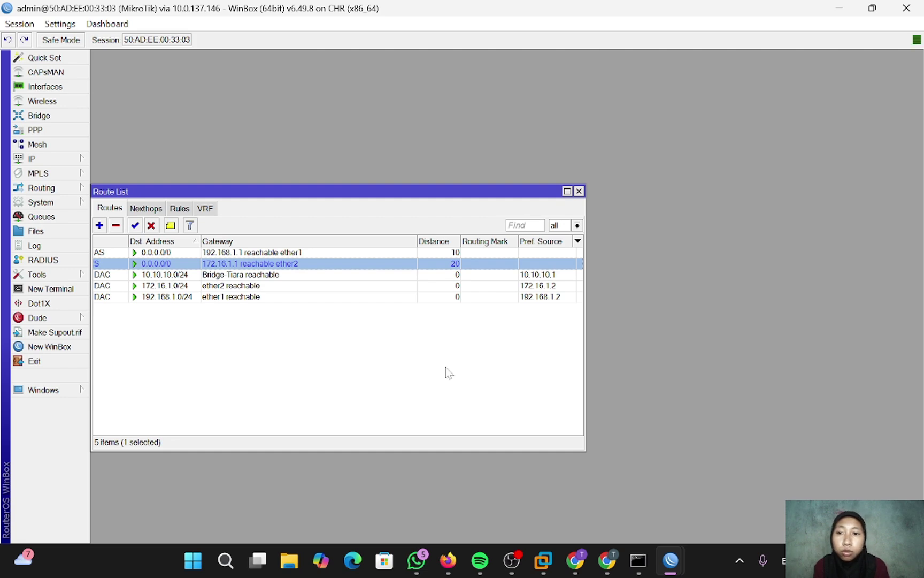
- Ping 192.168.1.1 from a new router terminal, getting 2 of 2 replies
left_click(69, 292)
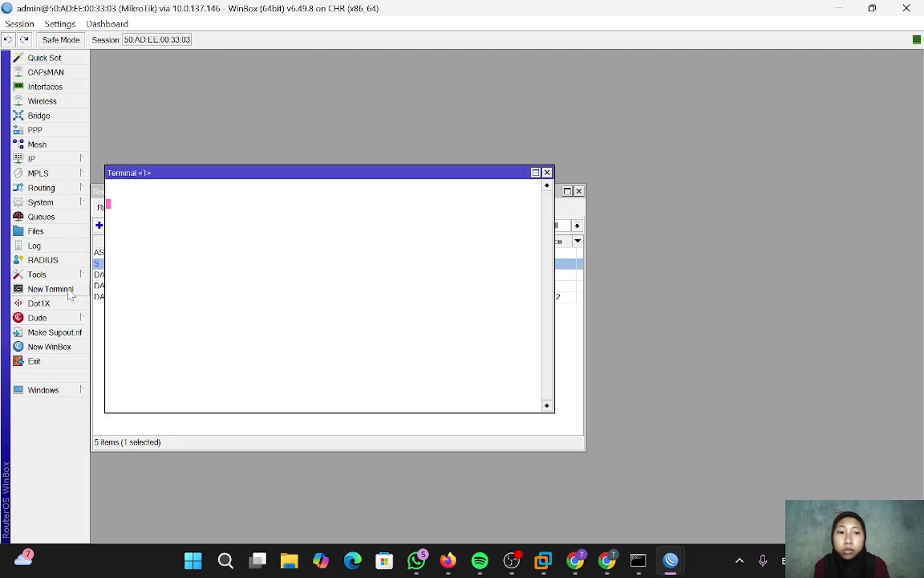
key("ctrl+c")
type("pin")
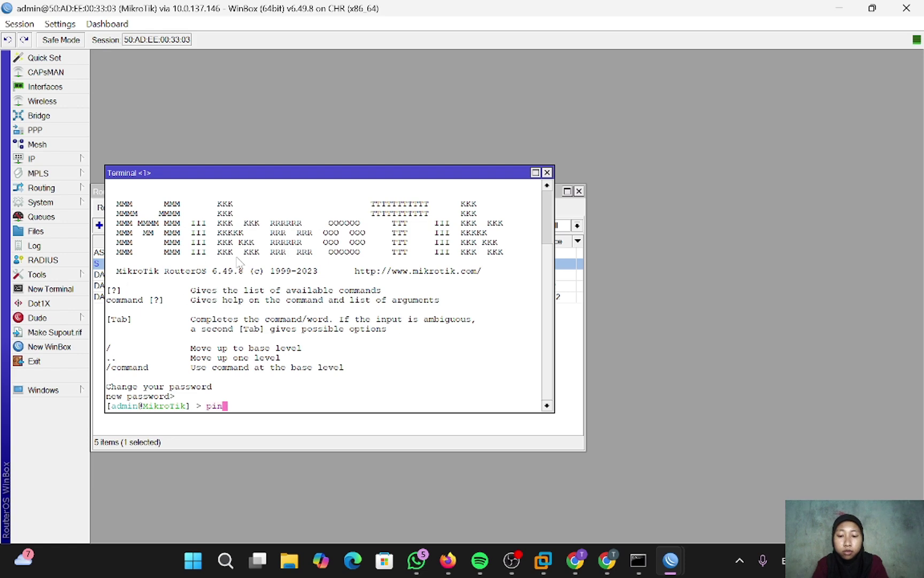
type("g 192.")
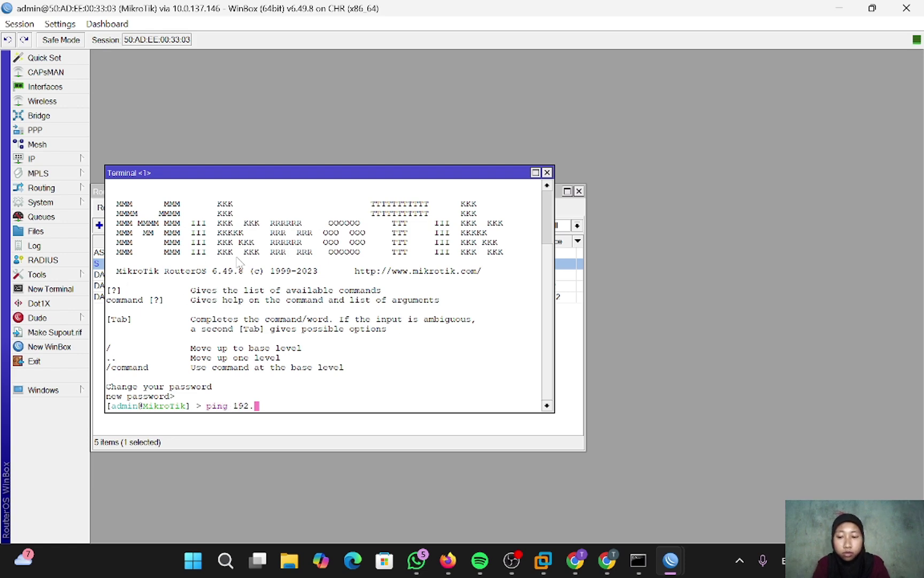
type("168.1.1")
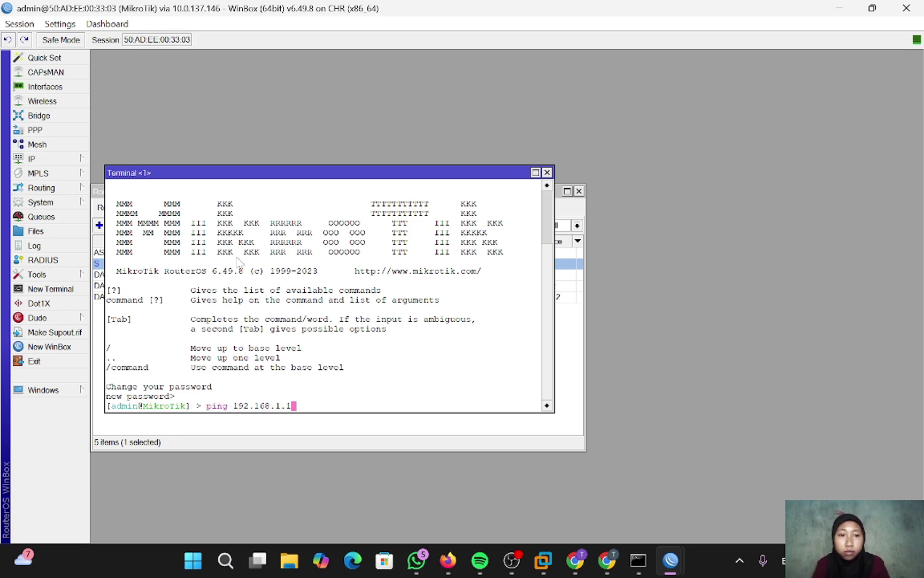
key("Return")
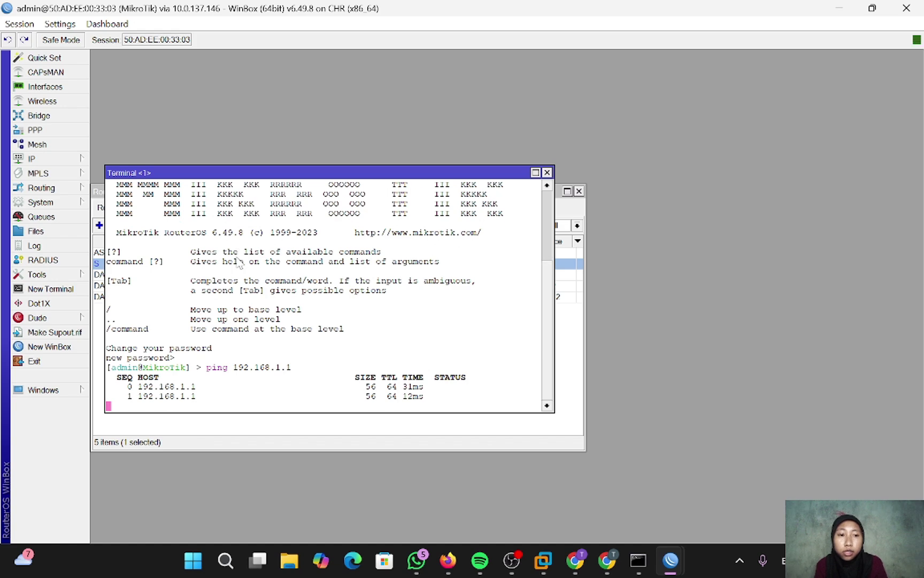
key("ctrl+c")
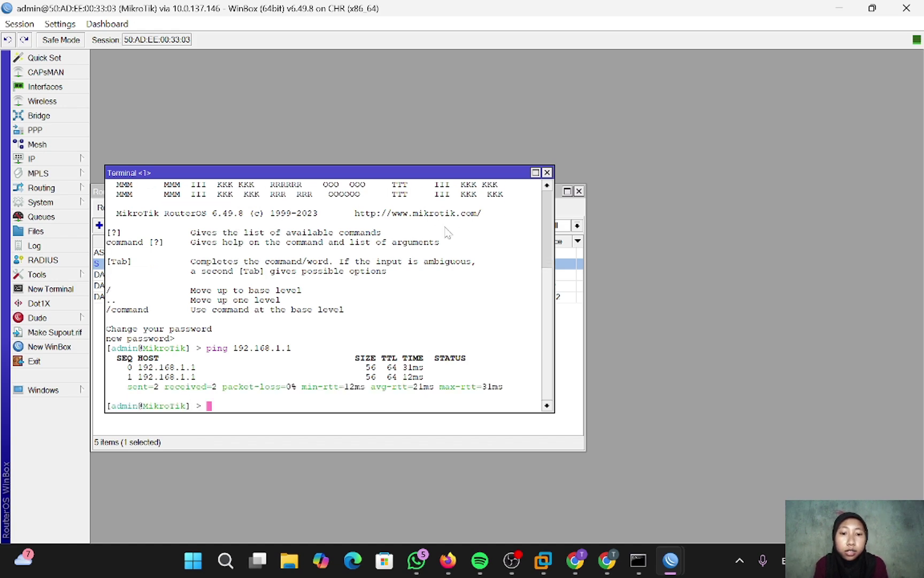
left_click(583, 344)
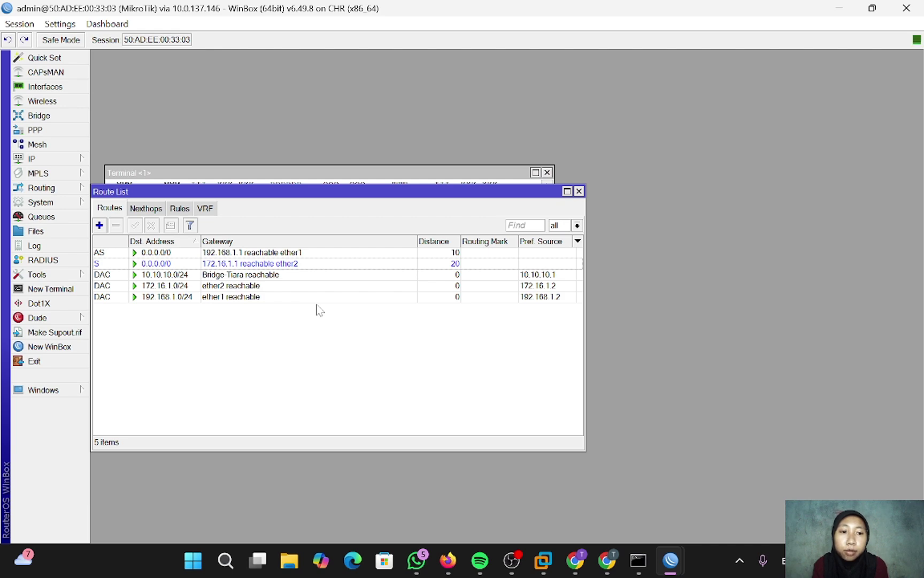
- Set check-gateway to arp on the default route via 192.168.1.1
double_click(262, 252)
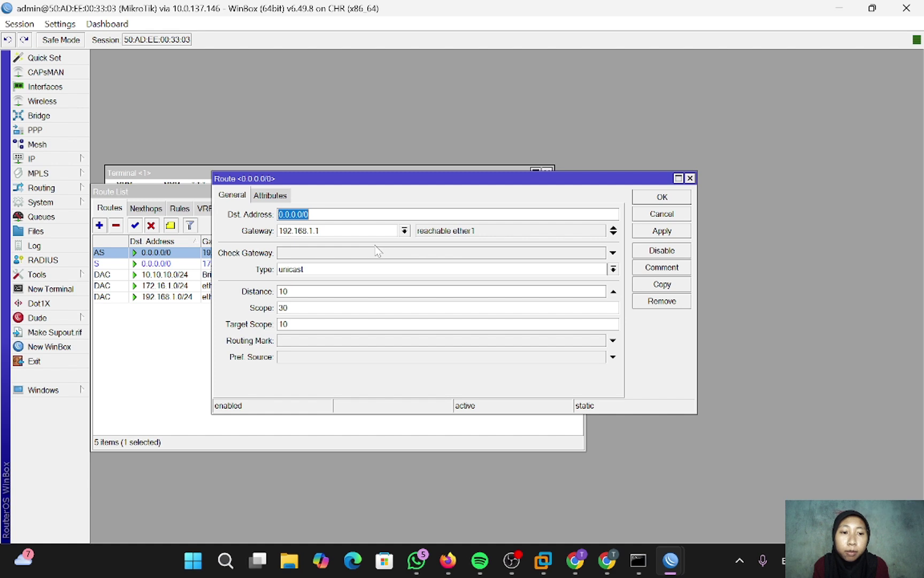
left_click(322, 254)
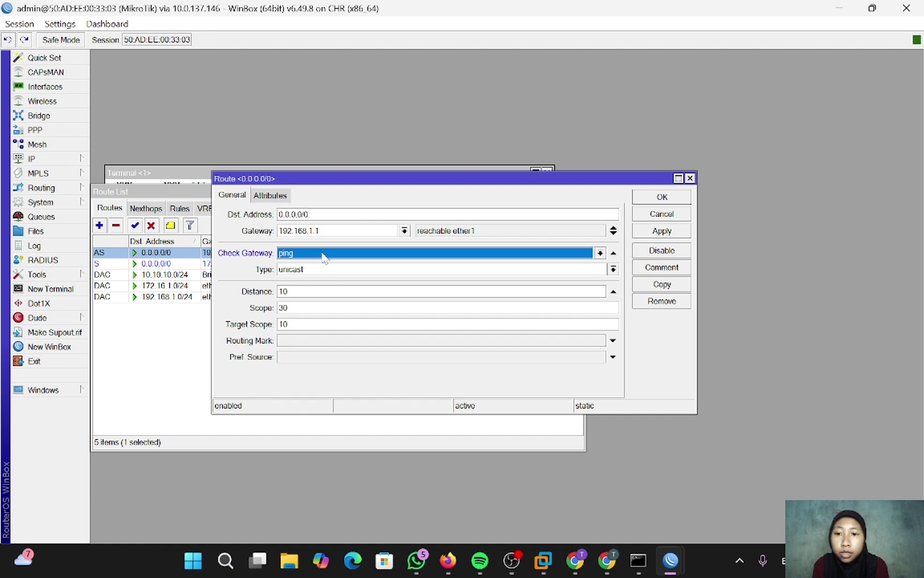
left_click(600, 253)
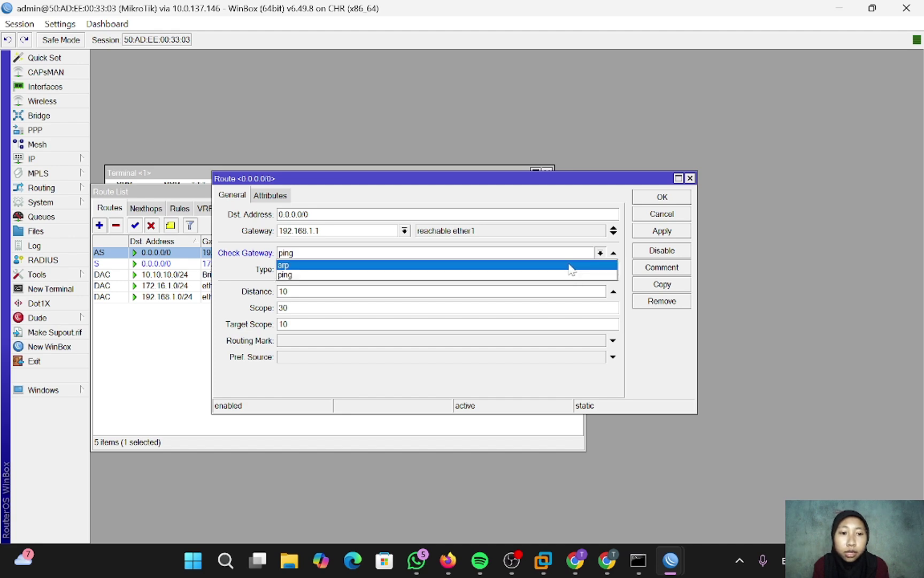
left_click(555, 266)
left_click(646, 231)
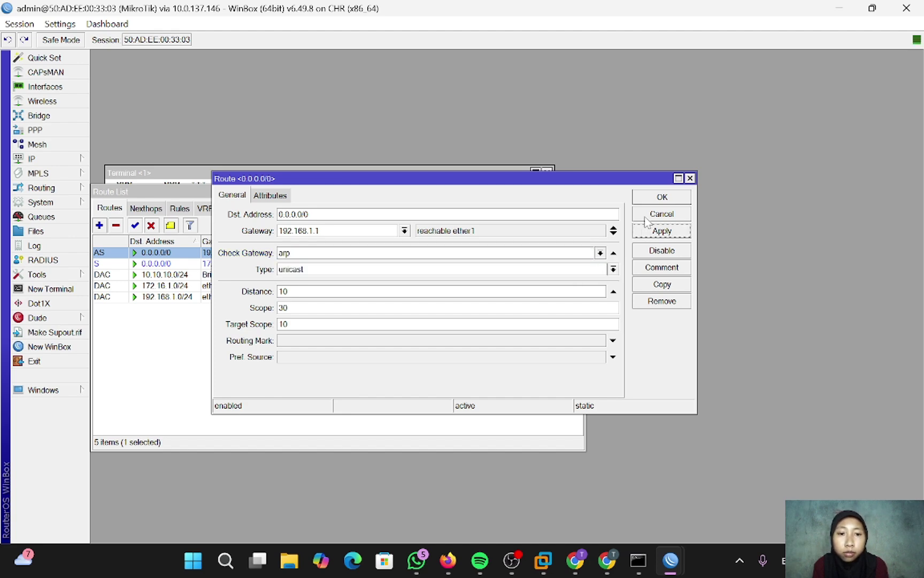
left_click(647, 198)
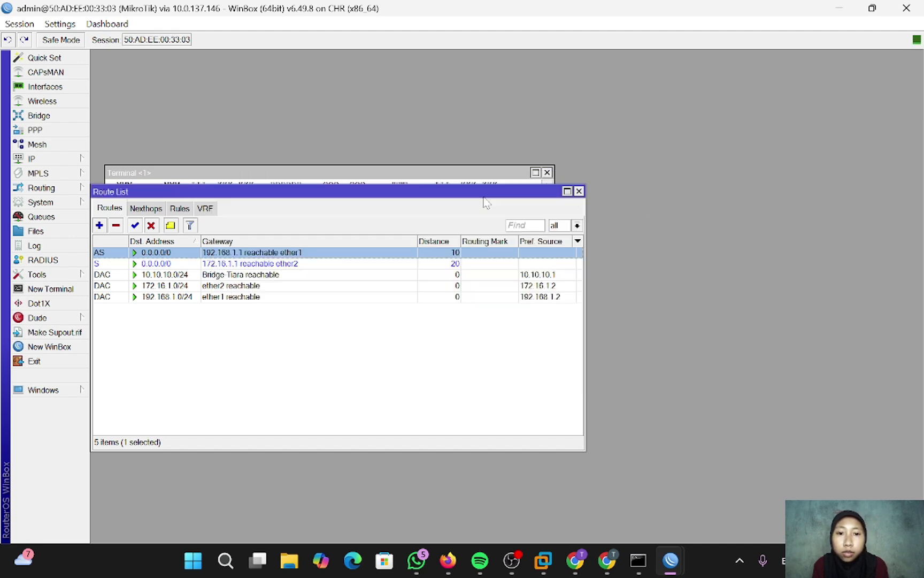
- Set check-gateway to arp on the backup route via 172.16.1.1, keeping type unicast
double_click(288, 263)
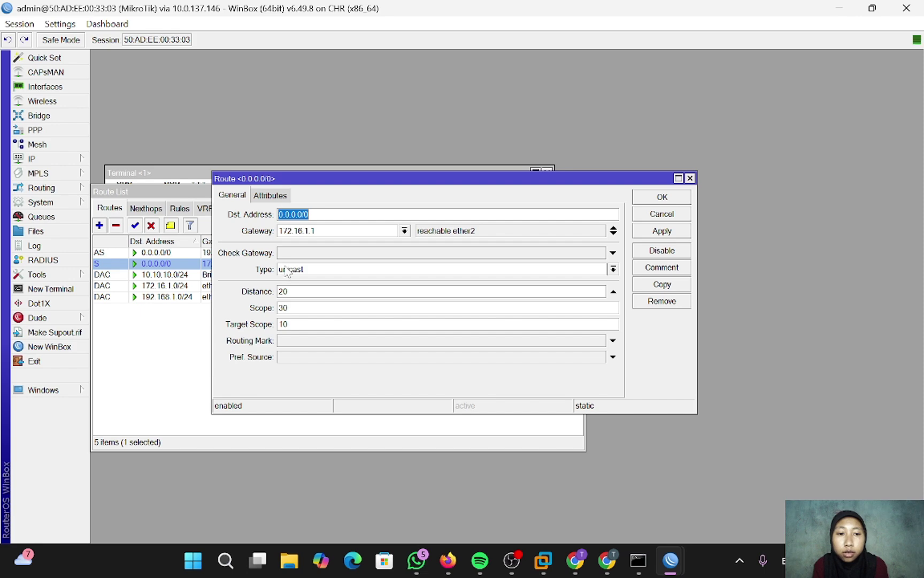
left_click(328, 255)
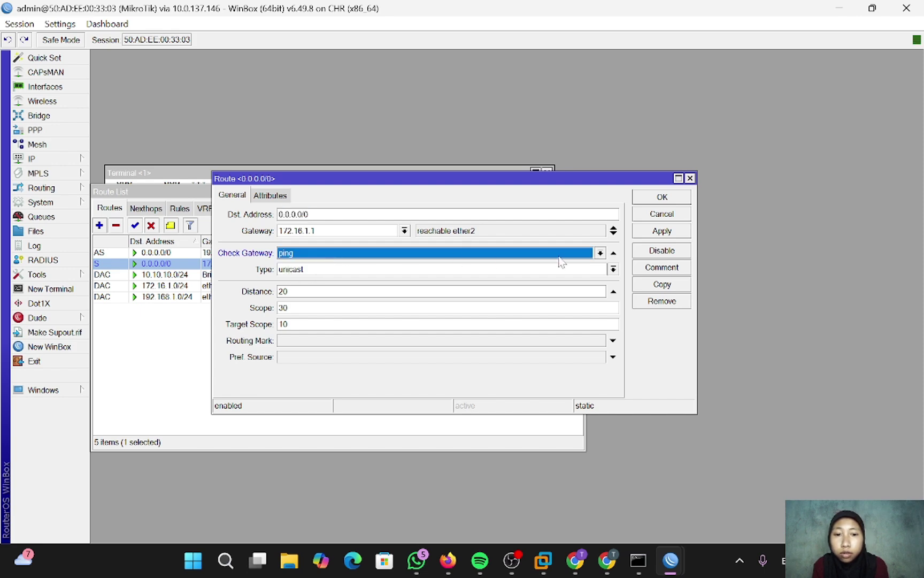
left_click(600, 253)
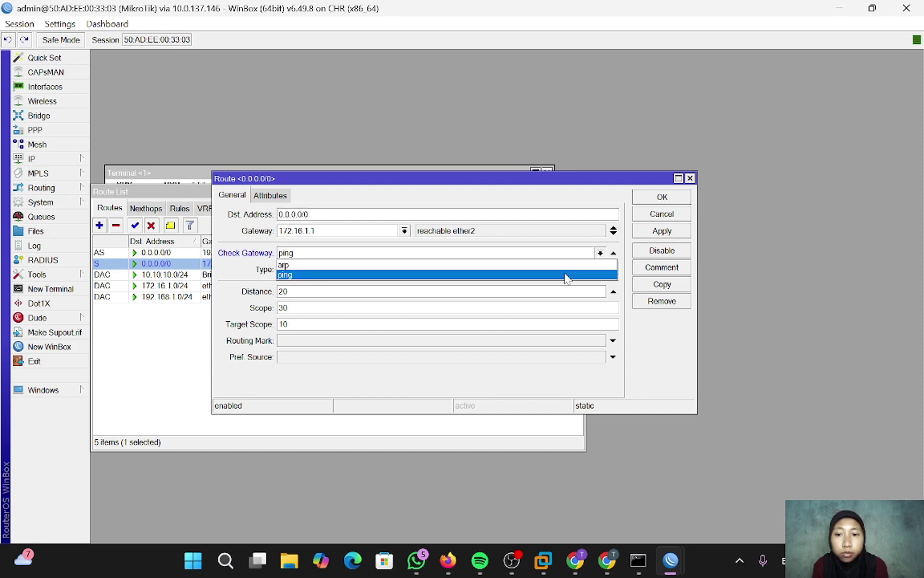
left_click(561, 265)
left_click(559, 268)
left_click(600, 258)
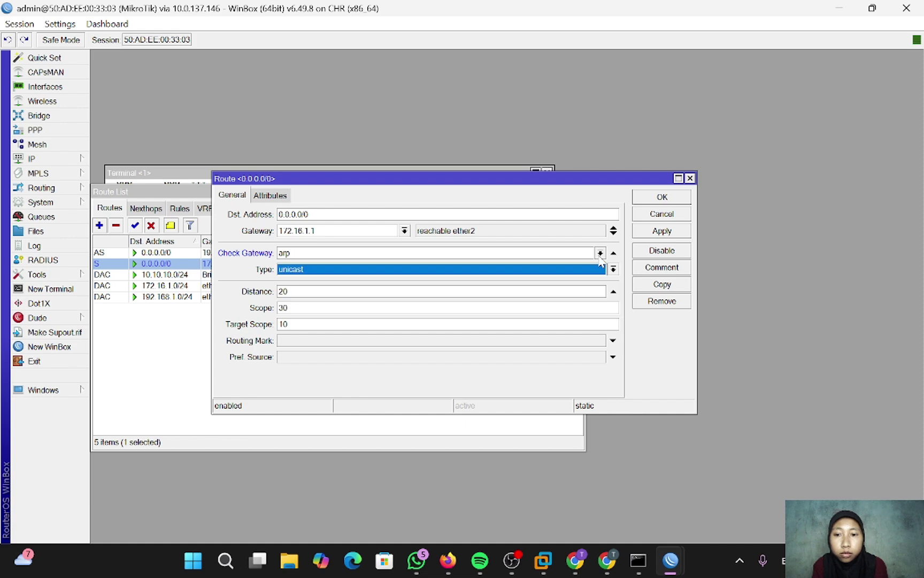
left_click(600, 252)
left_click(601, 262)
left_click(651, 234)
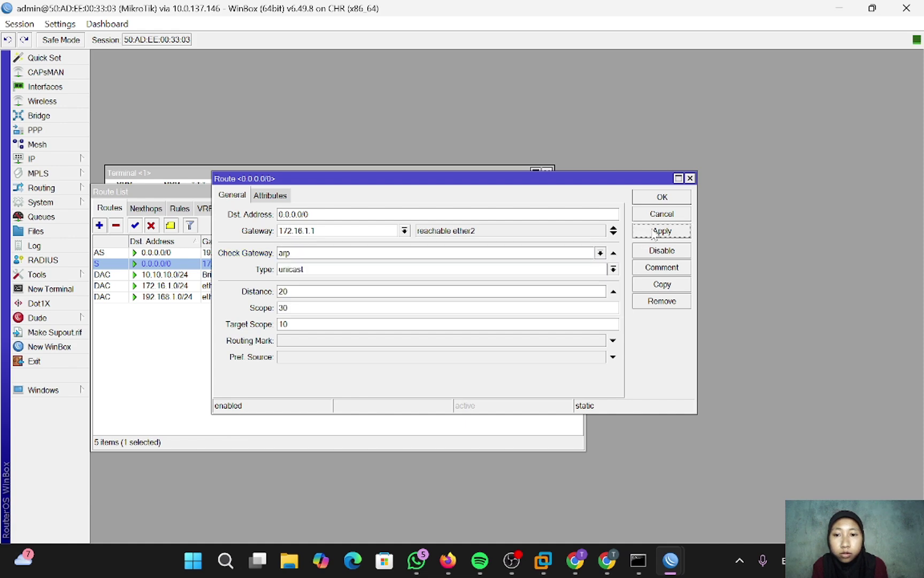
left_click(648, 199)
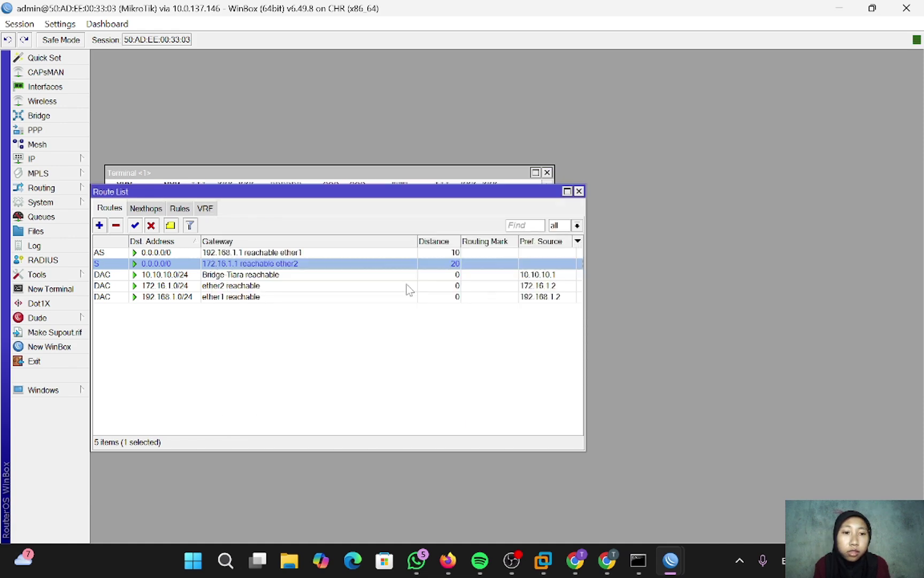
- On R-ISP1, disable the 192.168.1.1/24 address in the address list
mouse_move(671, 560)
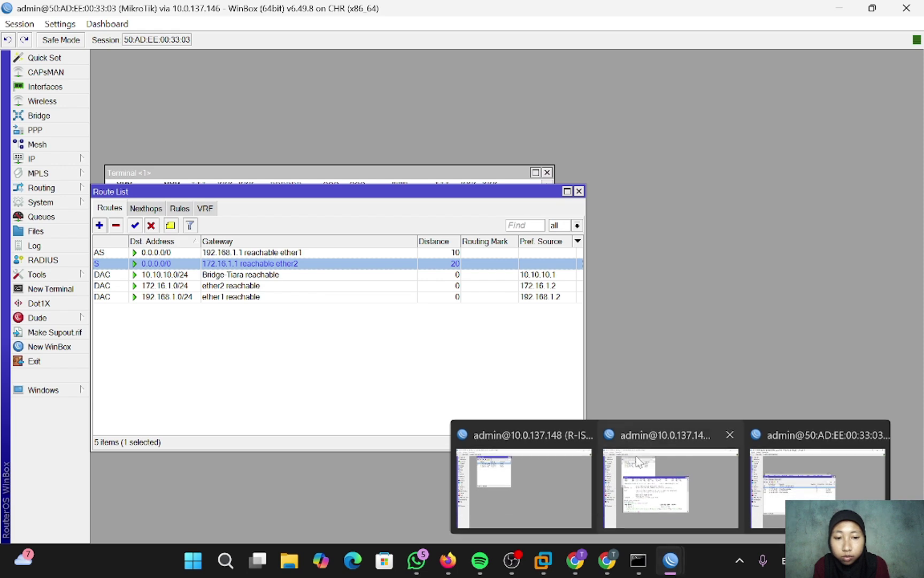
left_click(623, 435)
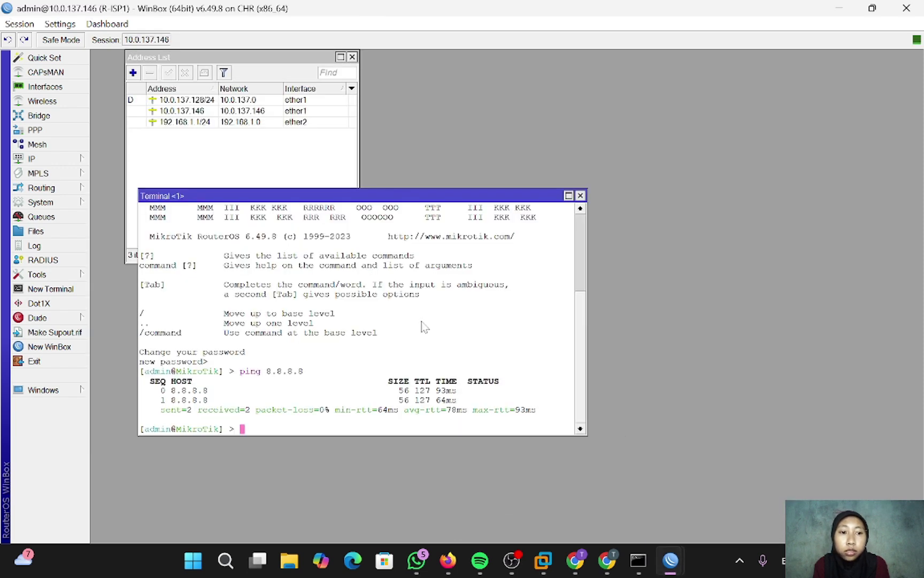
left_click(203, 135)
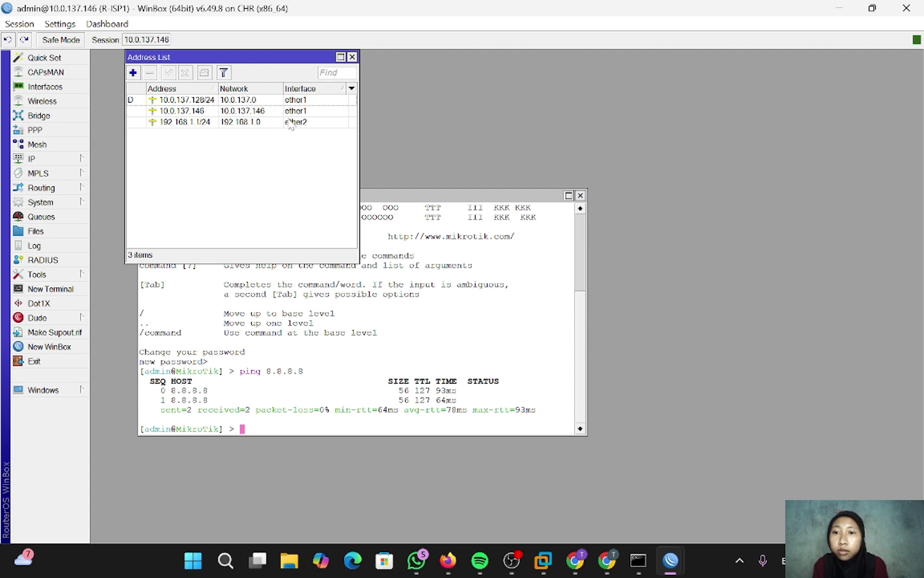
left_click(290, 122)
left_click(184, 74)
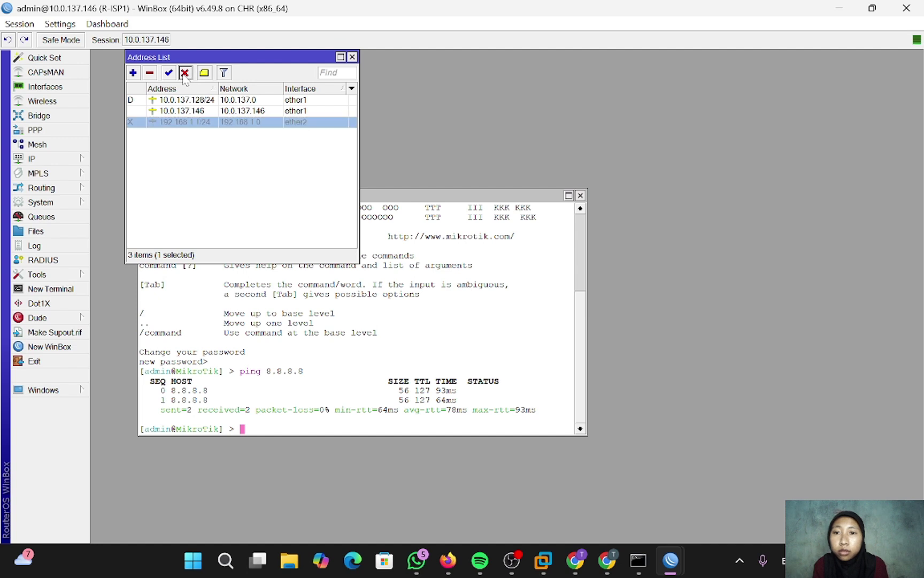
left_click(286, 160)
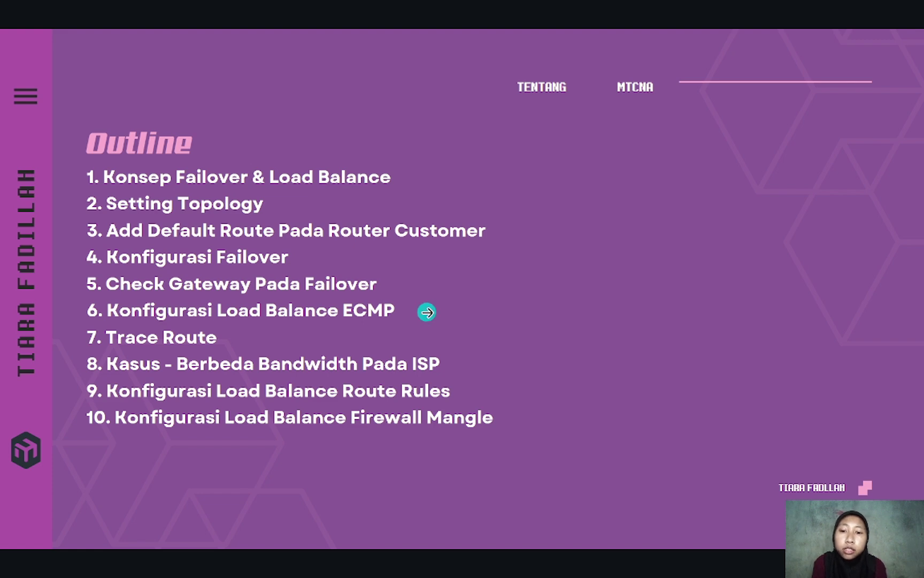
- Advance the slideshow to the Load Balance slide and bring up the taskbar
left_click(618, 257)
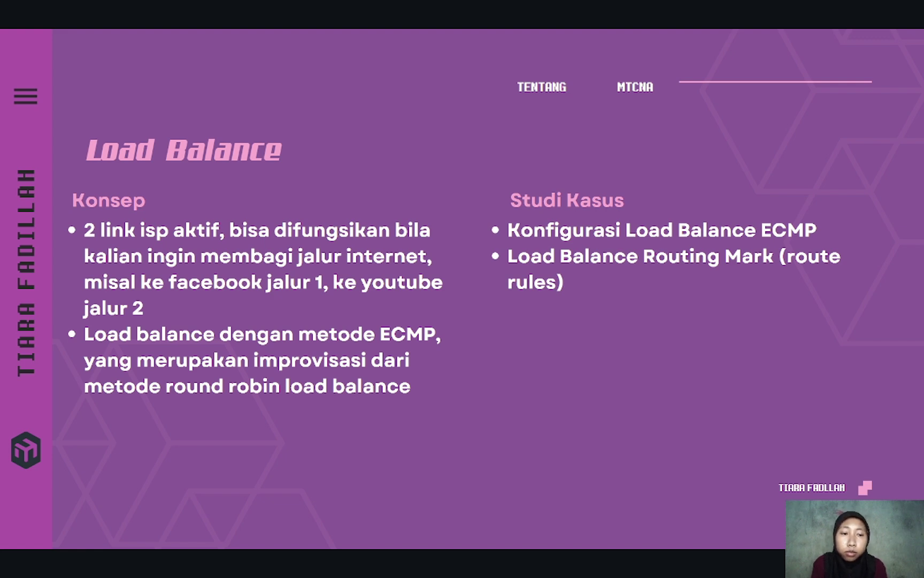
key("super")
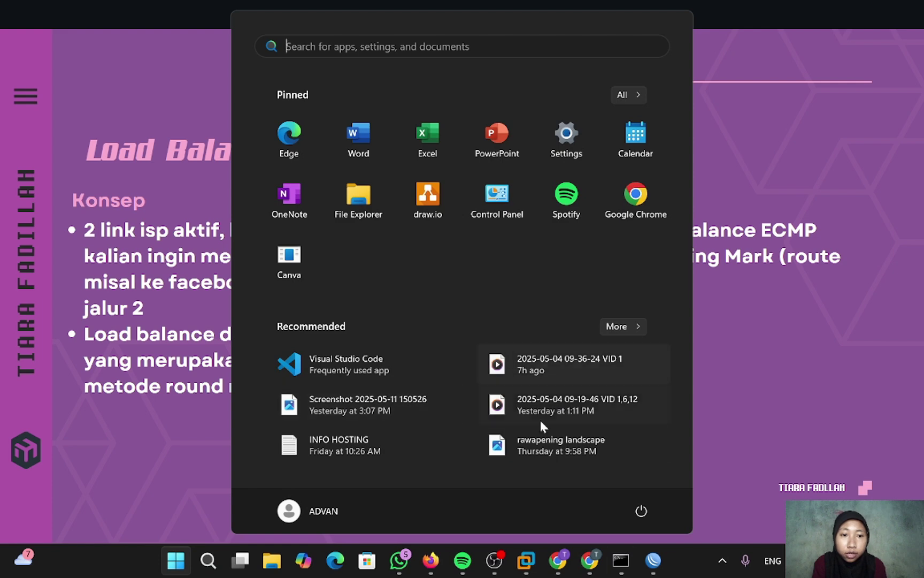
- Enable the disabled 192.168.1.1/24 address on R-ISP1, then switch back to the MikroTik route list
mouse_move(652, 563)
left_click(653, 482)
left_click(269, 122)
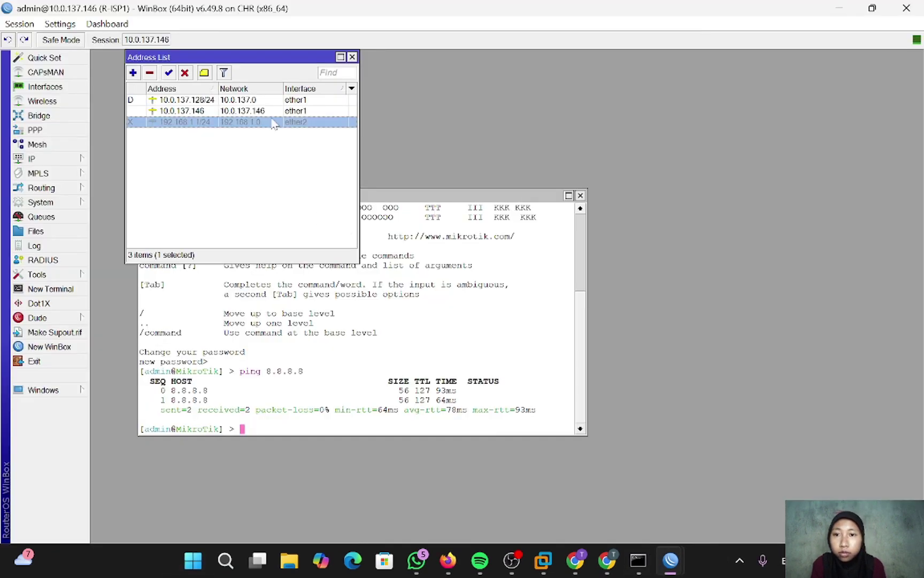
left_click(169, 72)
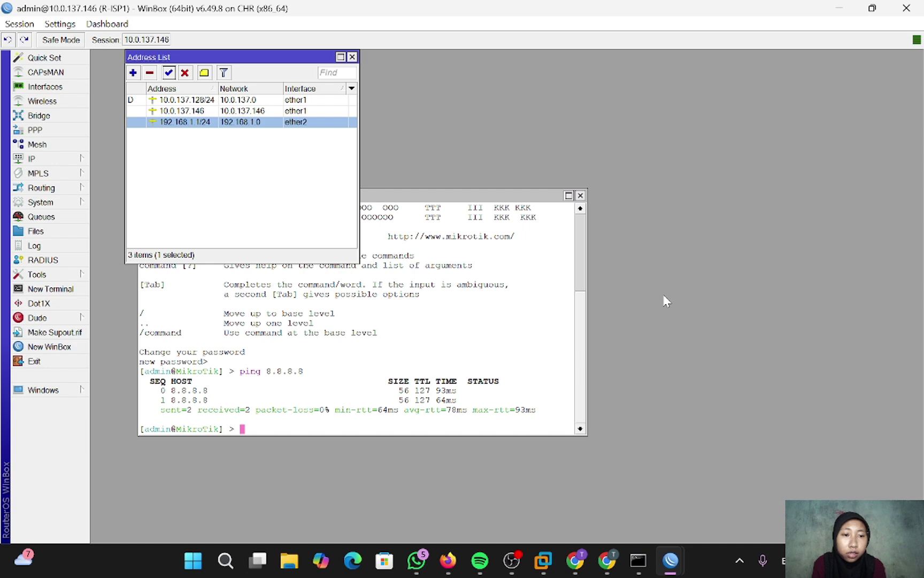
mouse_move(669, 560)
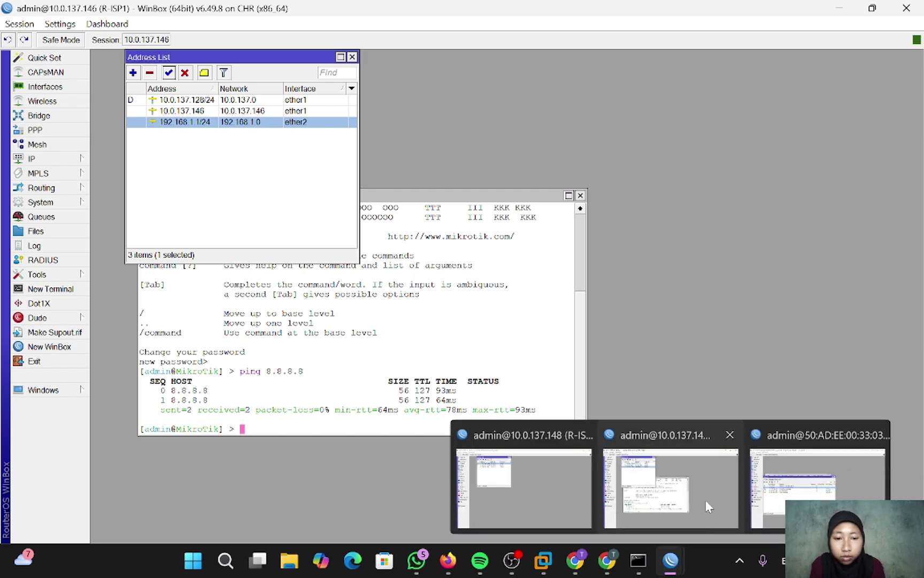
left_click(762, 484)
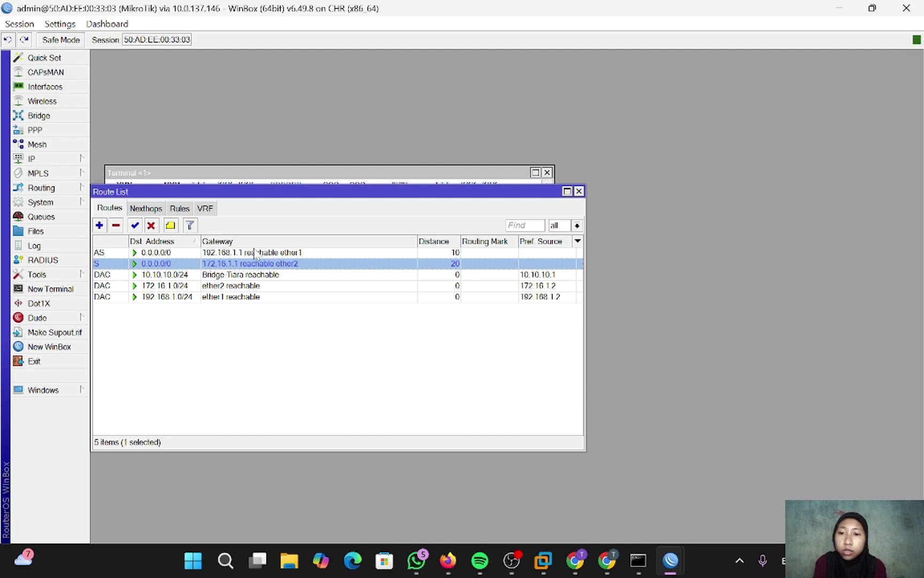
- Remove the 0.0.0.0/0 routes via 172.16.1.1 and 192.168.1.1, then start a new route
left_click(116, 225)
left_click(121, 254)
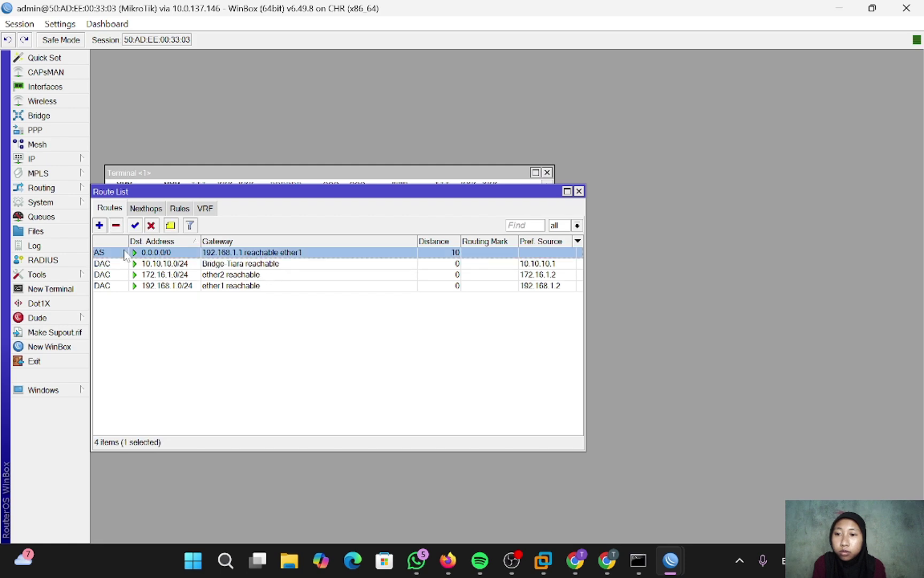
left_click(116, 225)
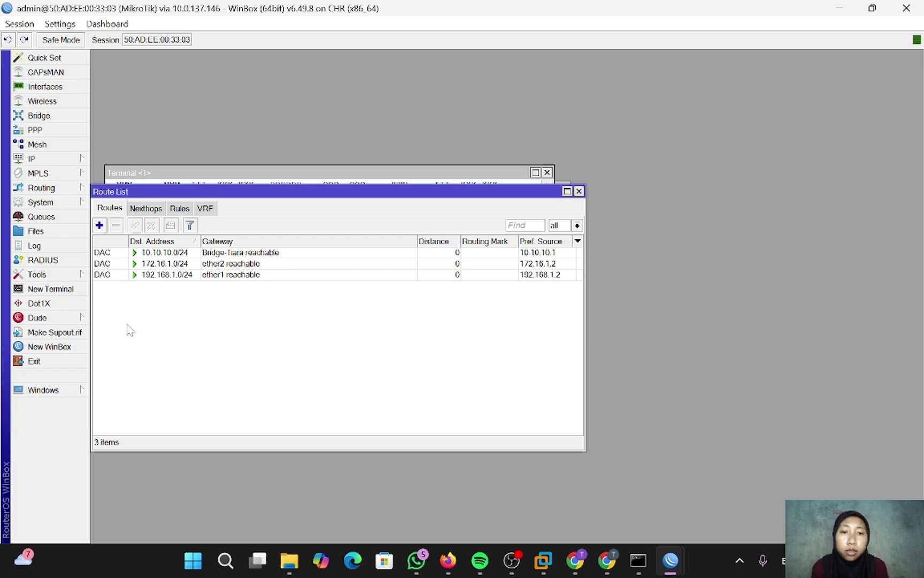
left_click(99, 225)
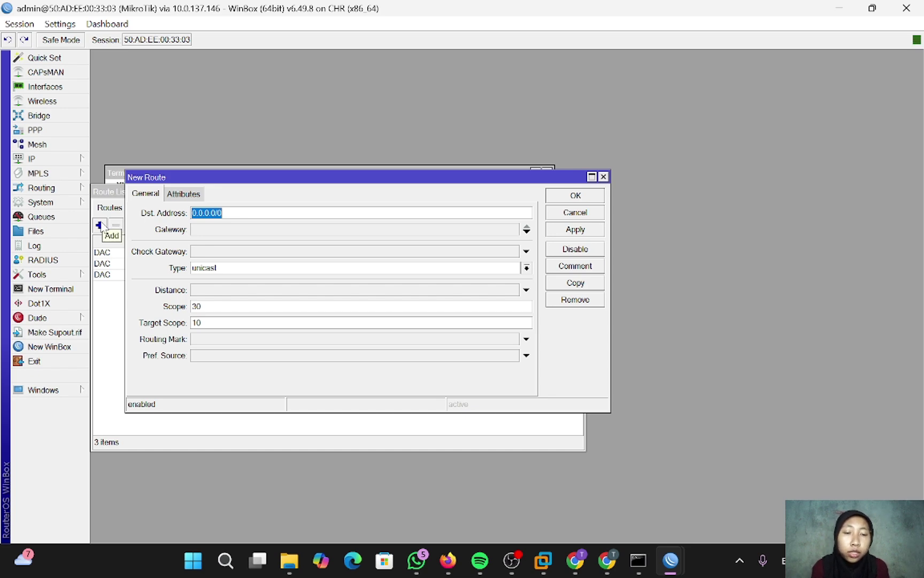
- Add gateway entries to the new route and set the first gateway to 192.168.1.1
left_click(526, 231)
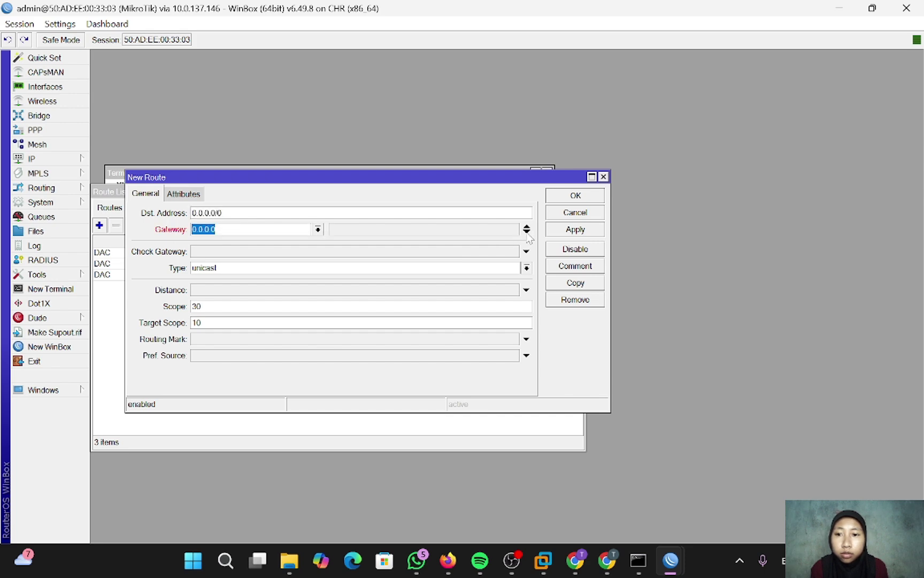
left_click(527, 231)
left_click(215, 229)
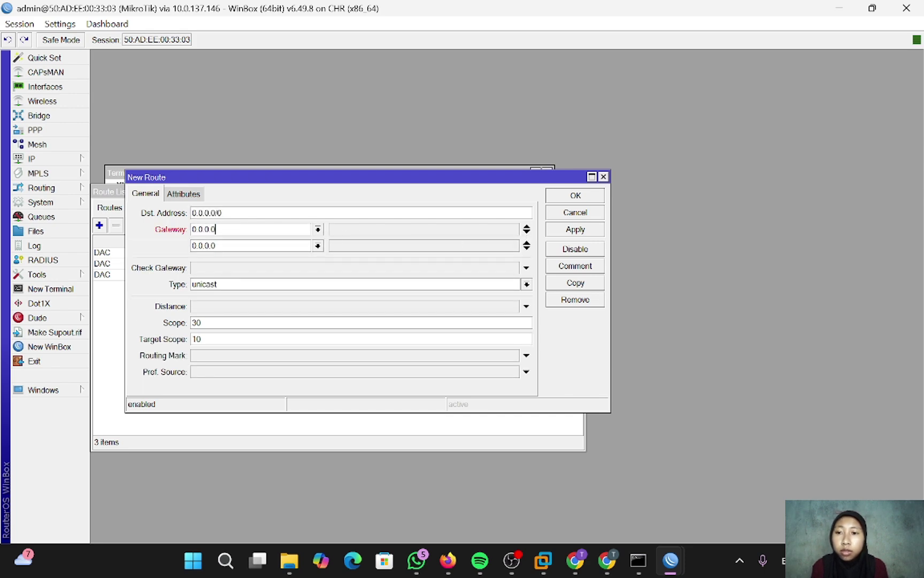
key("BackSpace")
key("BackSpace")
key("BackSpace")
key("BackSpace")
key("BackSpace")
key("BackSpace")
key("BackSpace")
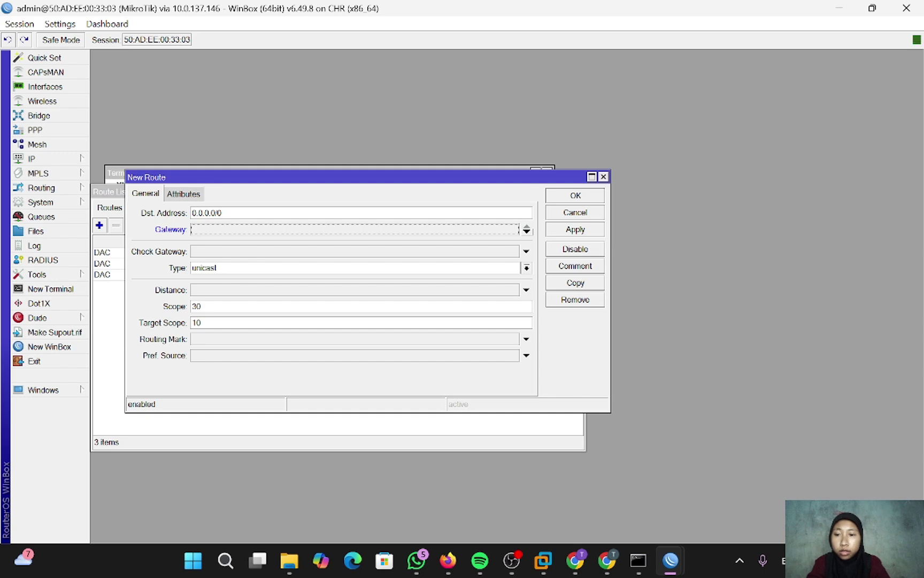
type("1")
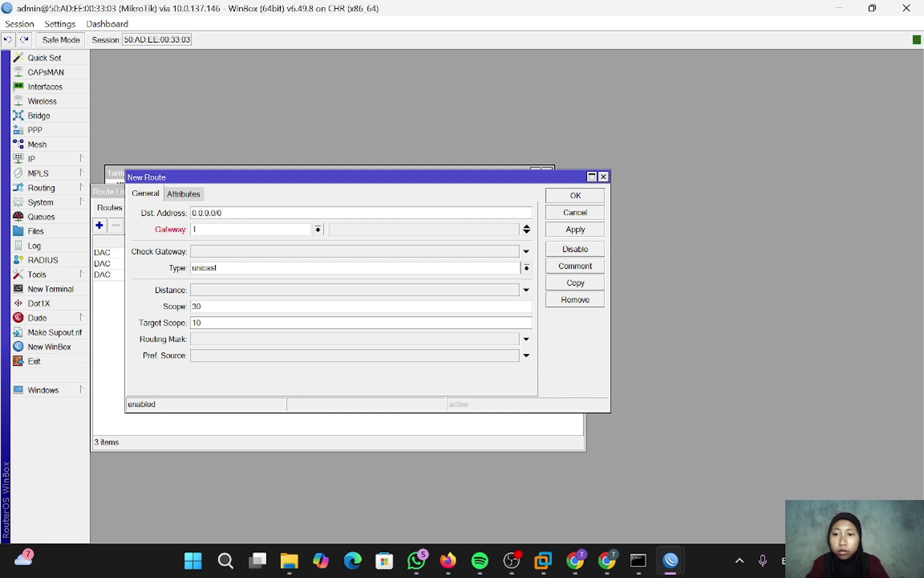
type("92.168")
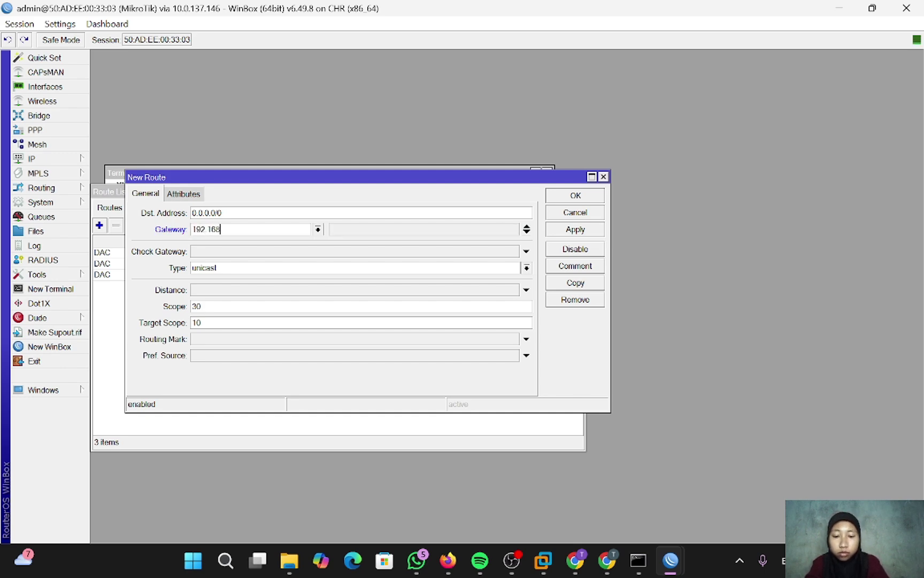
type(".1.1")
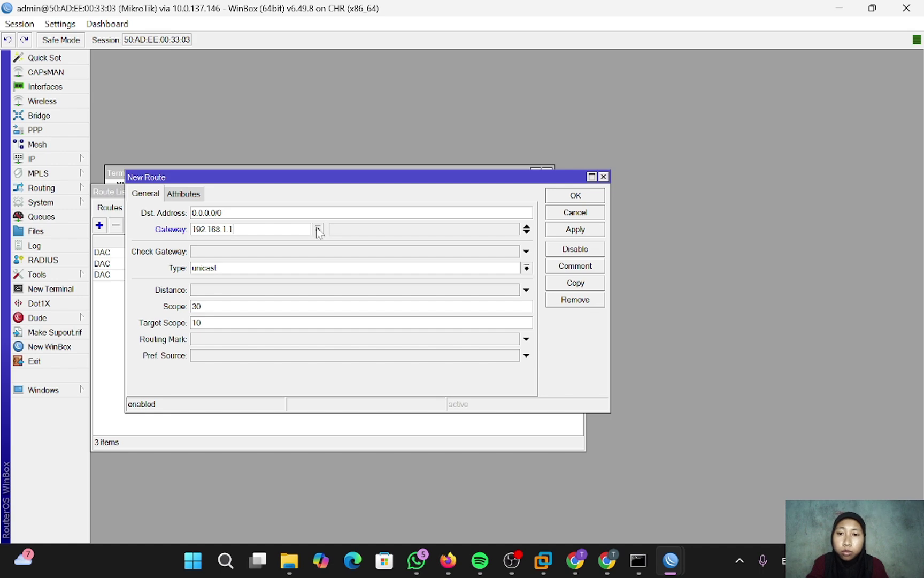
left_click(318, 230)
left_click(318, 229)
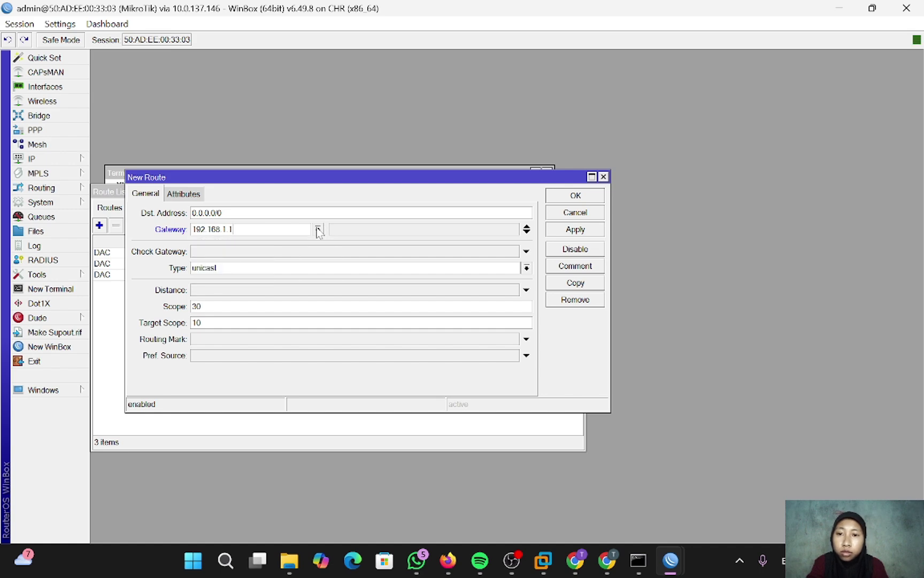
- Set the second gateway to 172.16.1.1 and apply and save the route
left_click(527, 232)
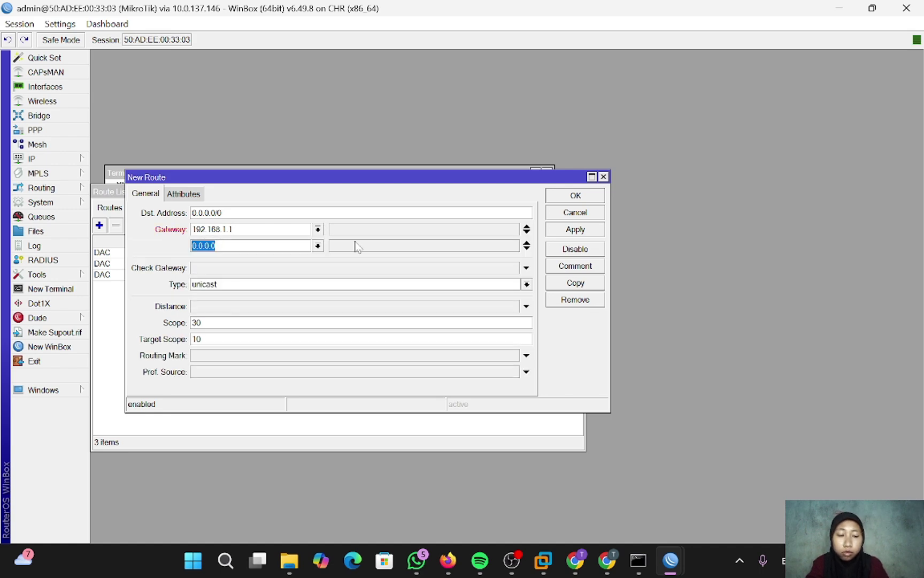
key("BackSpace")
type("172.168")
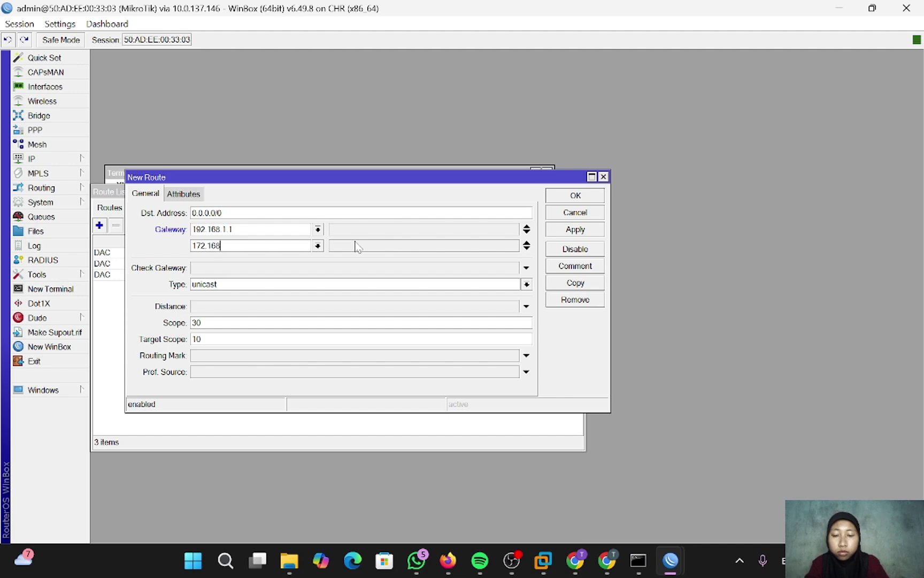
key("BackSpace")
type(".1.1")
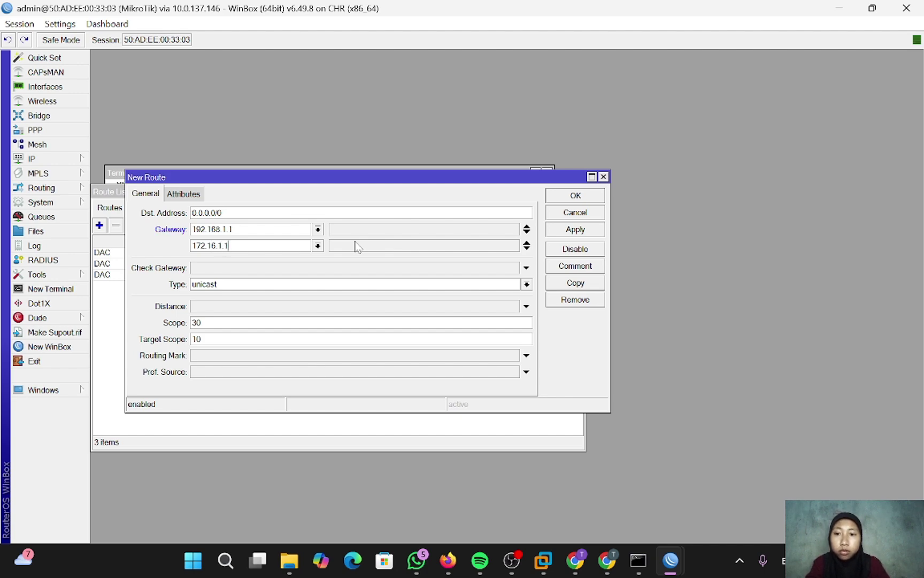
left_click(575, 230)
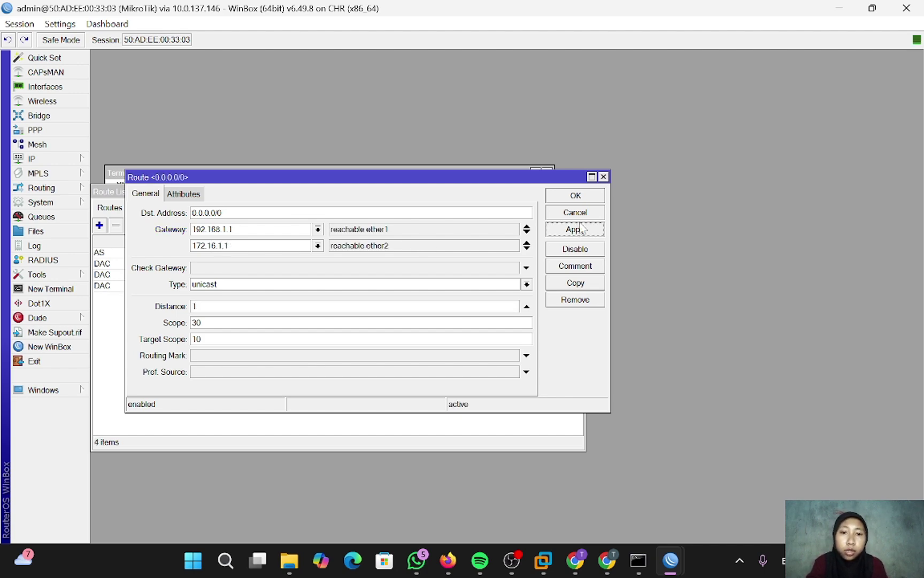
left_click(575, 196)
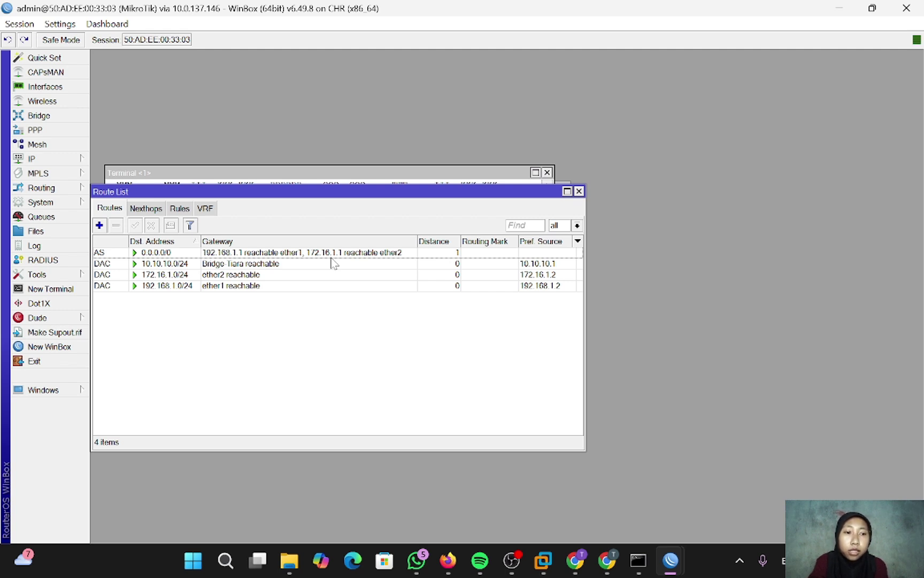
- Replace the old terminal with a new router terminal and run 'ip route print'
left_click(547, 172)
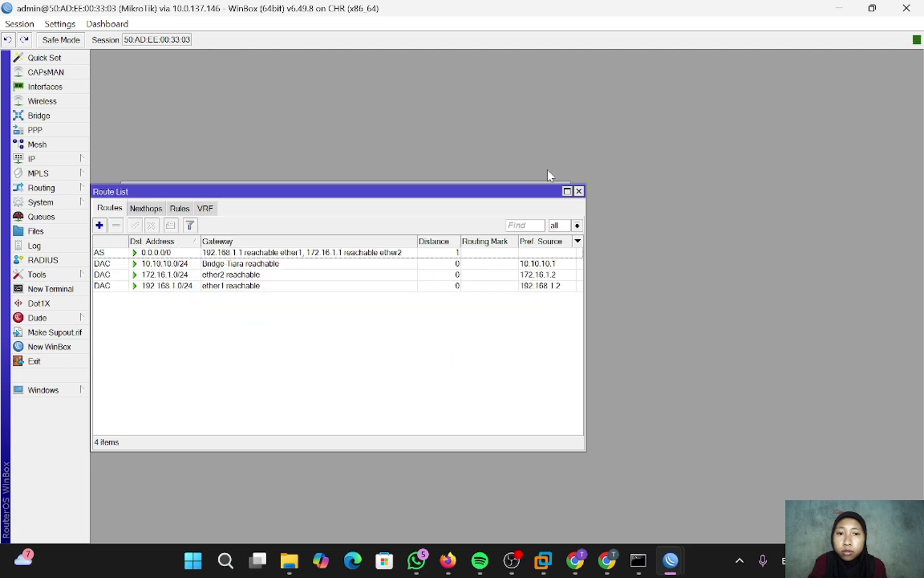
left_click(68, 291)
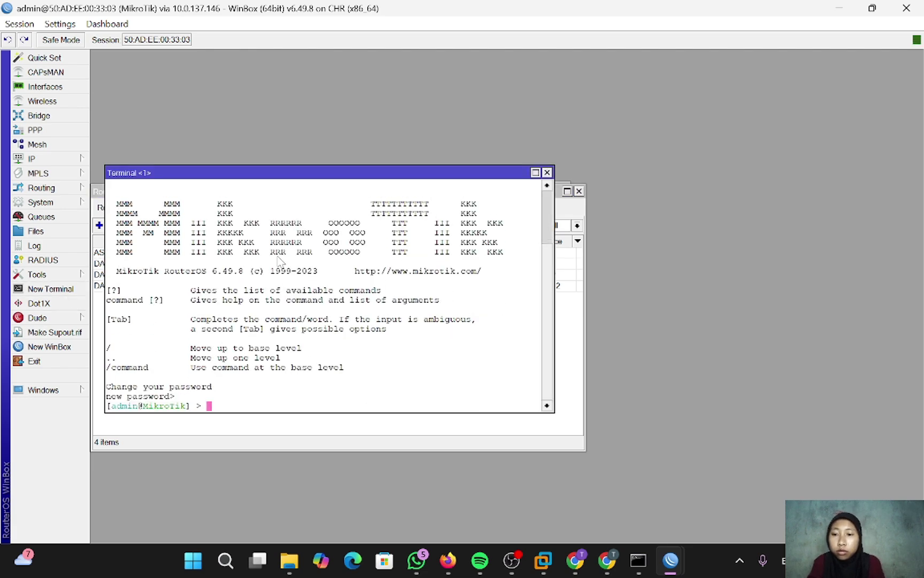
type("ip ")
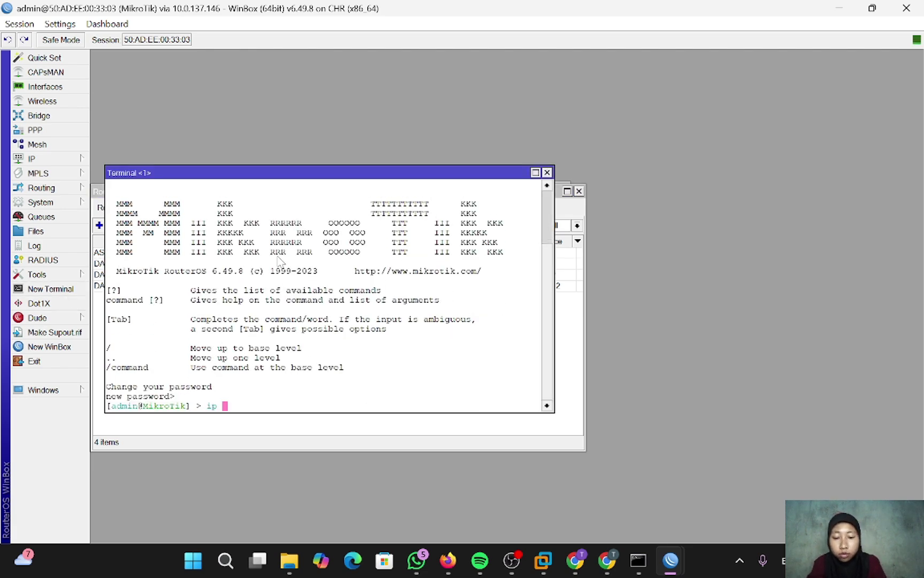
type("route print")
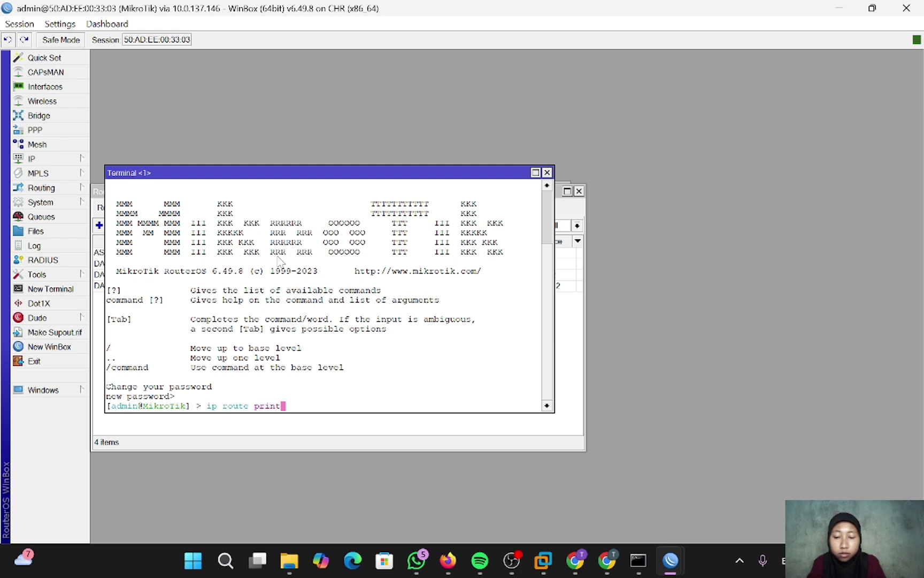
key("Return")
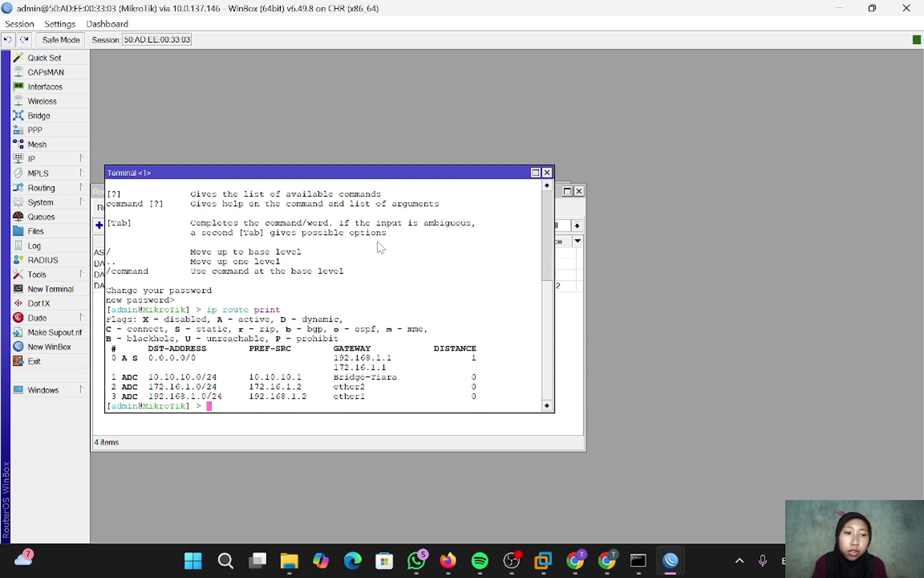
left_click(448, 560)
- Get VPC1 a DHCP lease with 'ip dhcp' and ping 8.8.8.8 for three replies
type("i")
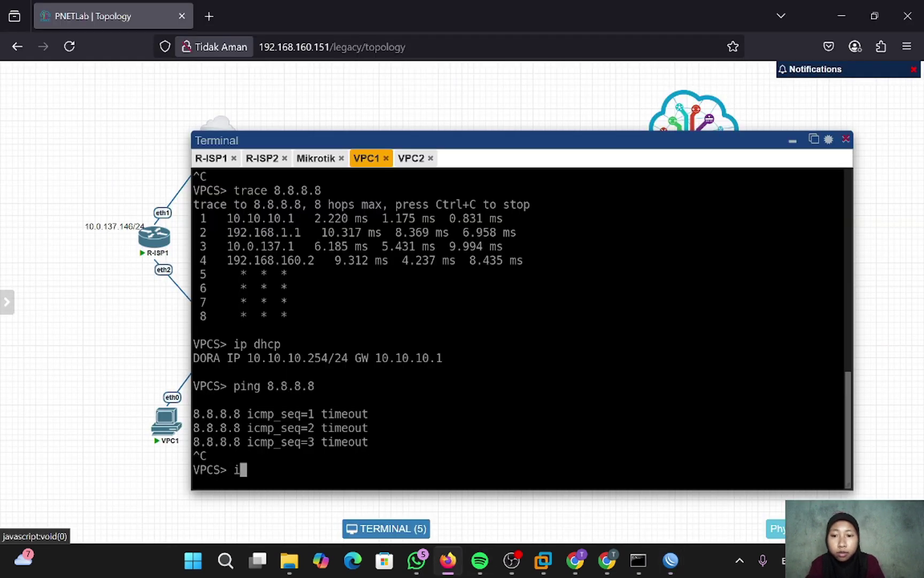
type("p dhcp")
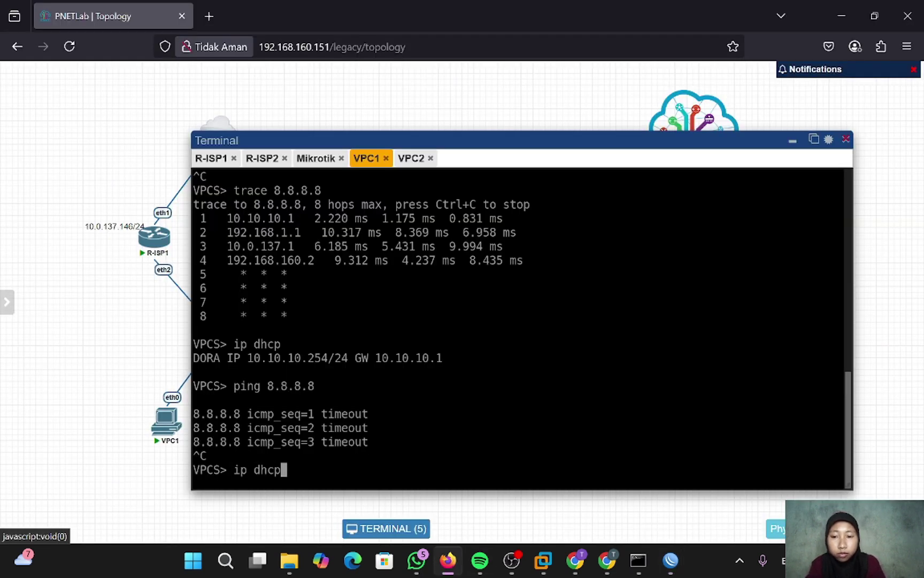
key("Return")
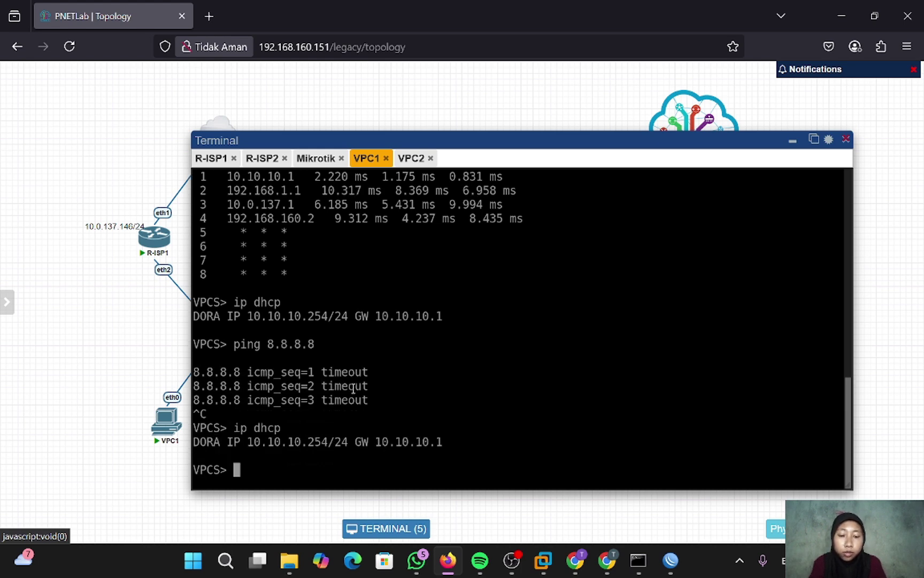
type("ping 8")
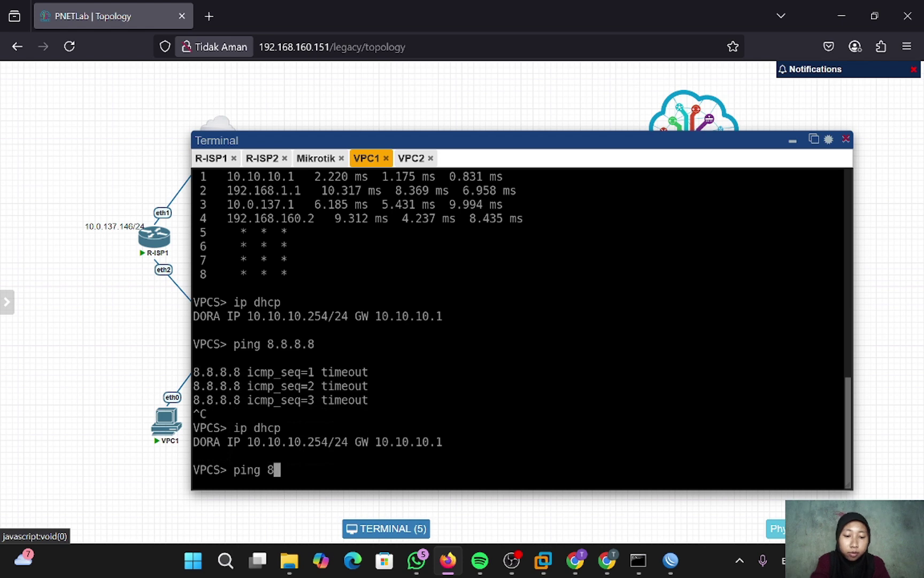
type(".8.8.8")
key("Return")
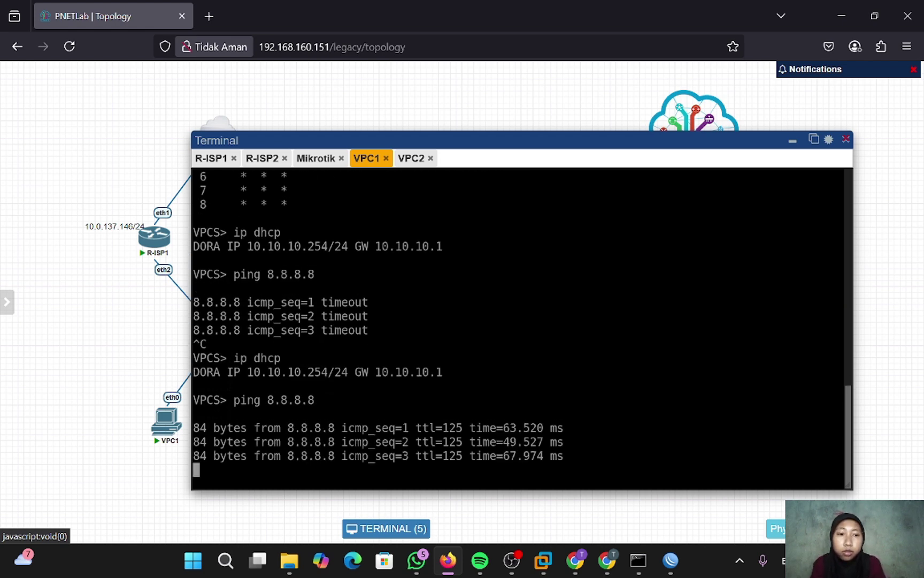
key("ctrl+c")
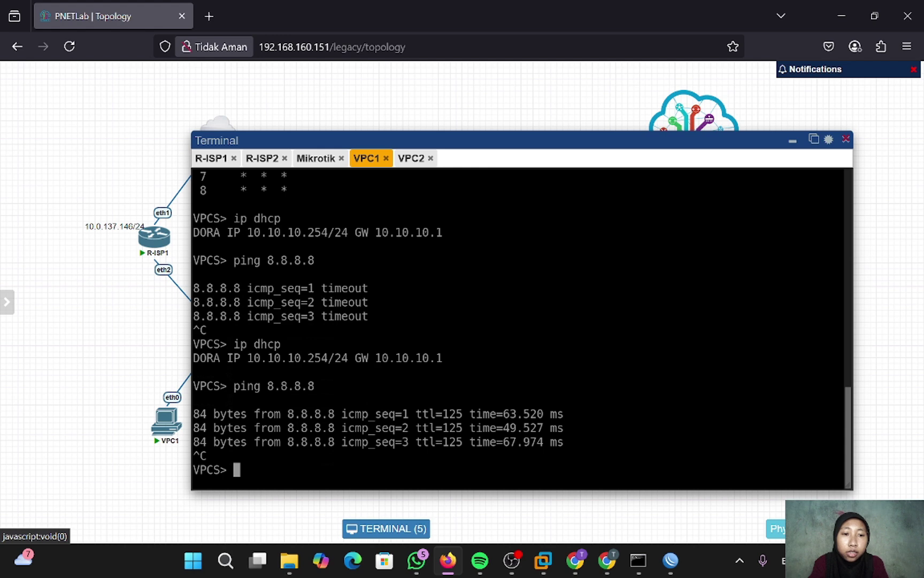
- Trace VPC1's route to 8.8.8.8, stopping once it stalls
type("tr")
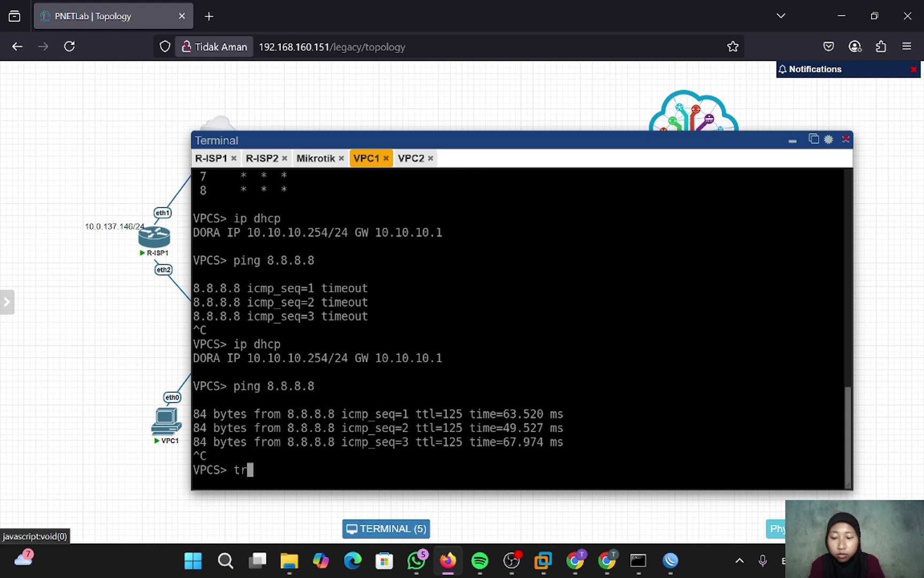
type("ace .")
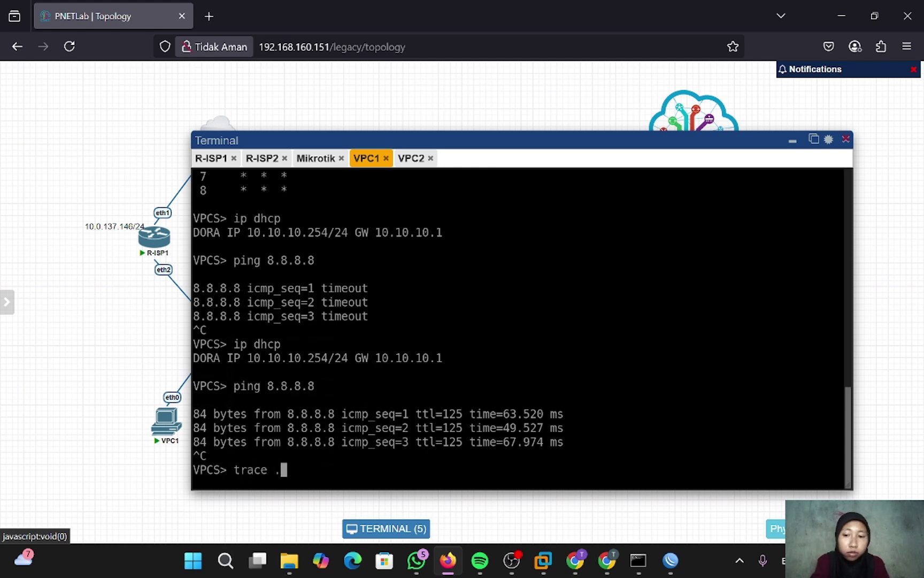
key("BackSpace")
type("8.8.8.8")
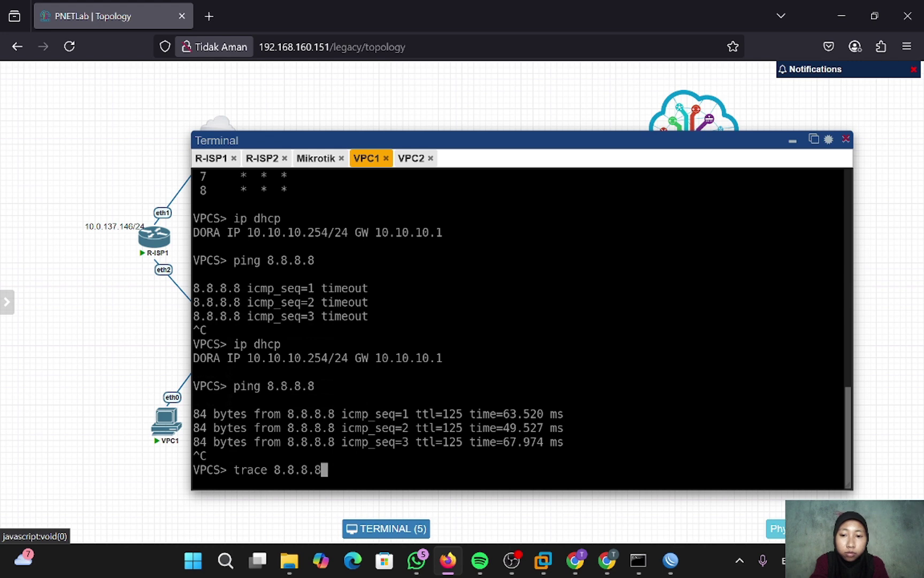
key("Return")
key("ctrl+c")
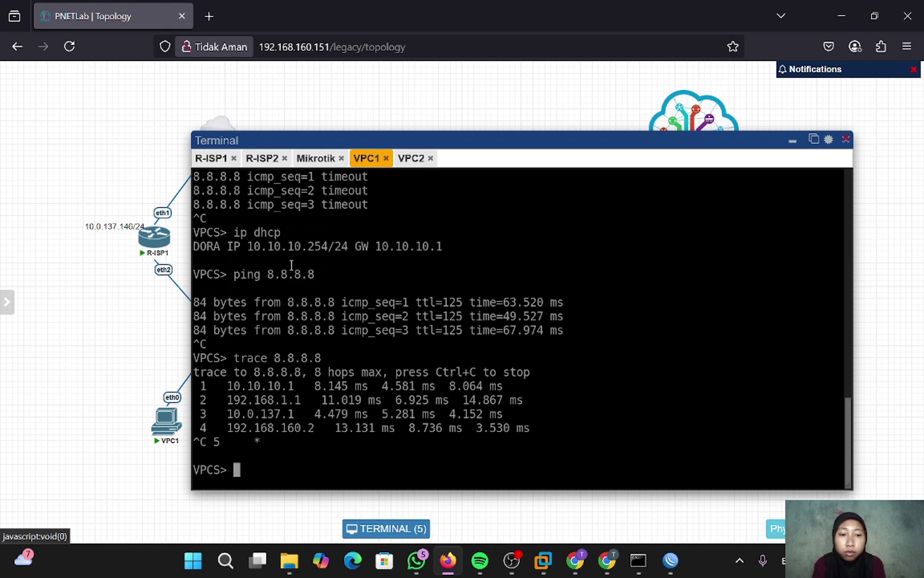
- On VPC2, get a DHCP lease, then ping and trace 8.8.8.8
left_click(401, 159)
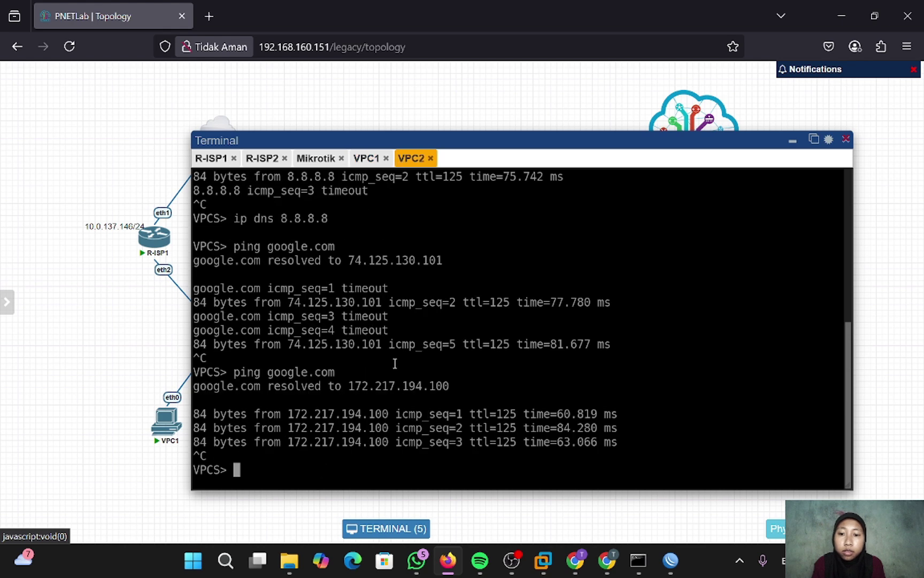
type("ip dhc")
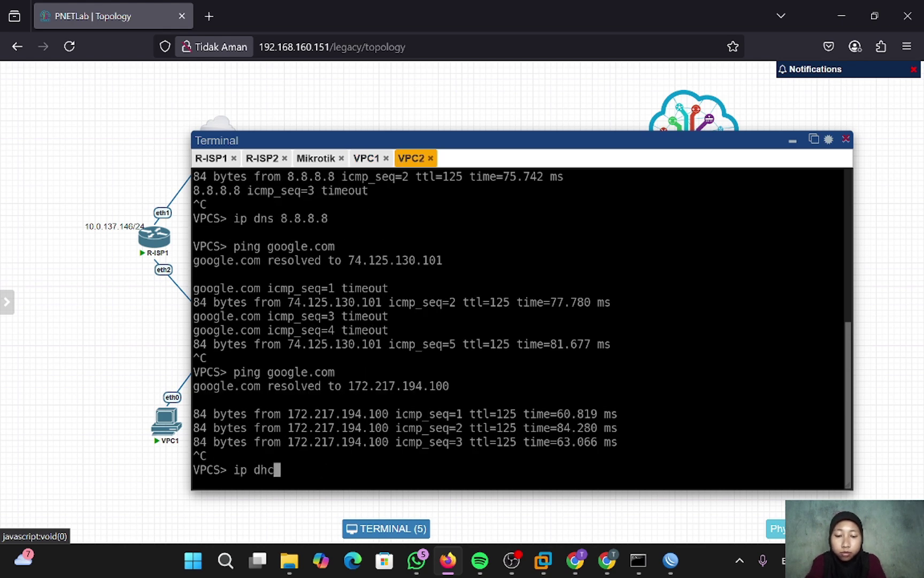
type("p")
key("Return")
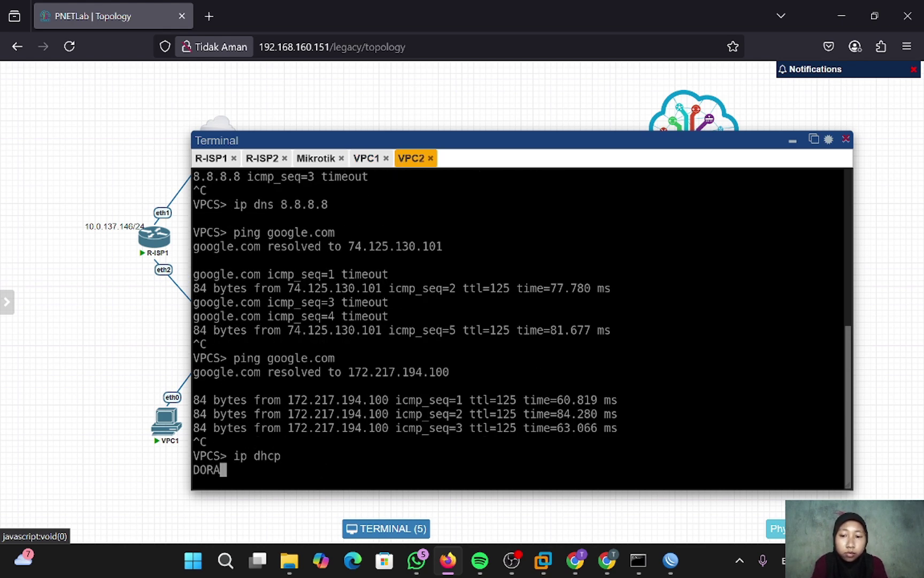
type("p")
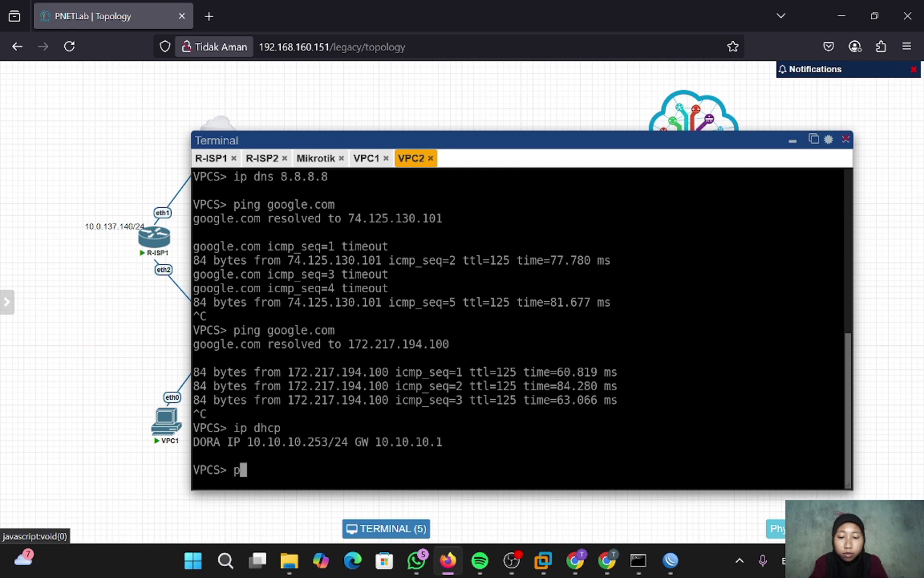
type("ing 8.8.8.8")
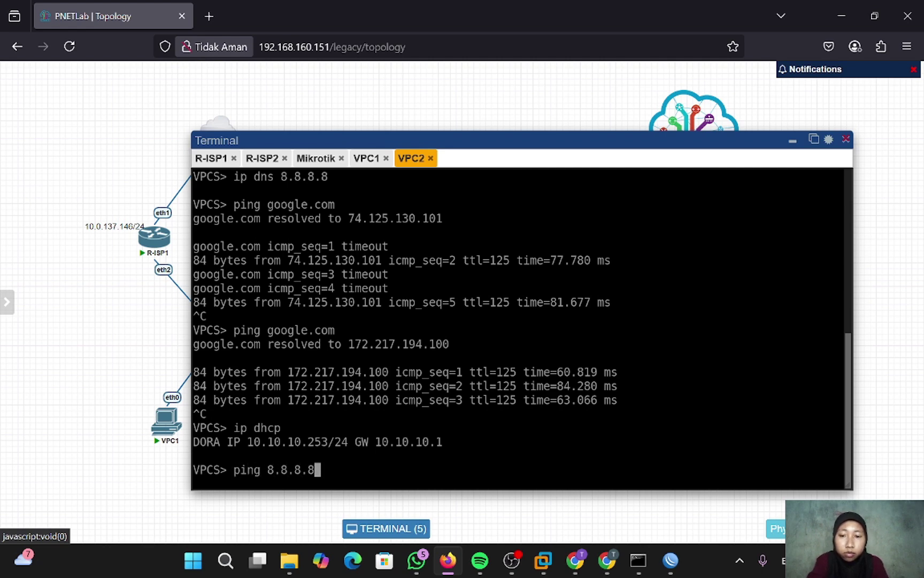
key("Return")
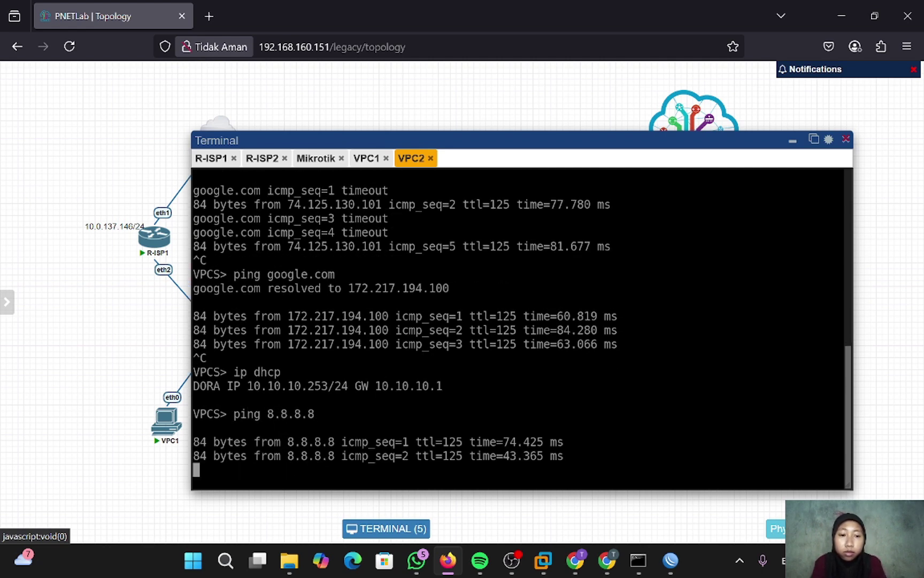
key("ctrl+c")
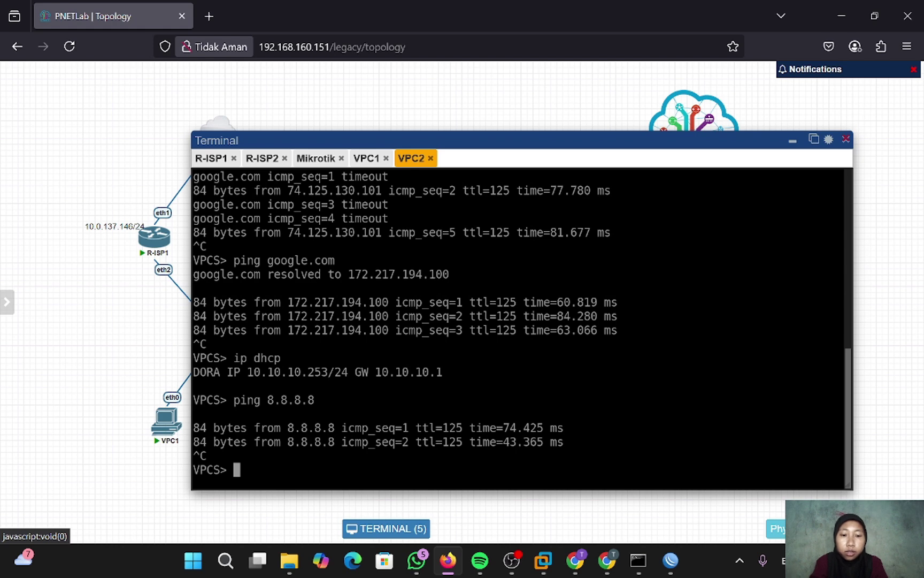
type("trace ")
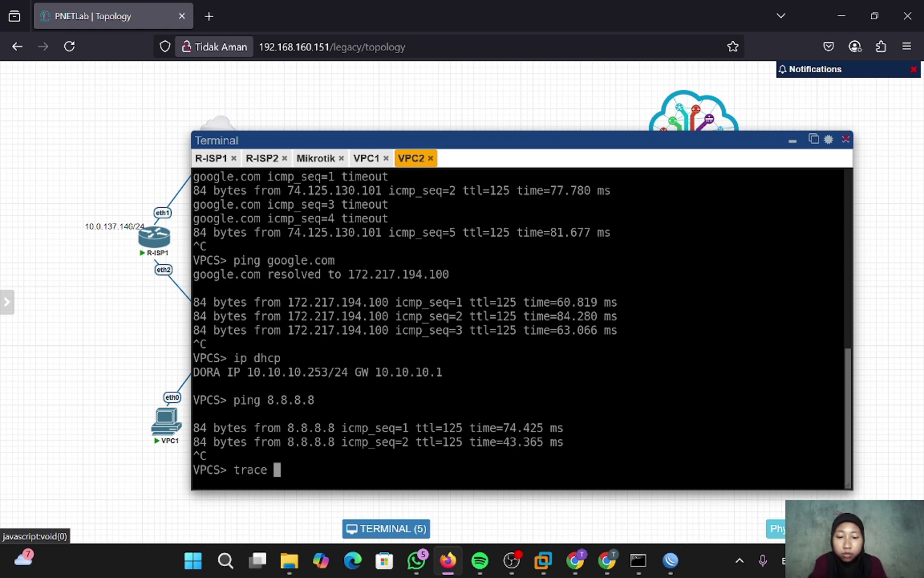
type("8.8.8.8")
key("Return")
key("ctrl+c")
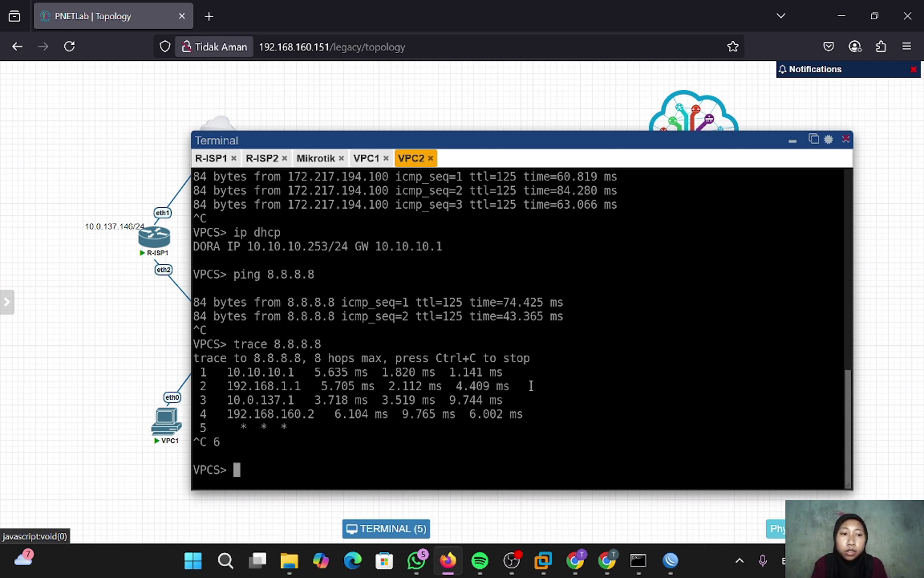
- Set VPC2's DNS server to 8.8.8.8, then ping and trace google.com
type("ip")
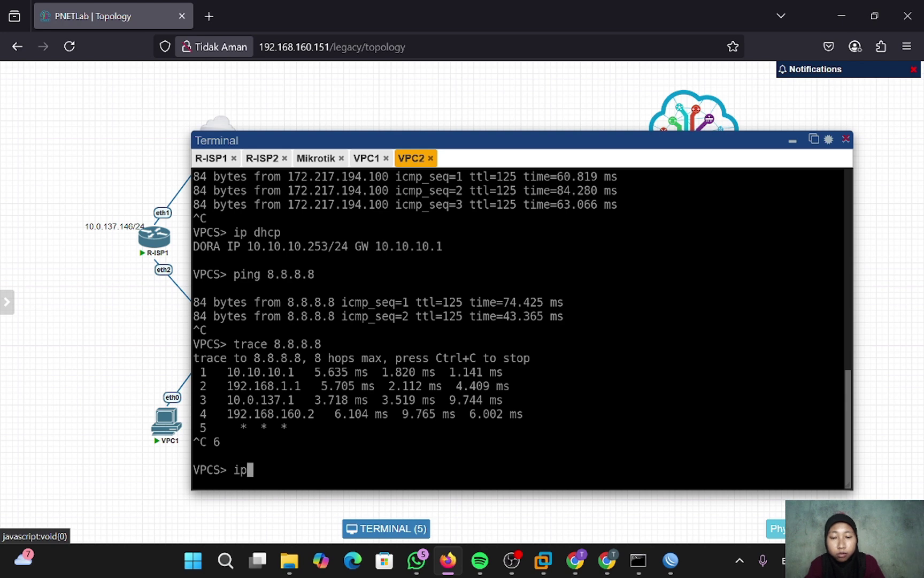
type(" dns 8.8.8.8")
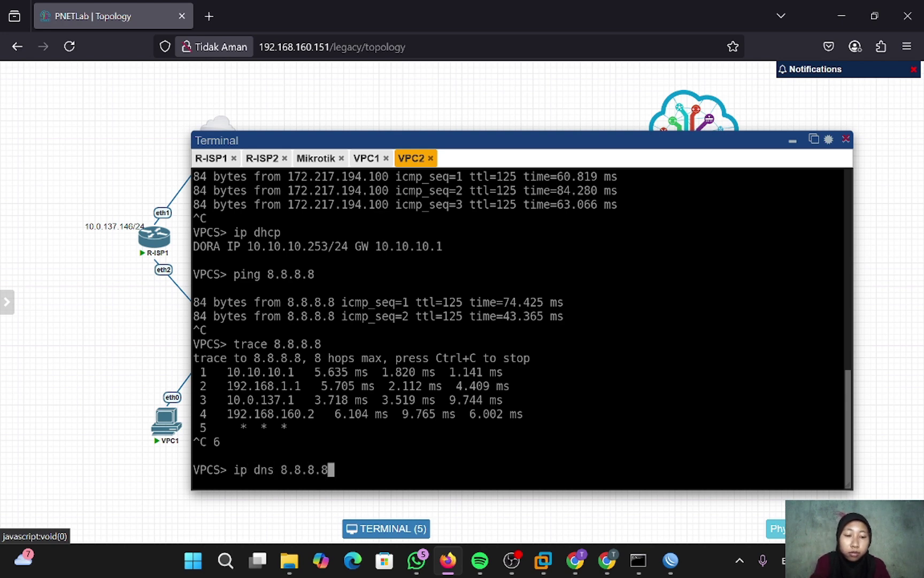
key("Return")
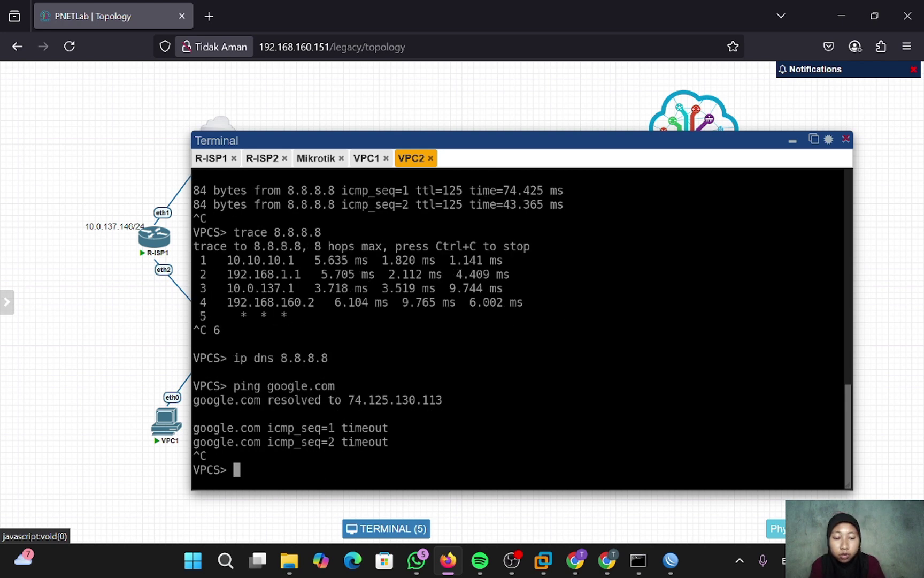
key("Up")
key("Return")
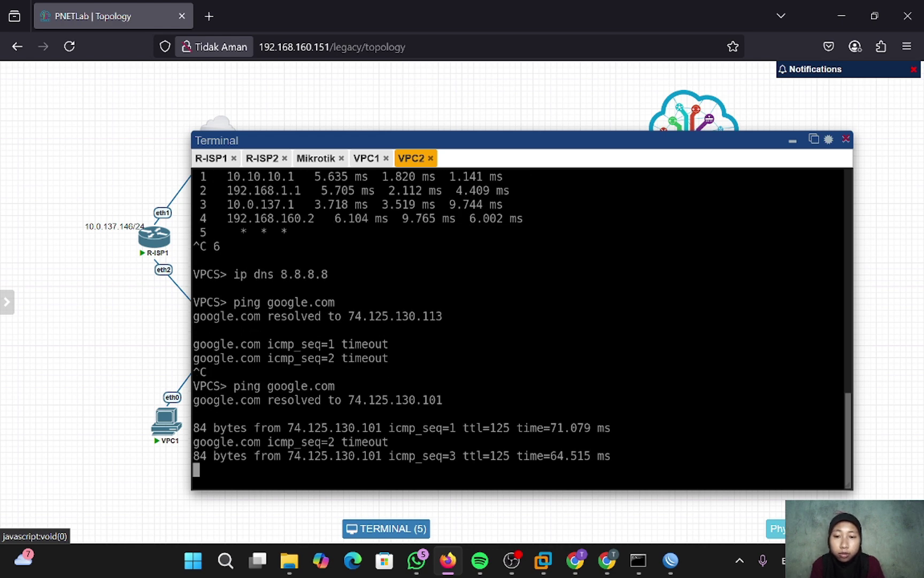
key("ctrl+c")
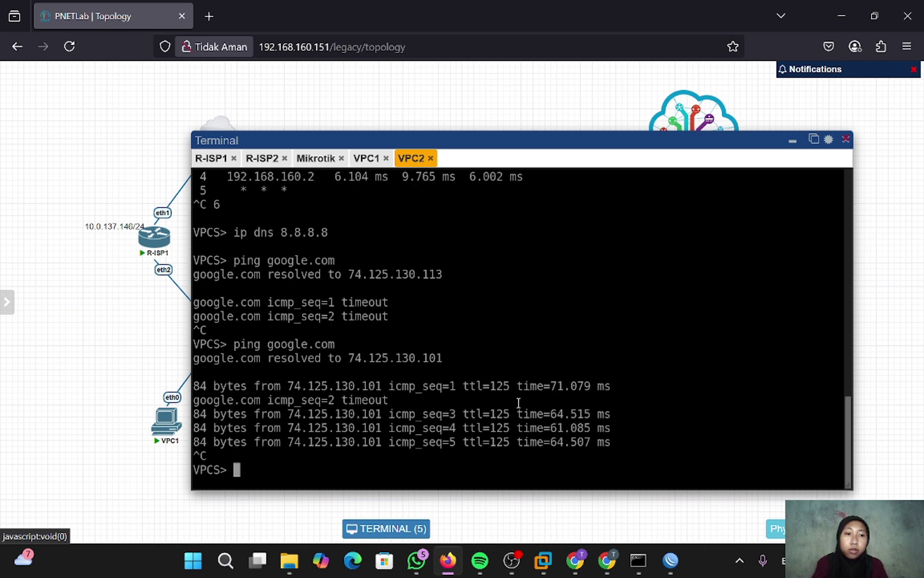
type("tr")
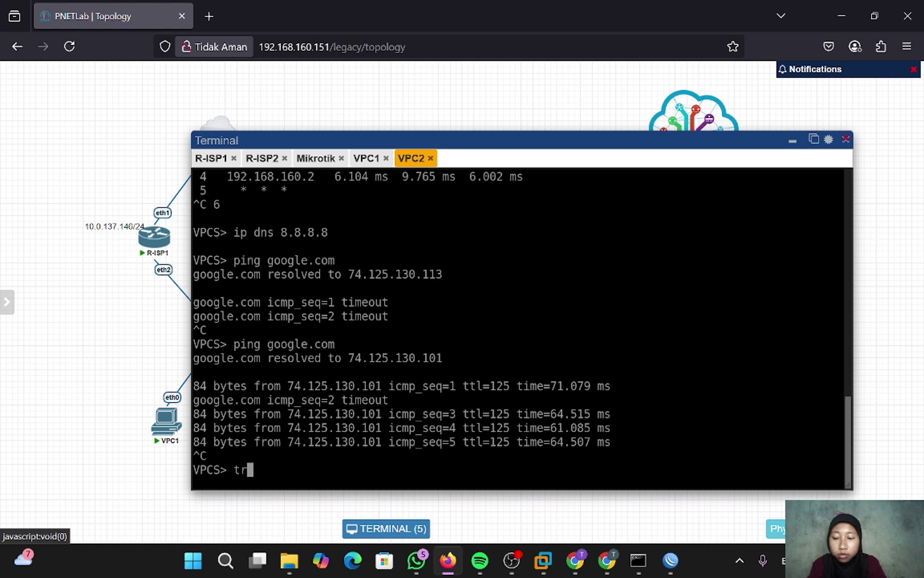
type("ace goo")
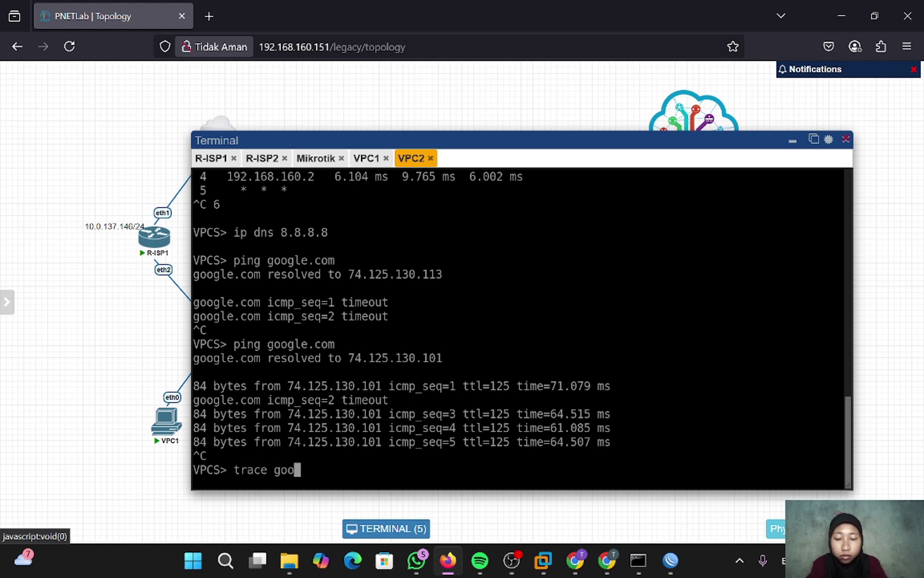
type("gle.com")
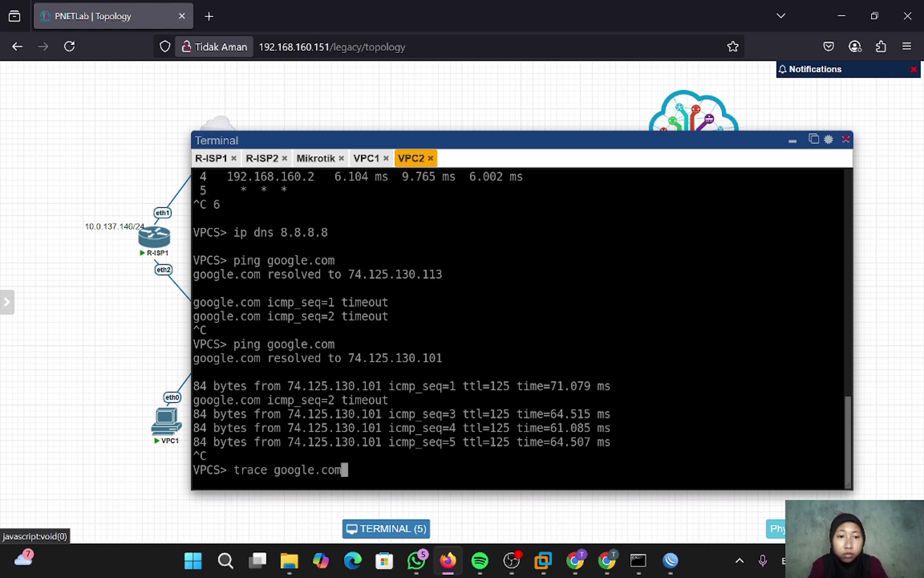
key("Return")
key("ctrl+c")
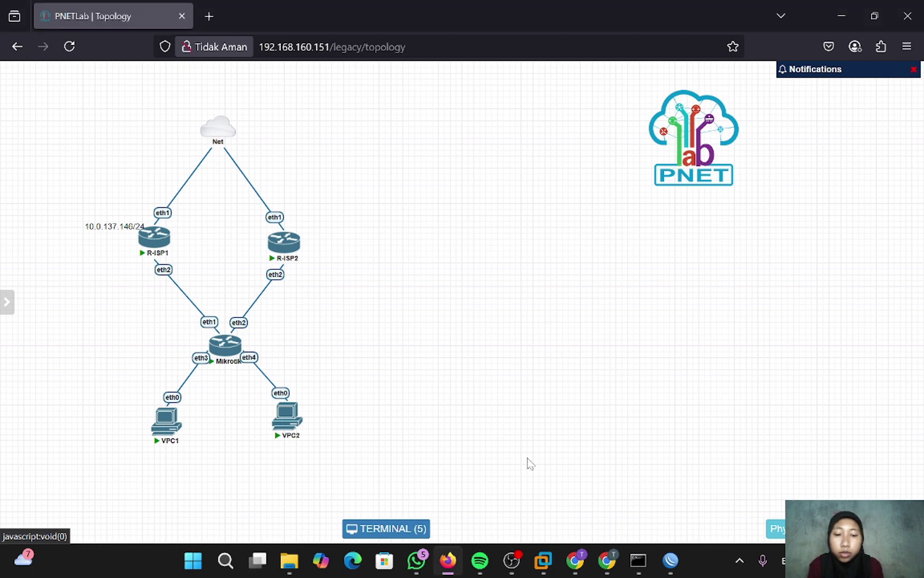
- On the MikroTik router, run a Tools > Traceroute to 8.8.8.8
mouse_move(671, 570)
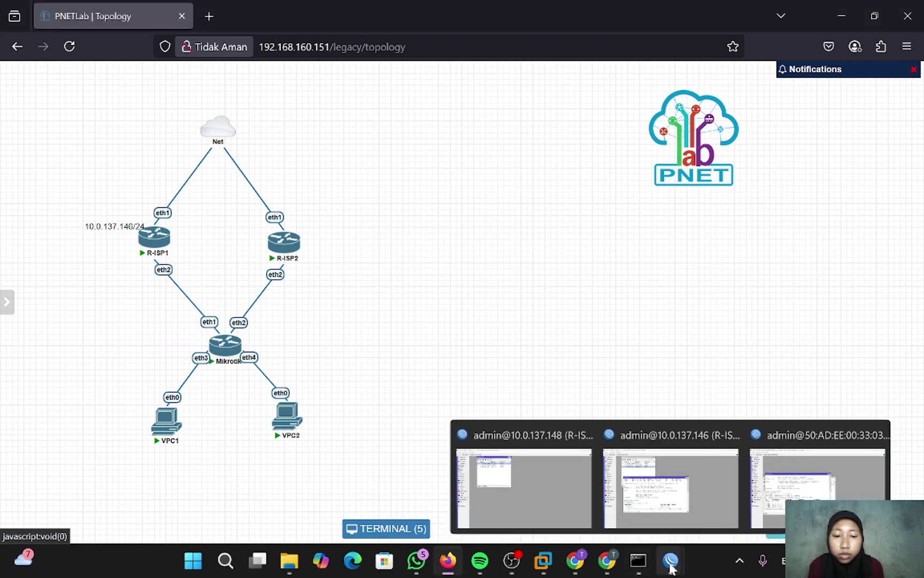
left_click(691, 510)
mouse_move(760, 489)
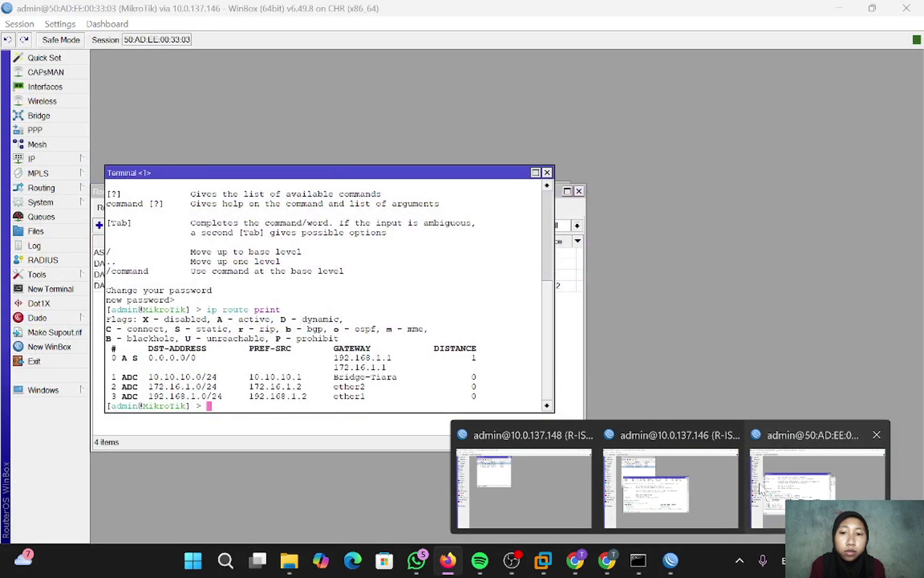
left_click(761, 488)
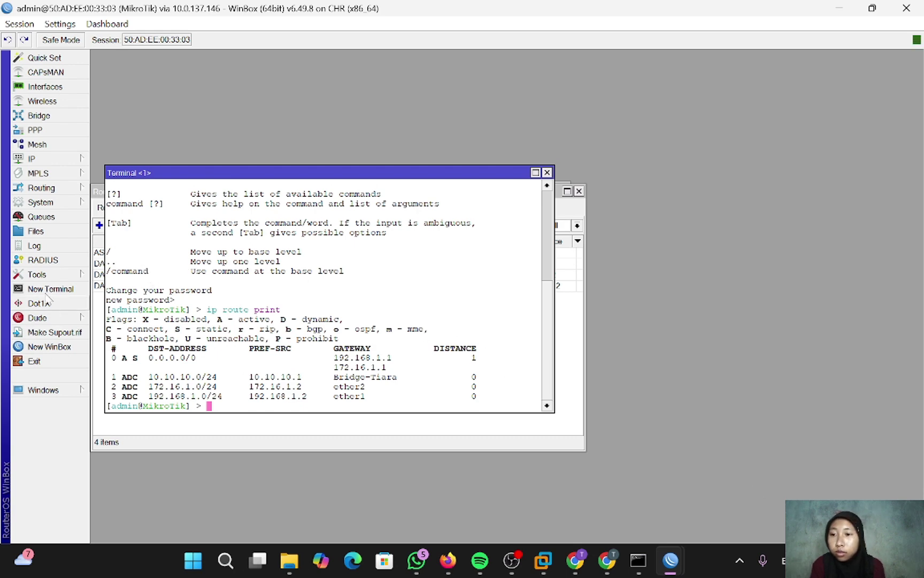
left_click(47, 275)
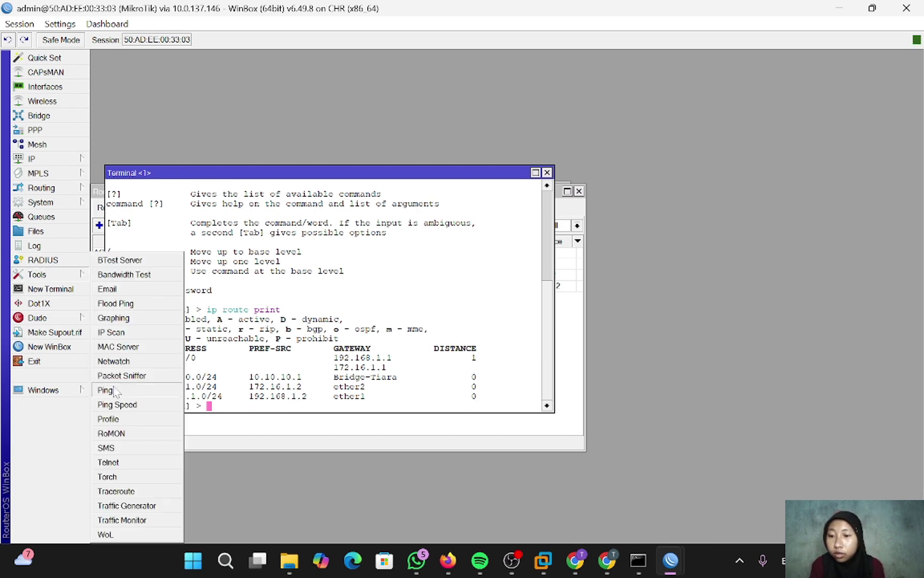
left_click(116, 491)
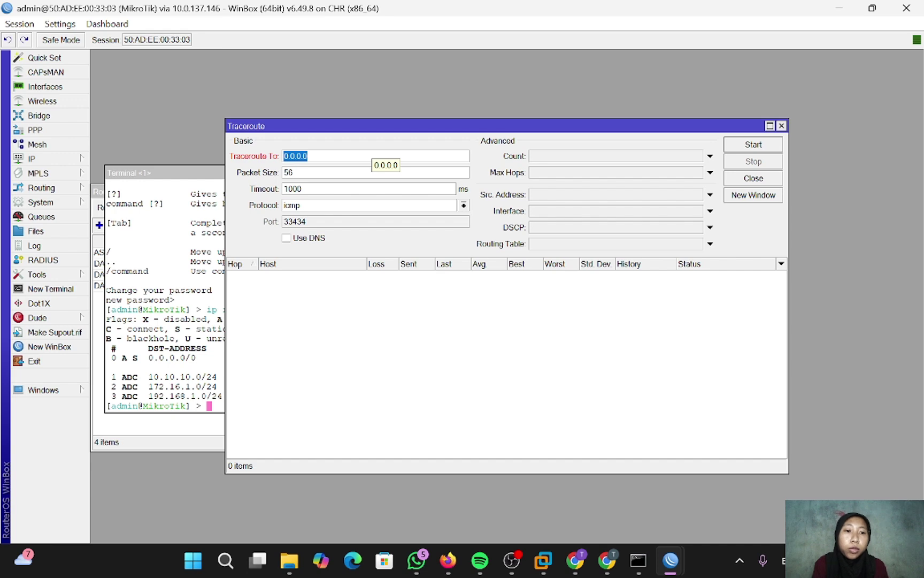
type("8.8.8.8")
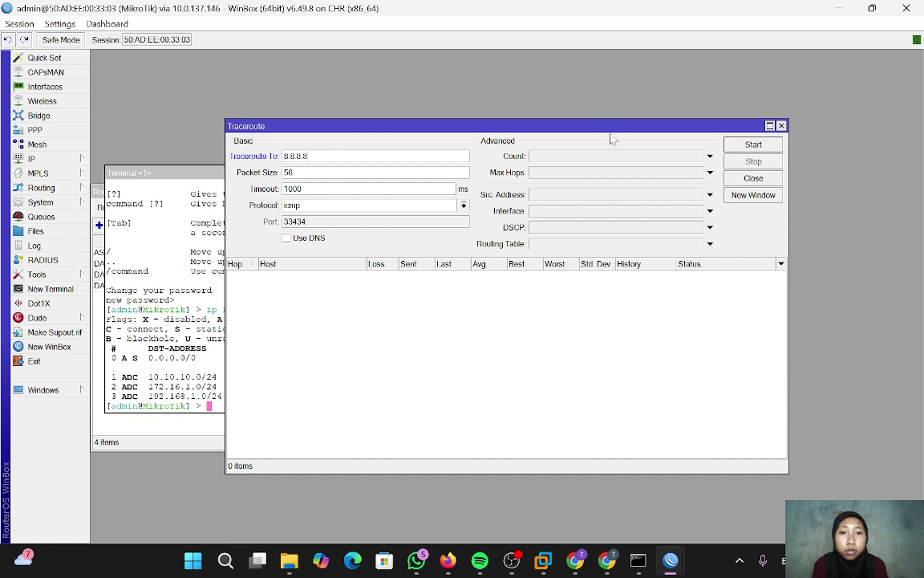
left_click_drag(611, 128, 443, 124)
left_click(585, 141)
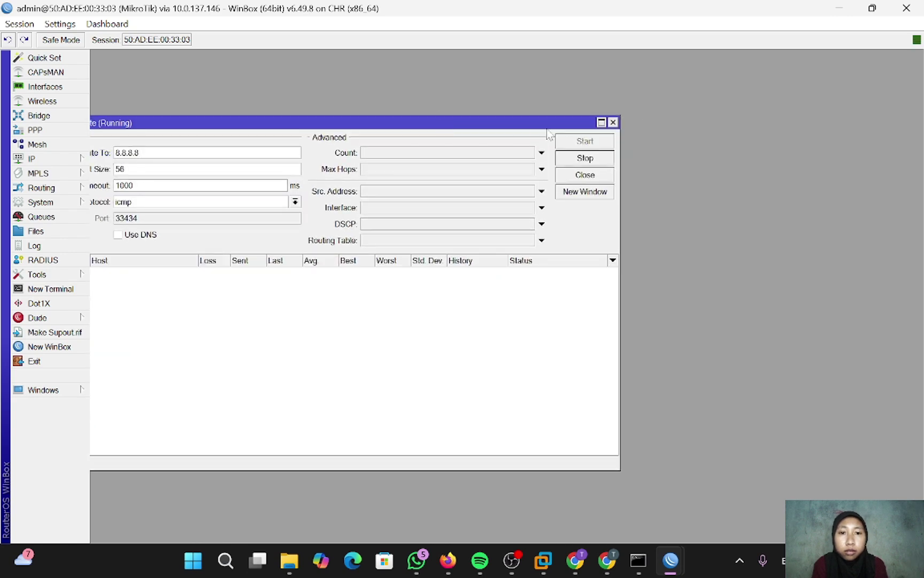
left_click_drag(534, 125, 595, 92)
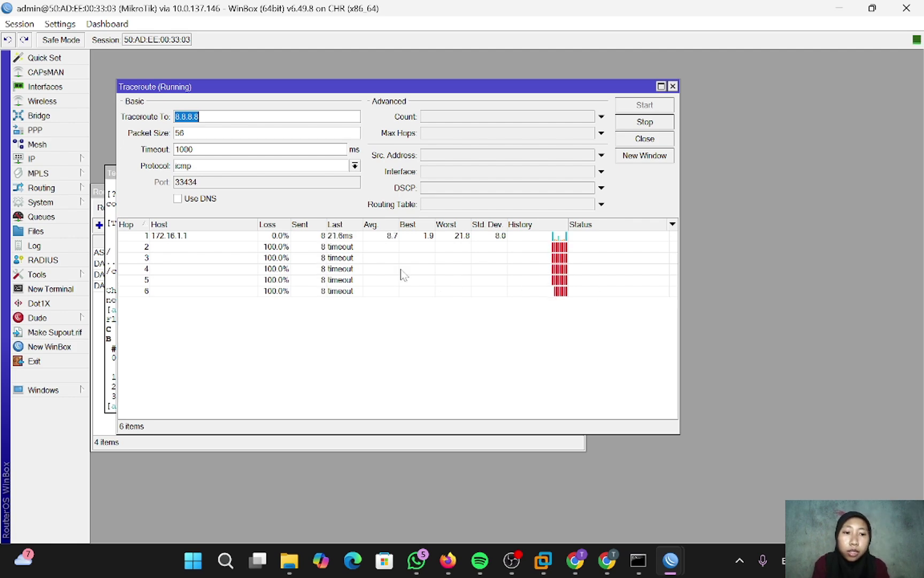
- Run 'ping facebook.com' in the Command Prompt
key("alt+Tab")
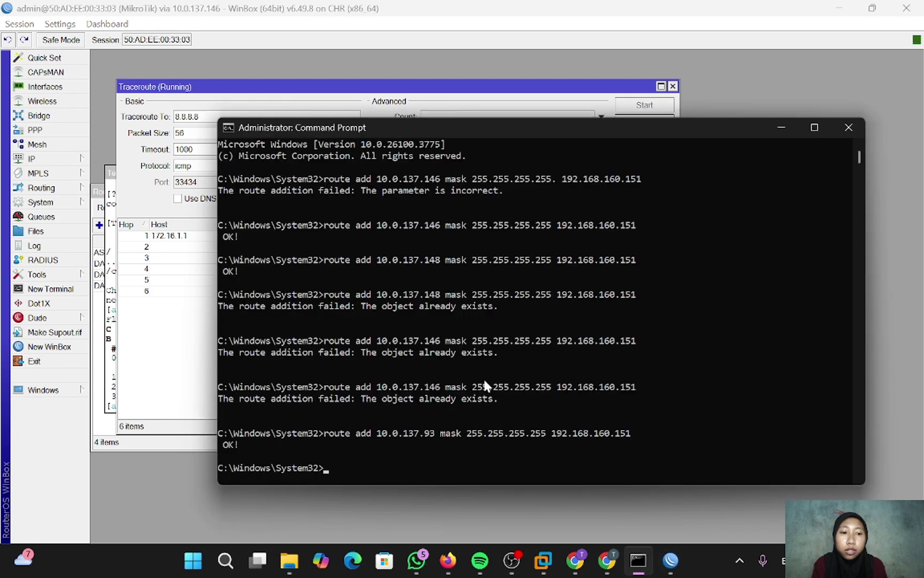
type("p")
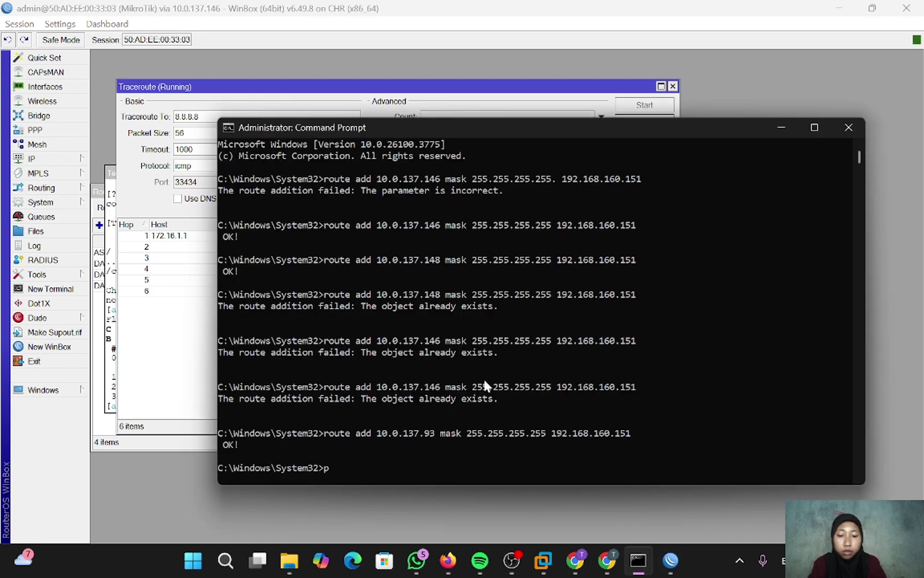
type("ing face")
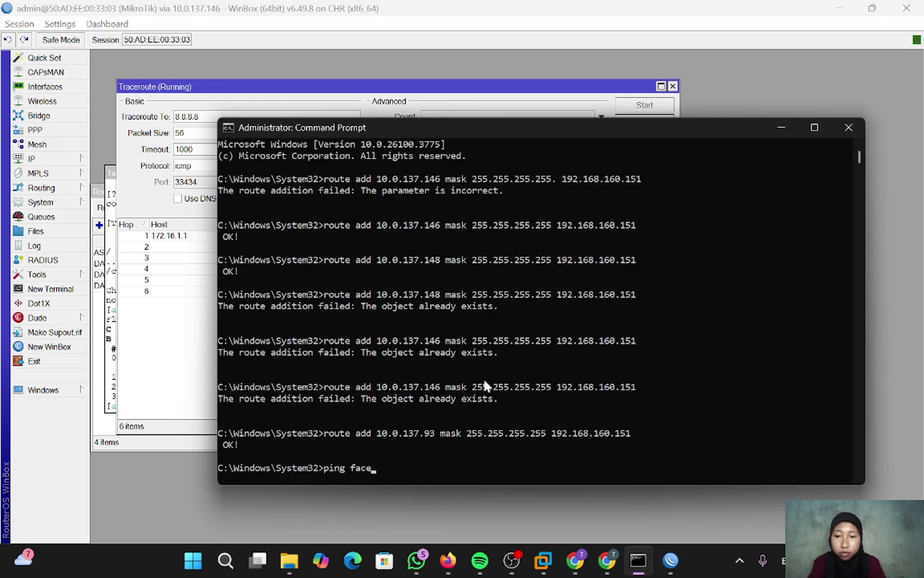
type("book.com")
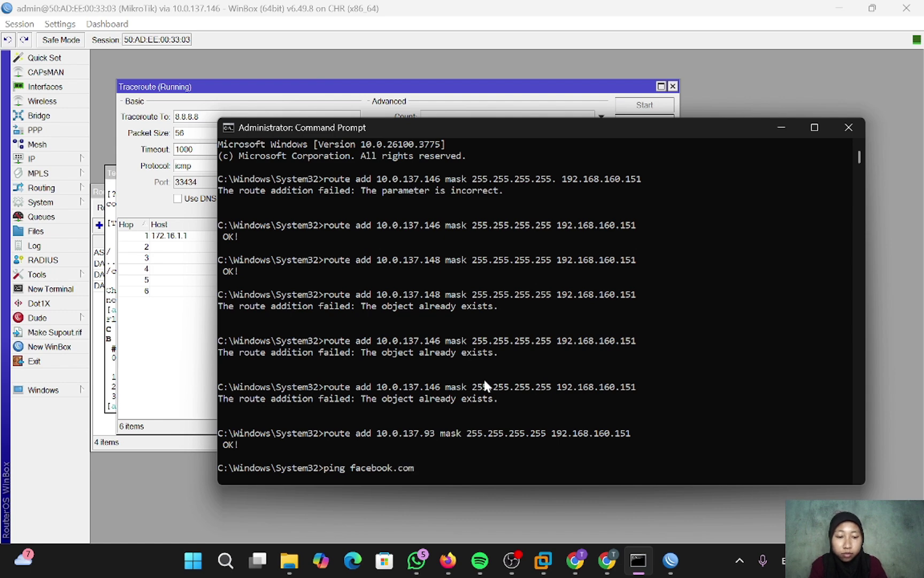
key("Return")
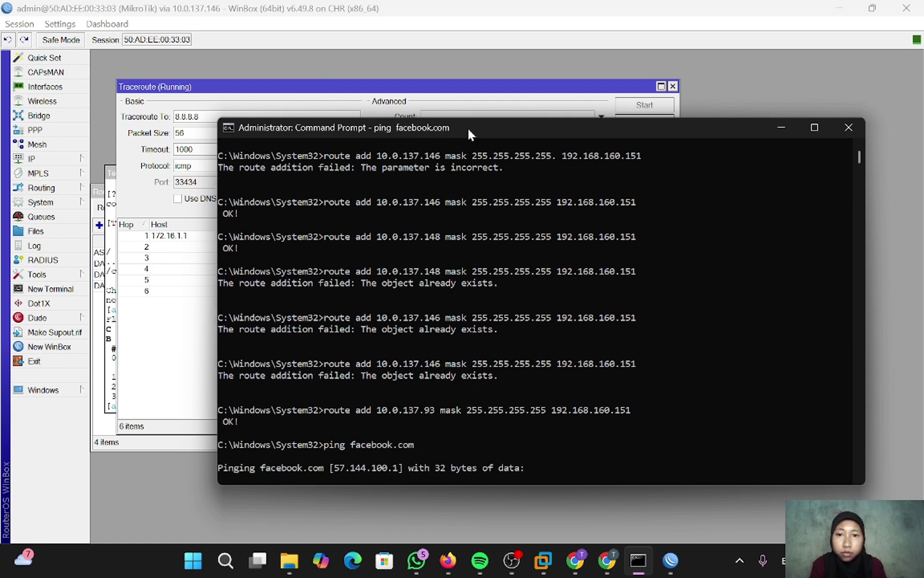
left_click_drag(469, 128, 454, 110)
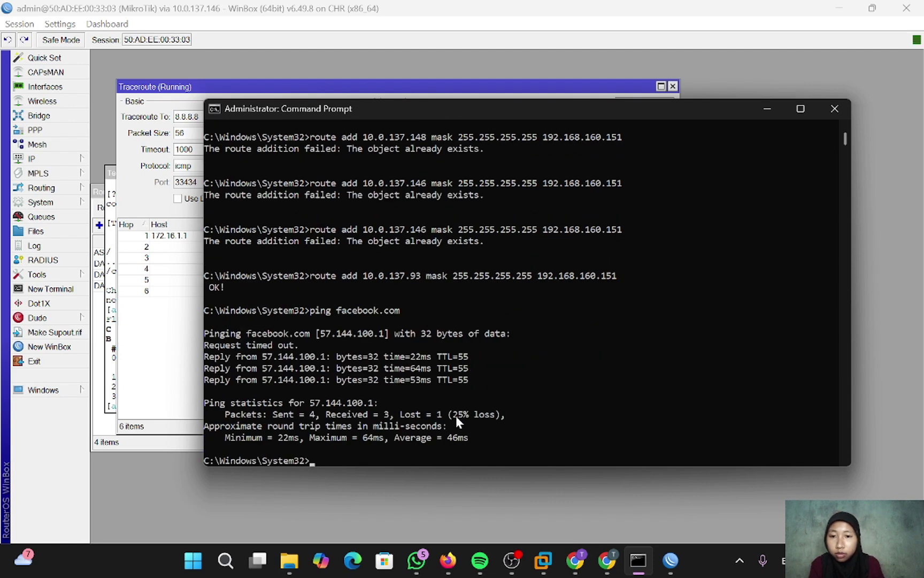
- Select and copy the resolved address 57.144.100.1
left_click(317, 332)
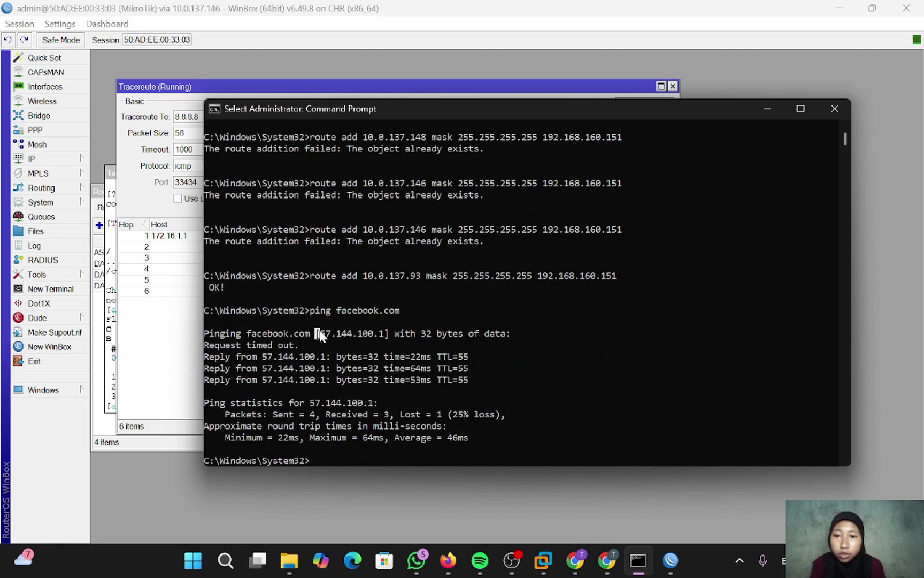
left_click_drag(319, 330, 324, 331)
triple_click(321, 328)
double_click(322, 334)
right_click(555, 334)
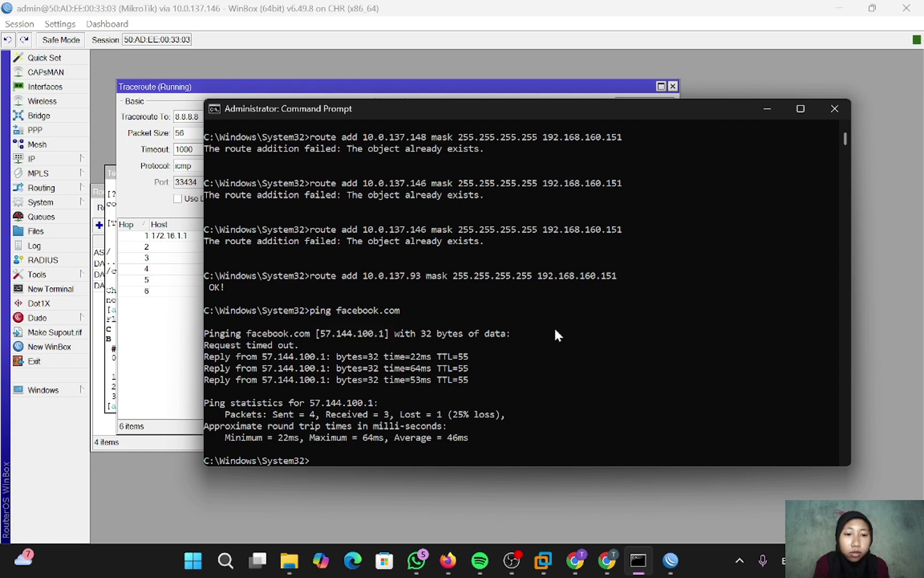
- Change the router traceroute target from 8.8.8.8 to 57.144.100.1 and restart it
mouse_move(672, 561)
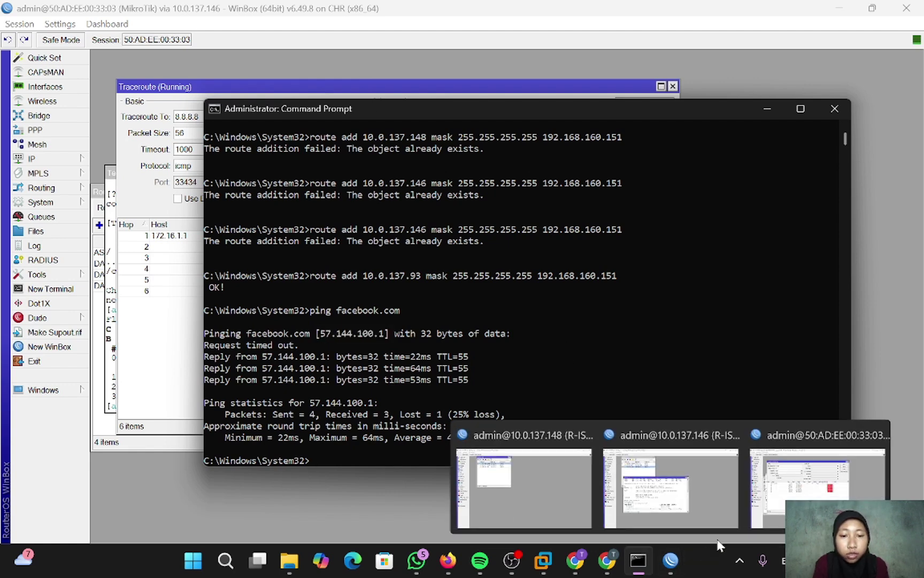
left_click(765, 514)
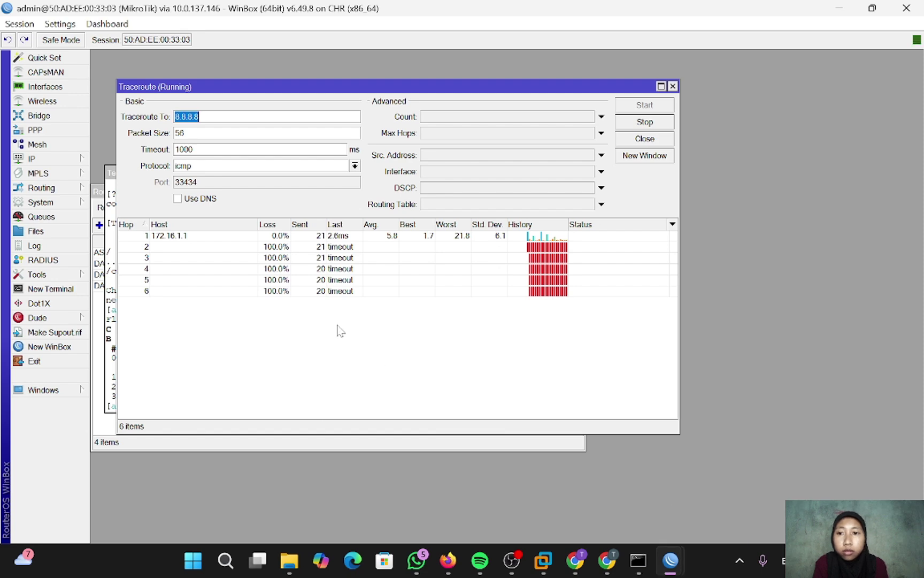
type("57.144.100.1")
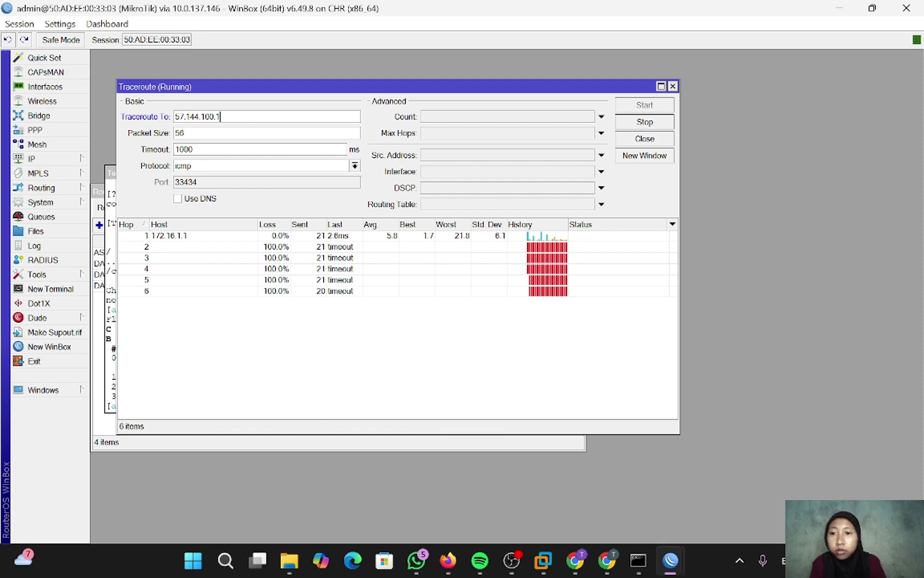
left_click(641, 123)
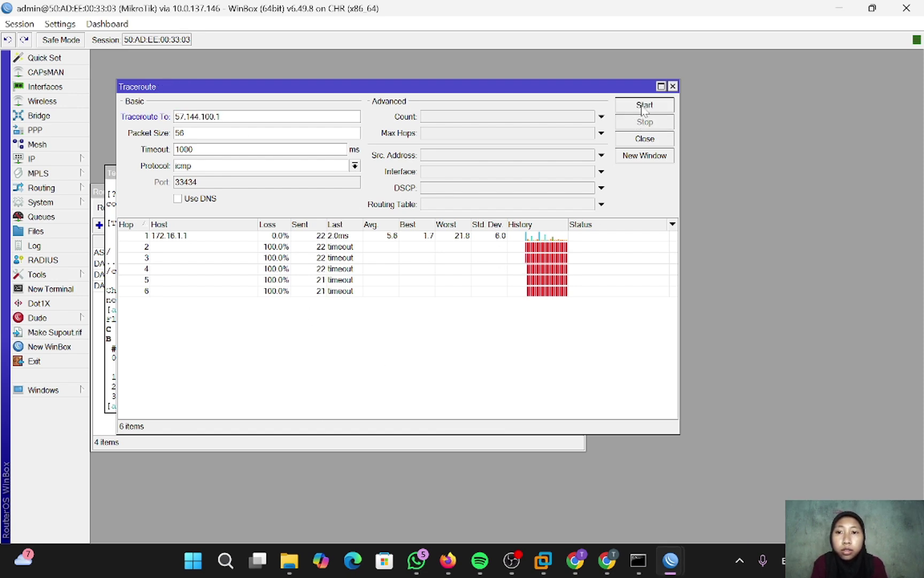
left_click(644, 106)
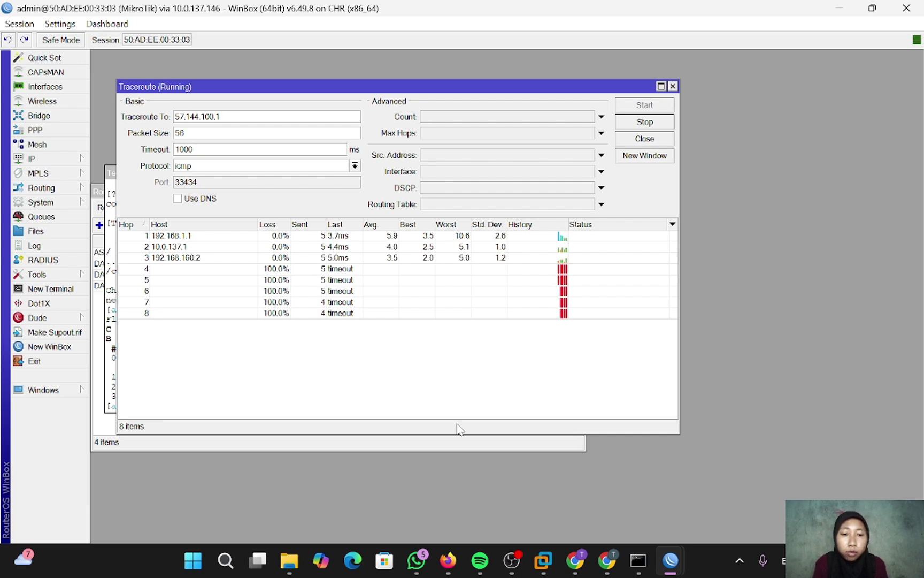
- From VPC1, ping 57.144.100.1 for three replies, then trace the route to it
key("alt+Tab")
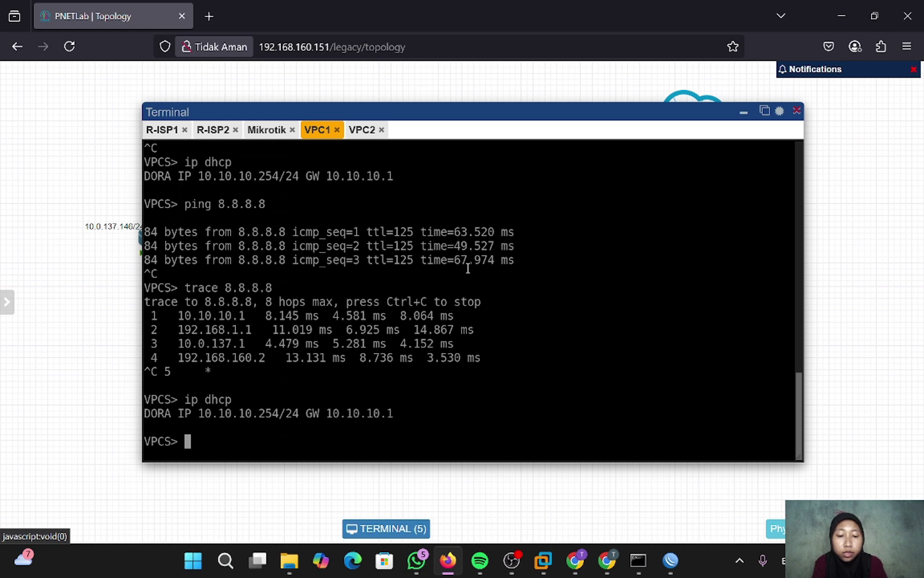
type("ping ")
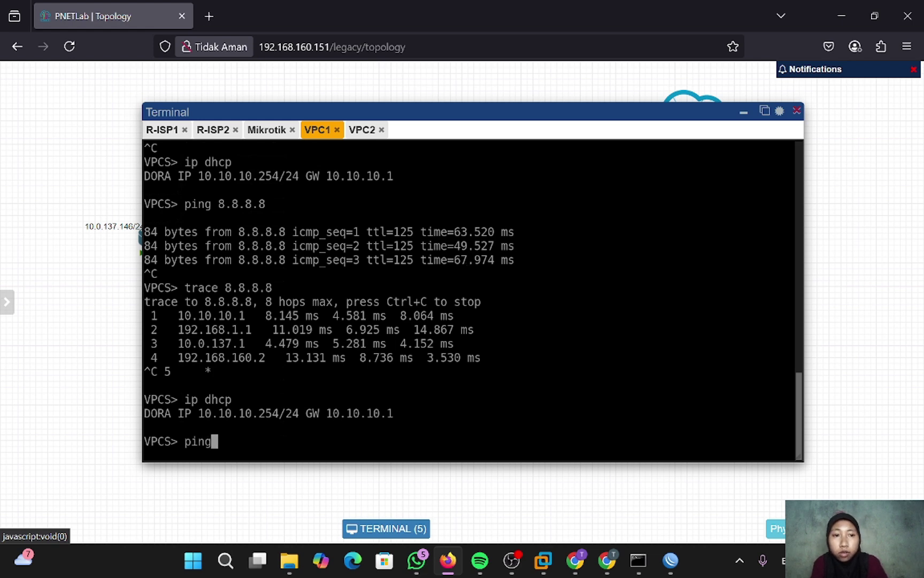
type("5")
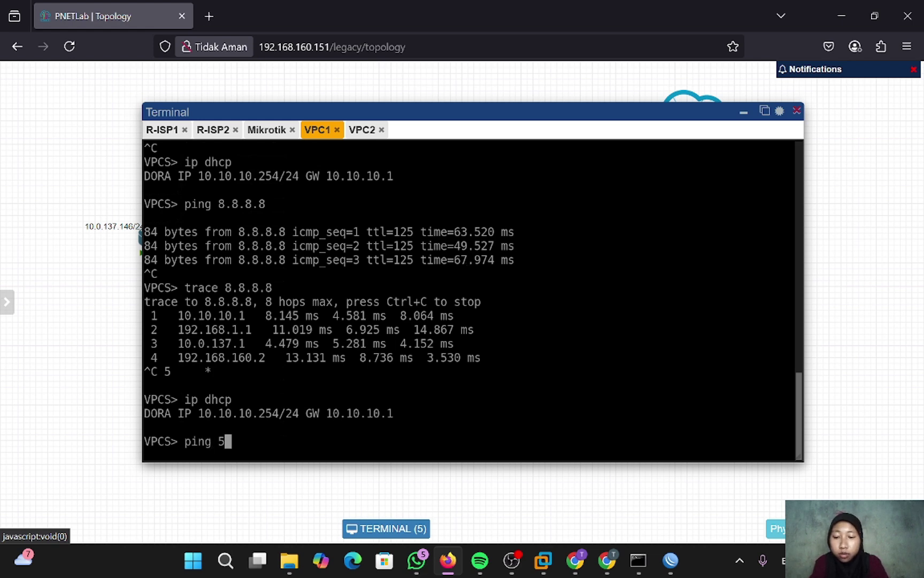
type("7.1")
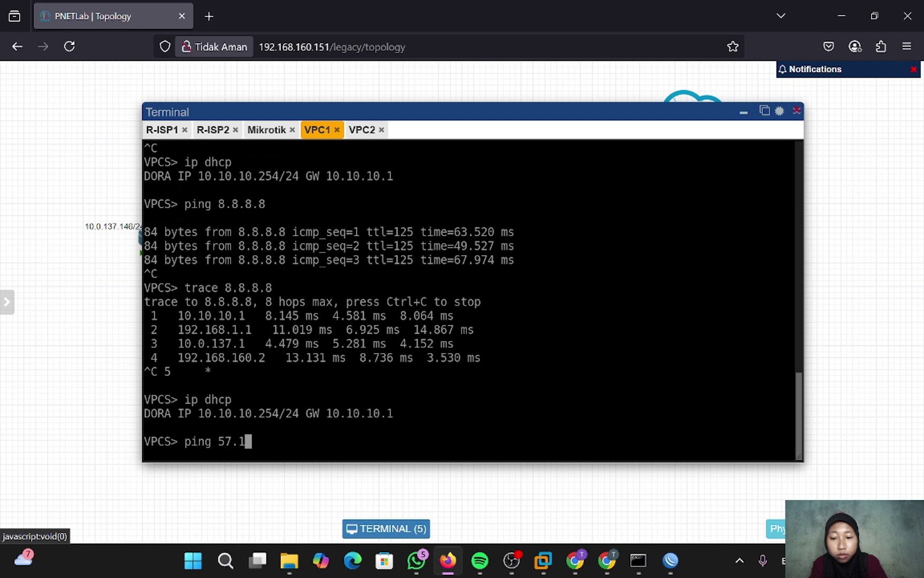
type("44.100.1")
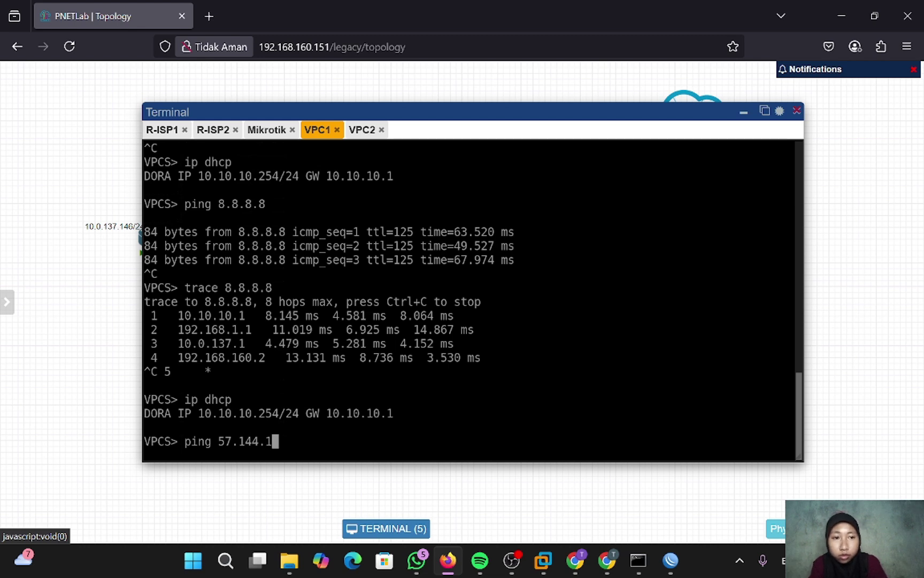
key("Return")
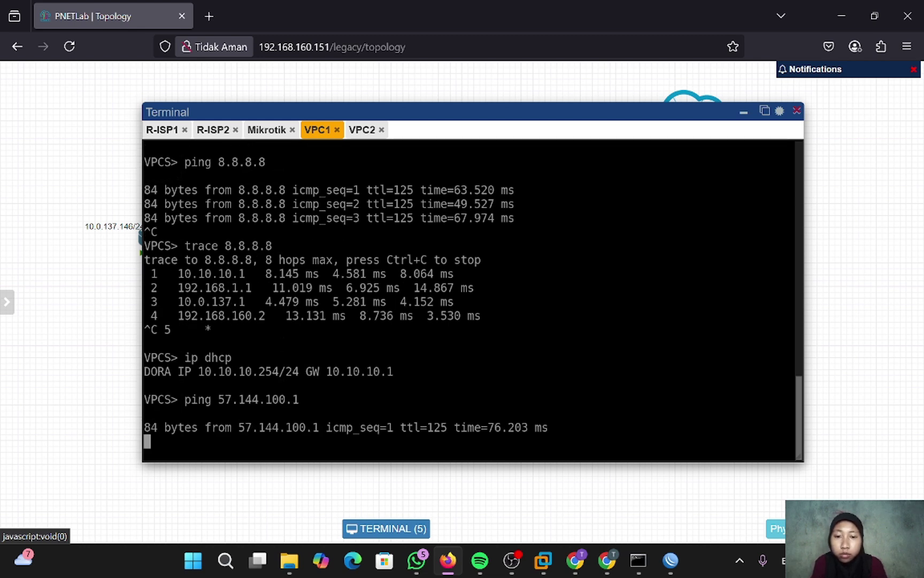
key("ctrl+c")
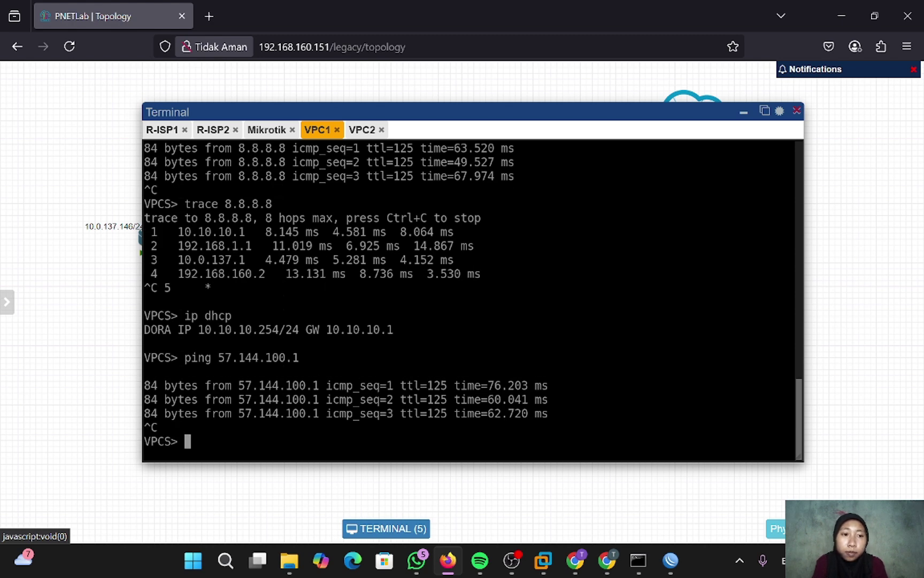
type("trace")
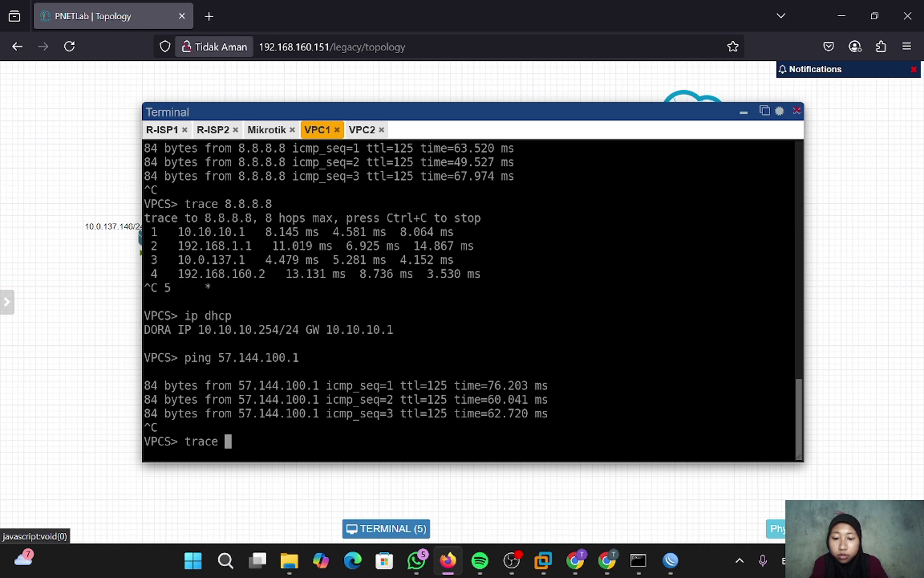
type(" 57.")
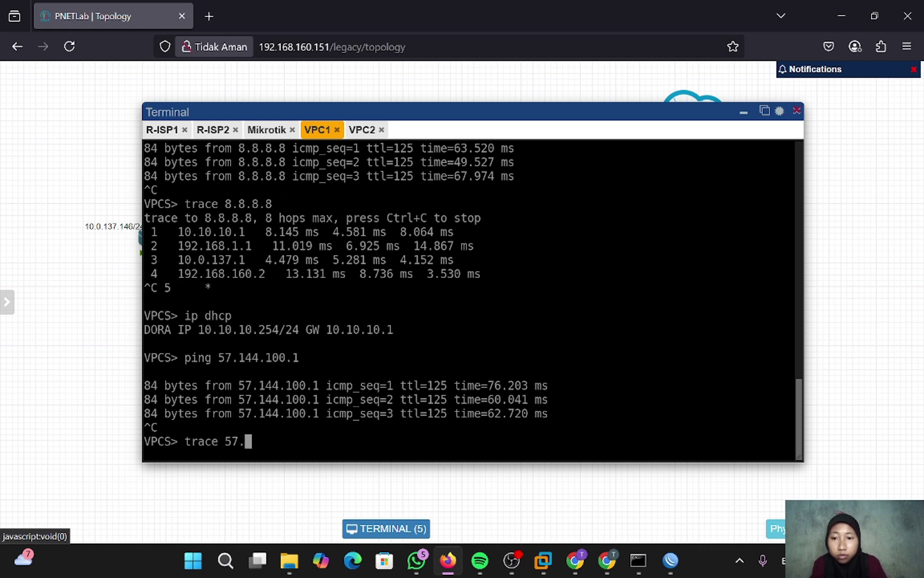
type("144.")
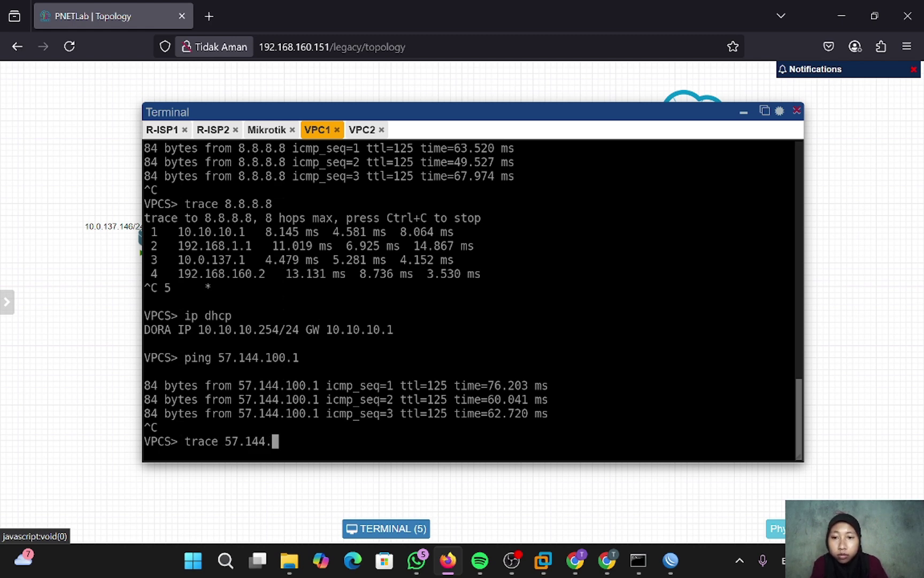
type("100.1")
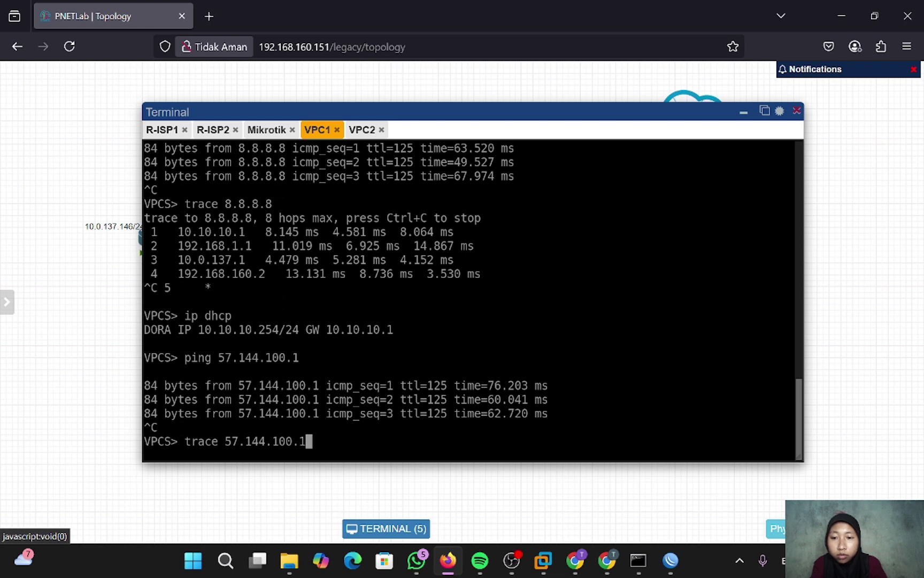
key("Return")
key("ctrl+c")
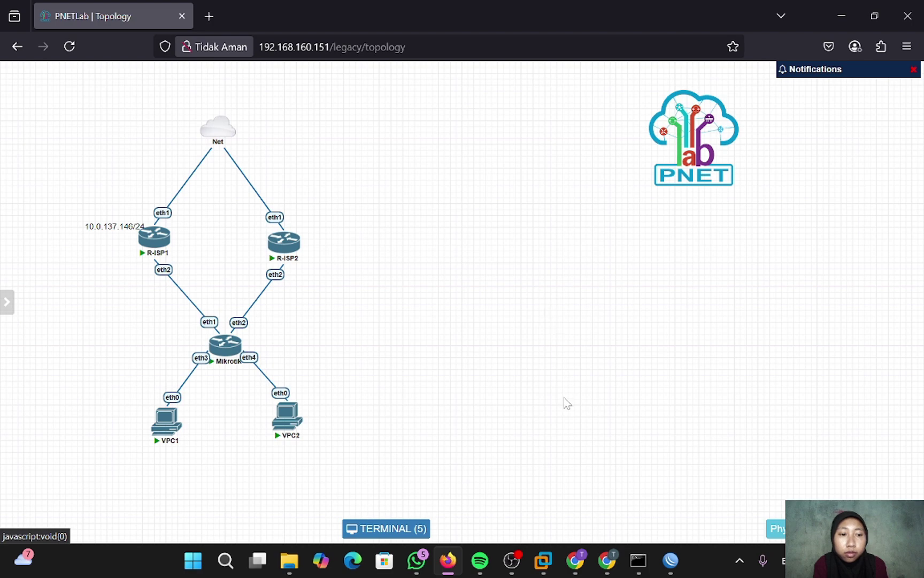
- In the MikroTik session, close Traceroute and open the 0.0.0.0/0 route from IP > Routes
mouse_move(670, 560)
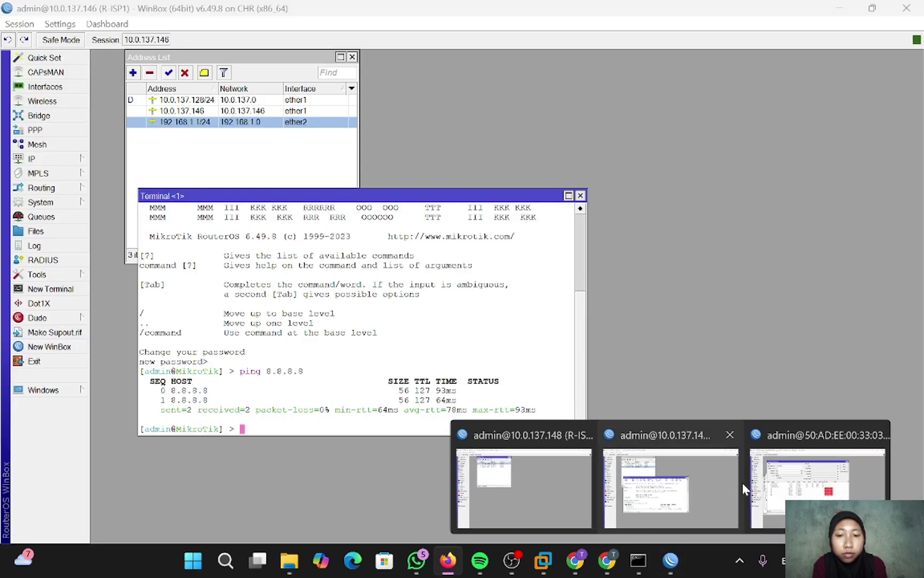
left_click(764, 484)
left_click(672, 84)
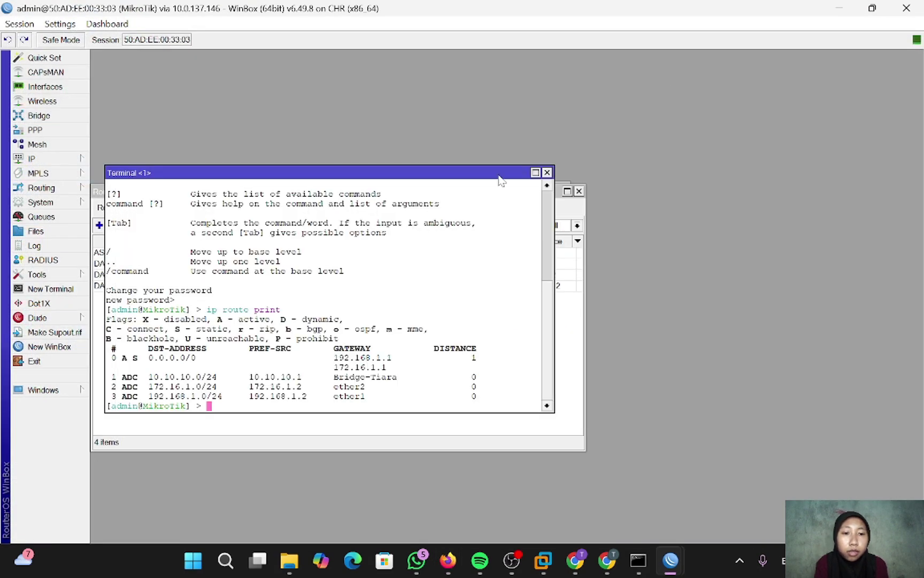
left_click(46, 159)
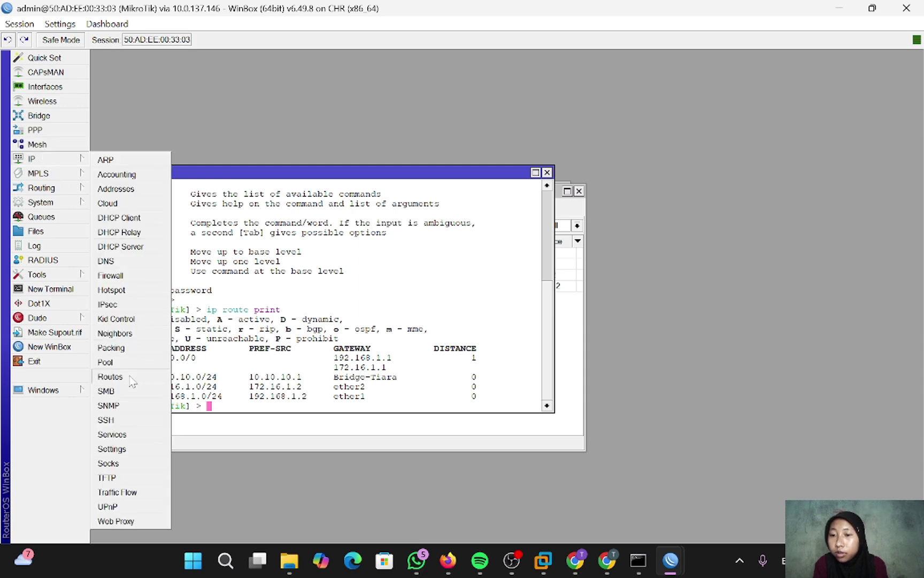
left_click(110, 377)
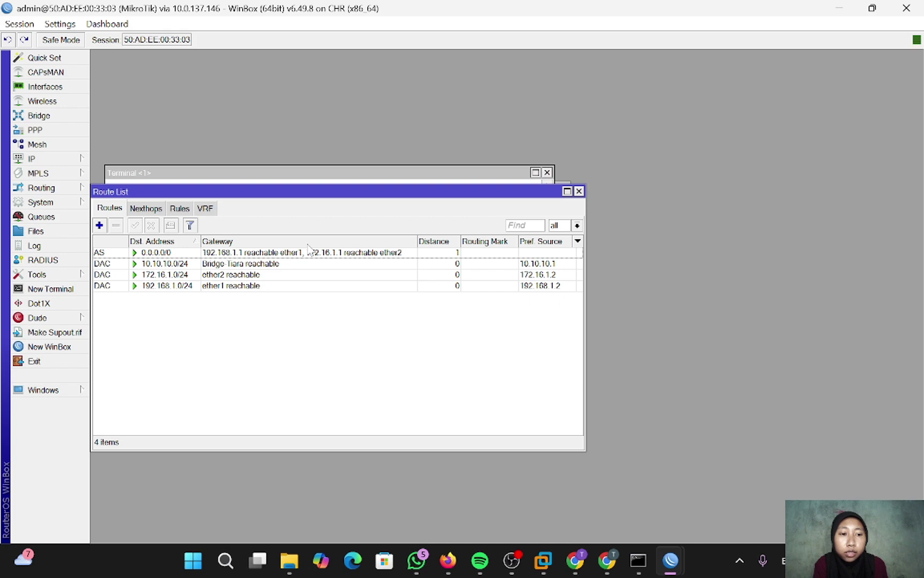
double_click(291, 252)
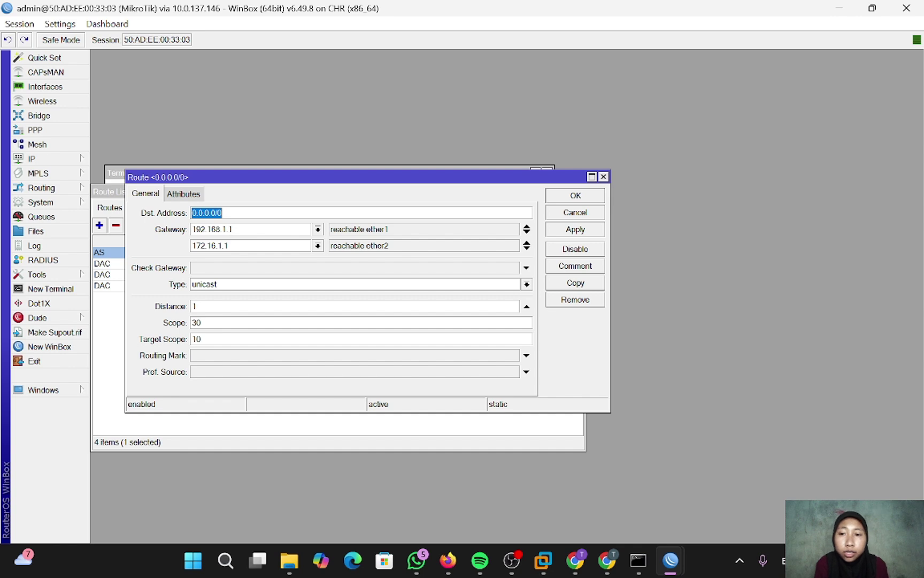
- Add three more 172.16.1.1 gateway entries to the 0.0.0.0/0 route and save it
left_click(527, 247)
left_click(513, 263)
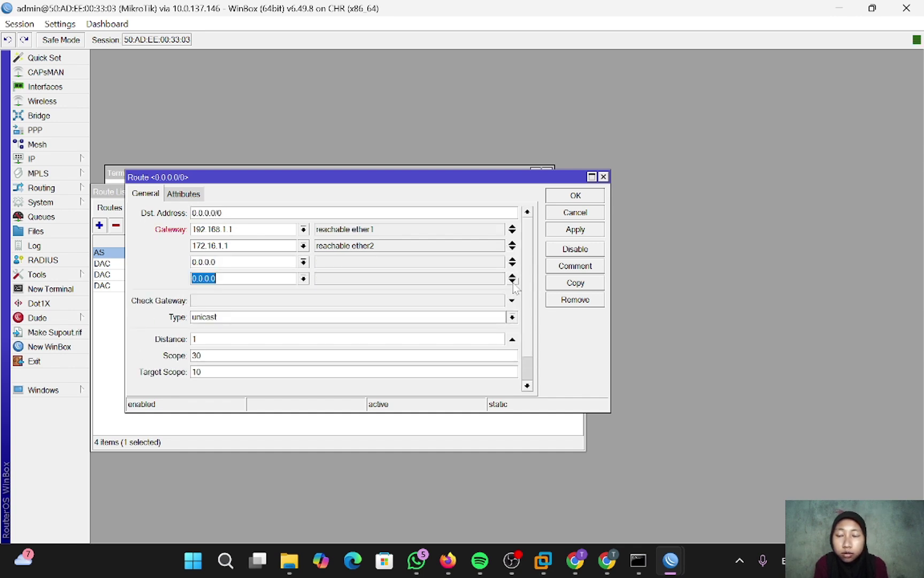
left_click(513, 280)
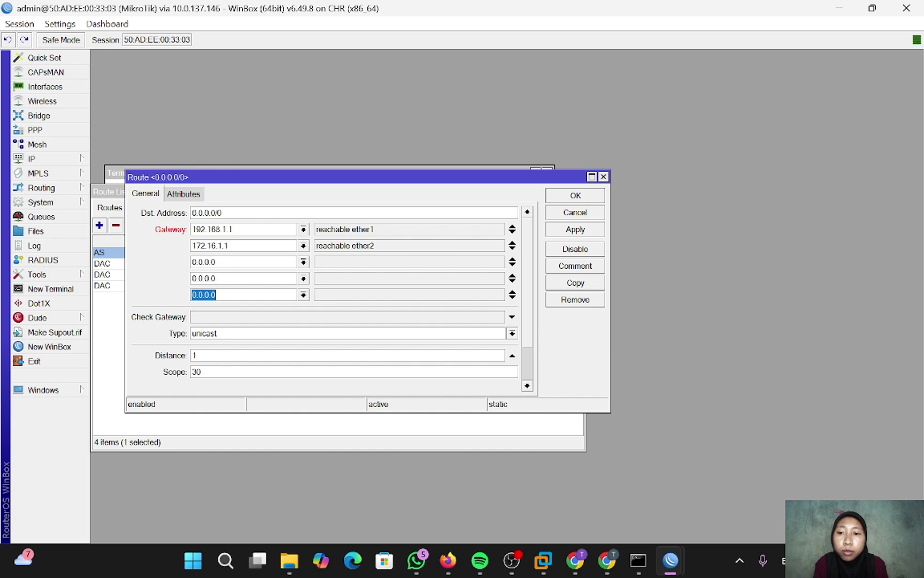
left_click(215, 262)
left_click_drag(215, 262, 191, 267)
type("172.1")
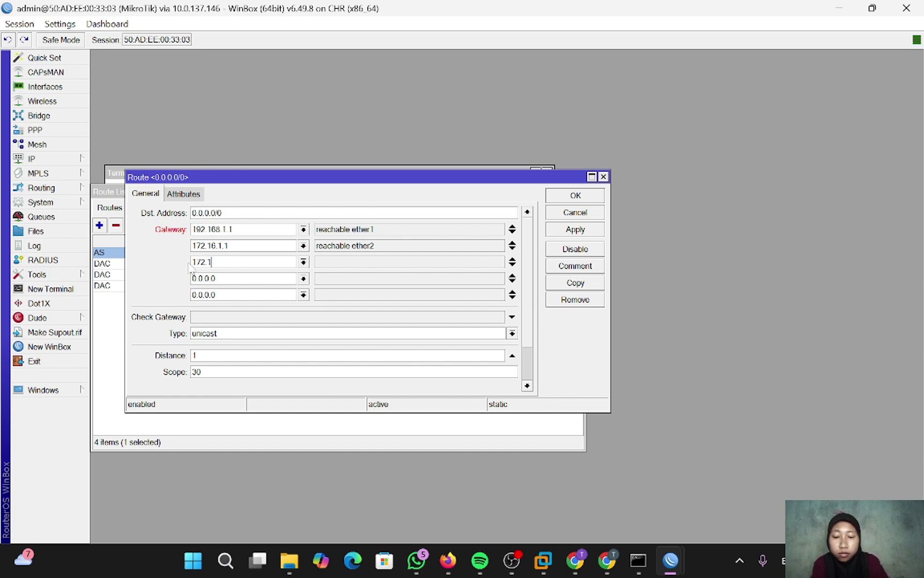
type("6.1.1")
double_click(193, 278)
type("1")
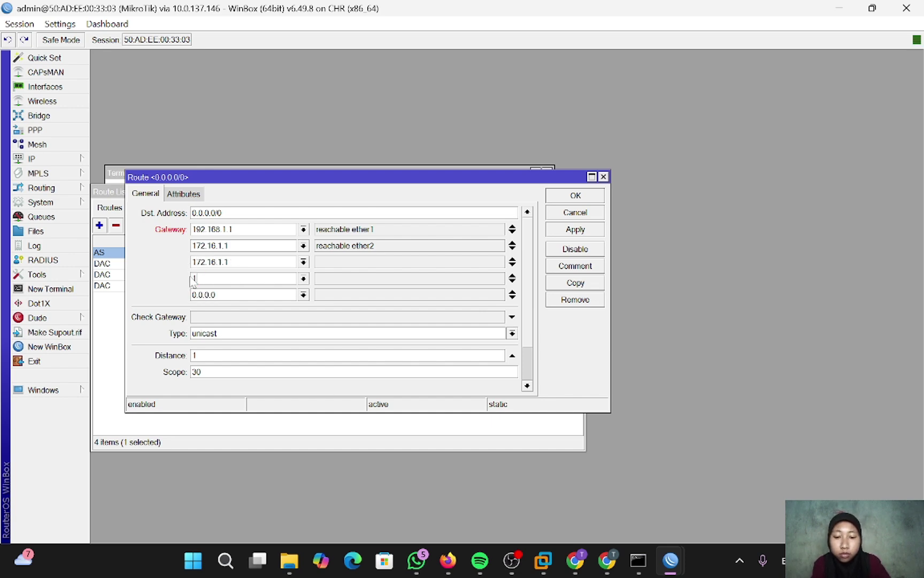
type("72.16.1.1")
double_click(215, 295)
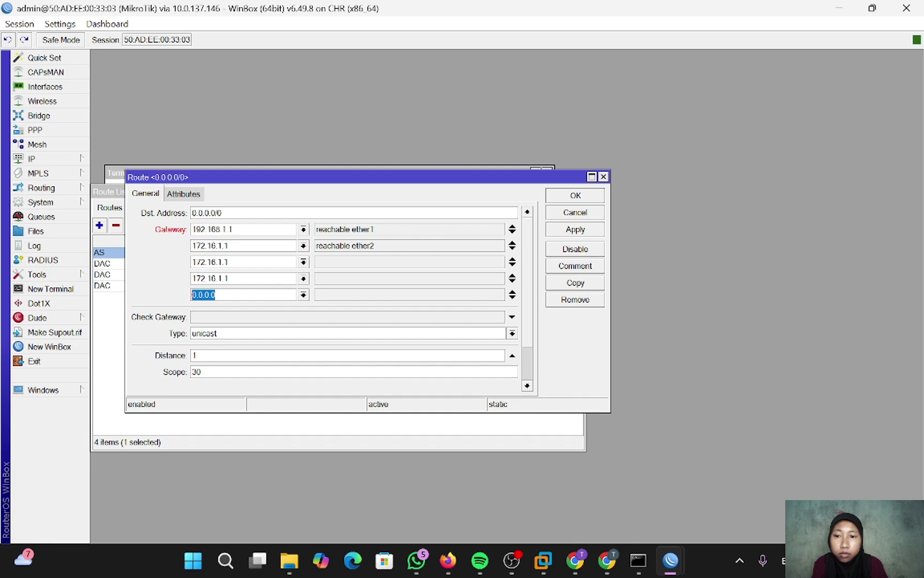
type("172.16.1.1")
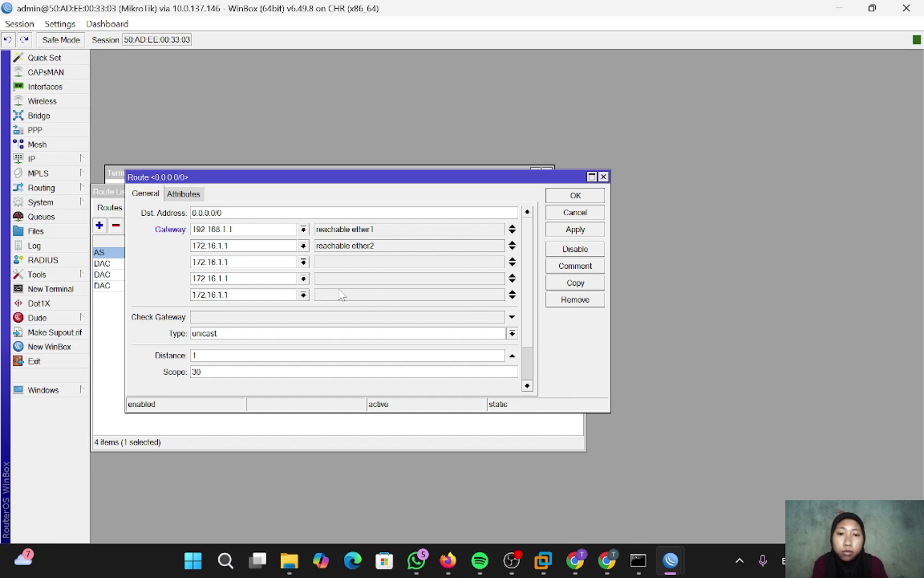
left_click(554, 229)
left_click(576, 196)
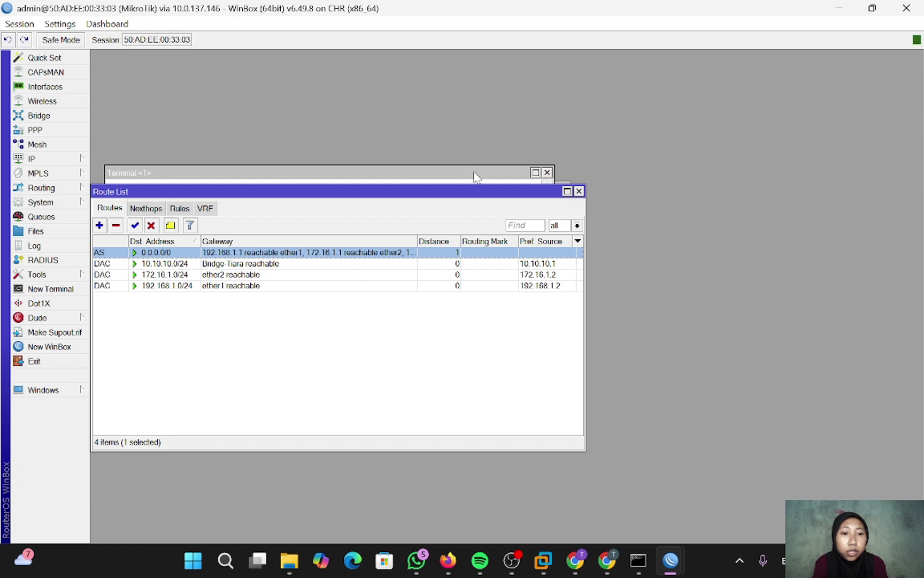
- Ping 8.8.8.8 from the router's terminal and stop after three replies
left_click(476, 176)
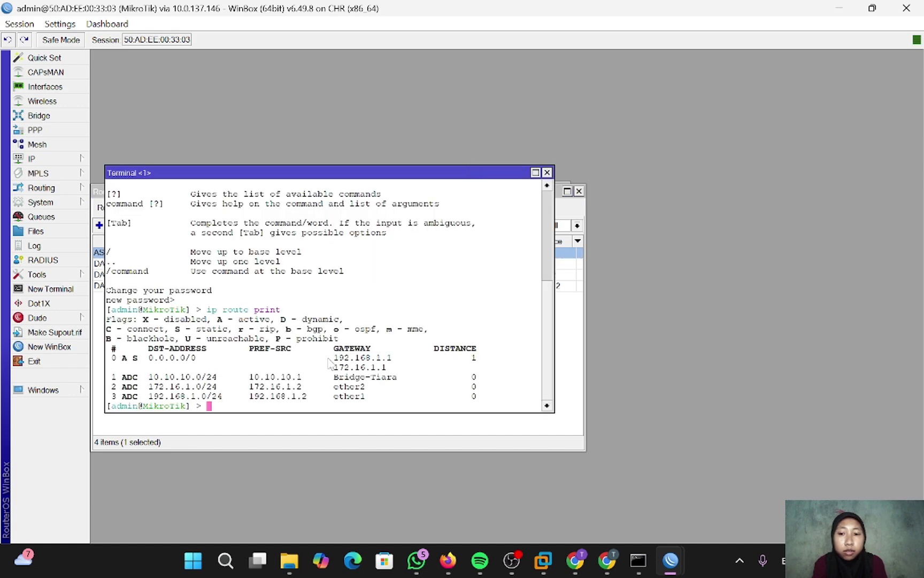
type("ping ")
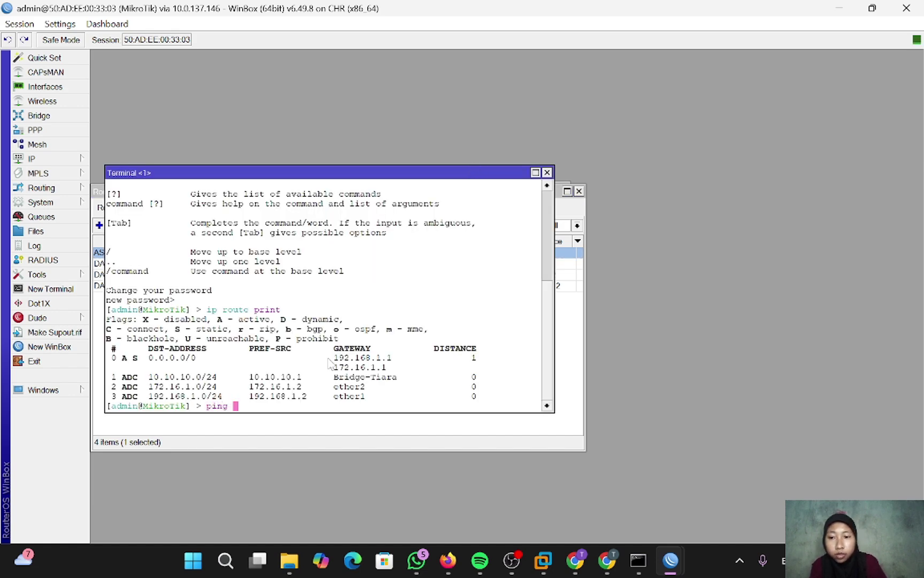
type("8.8.8.8")
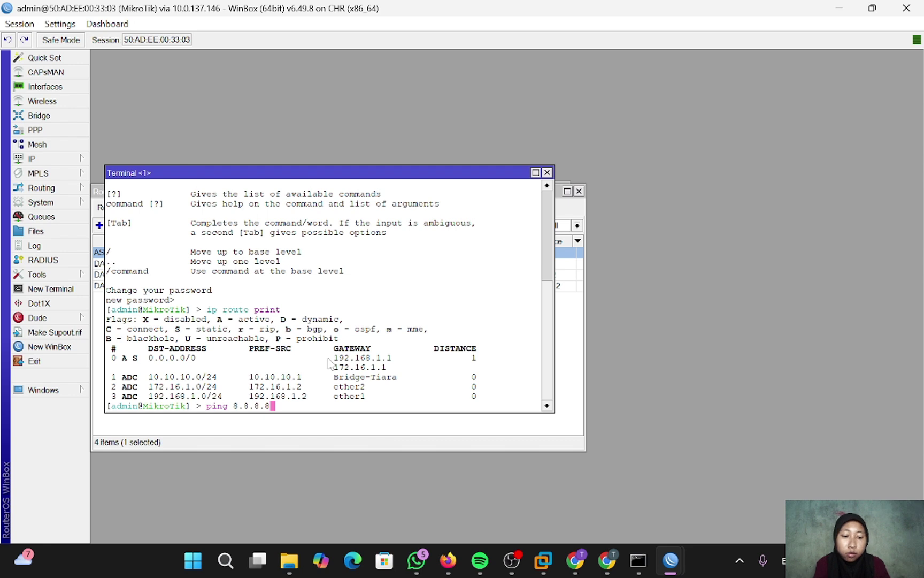
key("Return")
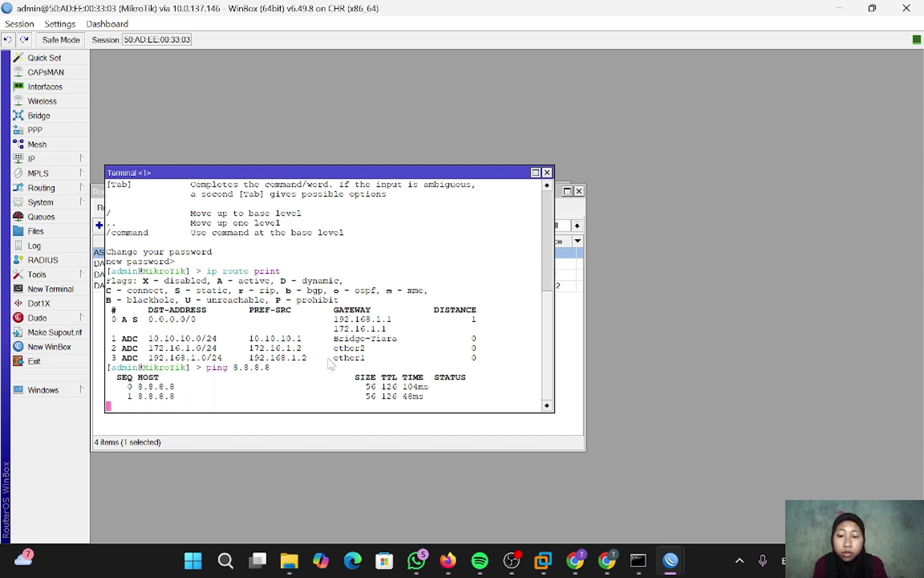
key("ctrl+c")
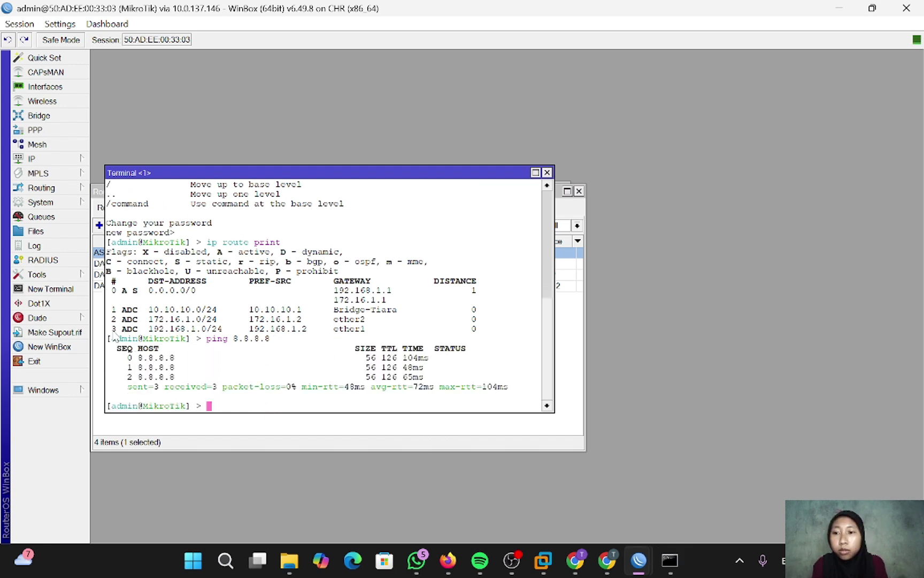
- Traceroute from the router to 8.8.8.8, confirming the path goes via 172.16.1.1
left_click(52, 276)
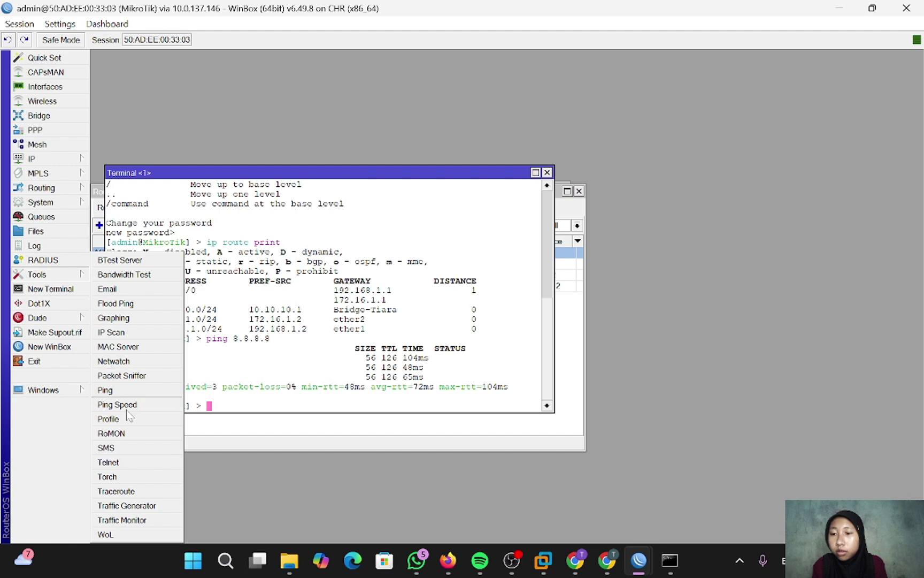
left_click(128, 491)
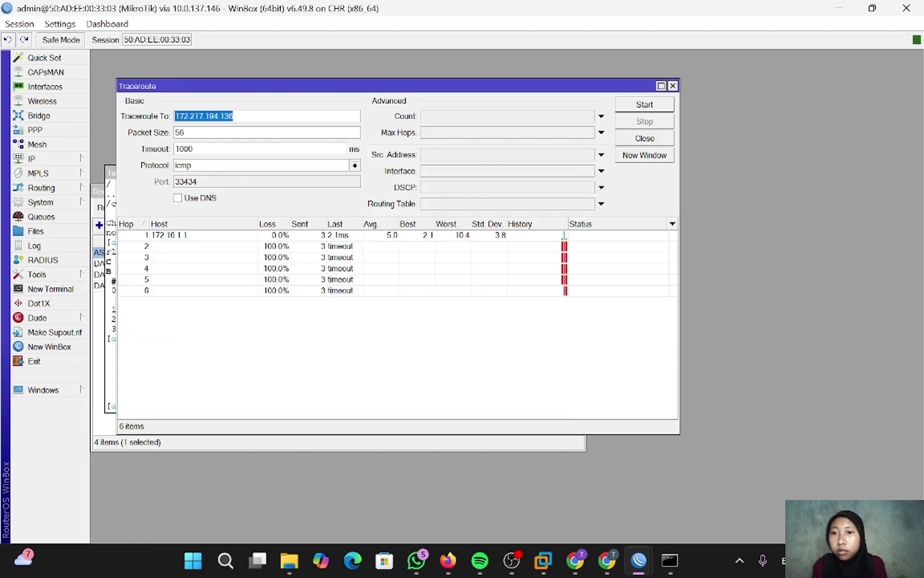
key("BackSpace")
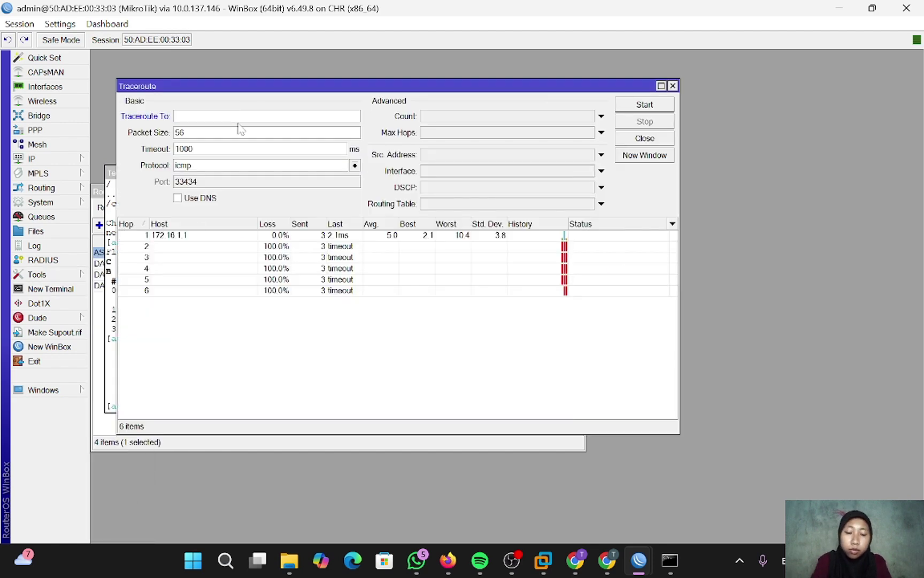
type("8.8.8.8")
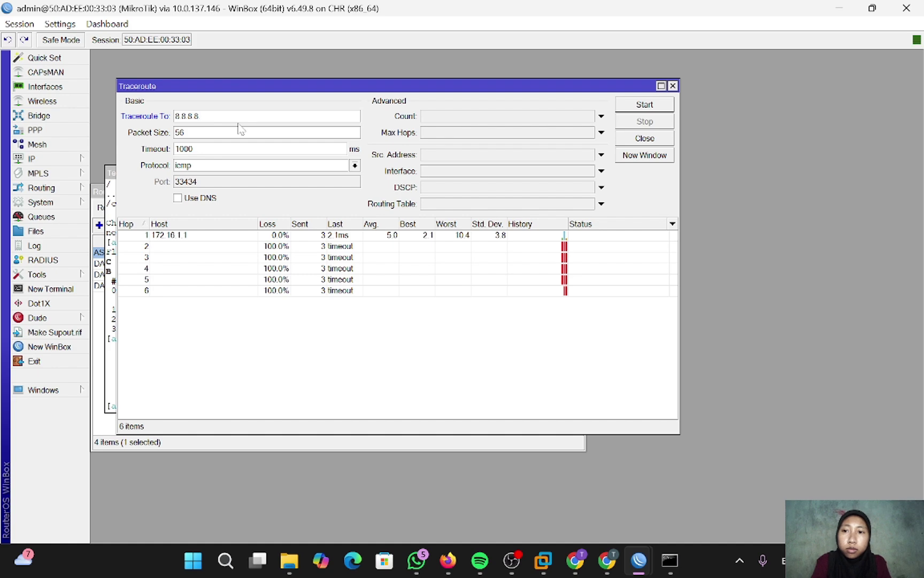
key("Return")
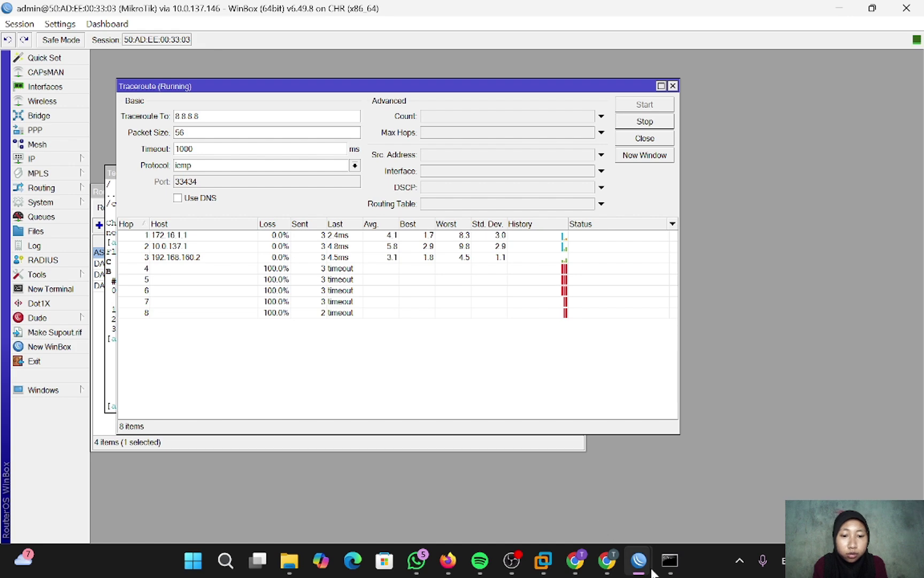
left_click(670, 560)
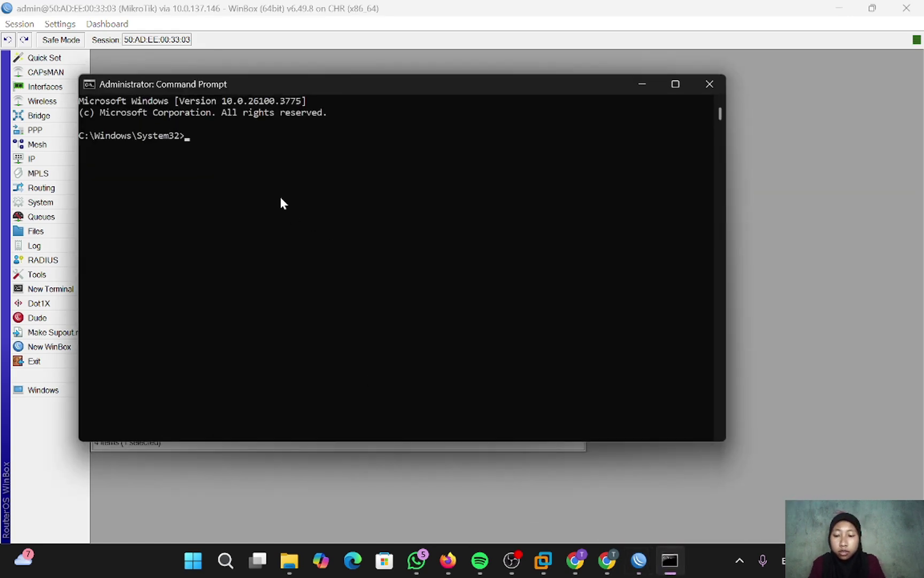
- Run nslookup youtube.com and copy the returned address 172.217.194.190
type("nslo")
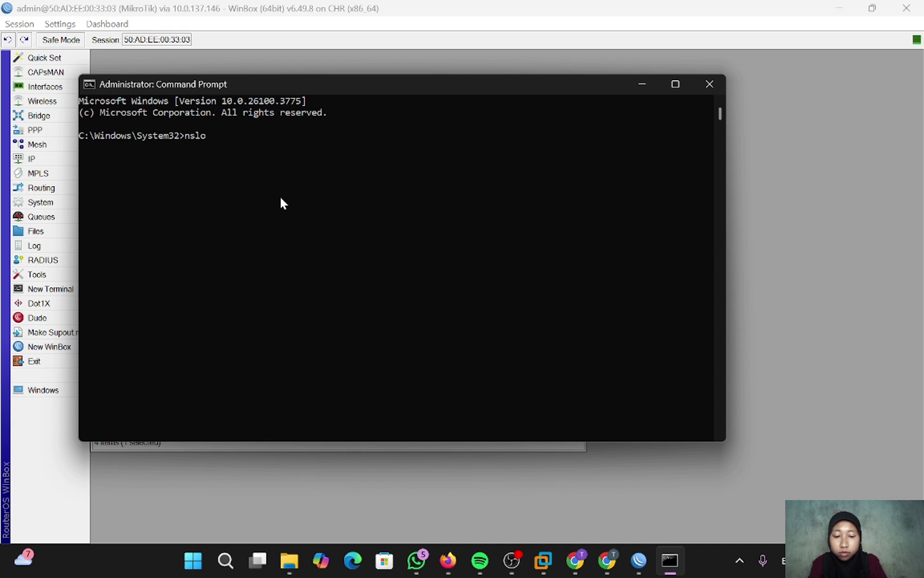
type("okup yo")
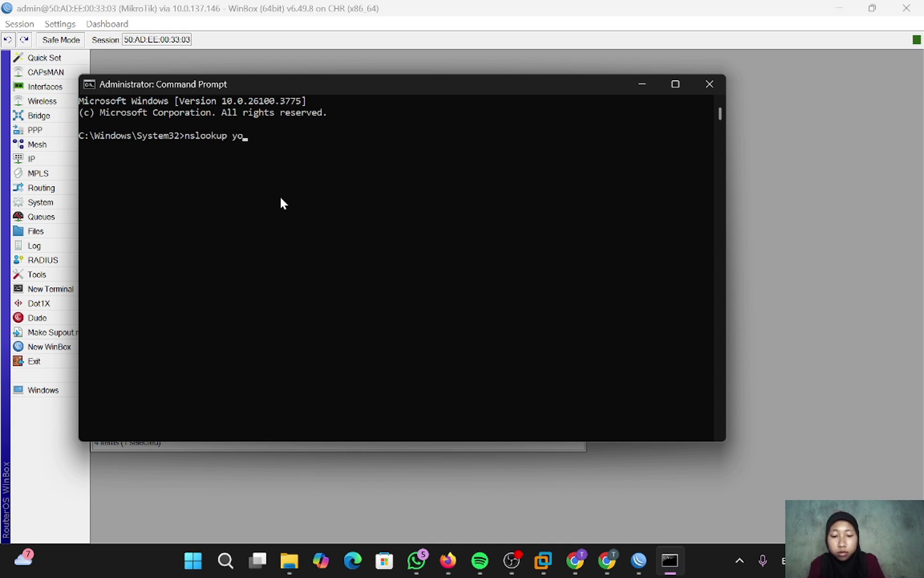
type("utube.c")
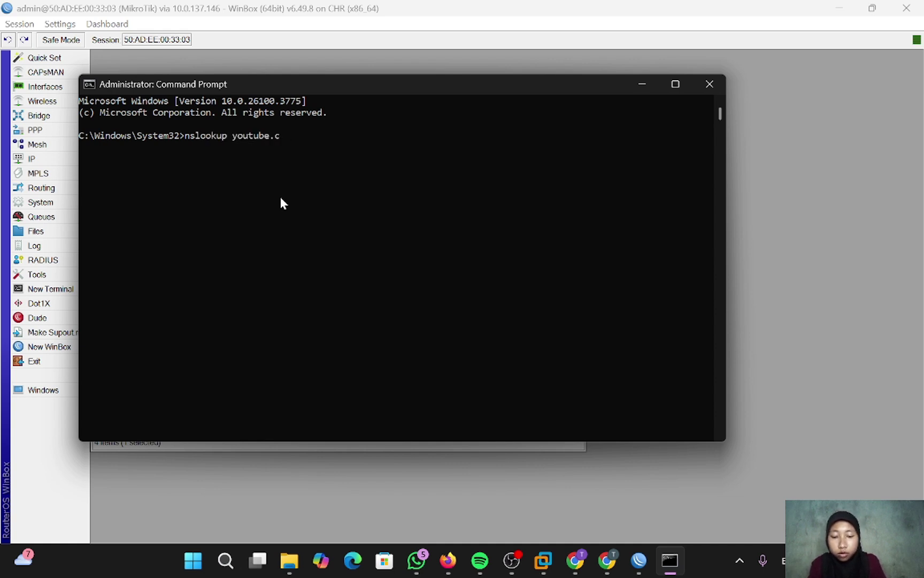
type("om")
key("Return")
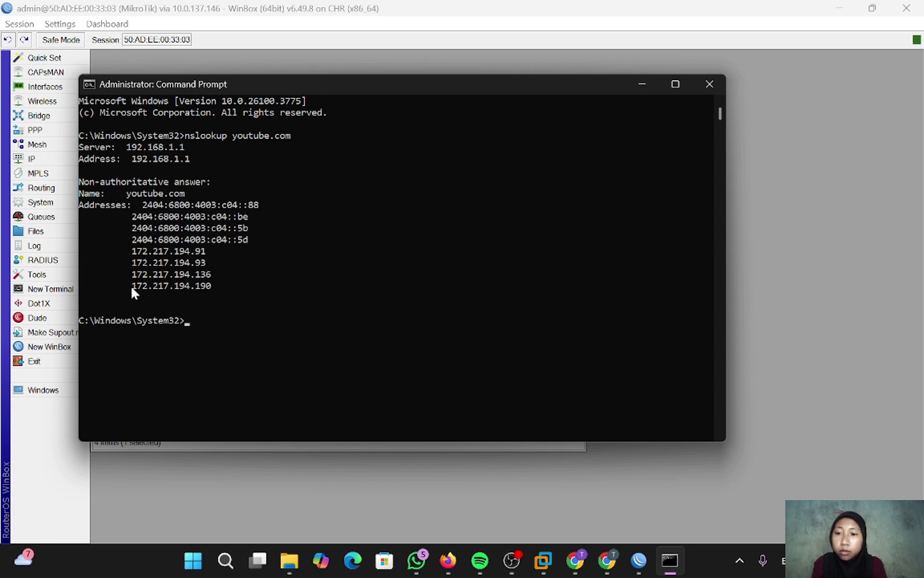
left_click_drag(131, 287, 216, 288)
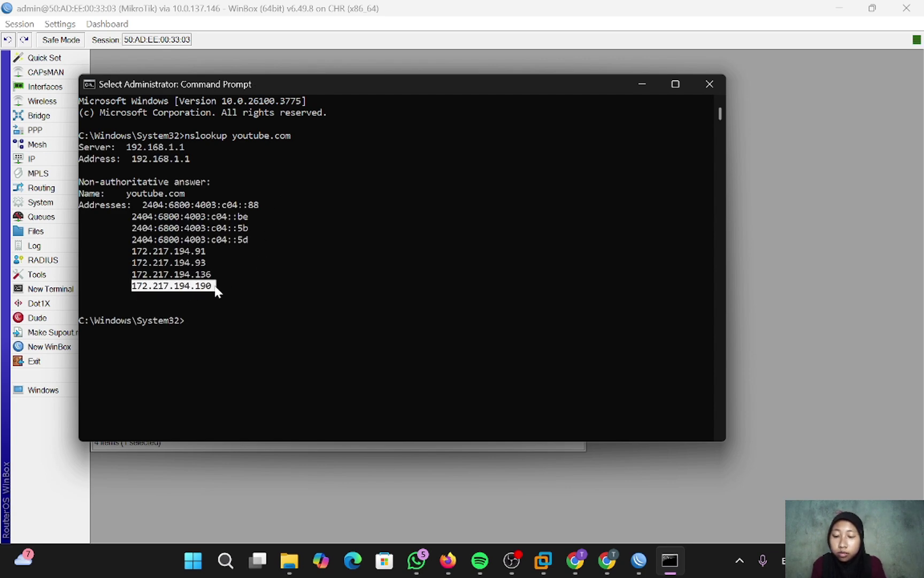
right_click(215, 287)
- Stop the 8.8.8.8 traceroute and restart it with the pasted target 172.217.194.190
mouse_move(642, 563)
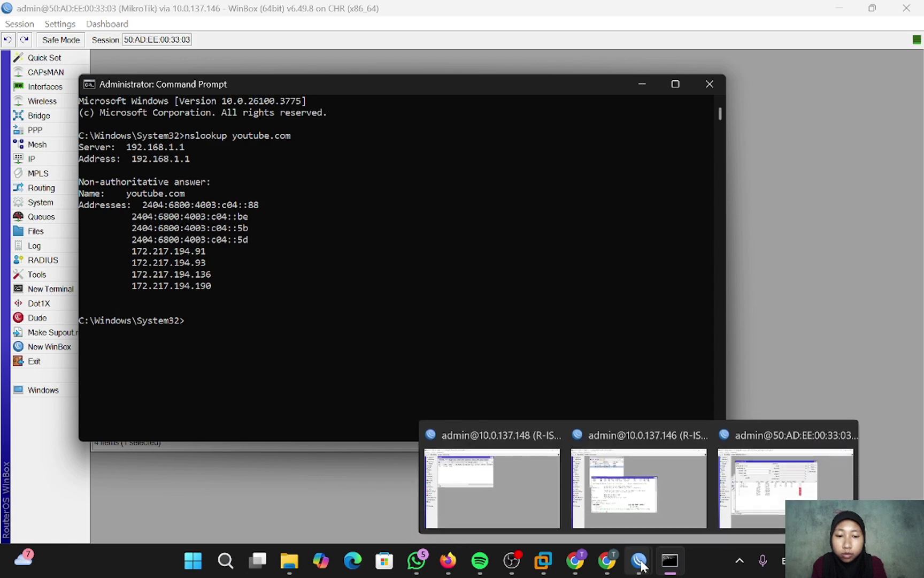
left_click(670, 522)
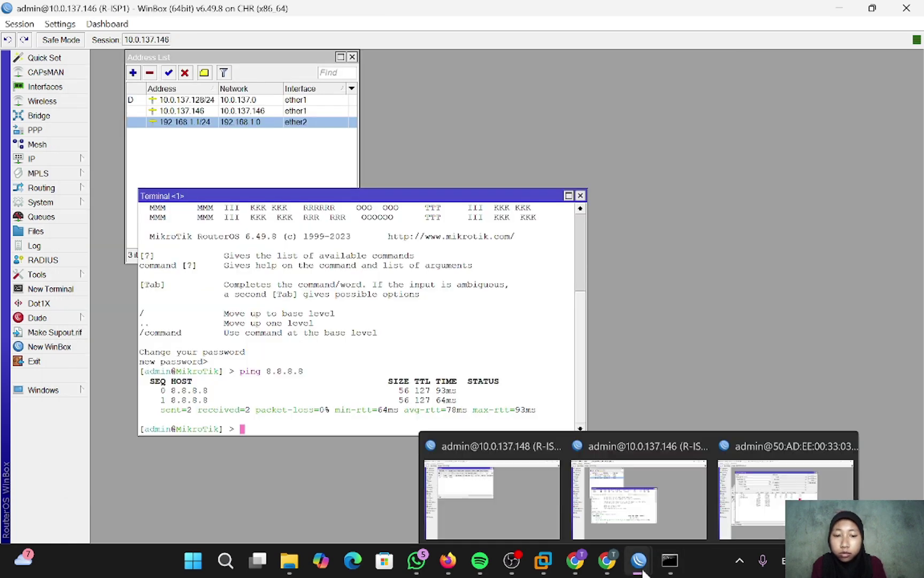
left_click(738, 498)
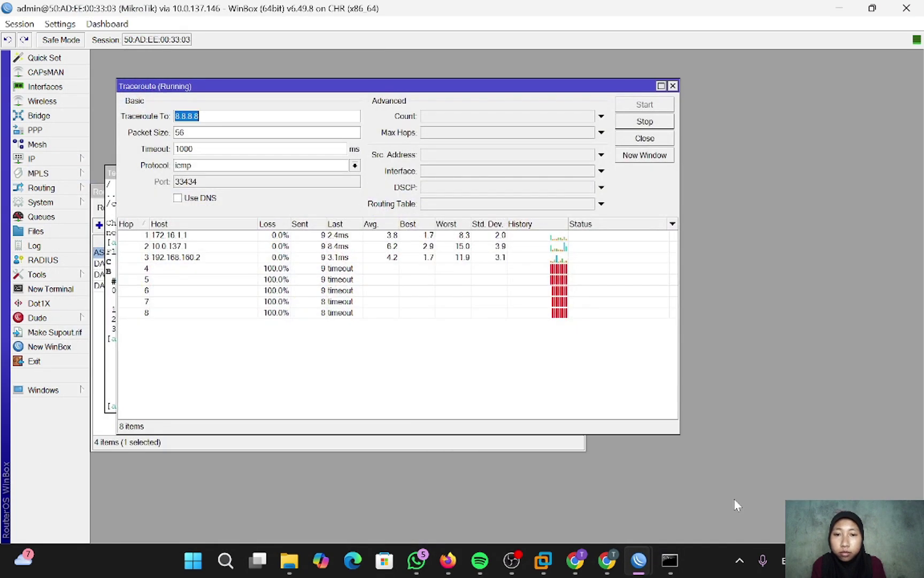
left_click(635, 123)
left_click_drag(198, 116, 144, 118)
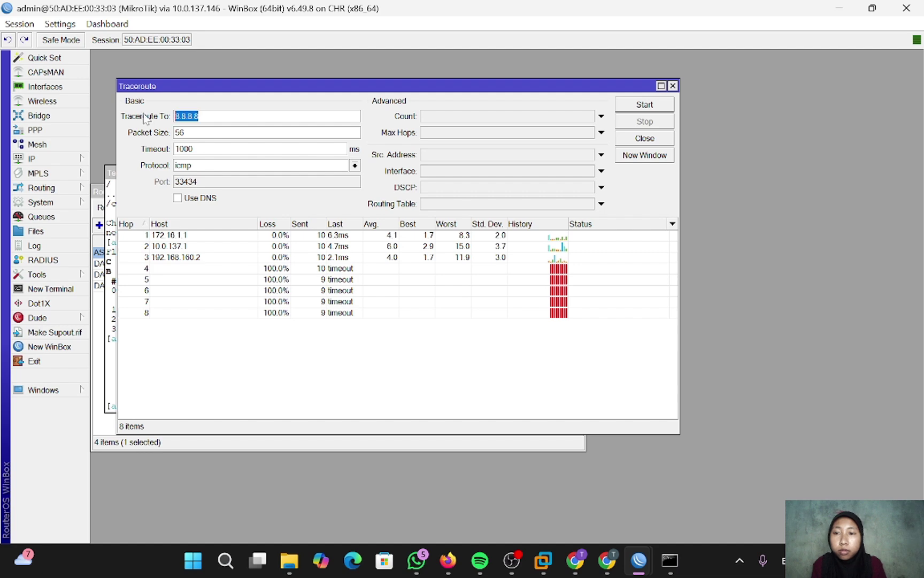
key("BackSpace")
type("172.217.194.190")
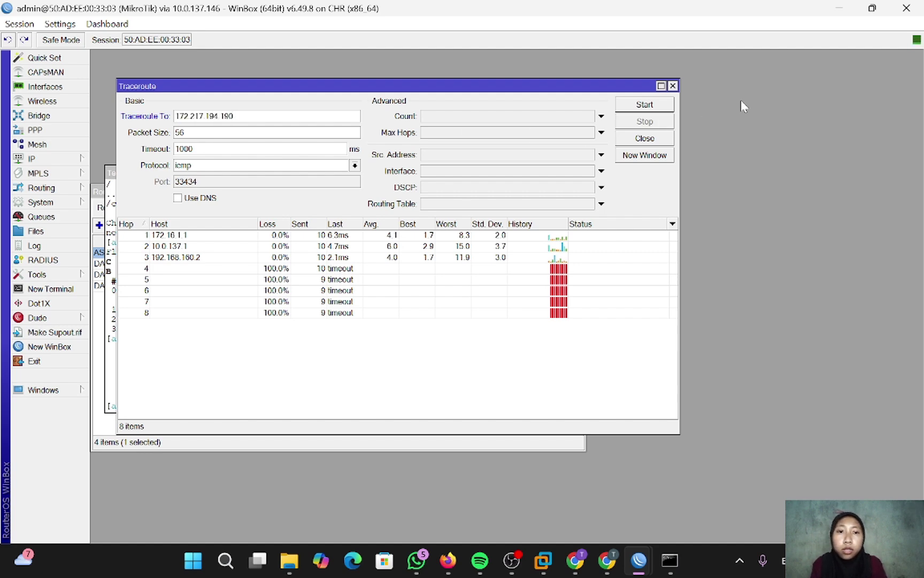
left_click(653, 106)
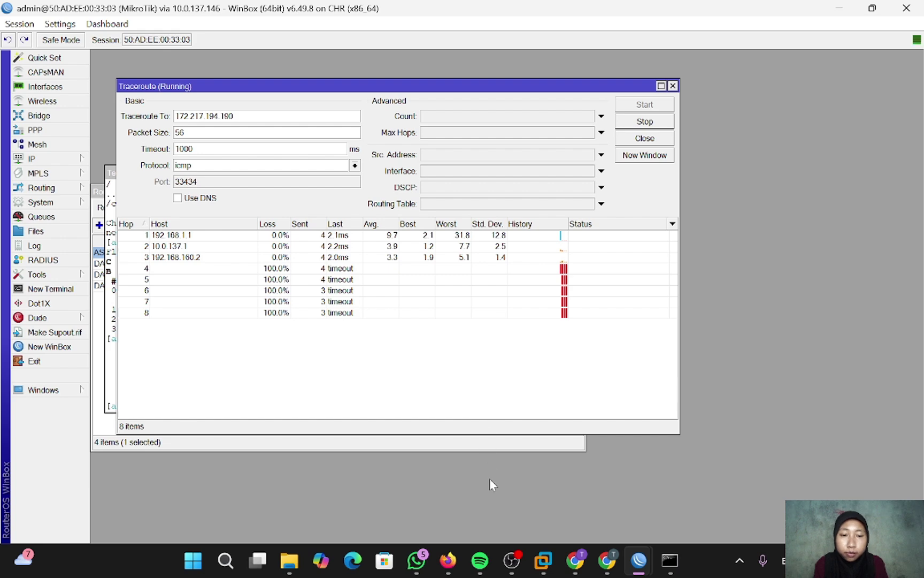
left_click(449, 563)
- Ping 172.217.194.190 from the VPC1 console and stop after three replies
left_click(312, 146)
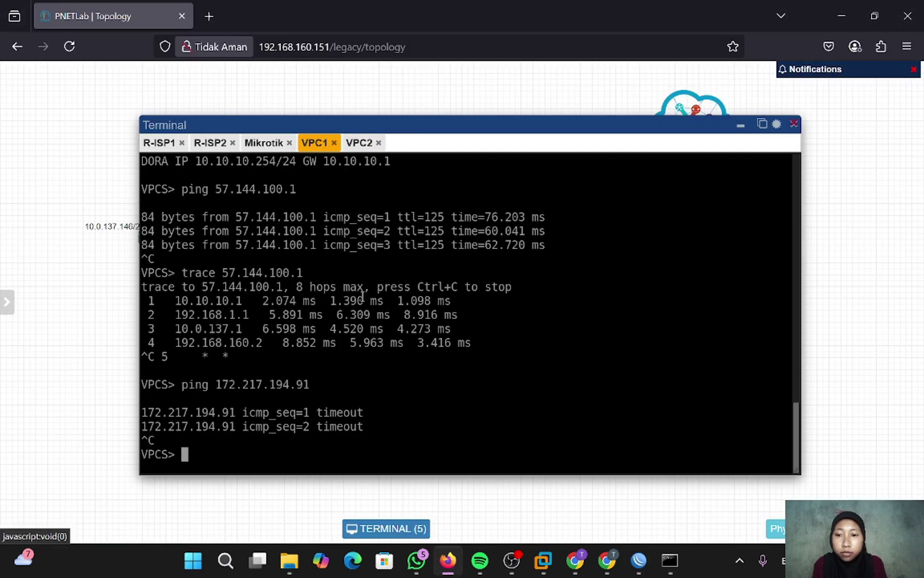
type("ping ")
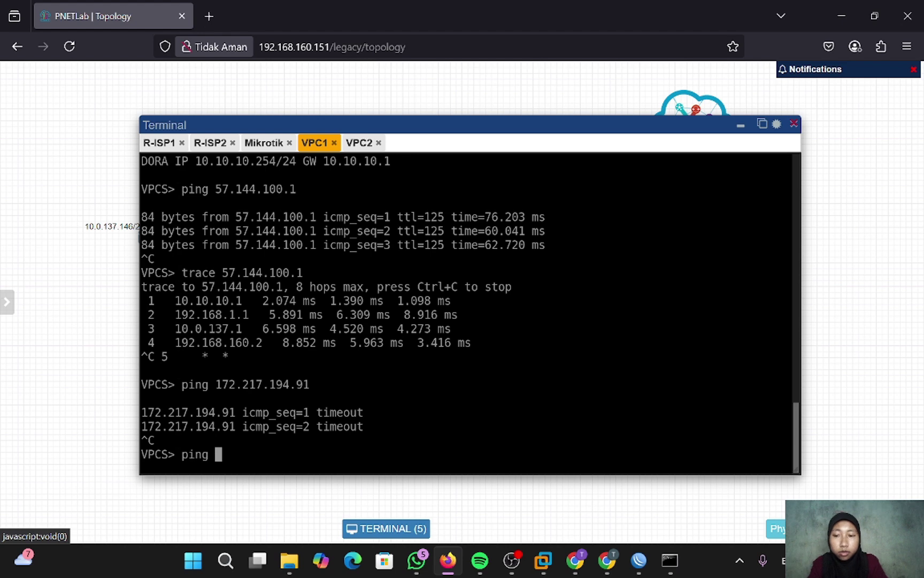
type("172.19")
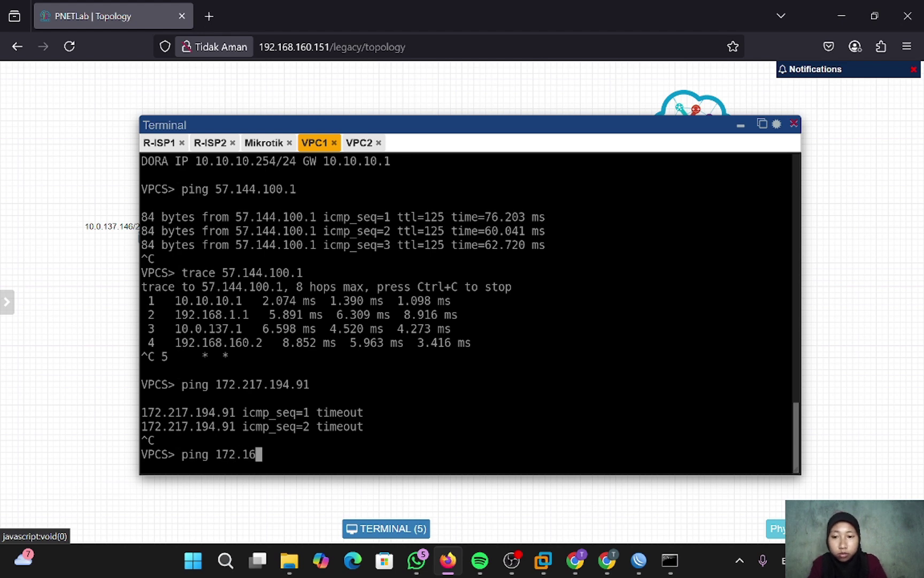
key("BackSpace")
key("BackSpace")
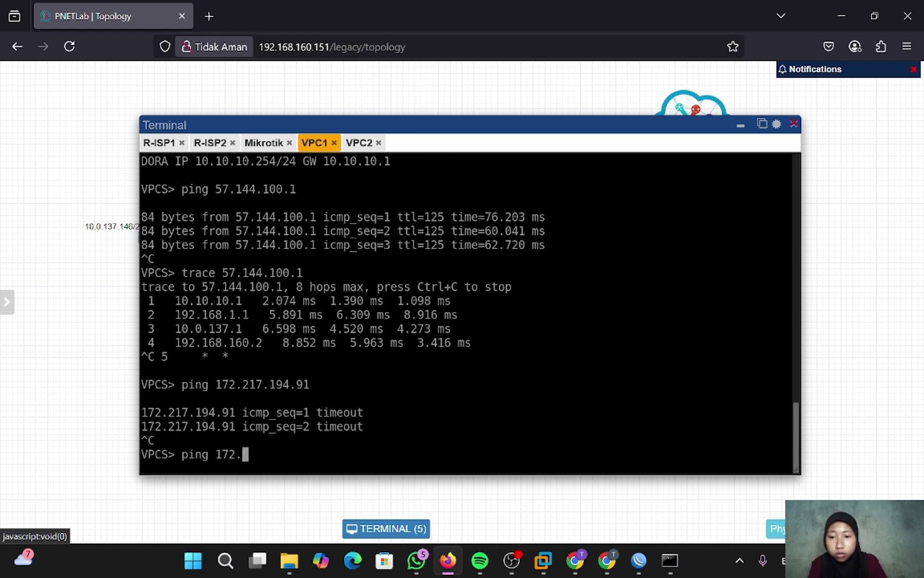
type("217.1")
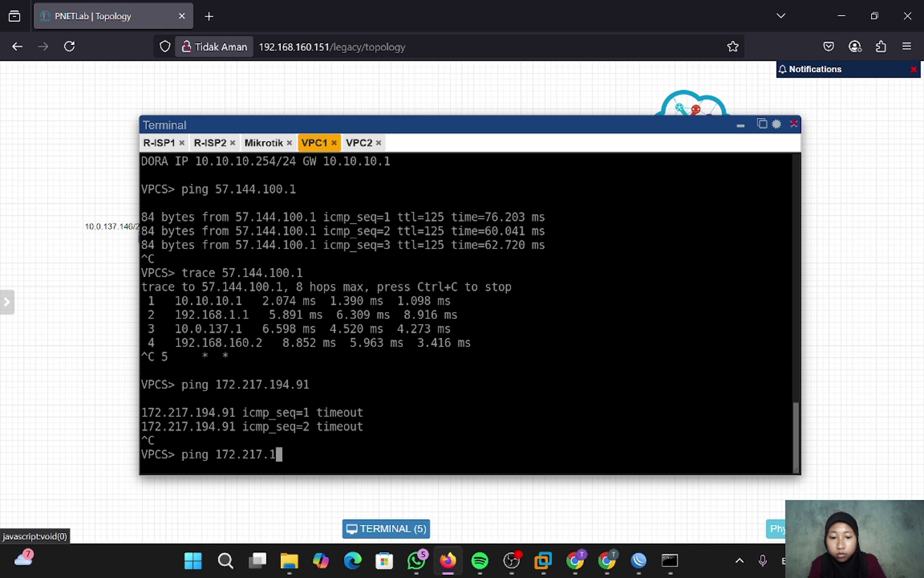
type("94.190")
key("Return")
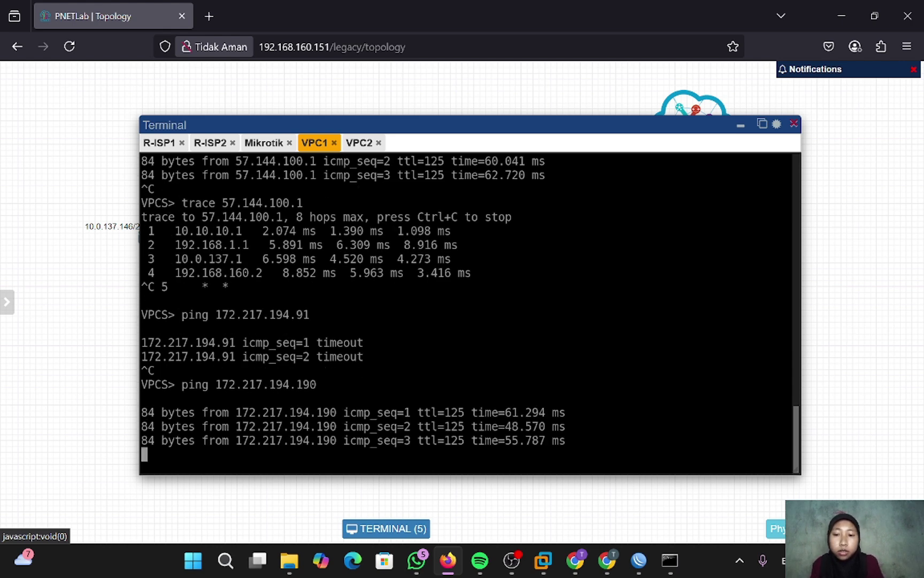
key("ctrl+c")
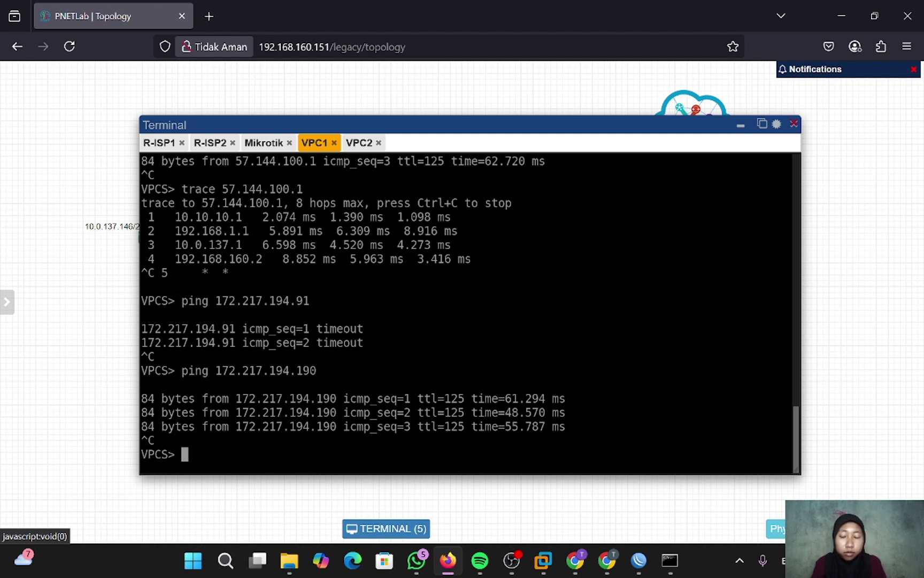
- Trace 172.217.194.190 from VPC1, stopping after the fourth hop
type("tra")
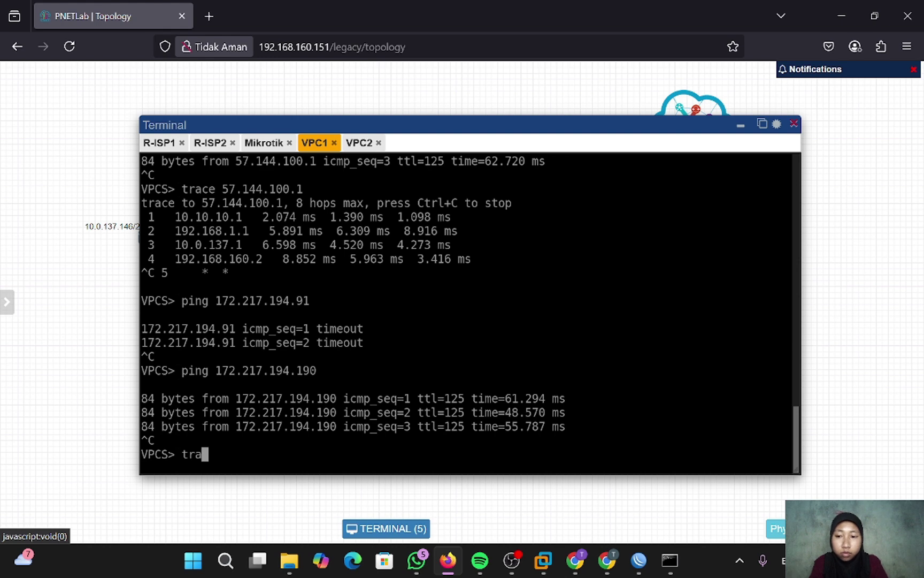
key("BackSpace")
key("BackSpace")
key("BackSpace")
key("Up")
key("Left")
key("Left")
key("Left")
key("Left")
key("Left")
key("Left")
key("Left")
key("Left")
key("Left")
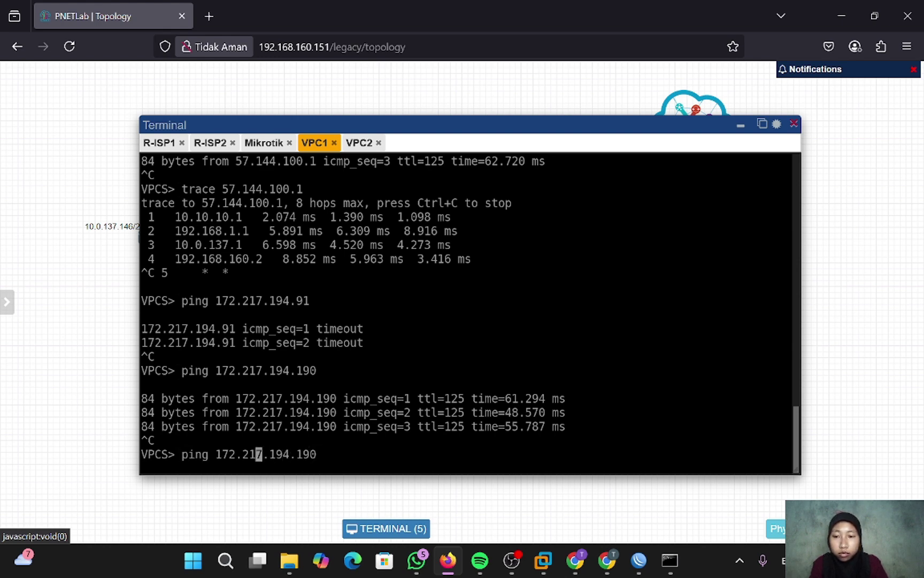
key("Left")
key("Left")
key("Left")
key("Left")
key("Left")
key("Left")
key("Left")
key("BackSpace")
key("BackSpace")
key("BackSpace")
key("BackSpace")
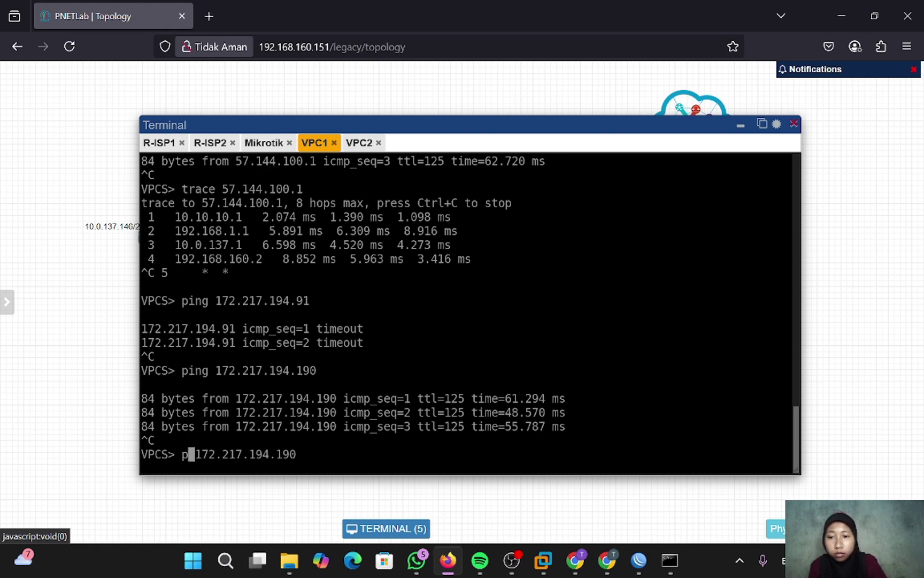
type("trace")
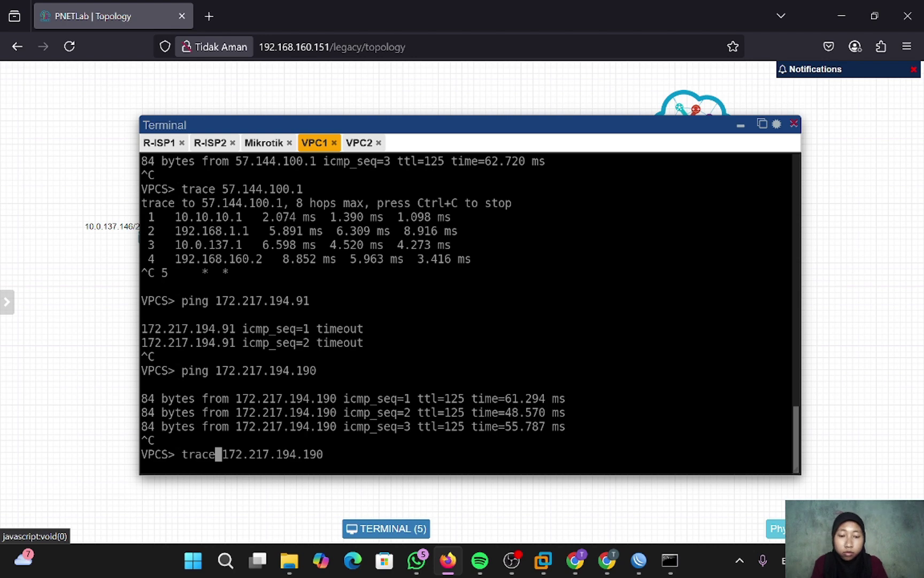
key("Return")
key("ctrl+c")
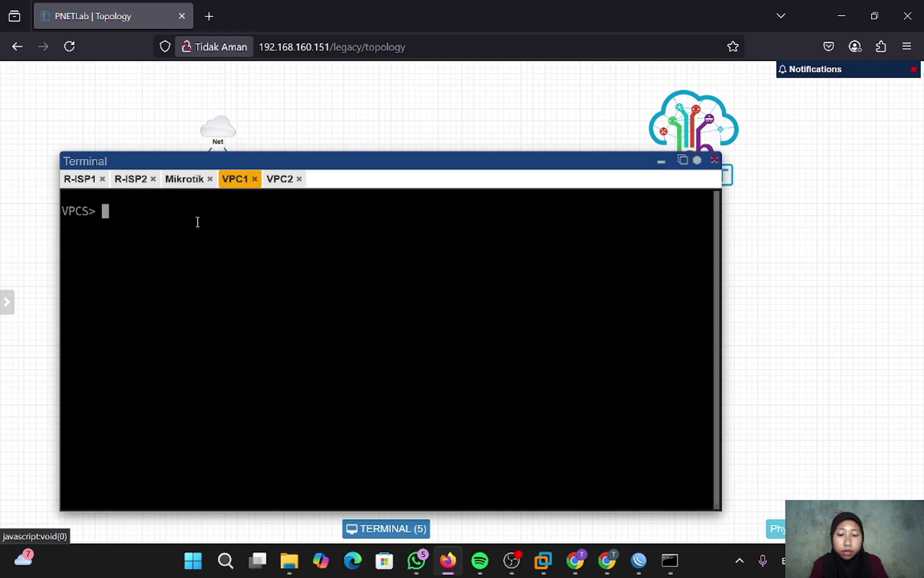
- Set VPC1 to 10.10.10.11/24 and VPC2 to 10.10.10.12/24, both with gateway 10.10.10.1
type("ip 10")
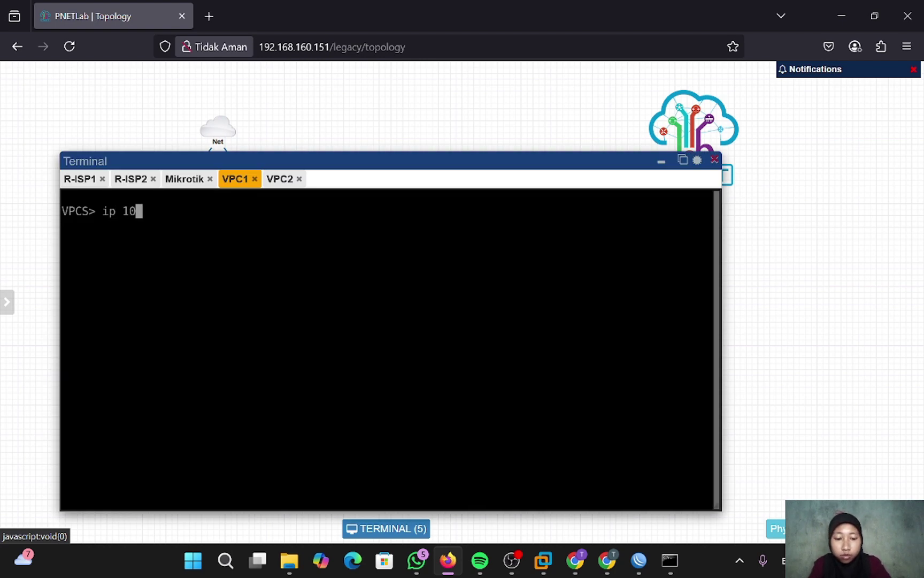
type(".10.10.1")
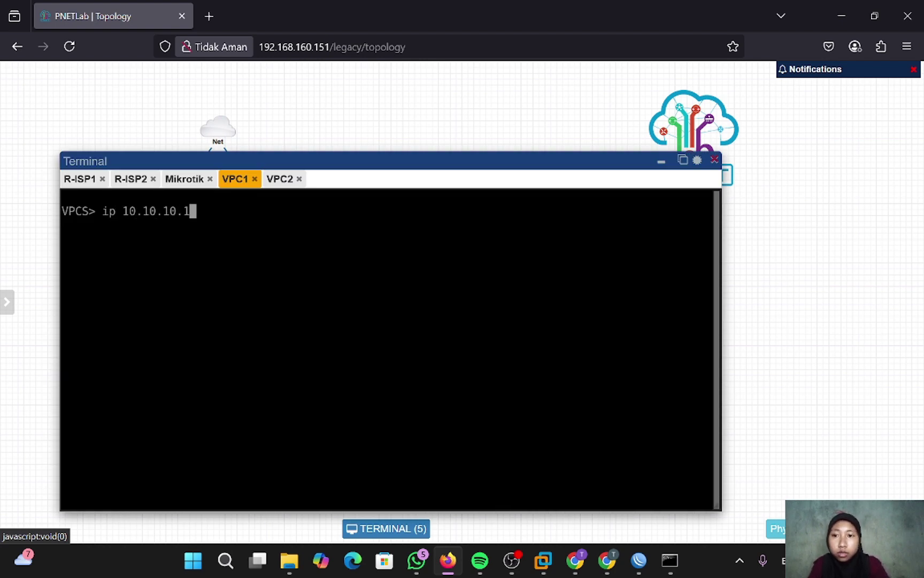
type("1/24 ")
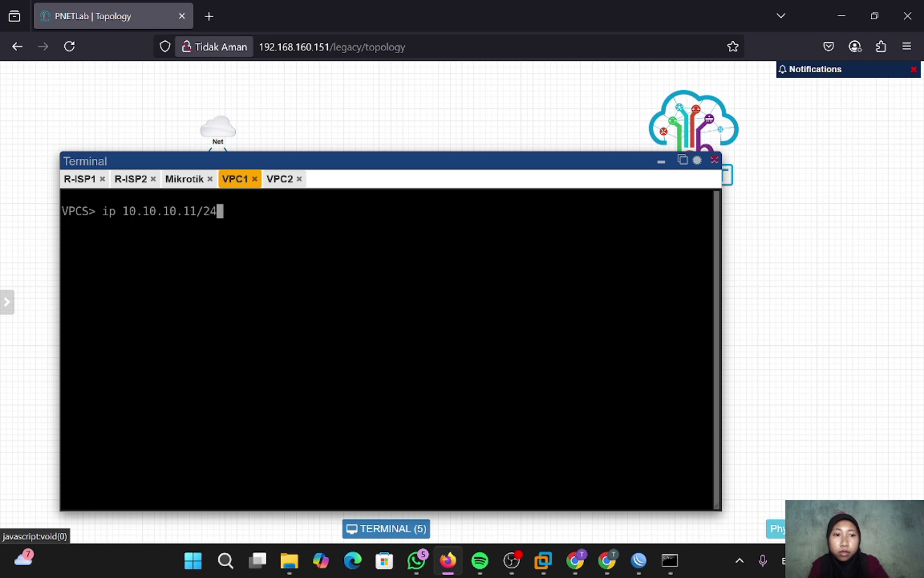
type("10.10.10.")
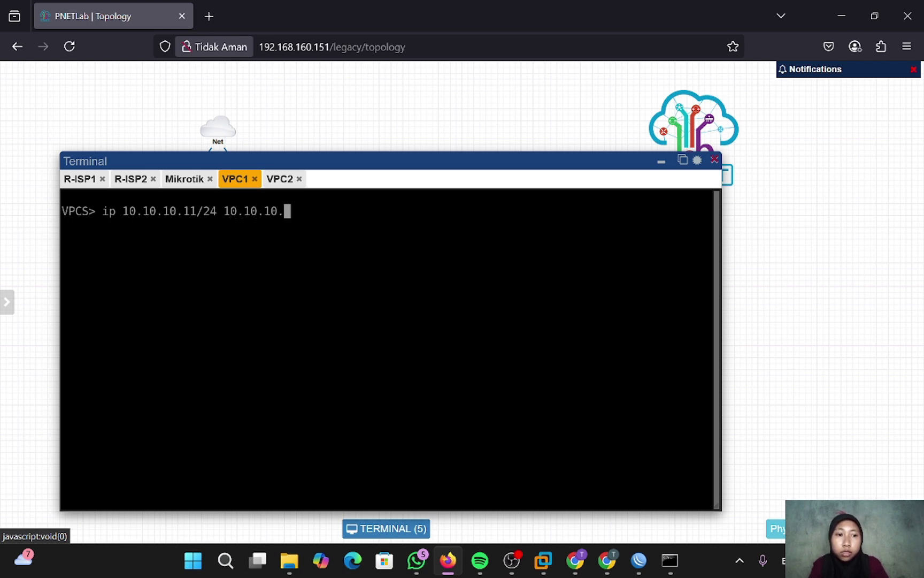
type("1")
key("Return")
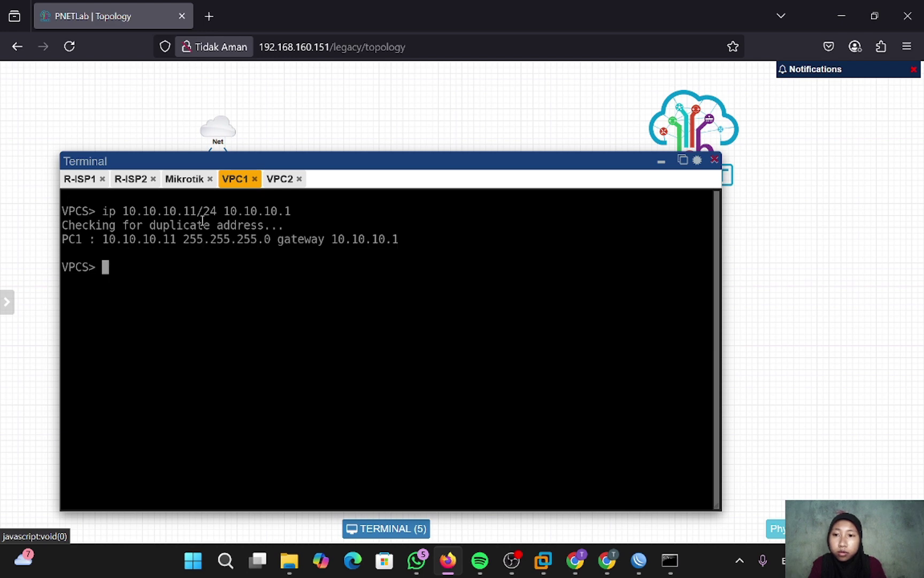
left_click(276, 181)
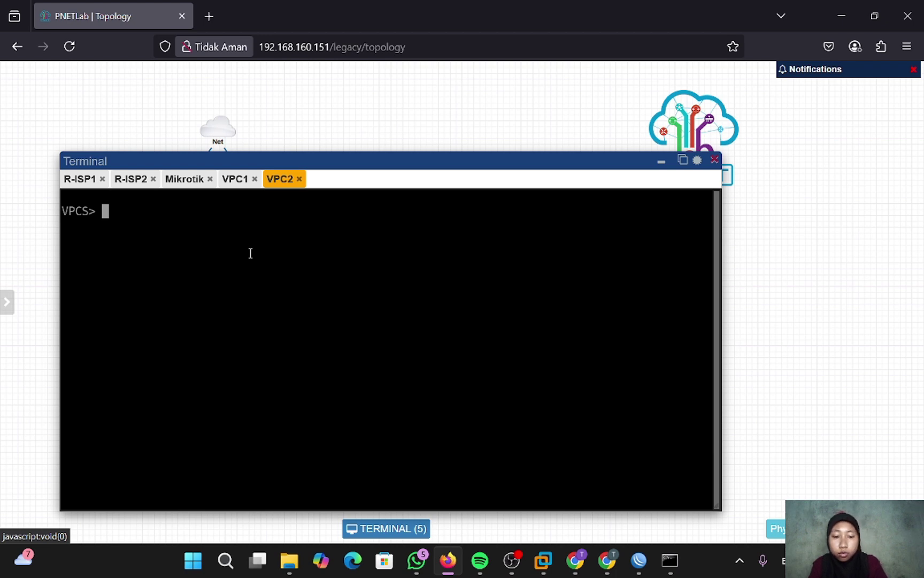
type("ip")
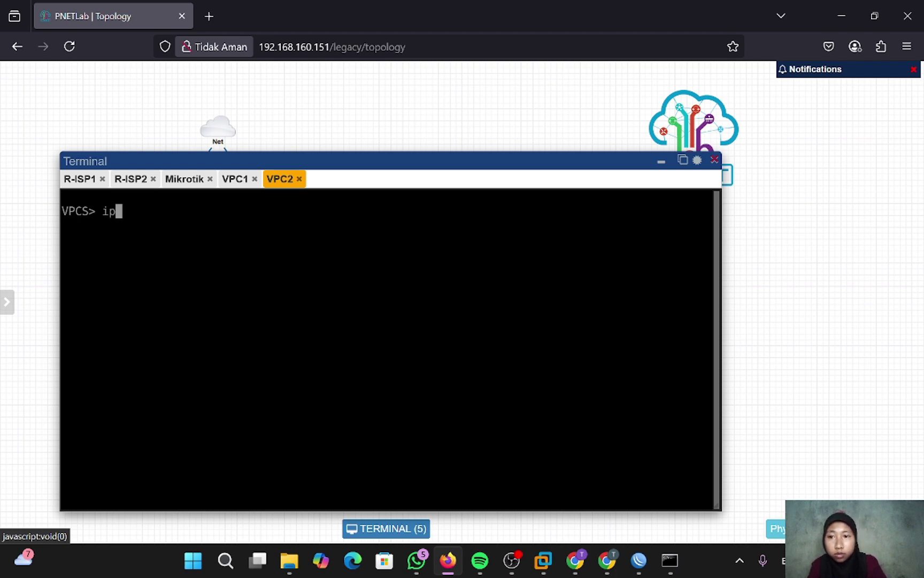
type("10.10.10")
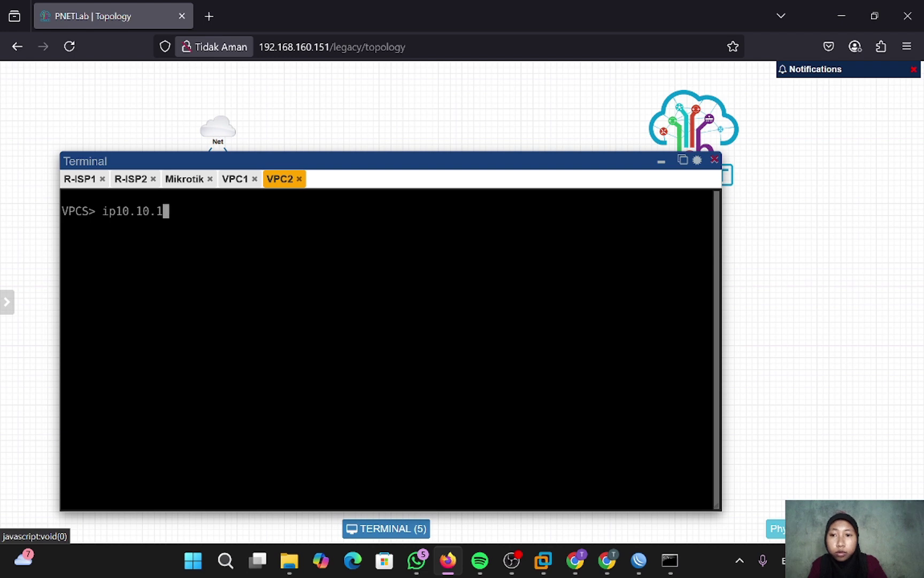
key("Left")
key("Left")
key("Left")
key("Left")
key("Left")
key("Left")
key("Left")
key("Left")
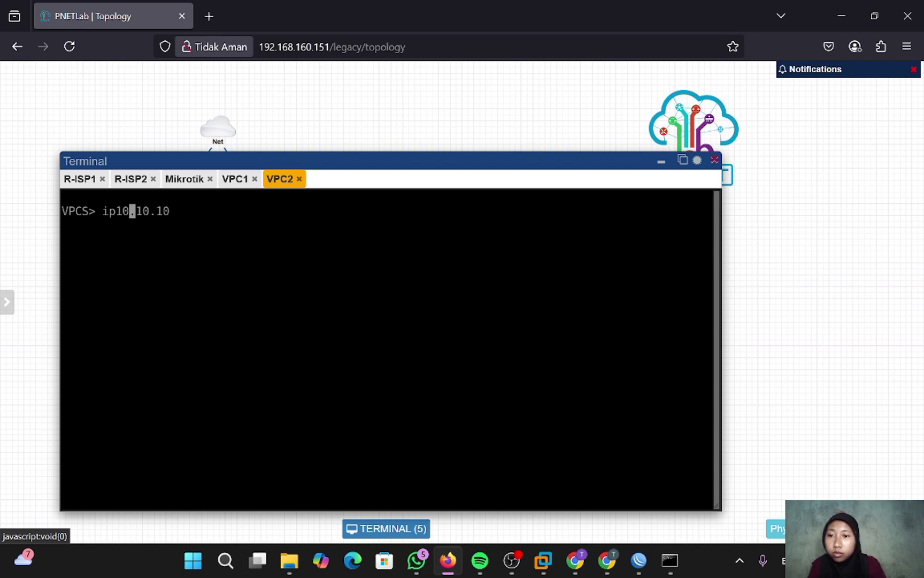
key("Right")
key("Right")
key("Right")
key("Right")
key("Right")
key("Right")
key("Right")
key("Right")
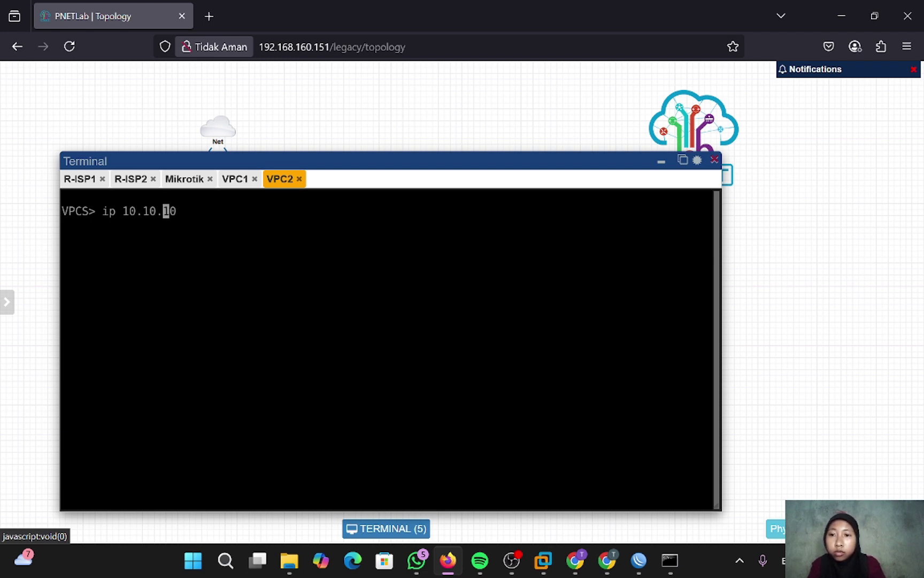
type(".12")
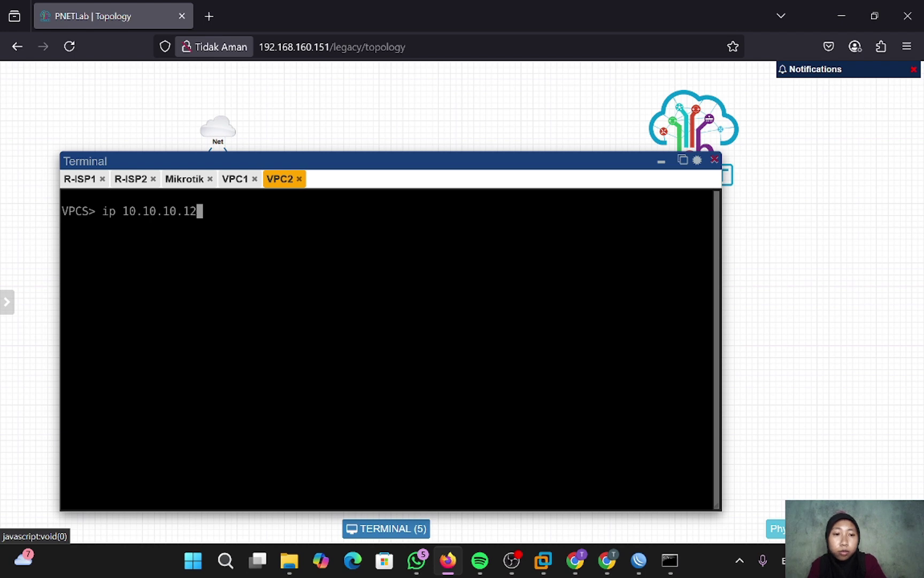
type("/14")
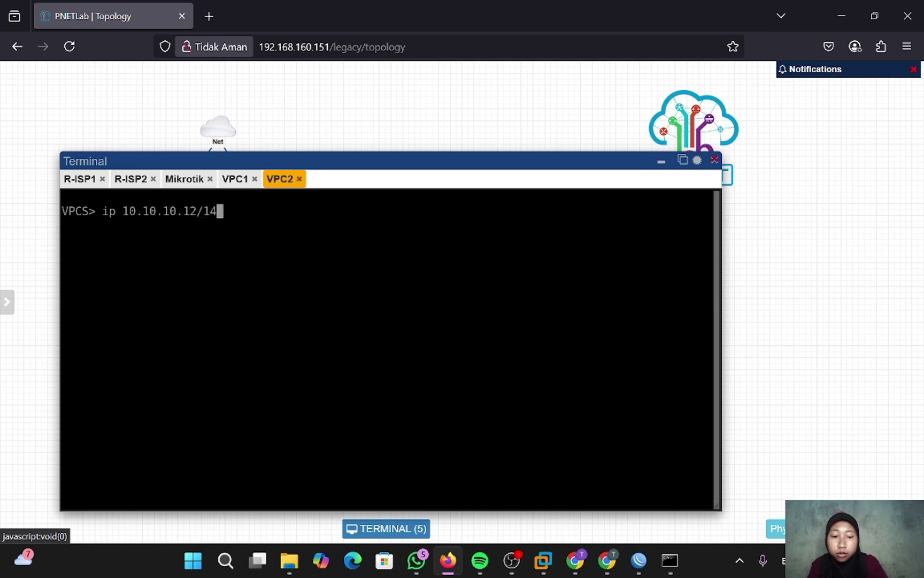
key("BackSpace")
key("BackSpace")
type("24")
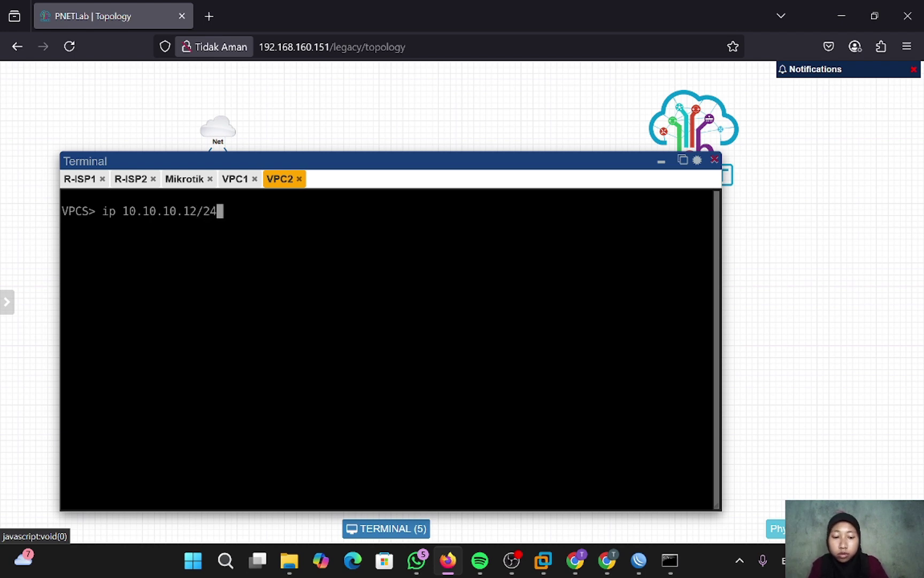
type(" 10.10.10.1")
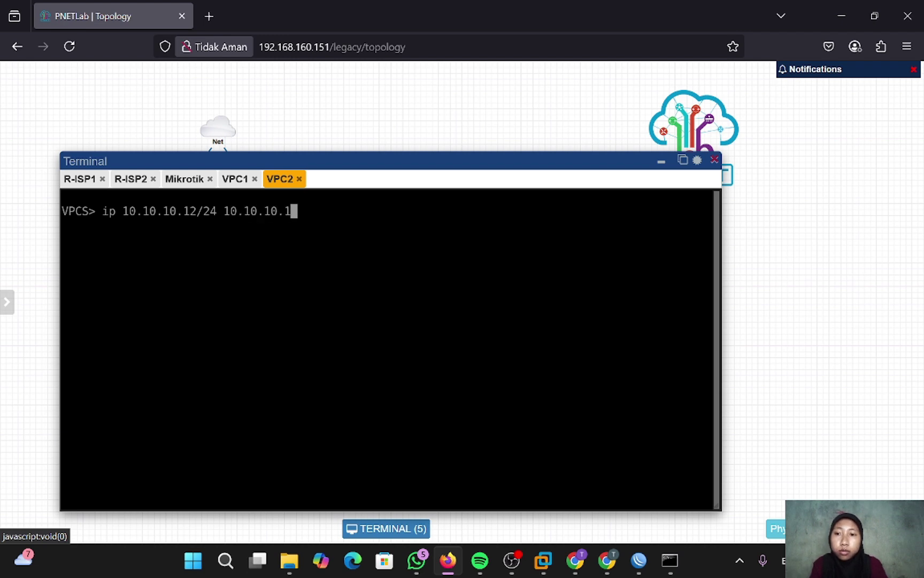
key("Return")
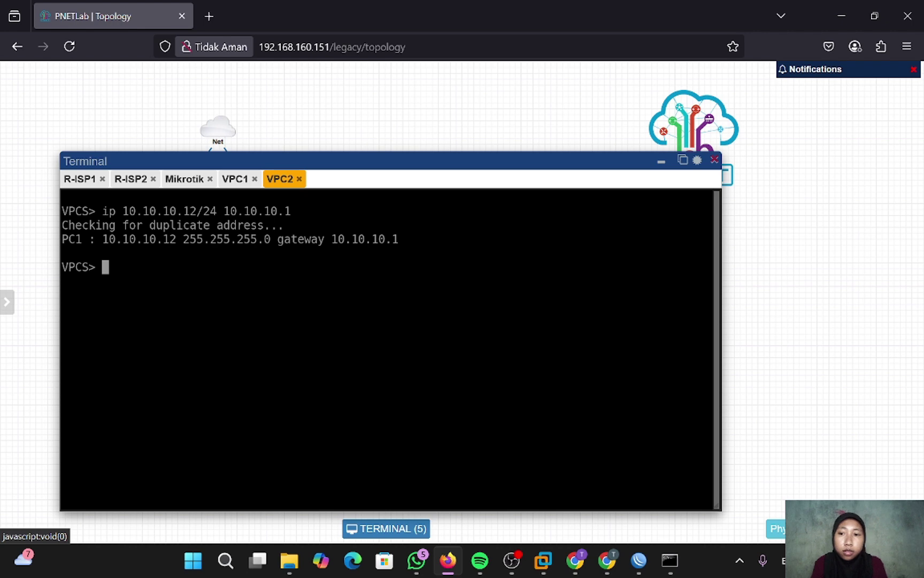
- Set VPC2's DNS server to 8.8.8.8
type("ip")
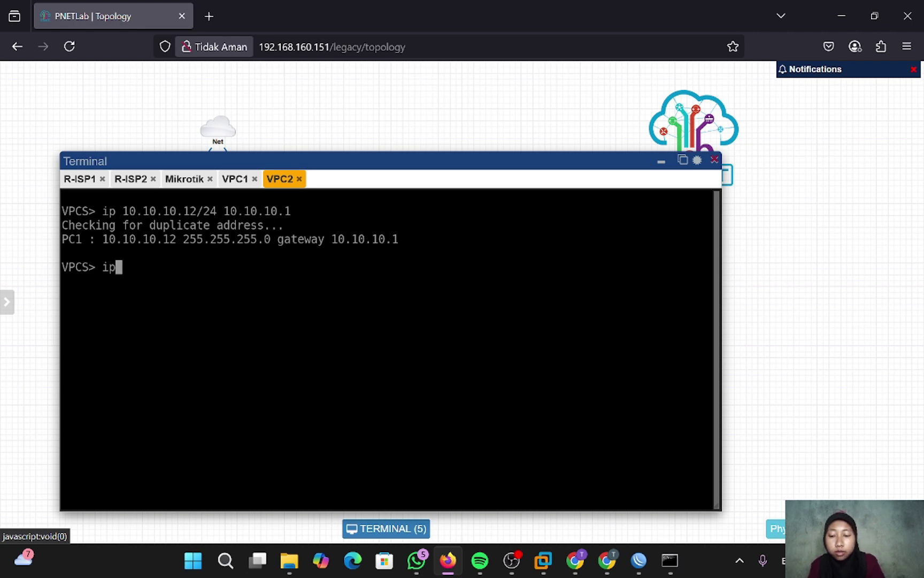
type(" dns 8.8..")
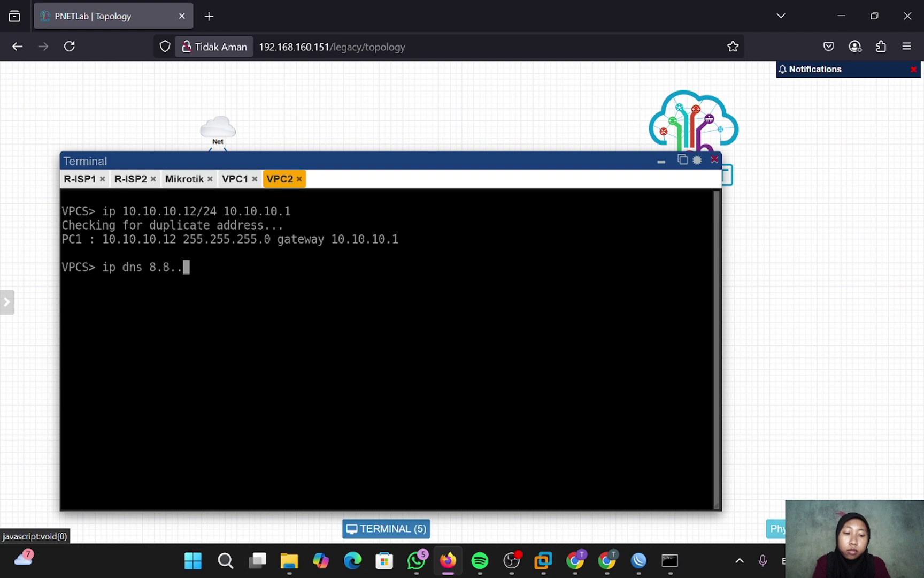
key("BackSpace")
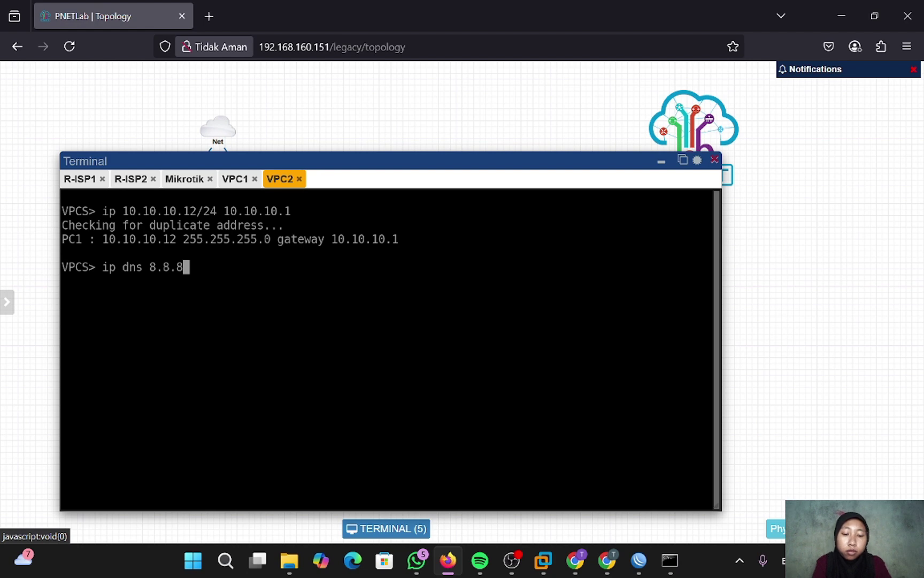
type("8.8")
key("Return")
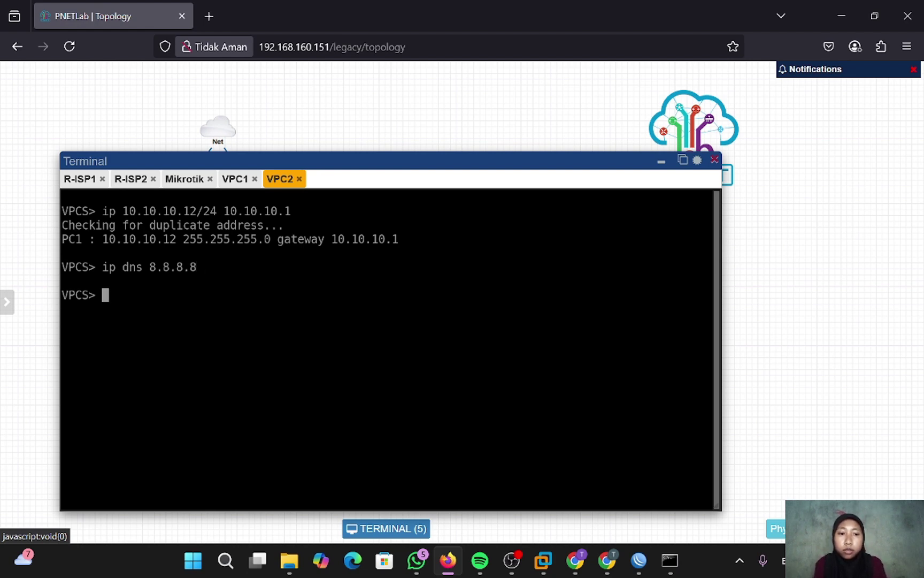
key("alt+Tab")
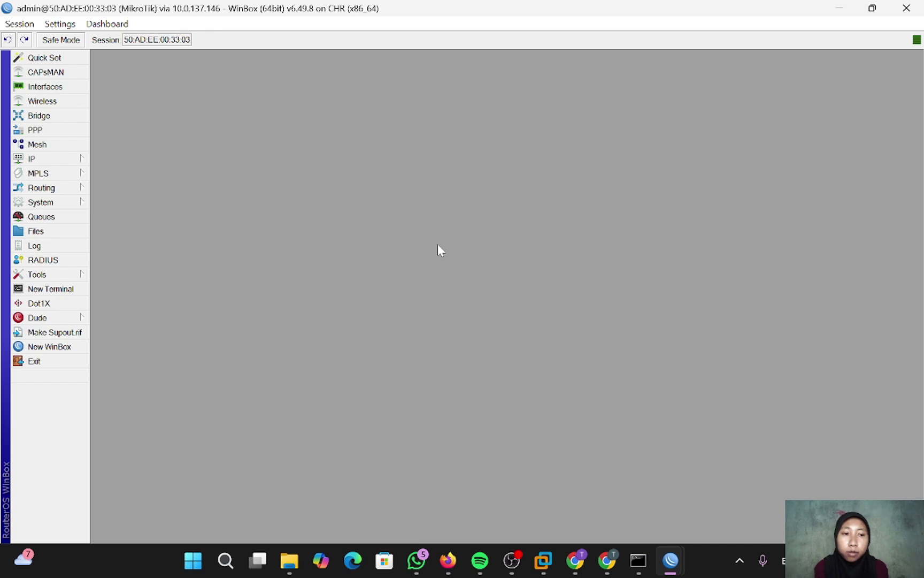
- Disable the 0.0.0.0/0 default route in IP > Routes
left_click(51, 160)
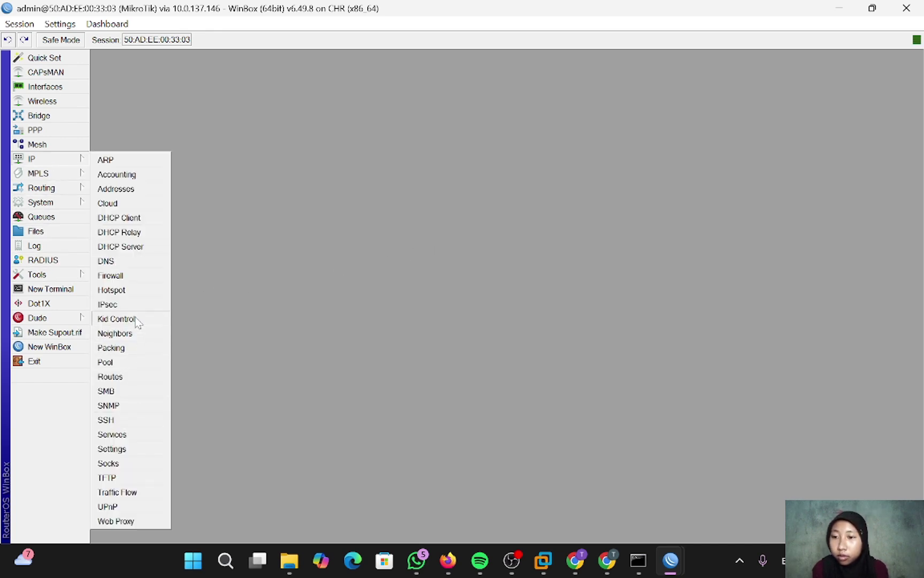
left_click(123, 377)
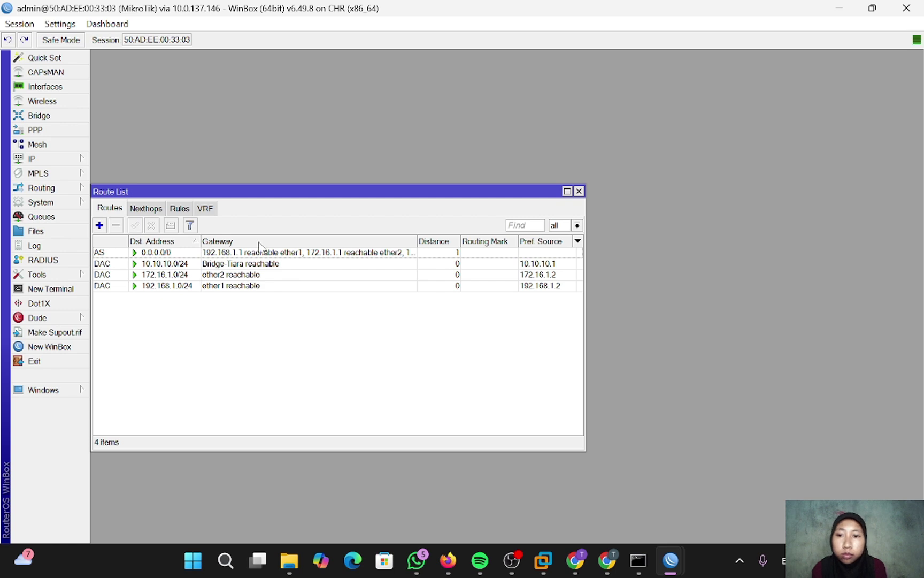
left_click(218, 254)
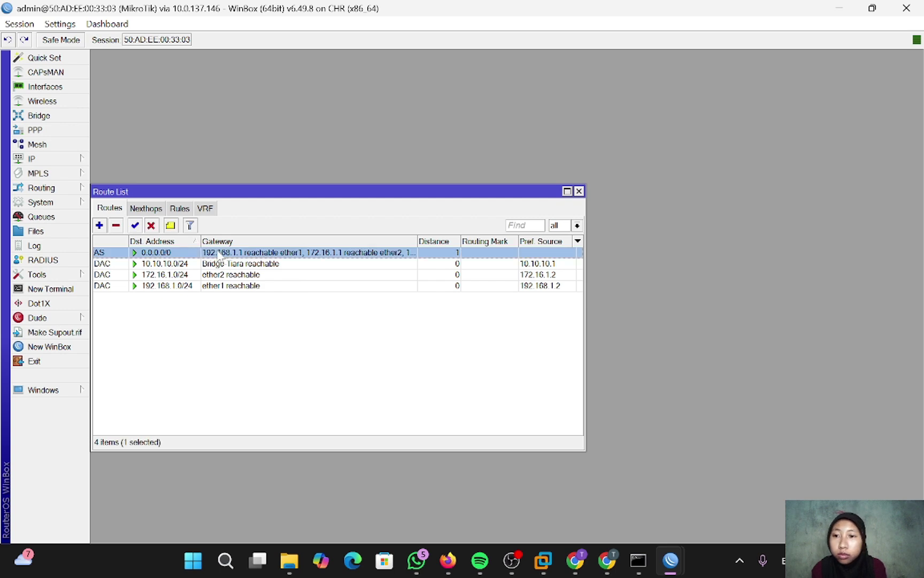
left_click(151, 225)
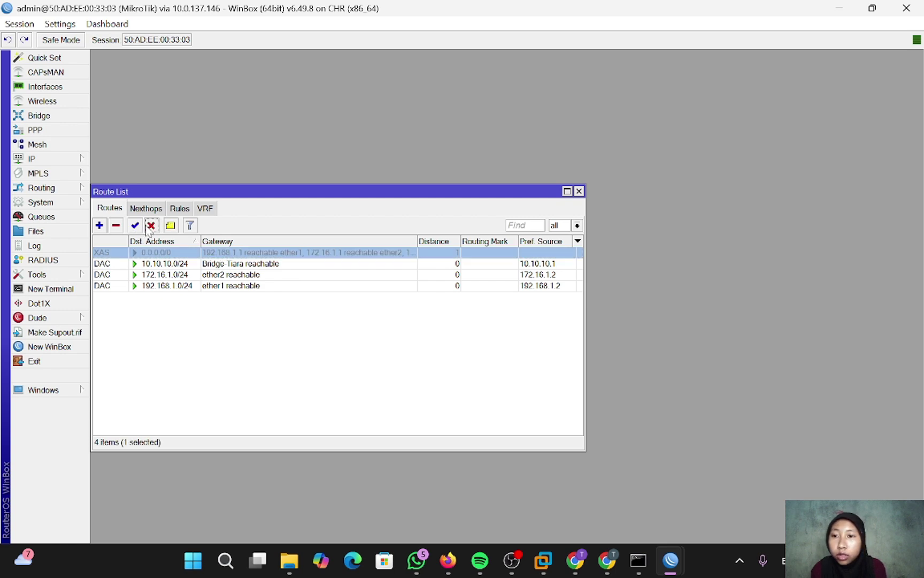
- Add a routing rule sending source 10.10.10.11 to lookup table vpc1
left_click(180, 209)
left_click(99, 225)
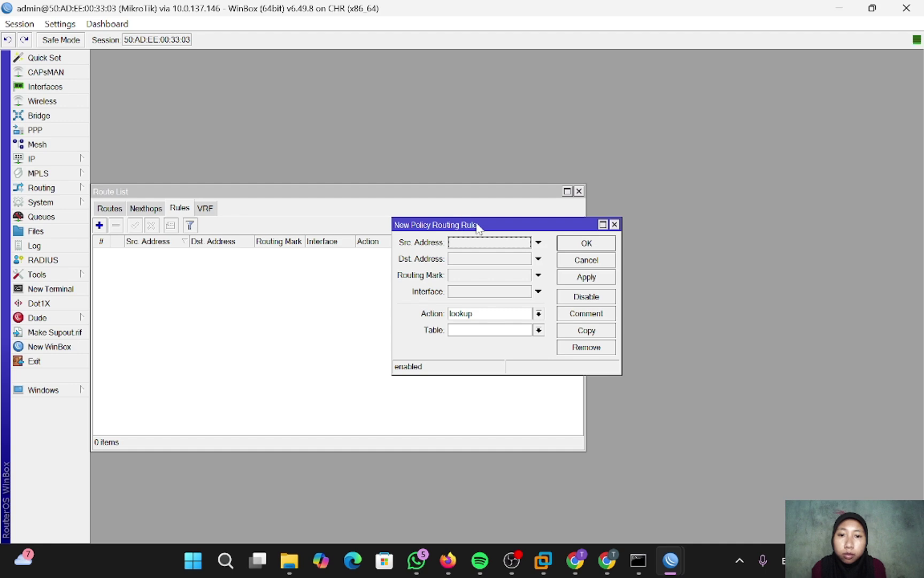
left_click_drag(478, 227, 396, 227)
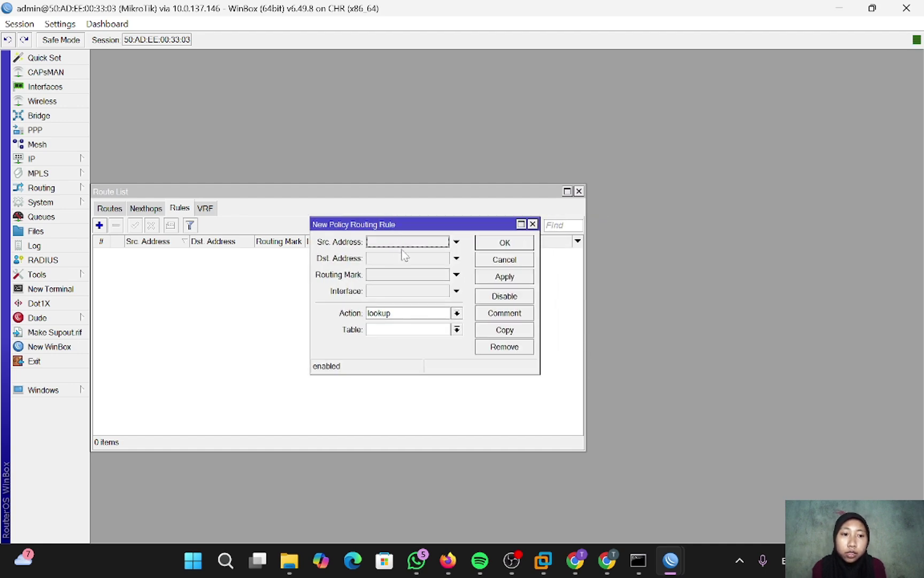
left_click(407, 243)
type("10.")
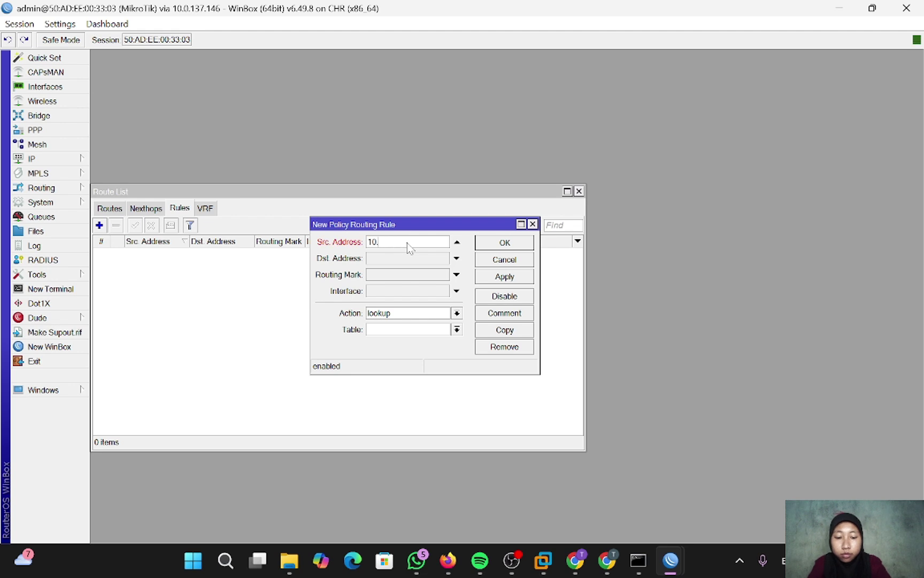
type("10.10.11/24")
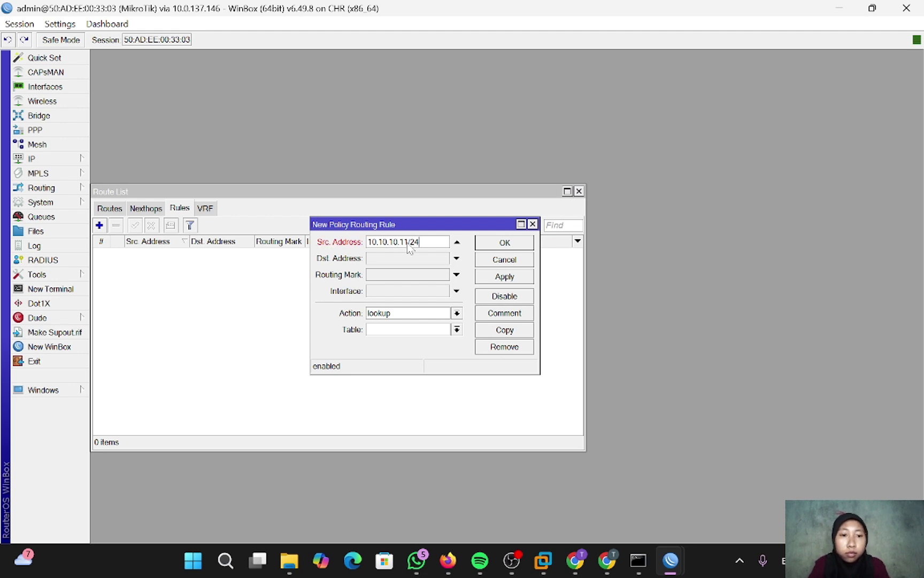
key("BackSpace")
key("BackSpace")
key("BackSpace")
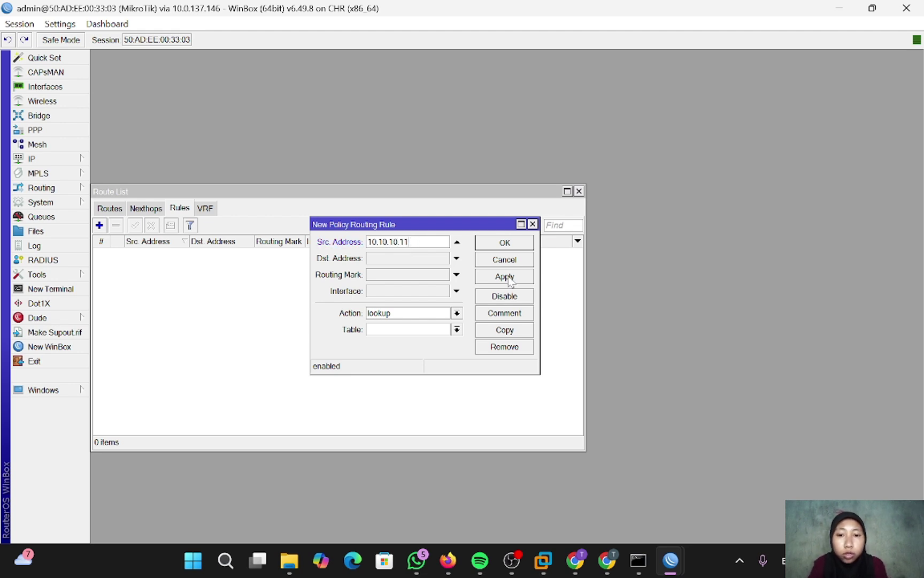
left_click(457, 330)
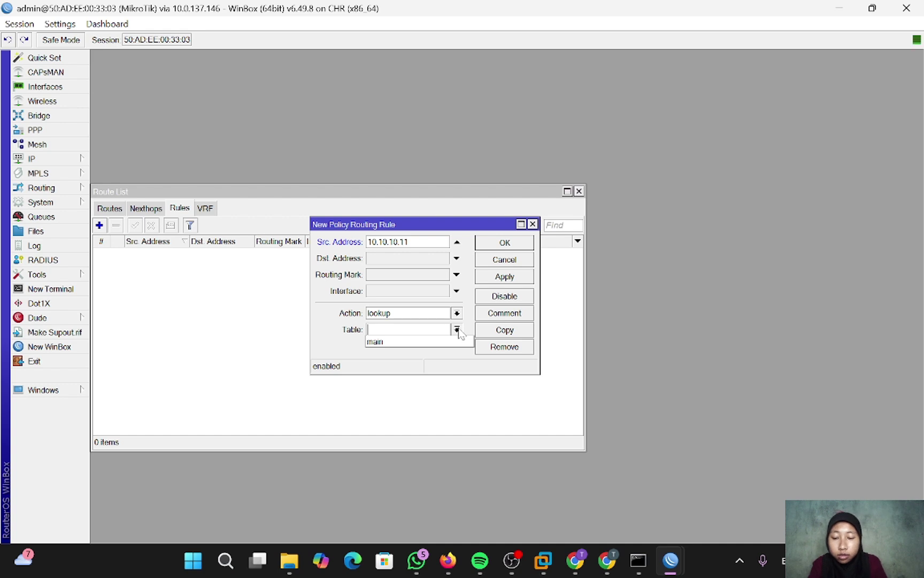
type("vp ")
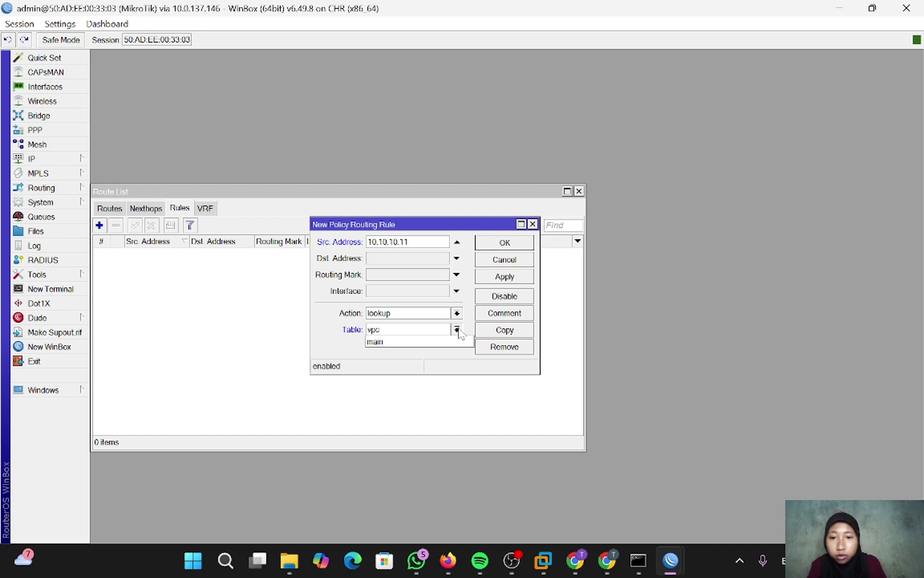
type("1")
left_click(512, 277)
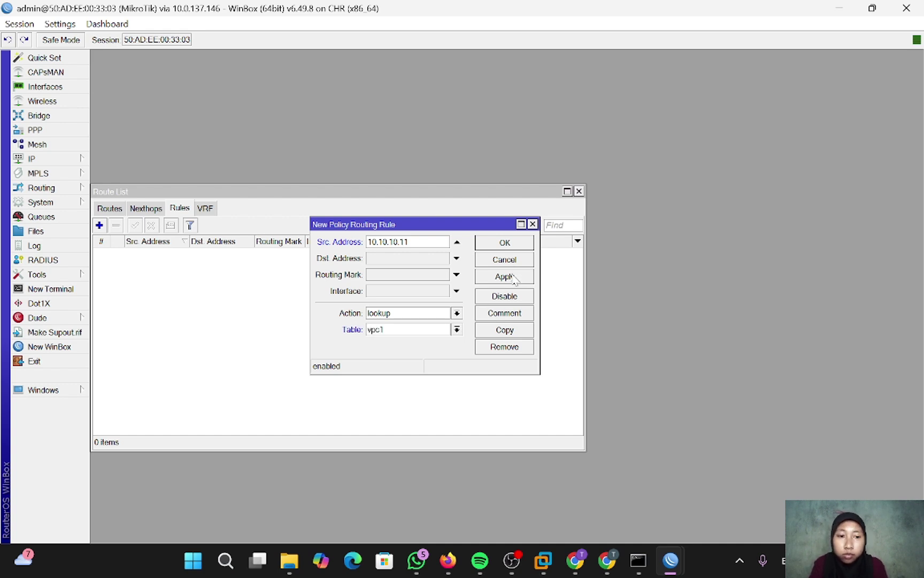
left_click(513, 244)
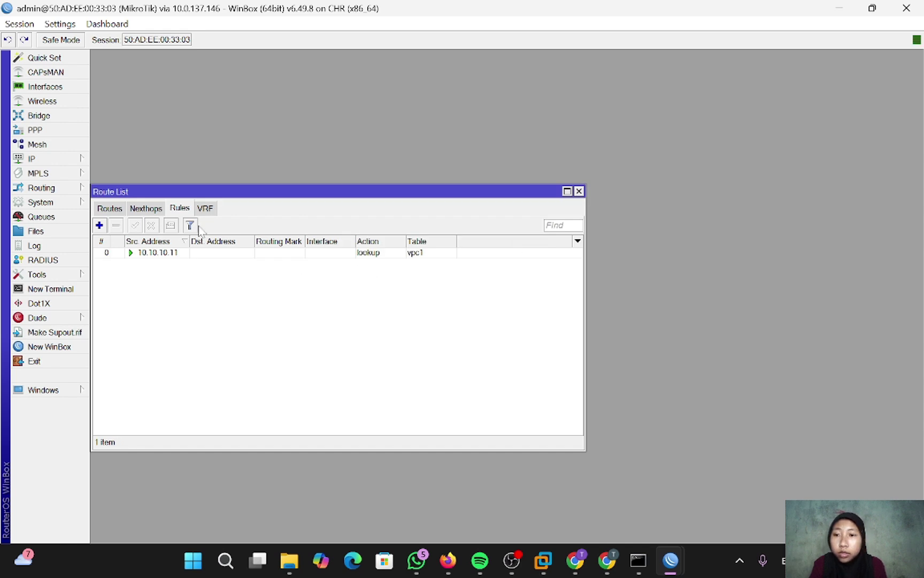
- Add a second routing rule sending source 10.10.10.12 to table vpc2
left_click(99, 225)
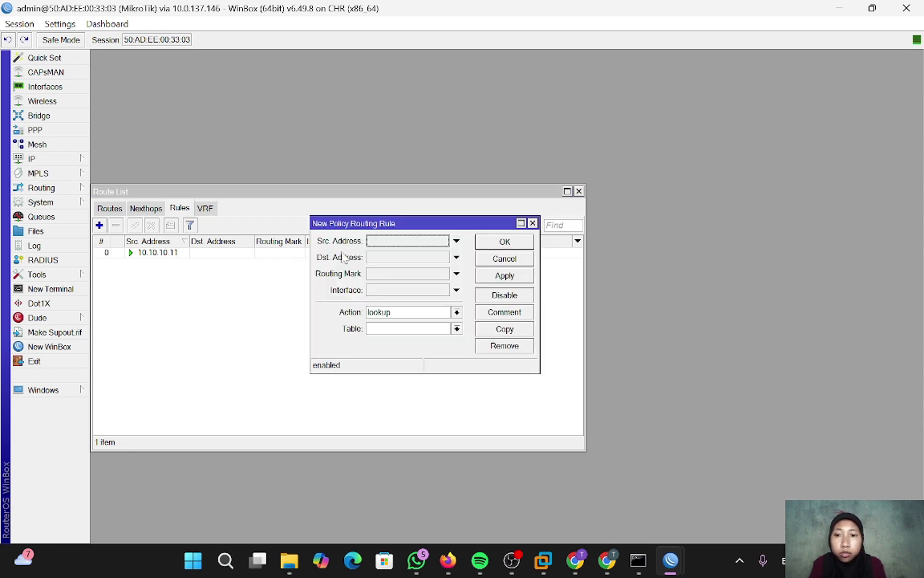
left_click(392, 241)
type("10.10.10.12")
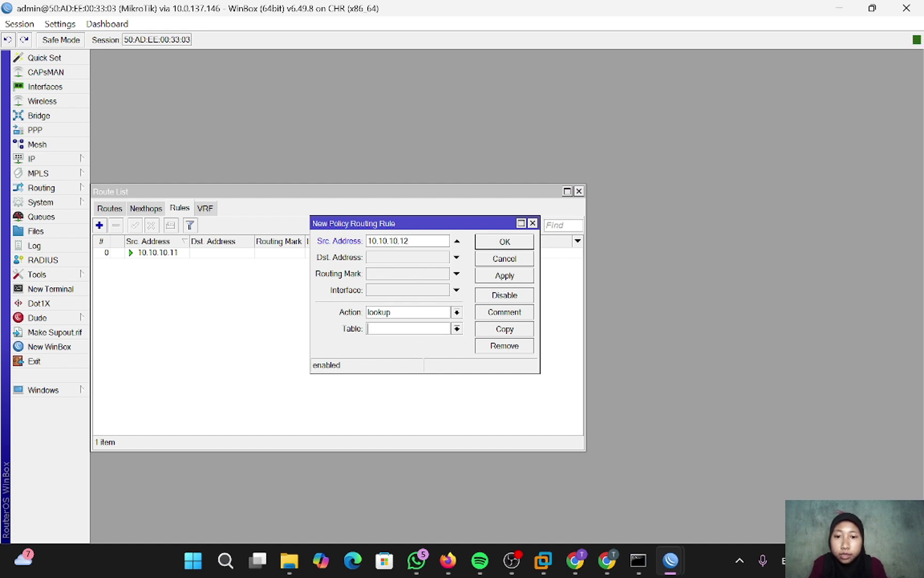
type("vpc2")
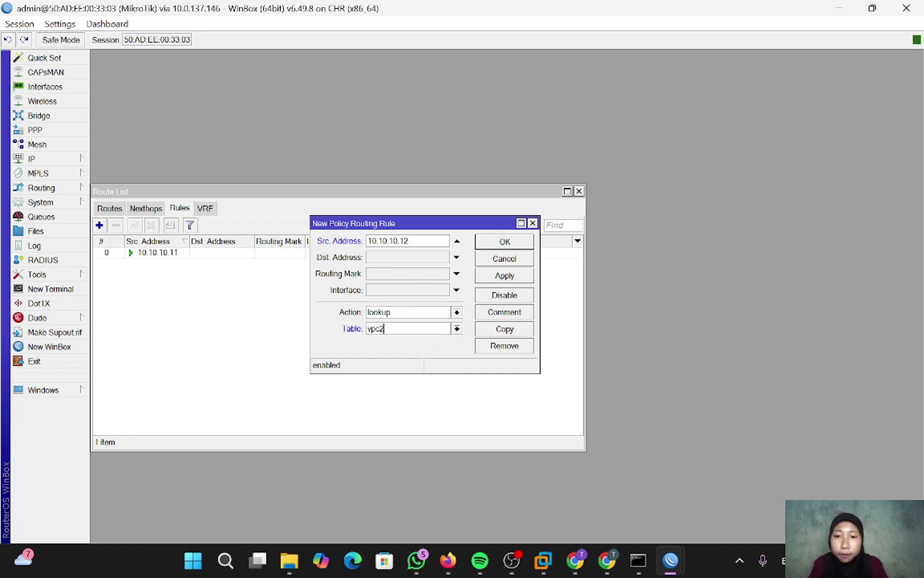
left_click(507, 275)
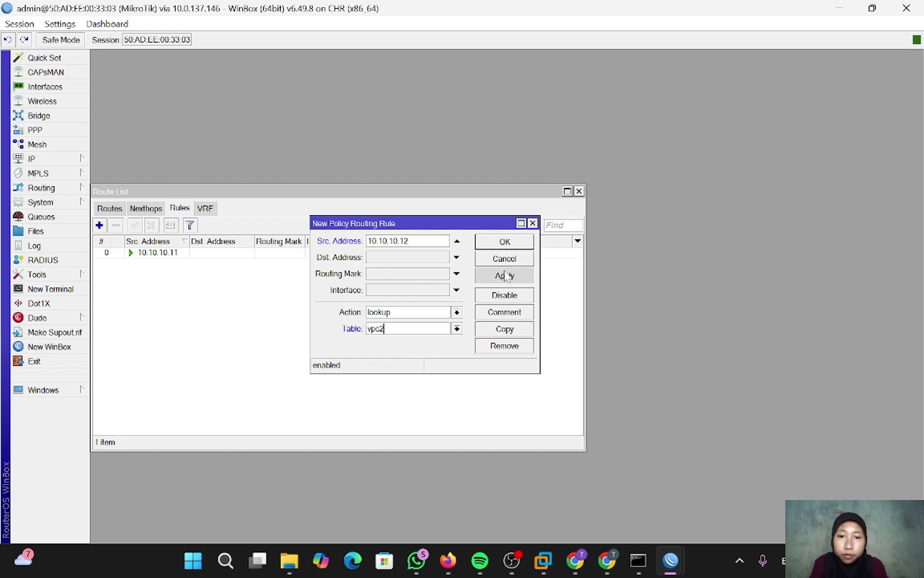
left_click(505, 243)
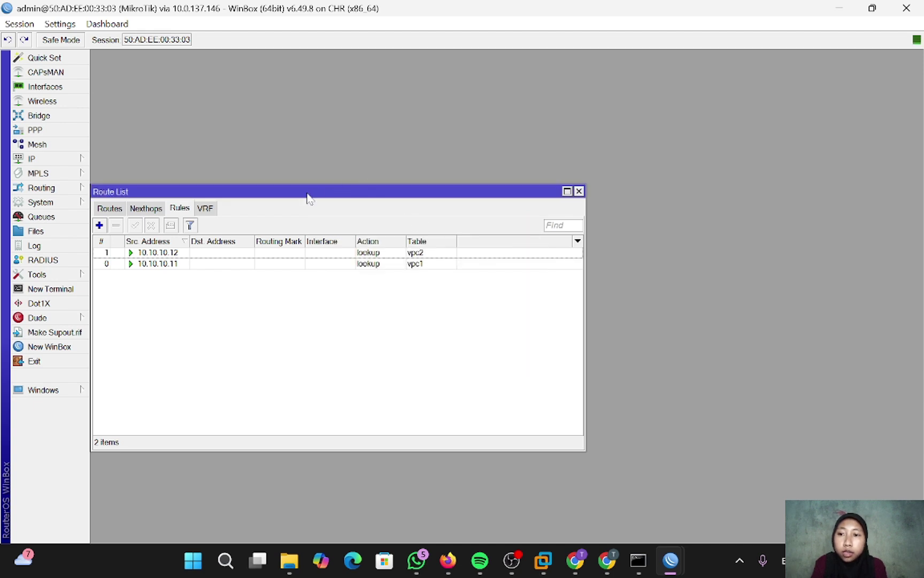
- Filter the route list by table vpc1, then vpc2, then all, and start a new route
left_click(109, 209)
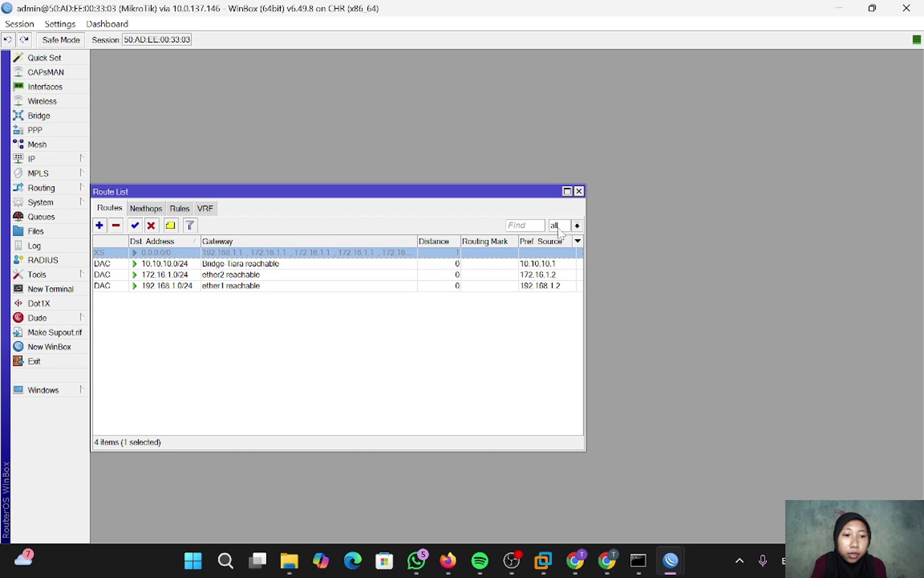
left_click(578, 225)
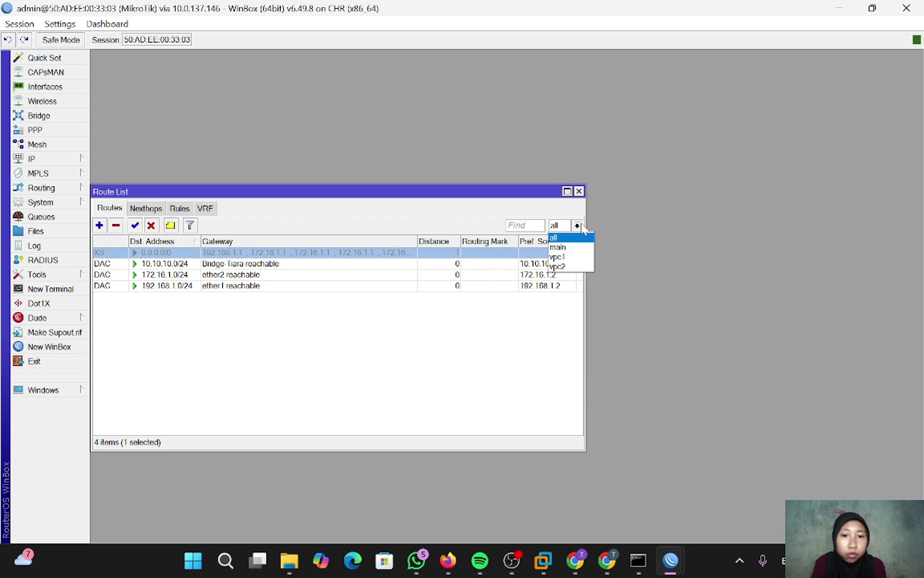
left_click(559, 257)
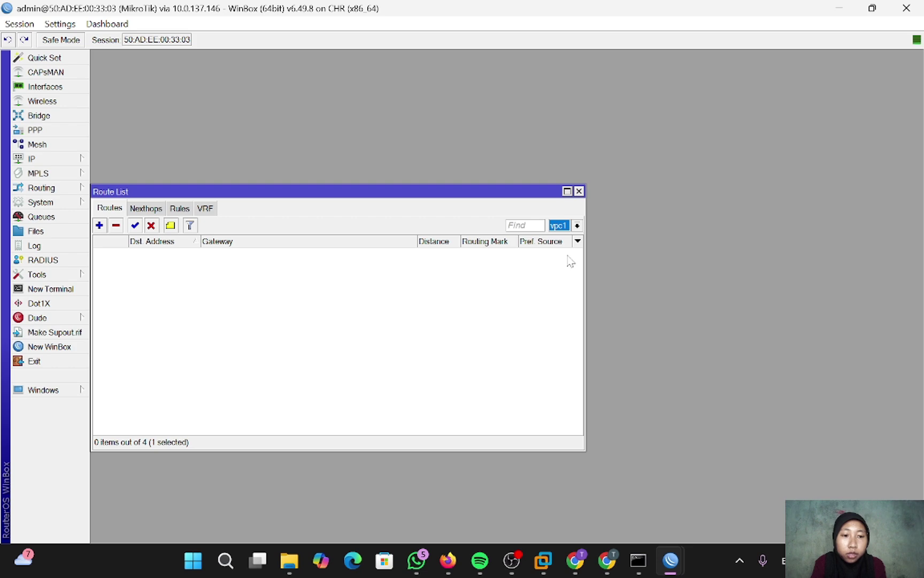
left_click(578, 226)
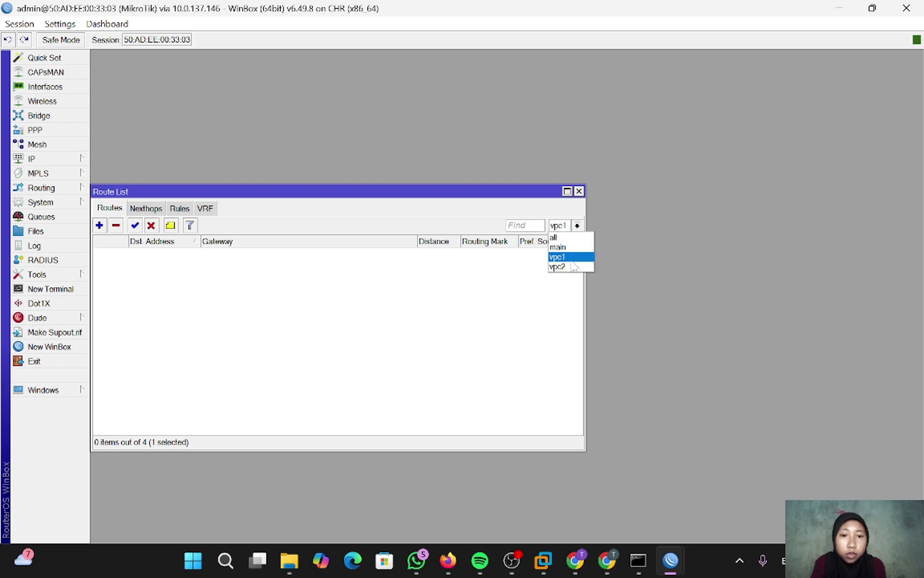
left_click(572, 267)
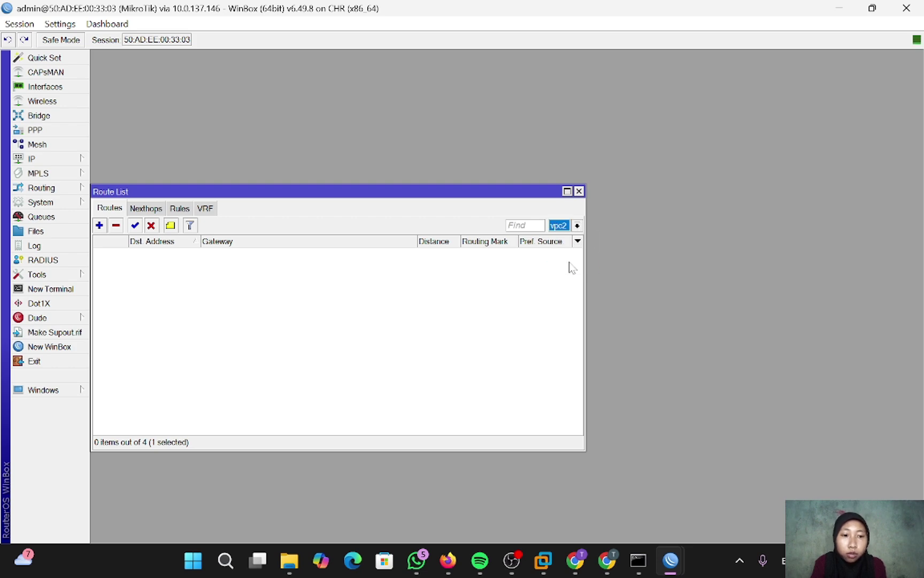
left_click(578, 226)
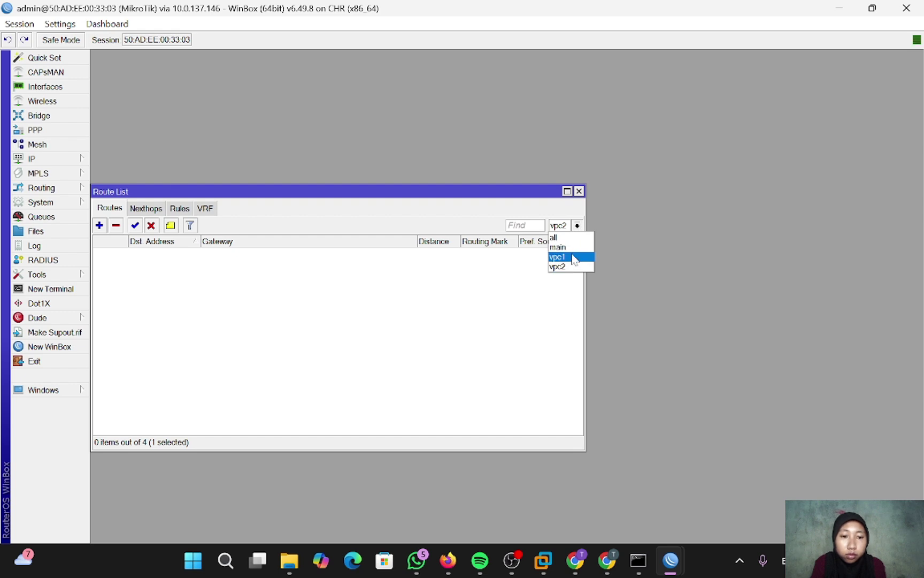
left_click(559, 237)
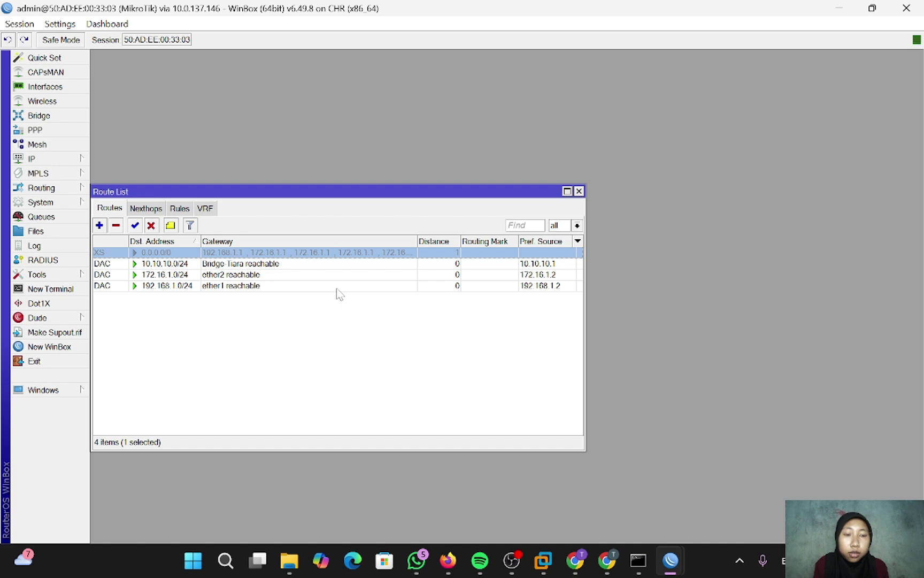
left_click(99, 225)
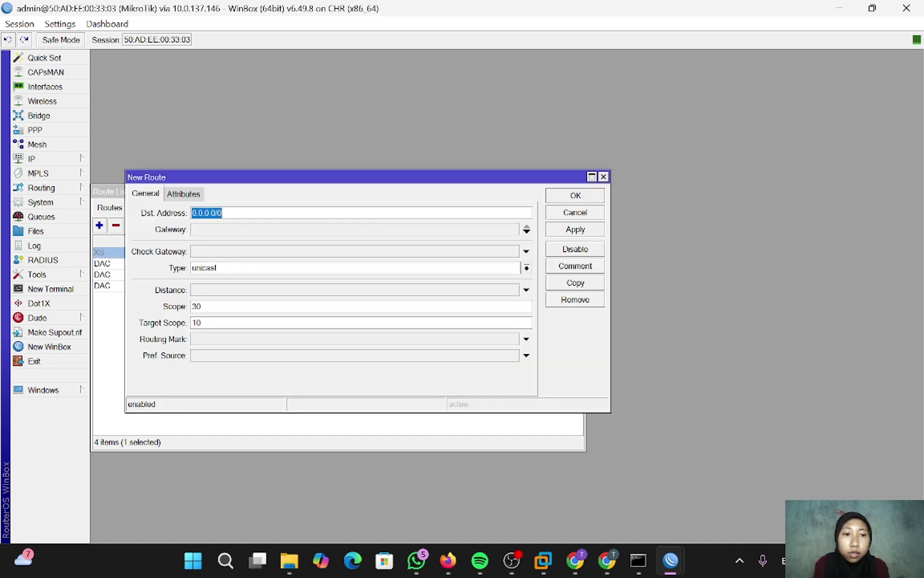
- Add a 0.0.0.0/0 route via 192.168.1.1 with routing mark vpc1
left_click(219, 229)
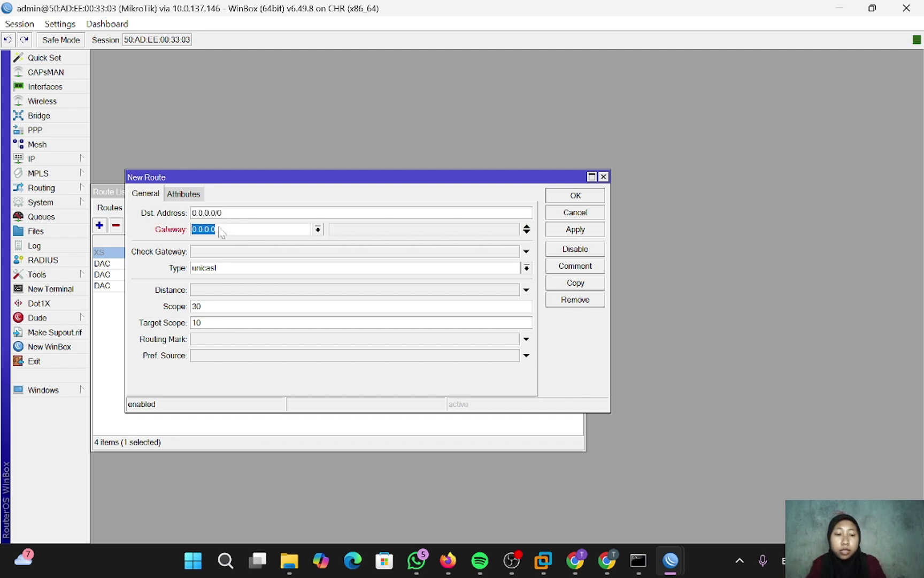
type("192")
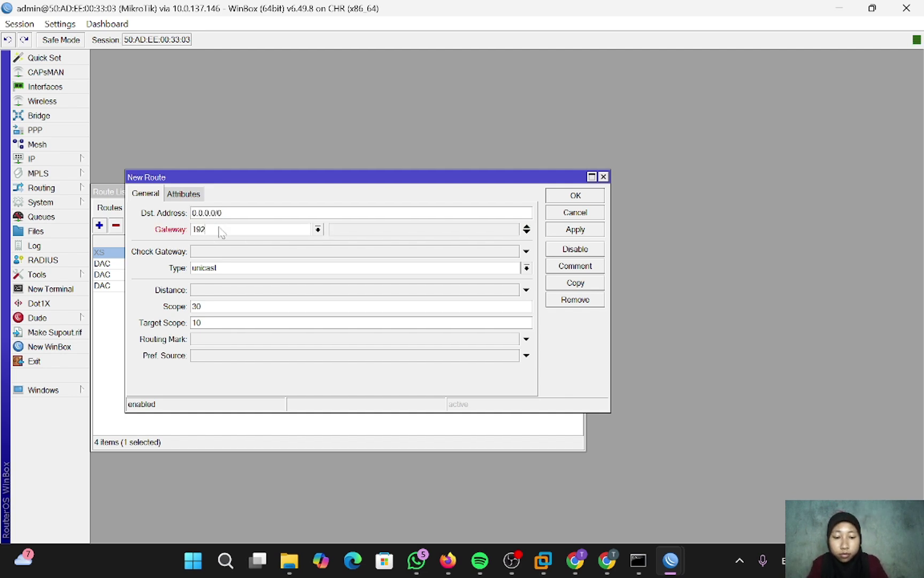
type(".168.1.1")
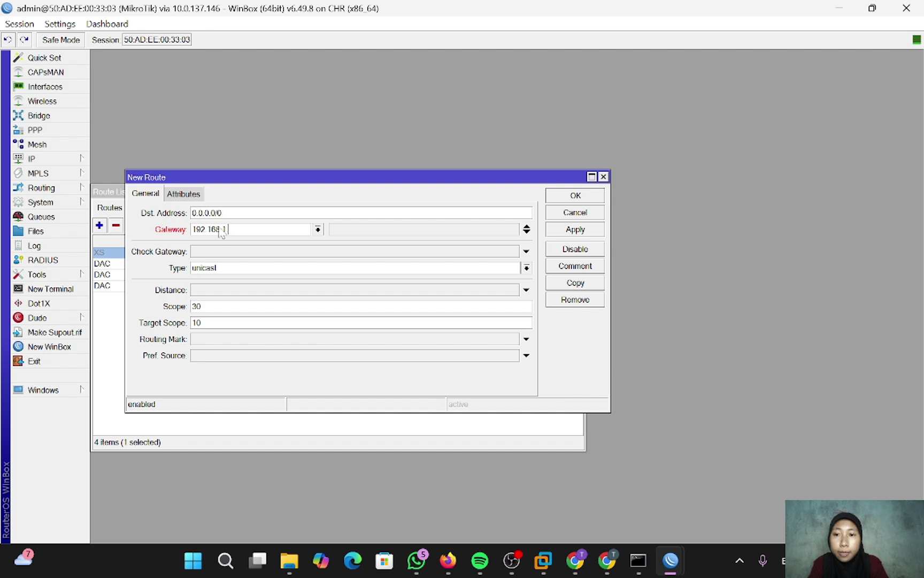
left_click(211, 340)
left_click(513, 339)
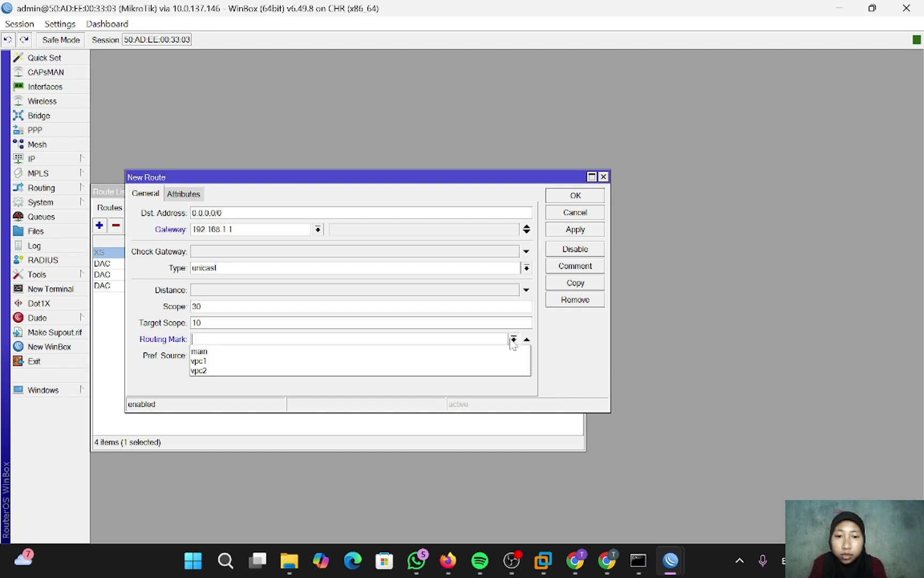
left_click(503, 360)
left_click(588, 230)
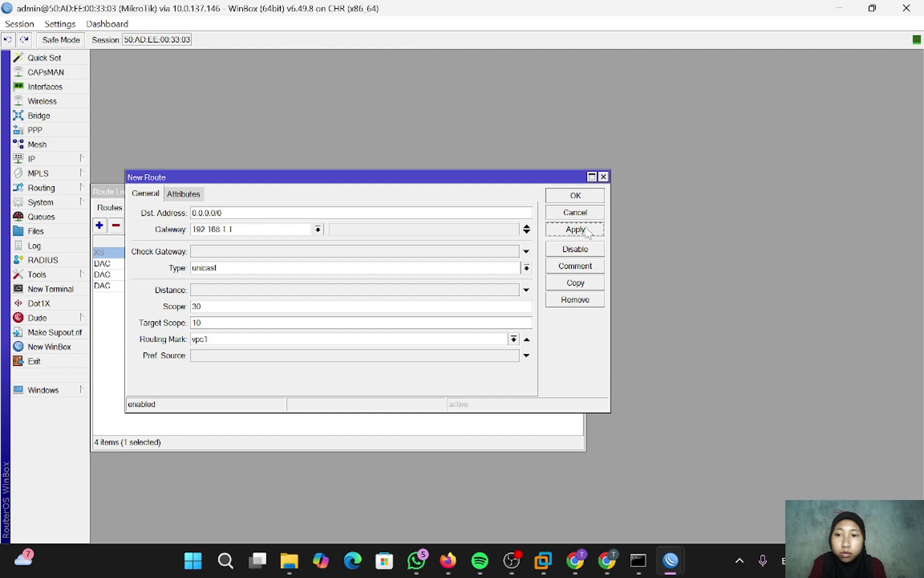
left_click(591, 196)
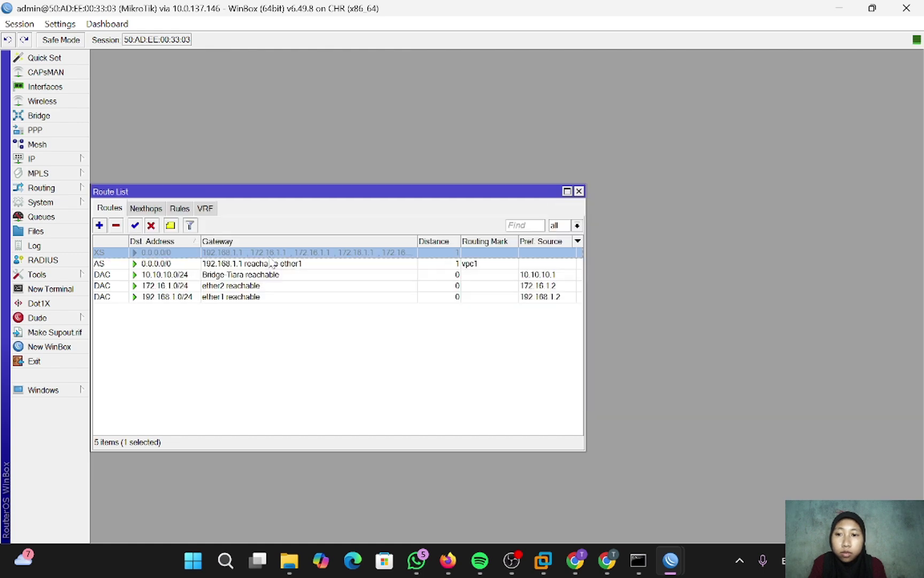
- Add an unmarked 0.0.0.0/0 route via 172.16.1.1
left_click(100, 225)
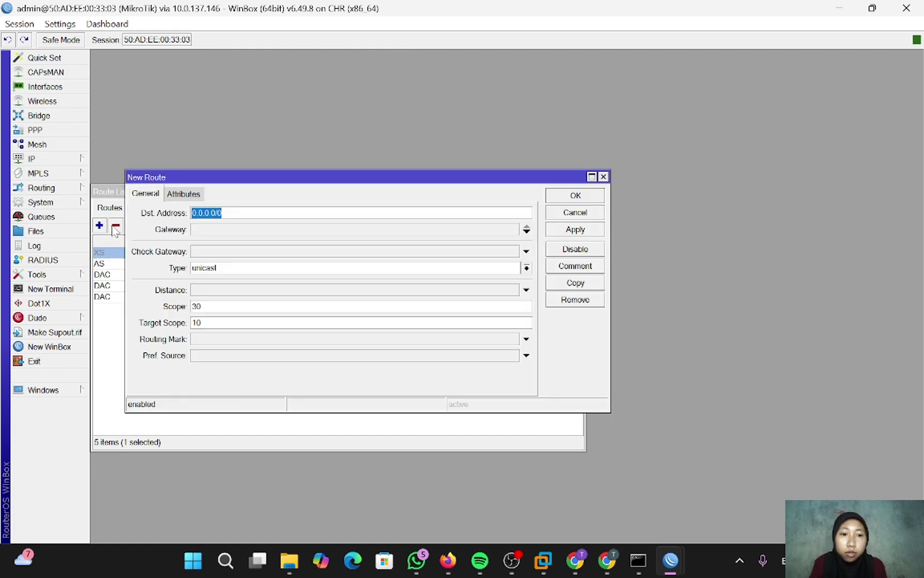
left_click(242, 230)
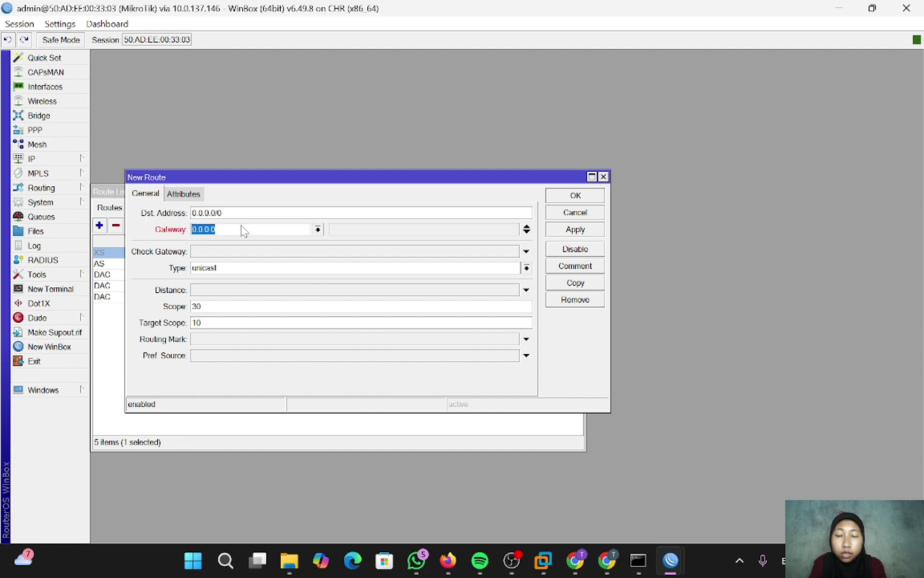
type("17")
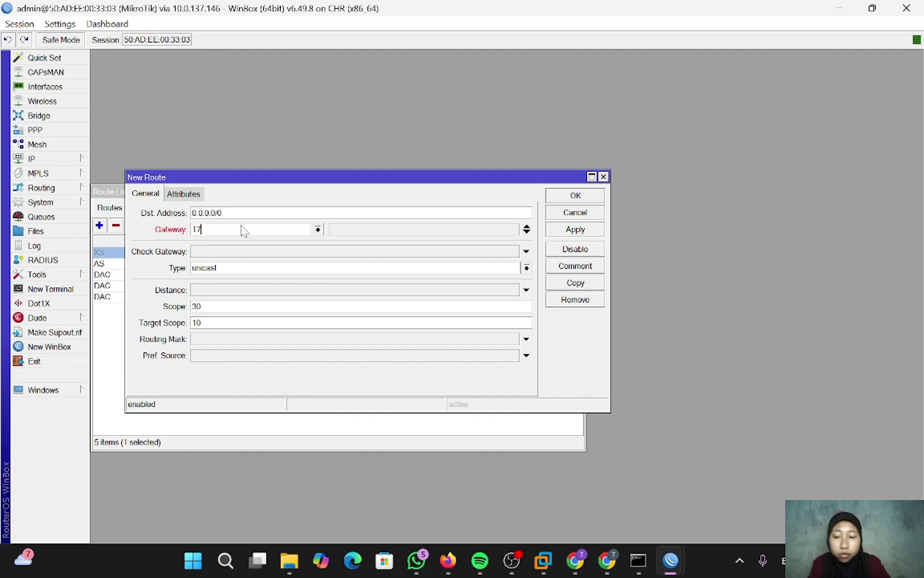
type("2.16.1.1")
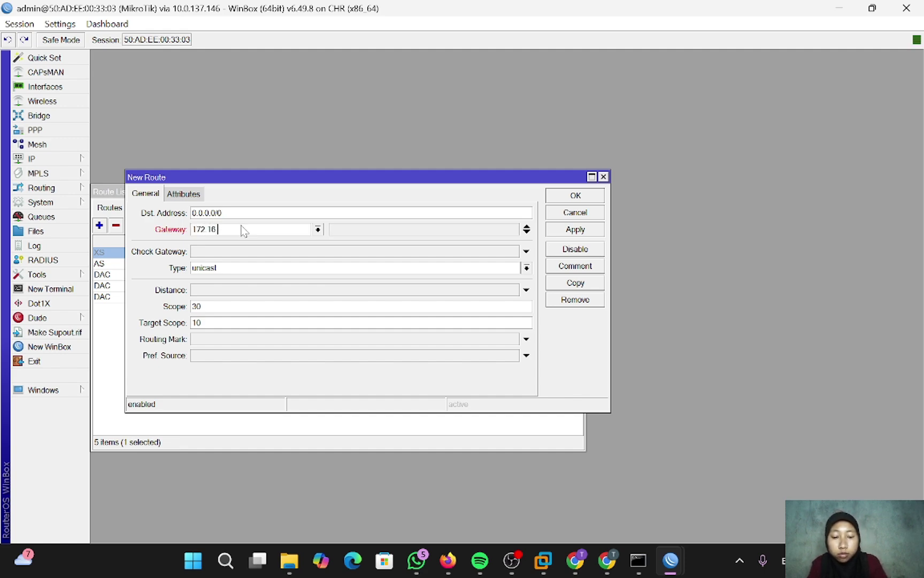
left_click(231, 339)
left_click(514, 339)
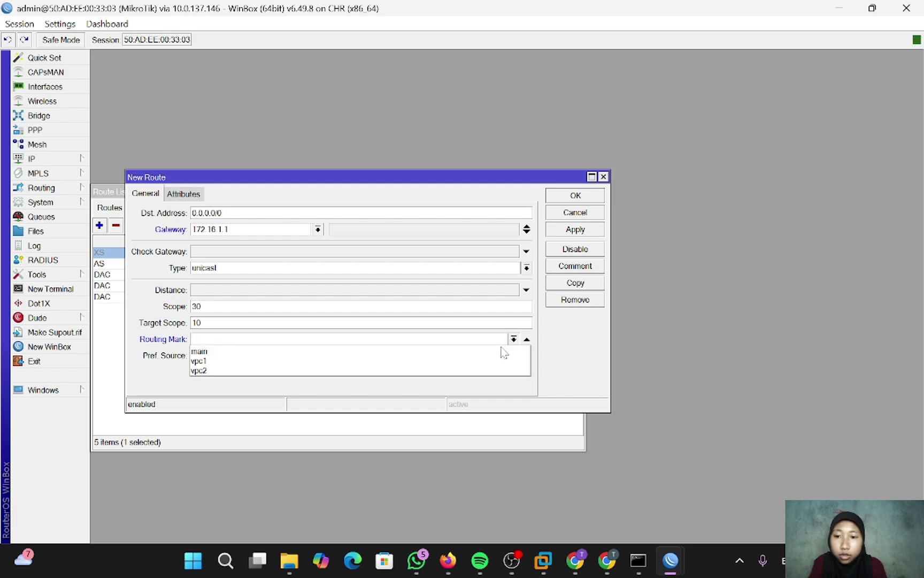
left_click(491, 381)
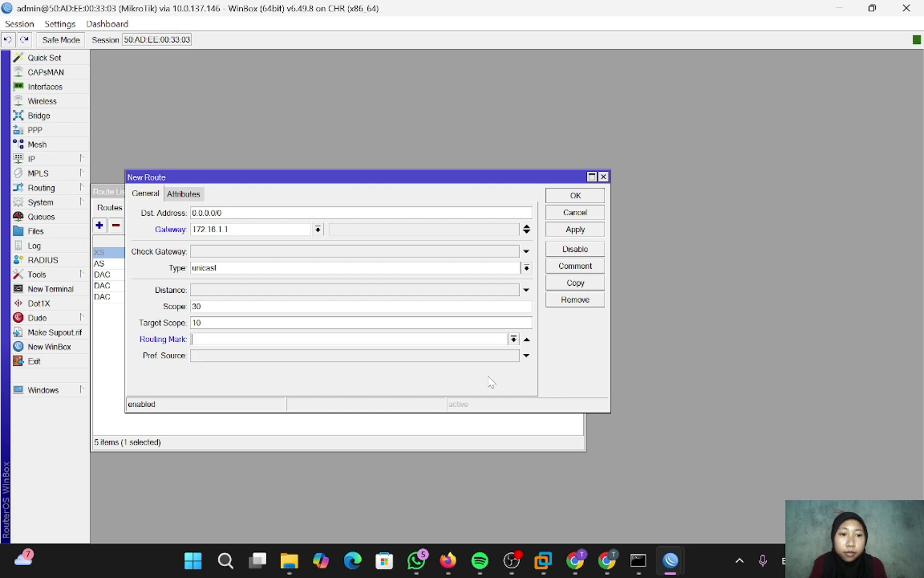
left_click(574, 230)
left_click(577, 213)
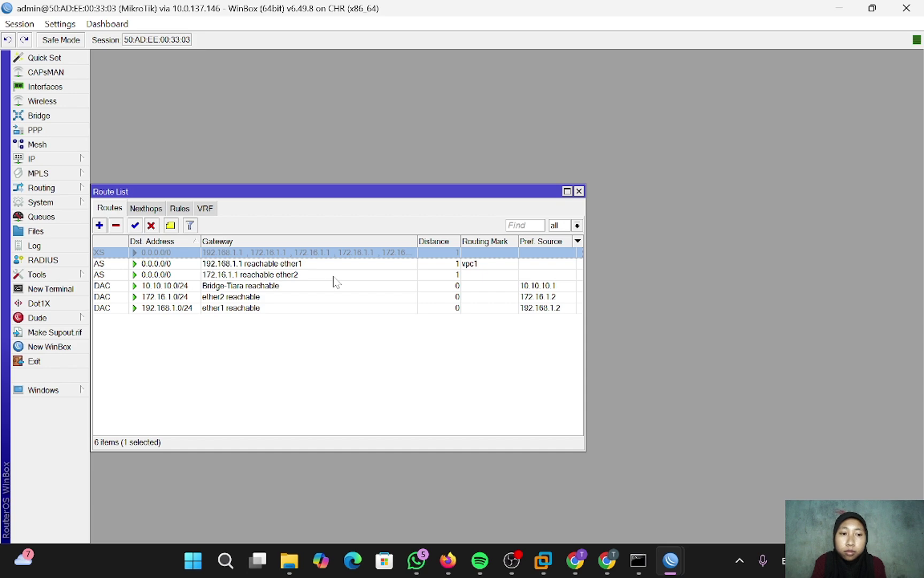
- From VPC1's console in PNETLab, ping 8.8.8.8 to confirm it is reachable
left_click(449, 560)
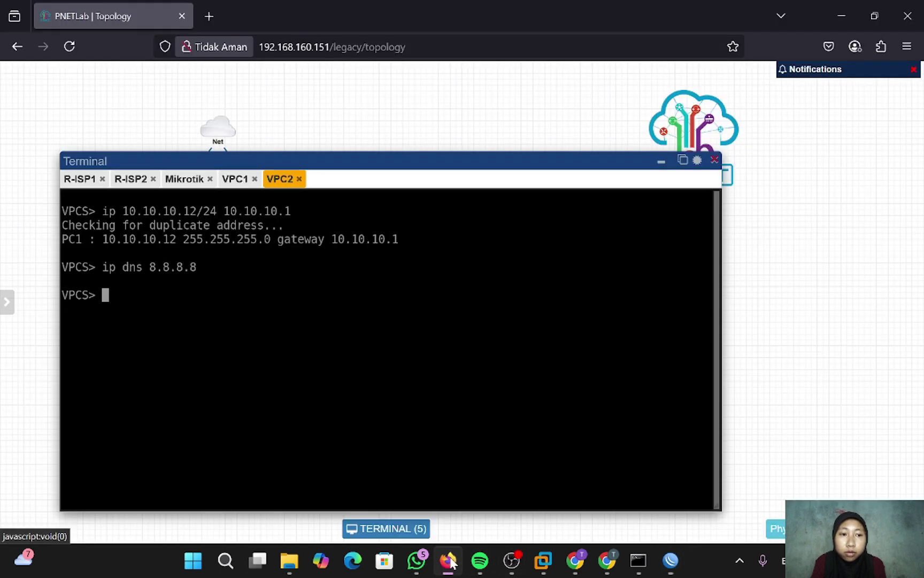
left_click(236, 179)
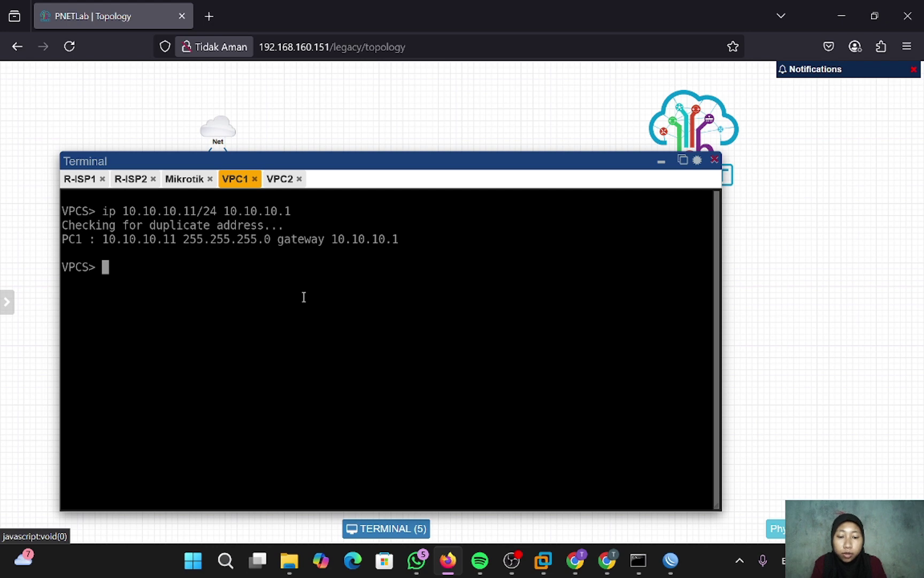
type("ping 8")
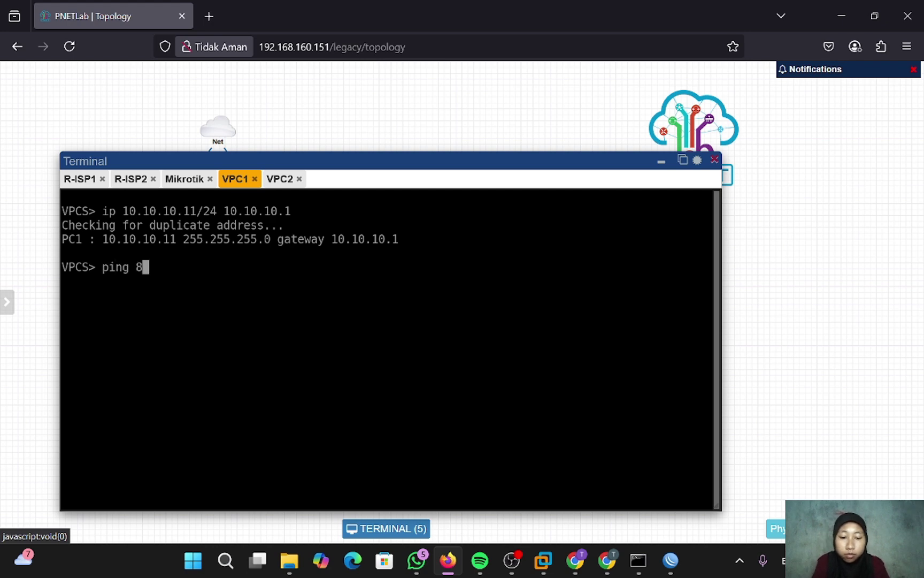
type(".8.8.8")
key("Return")
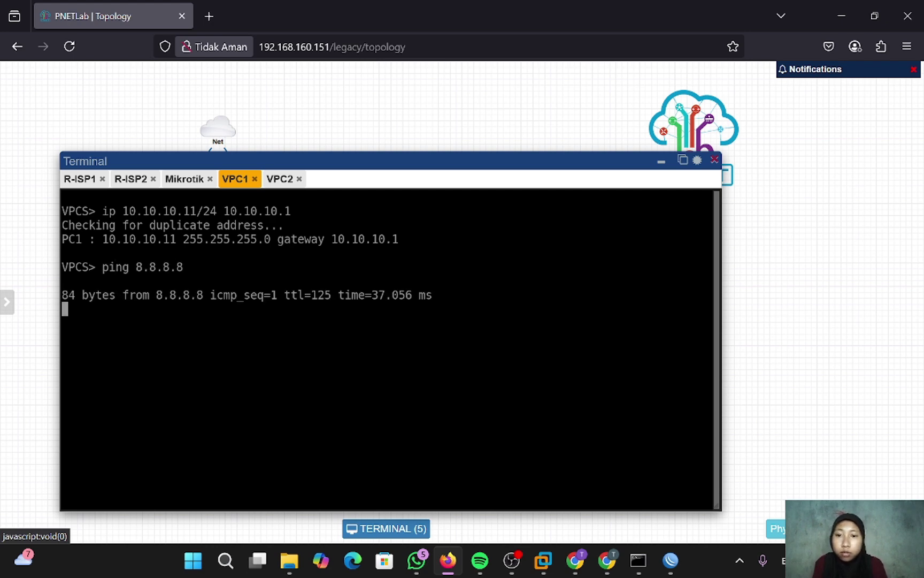
key("ctrl+c")
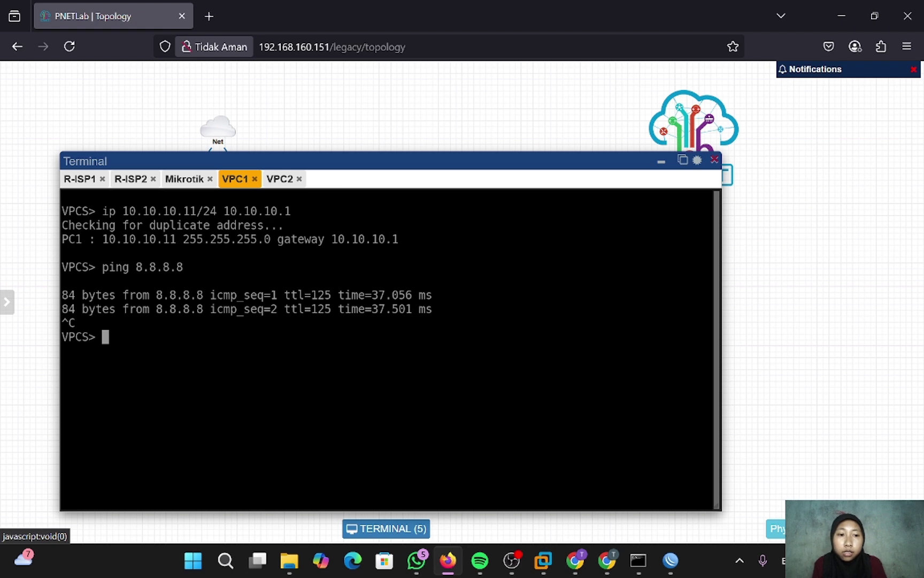
- Trace the route to 8.8.8.8 via 10.10.10.1, 172.16.1.1, 10.0.137.1 and 192.168.160.2
type("tr")
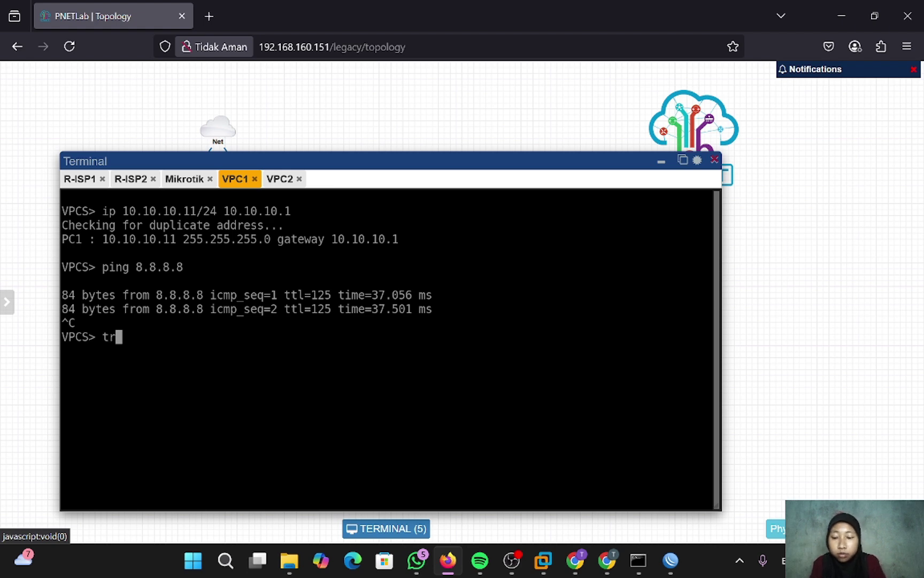
type("ace 8.8.8.8")
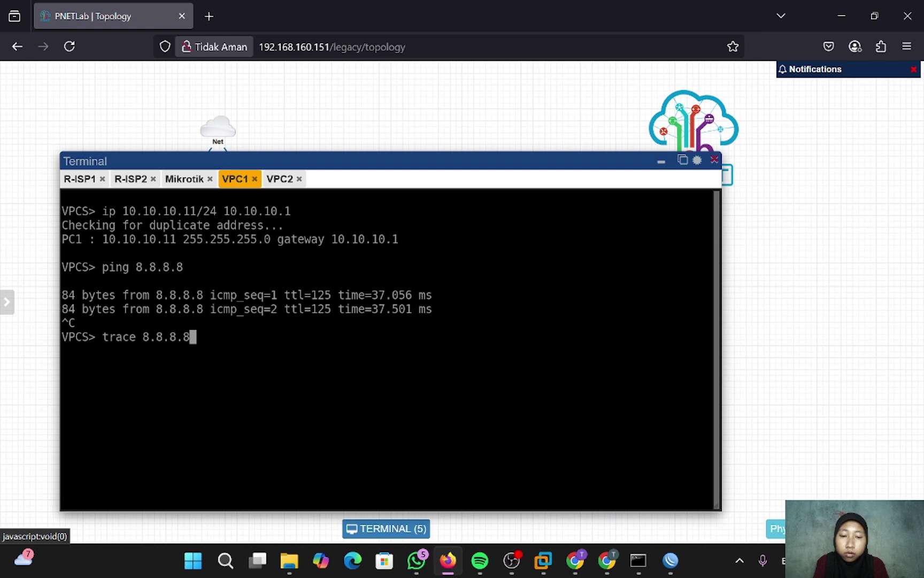
key("Return")
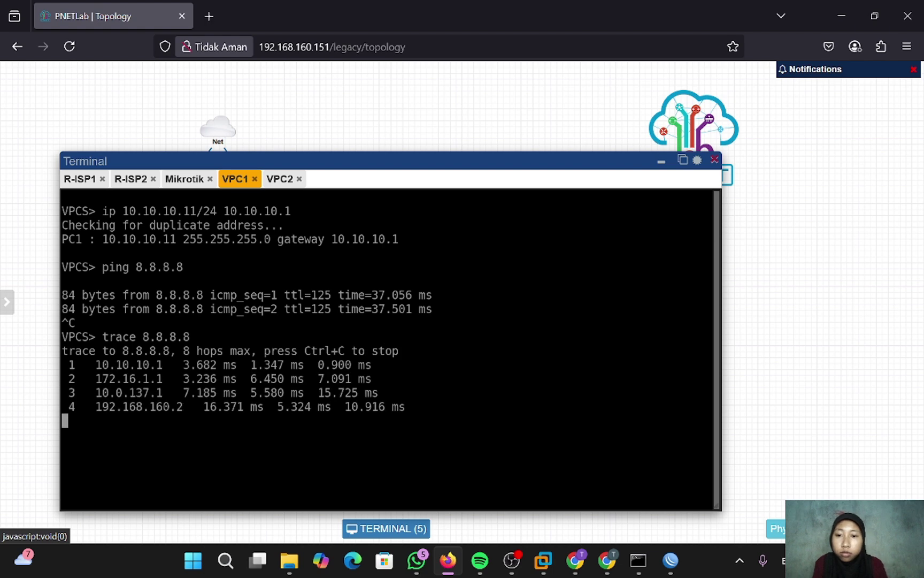
key("ctrl+c")
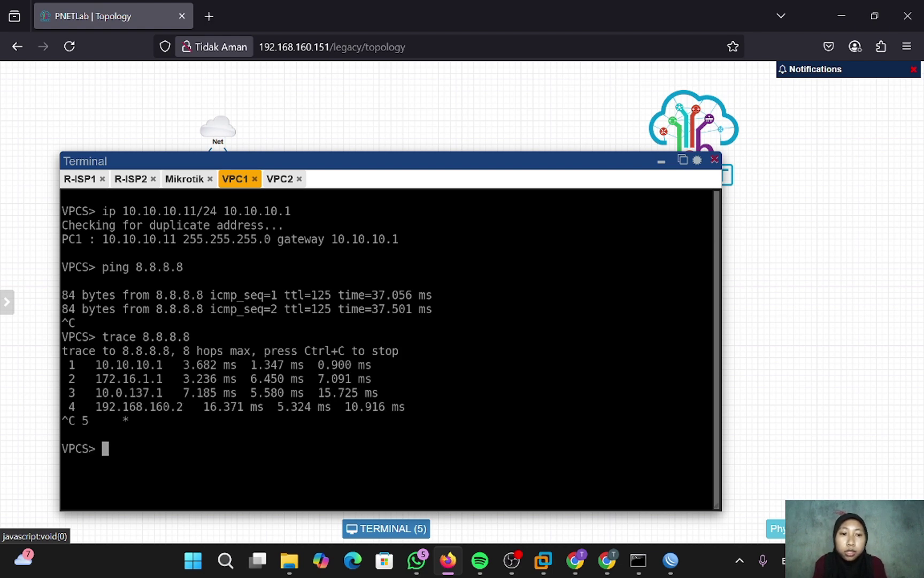
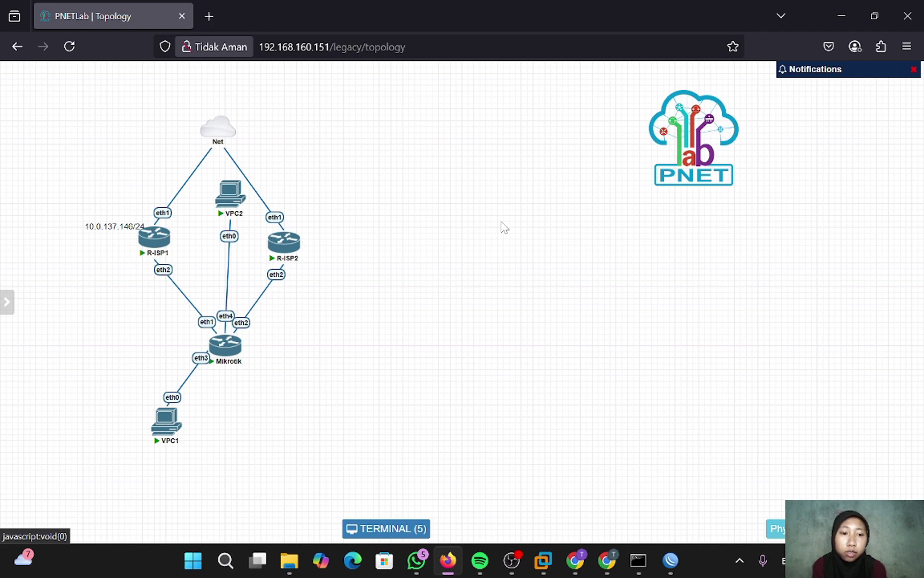
- On the Mikrotik, delete the leftover XS route and the remaining VPC2 routing rule
mouse_move(671, 559)
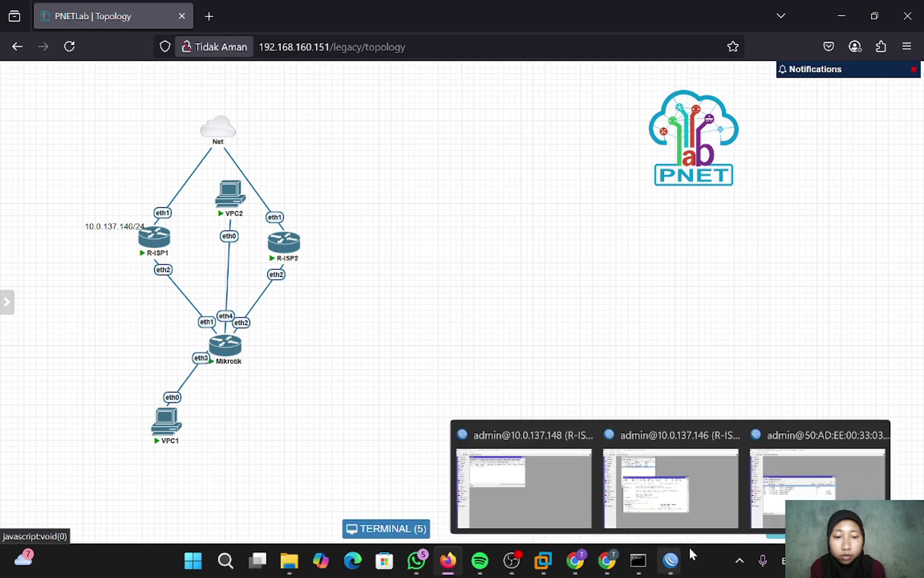
left_click(757, 506)
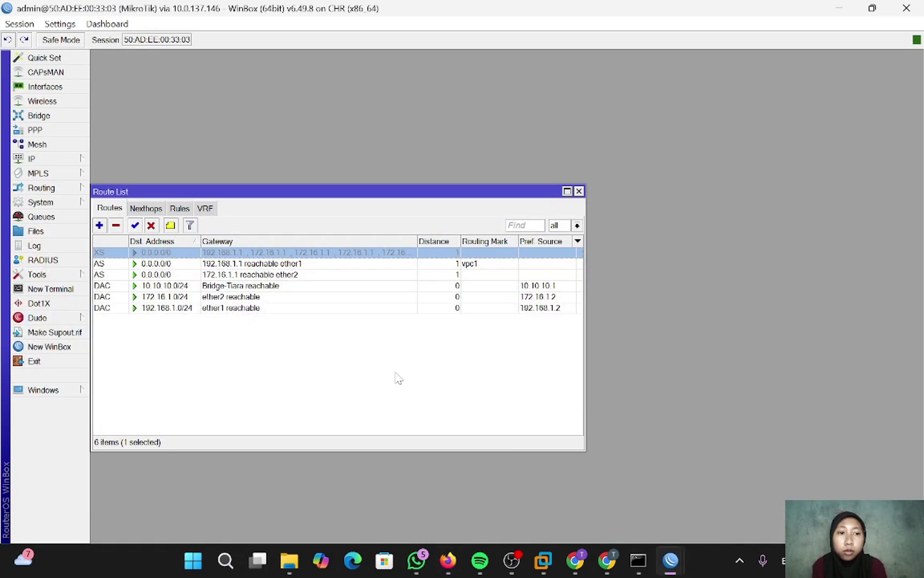
left_click(115, 225)
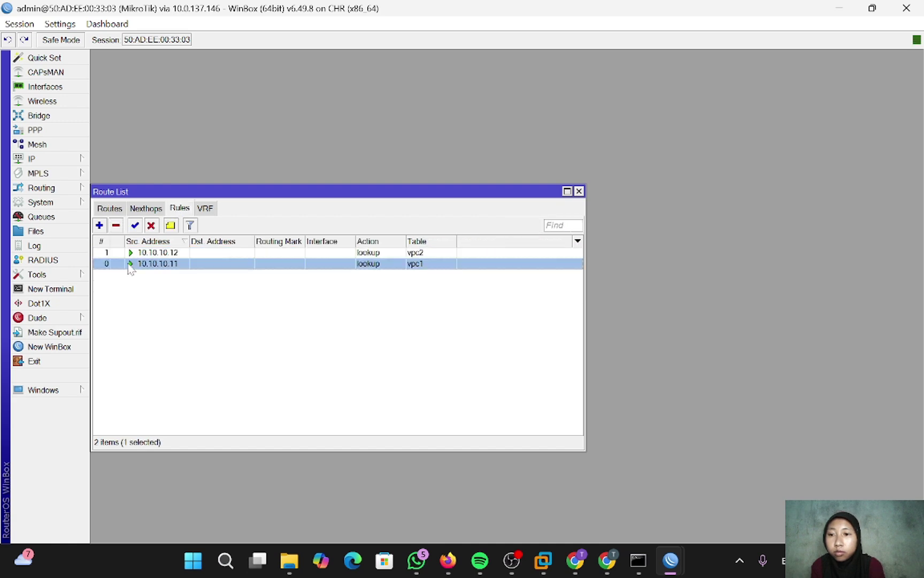
left_click(116, 226)
left_click(115, 225)
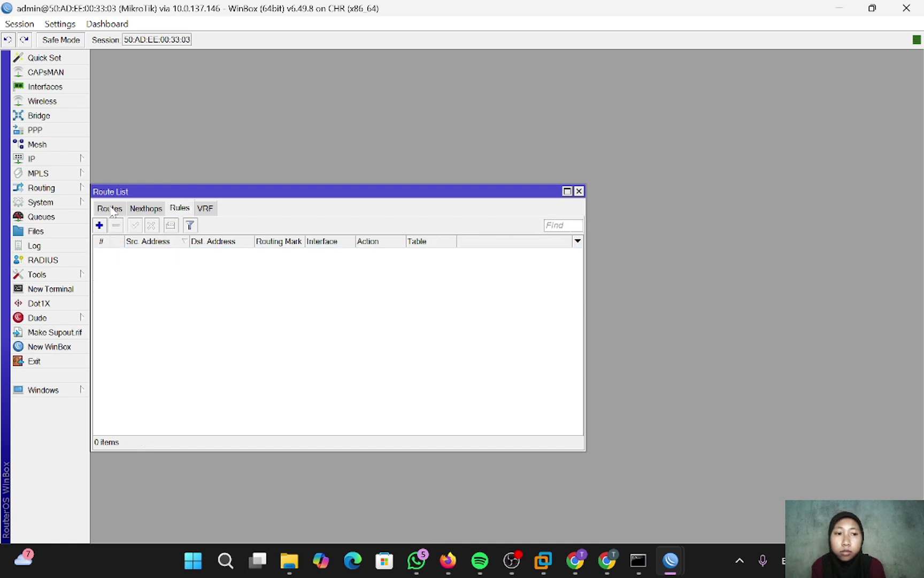
- Delete both 0.0.0.0/0 default routes, via 192.168.1.1 and via 172.16.1.1
left_click(111, 208)
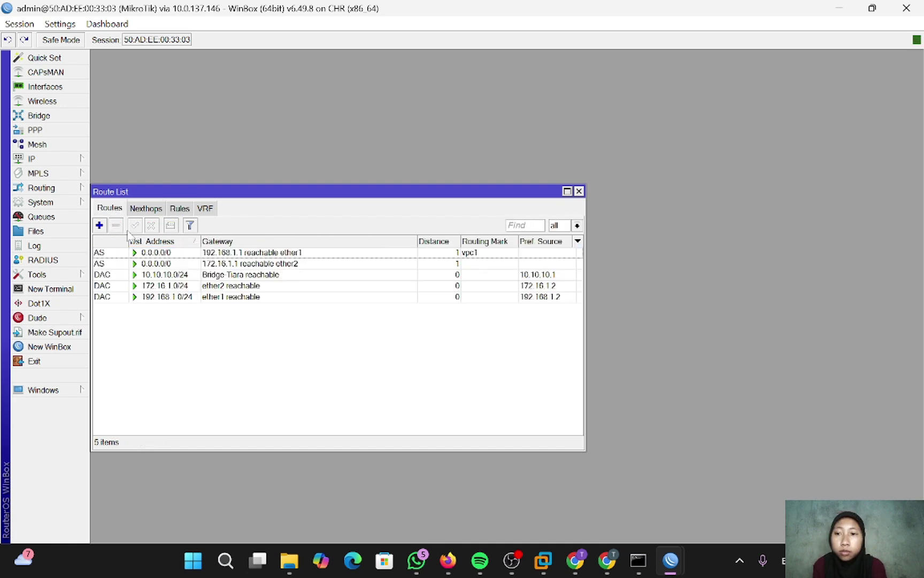
left_click(130, 253)
left_click(116, 225)
left_click(113, 263)
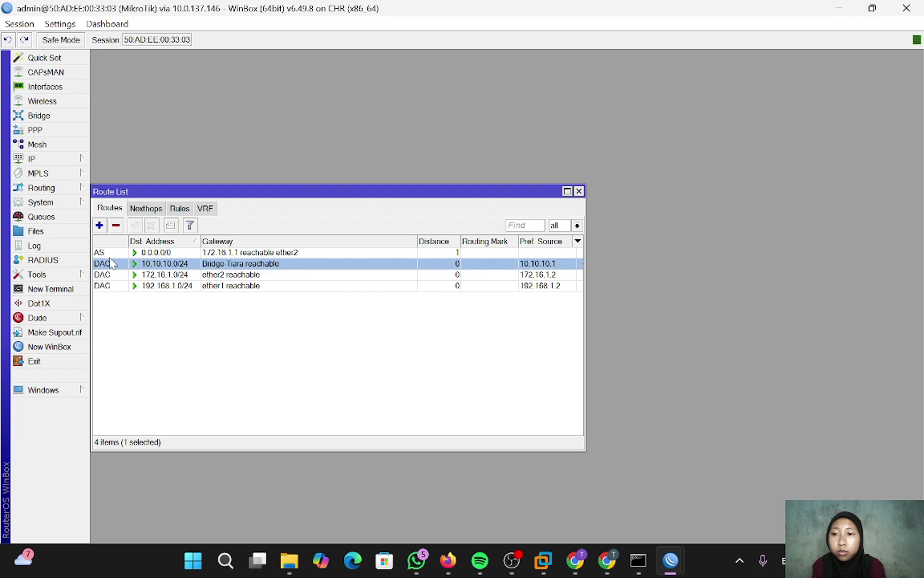
left_click(109, 253)
left_click(116, 226)
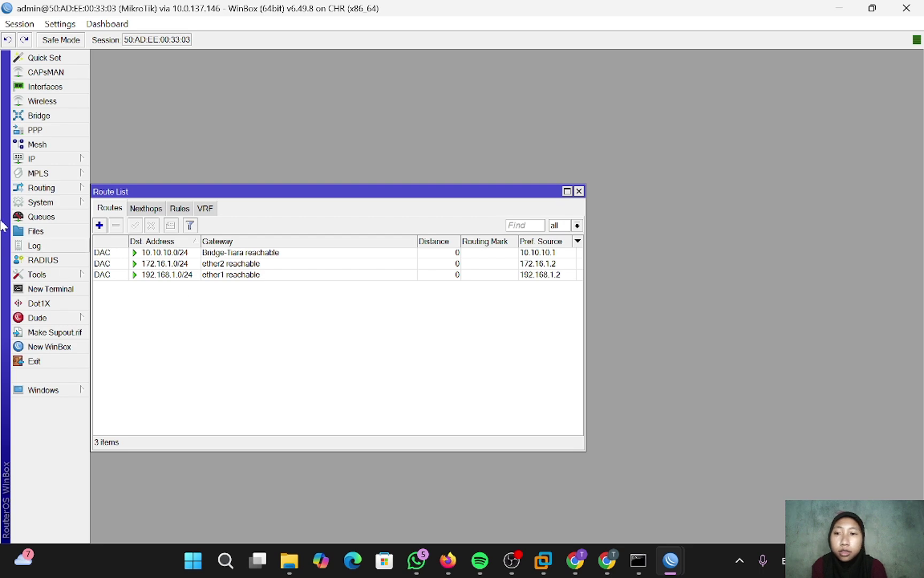
- In IP > Firewall > Mangle, start a new rule matching source address 10.10.10.11
left_click(50, 161)
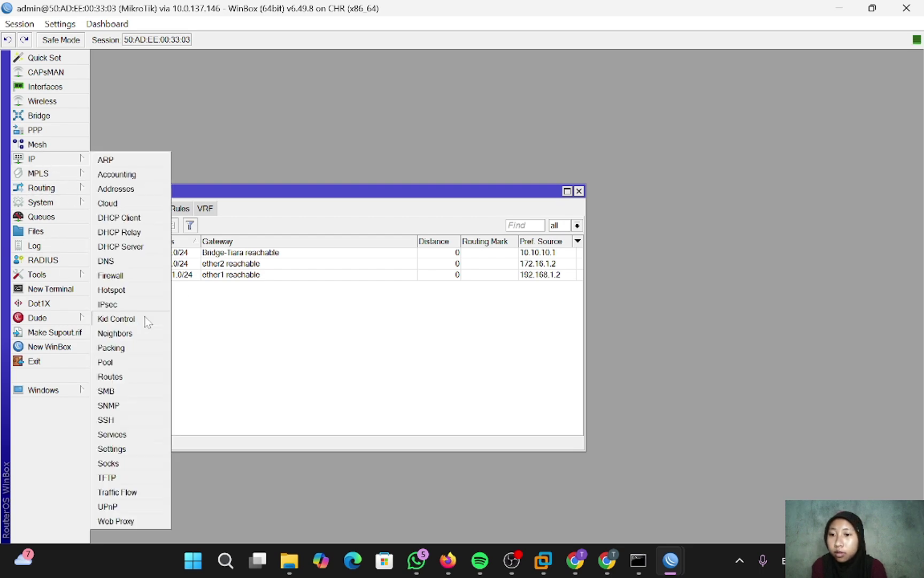
left_click(128, 277)
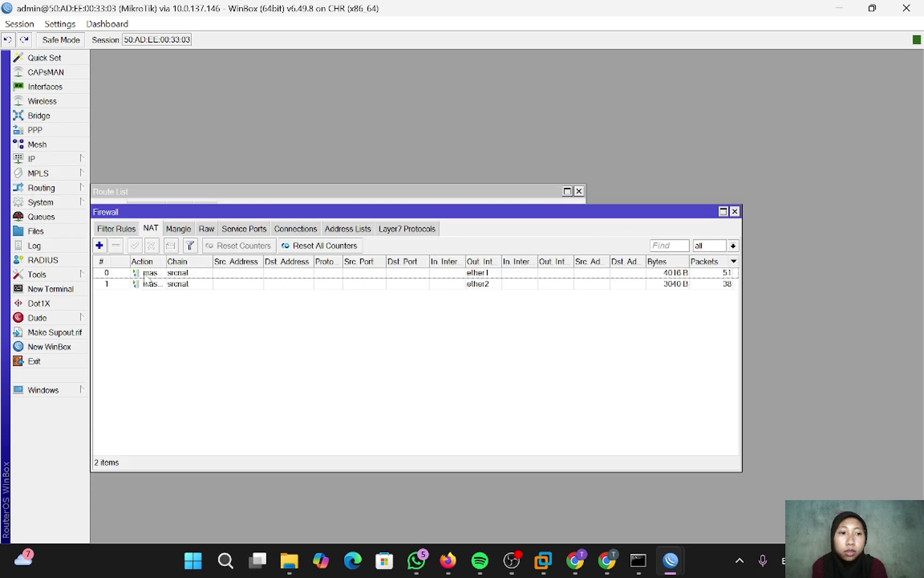
left_click(175, 230)
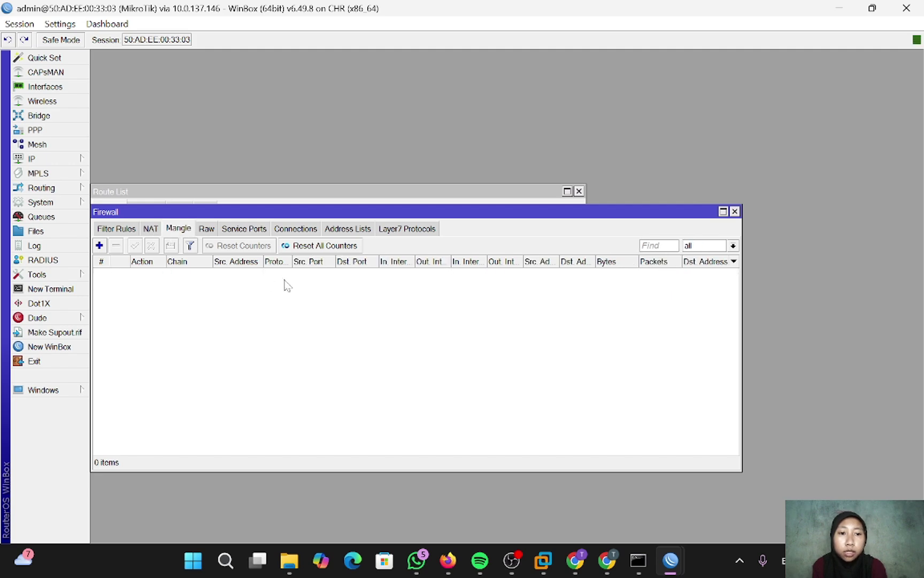
left_click(99, 245)
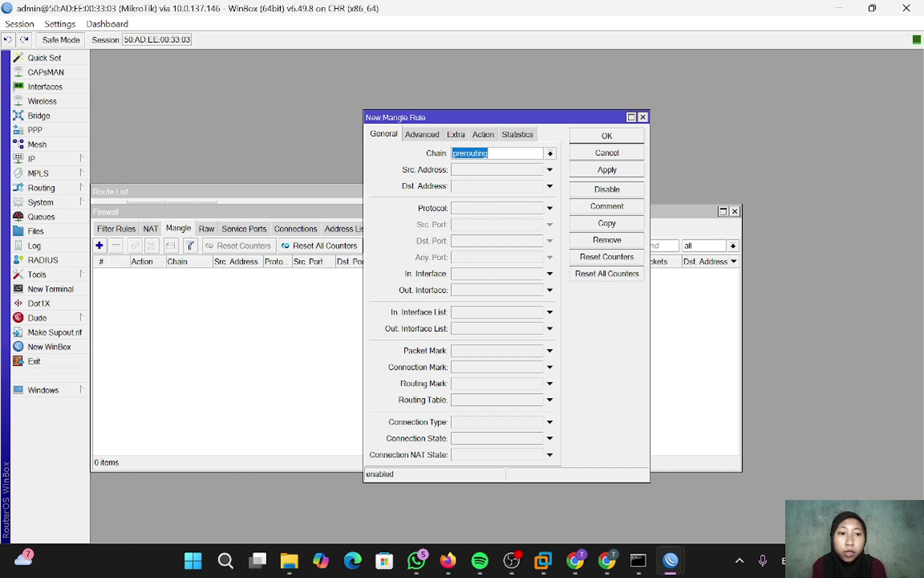
left_click(478, 170)
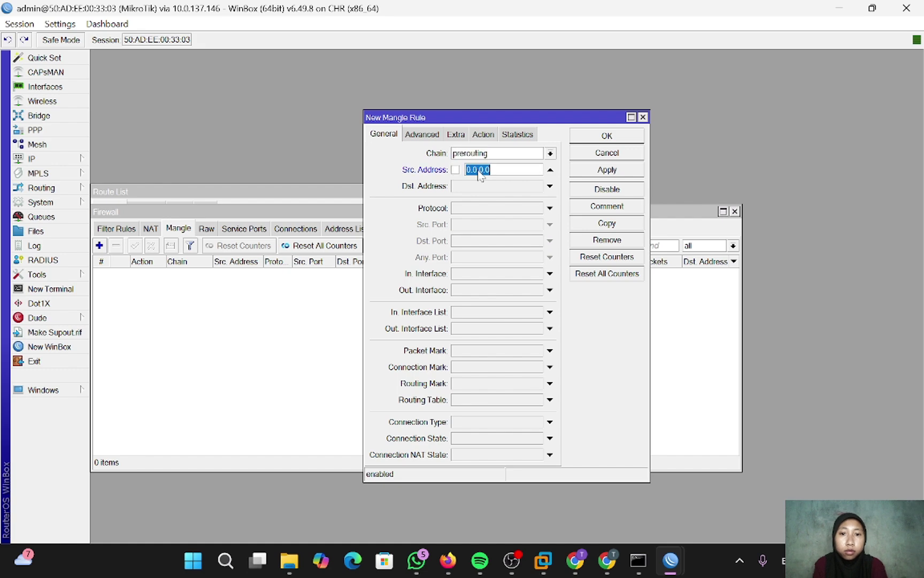
type("10.10.")
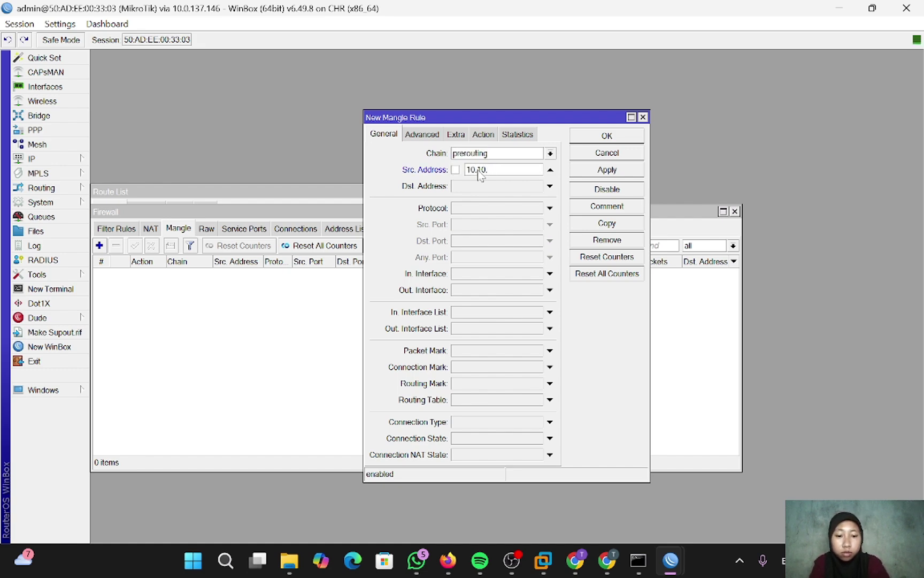
type("010.11")
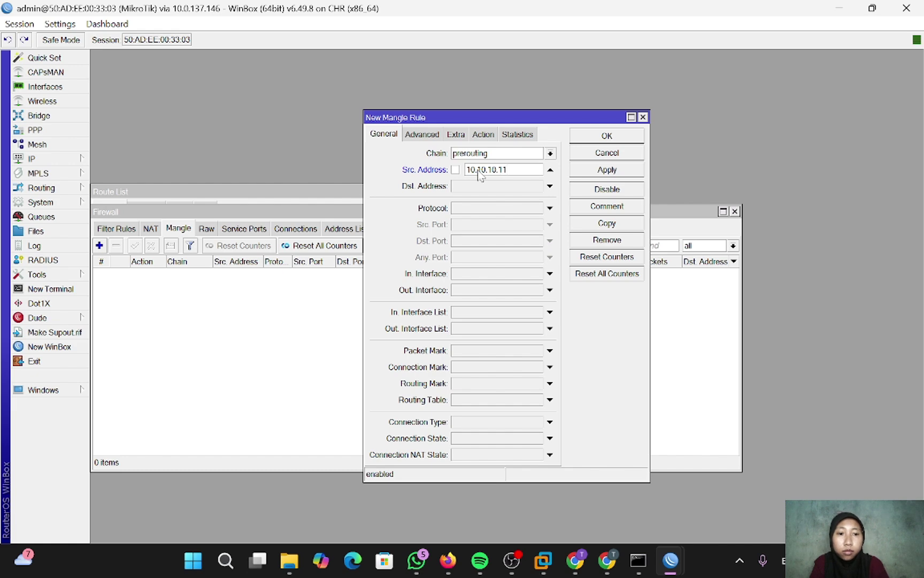
- Set the rule's action to mark routing with new routing mark 'mangle-isp-1' and save it
left_click(386, 134)
left_click(485, 134)
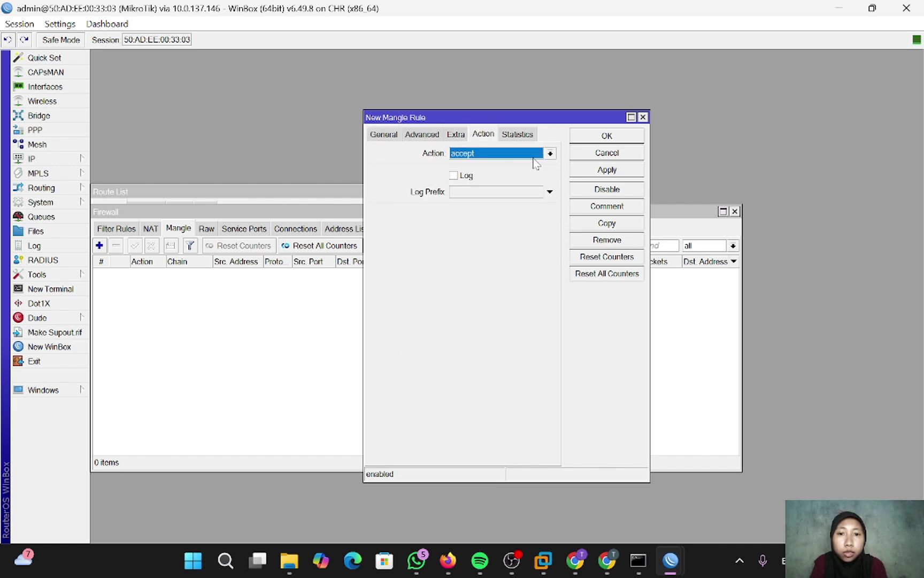
left_click(550, 153)
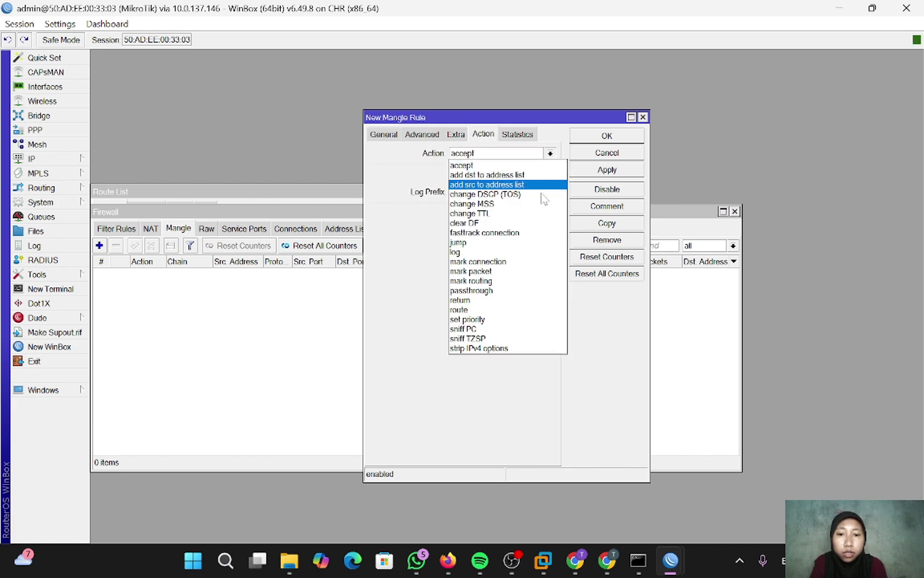
left_click(507, 279)
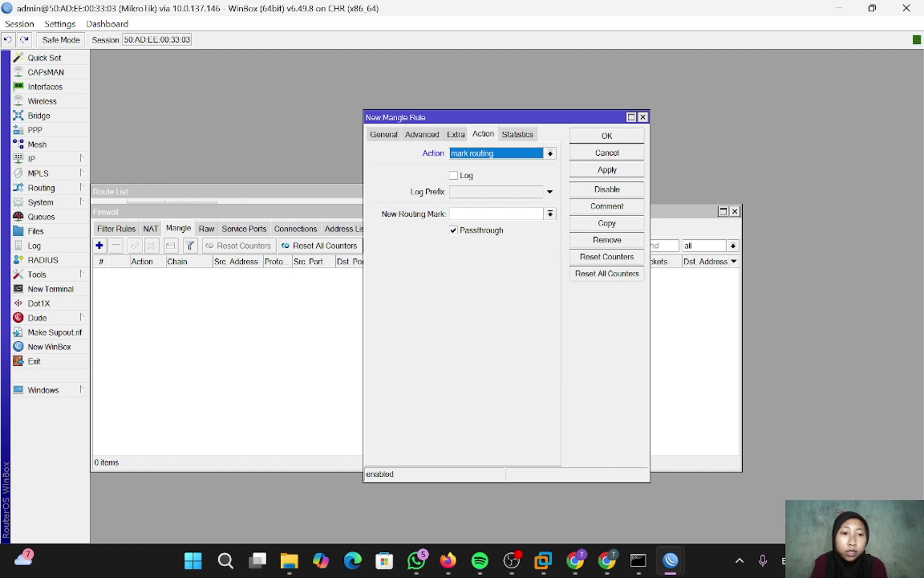
left_click(488, 214)
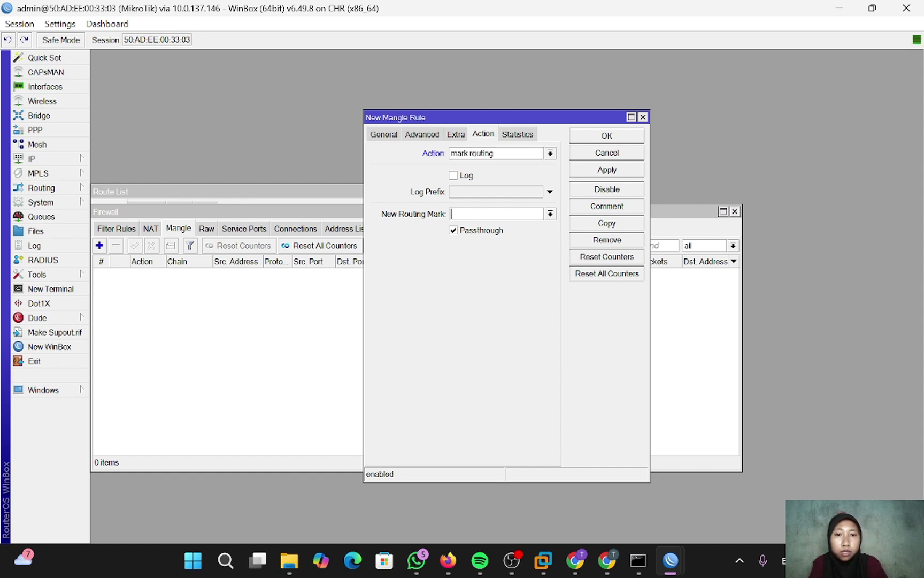
type("mang")
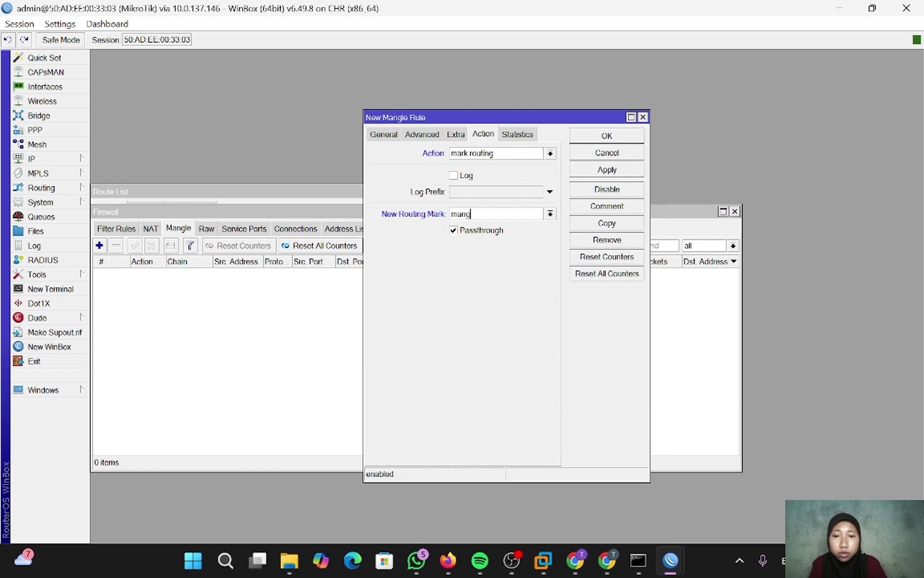
type("le")
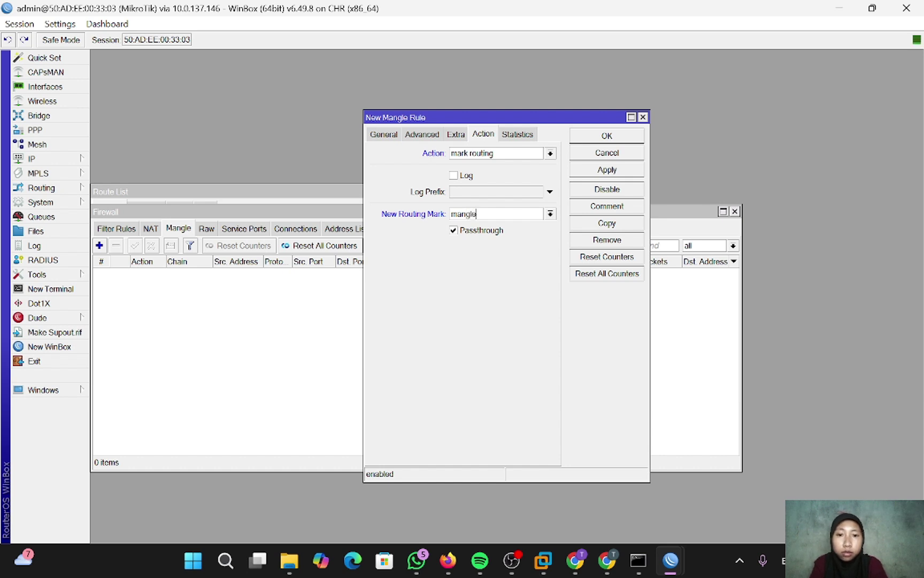
type("-")
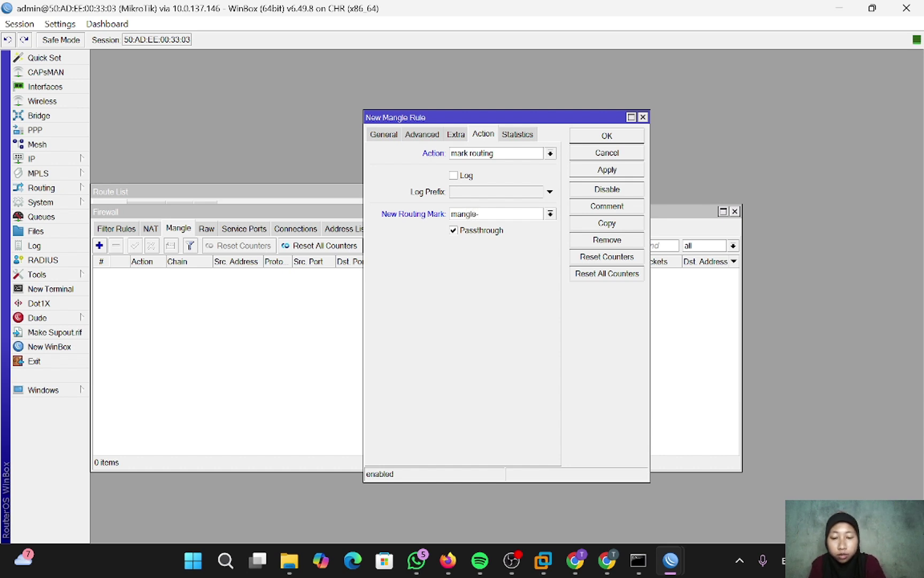
type("isp-1")
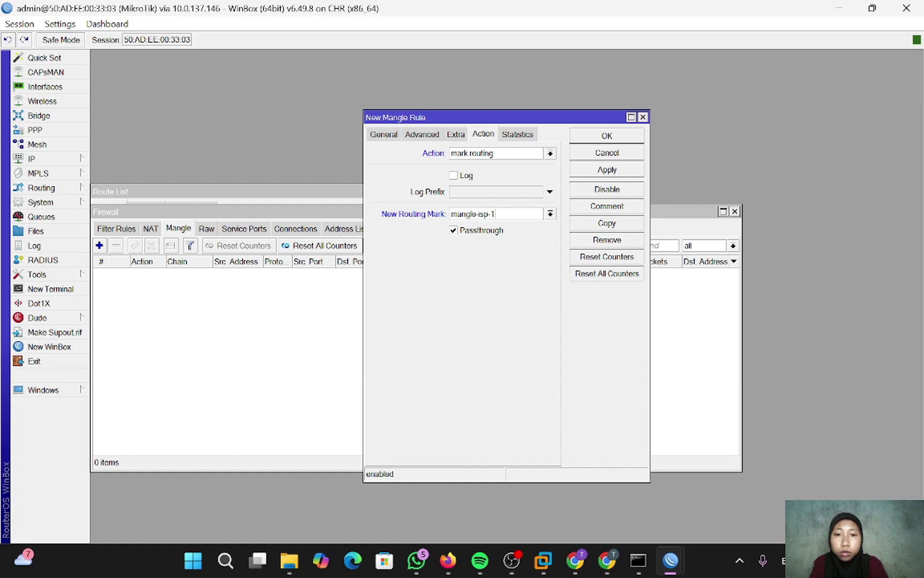
left_click(610, 167)
left_click(606, 137)
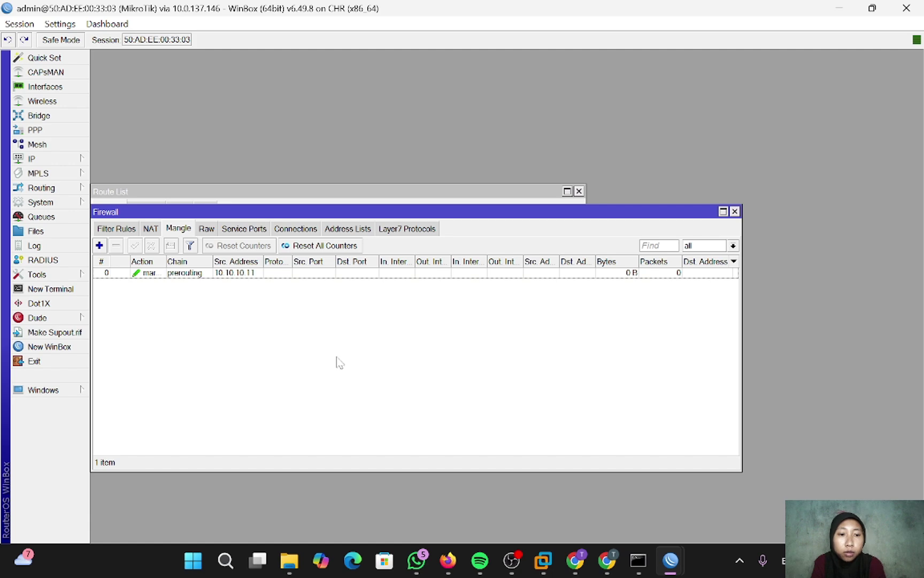
- Add another mangle rule with source address 10.10.10.12
left_click(99, 245)
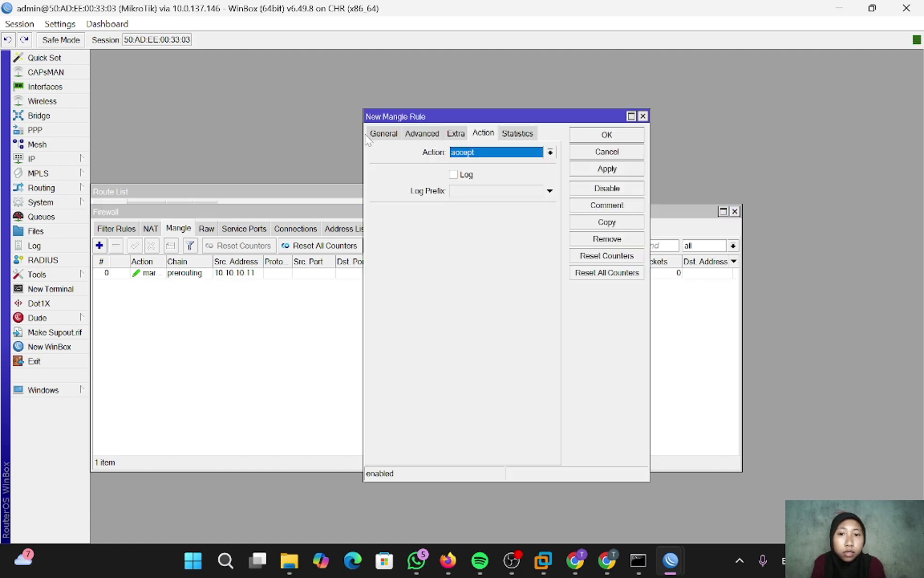
left_click(386, 136)
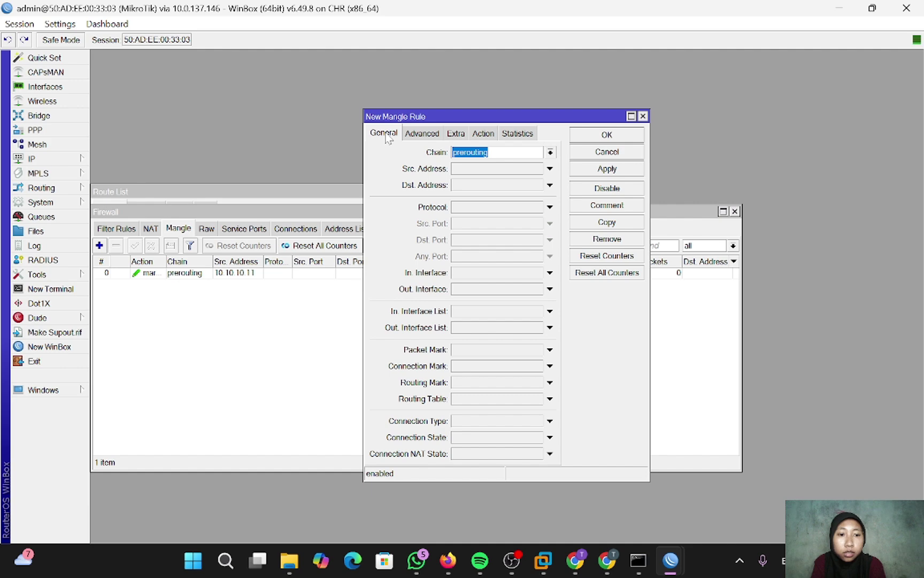
left_click(498, 170)
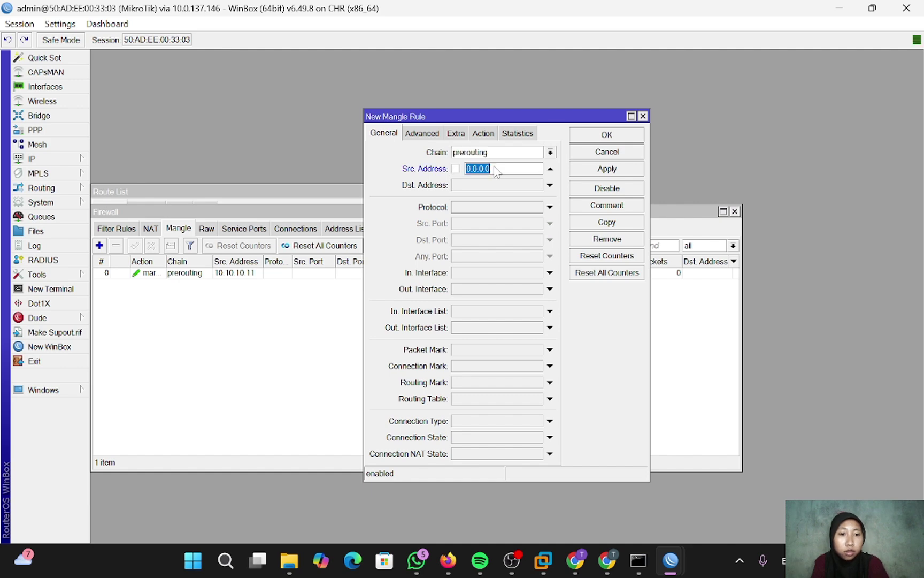
key("BackSpace")
type("10")
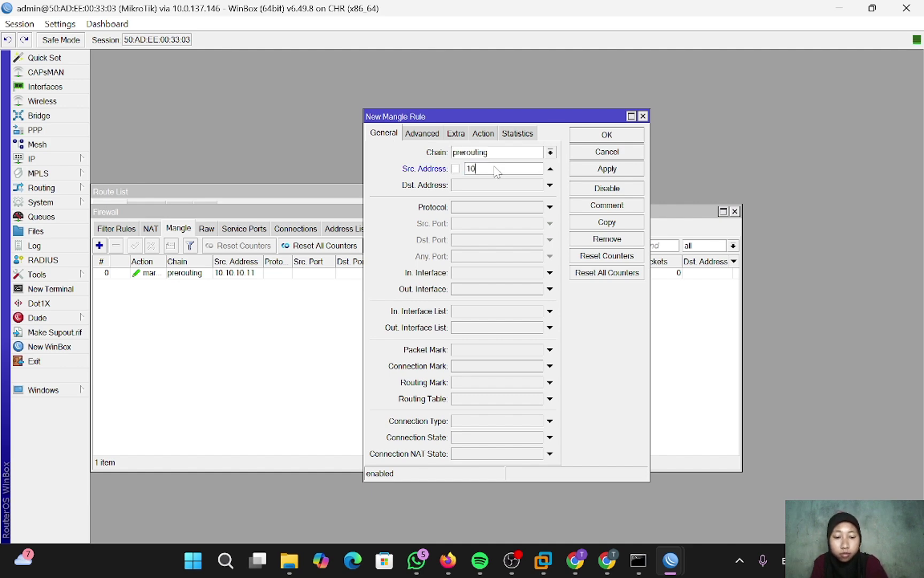
type(".10.10.12")
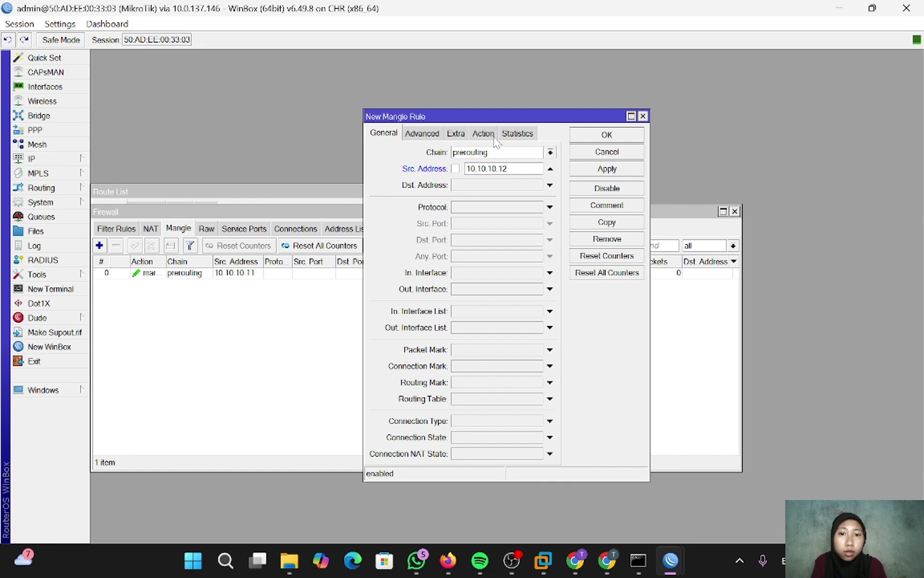
- Give it a mark routing action with new routing mark 'mangle-isp-2', then apply and save
left_click(489, 135)
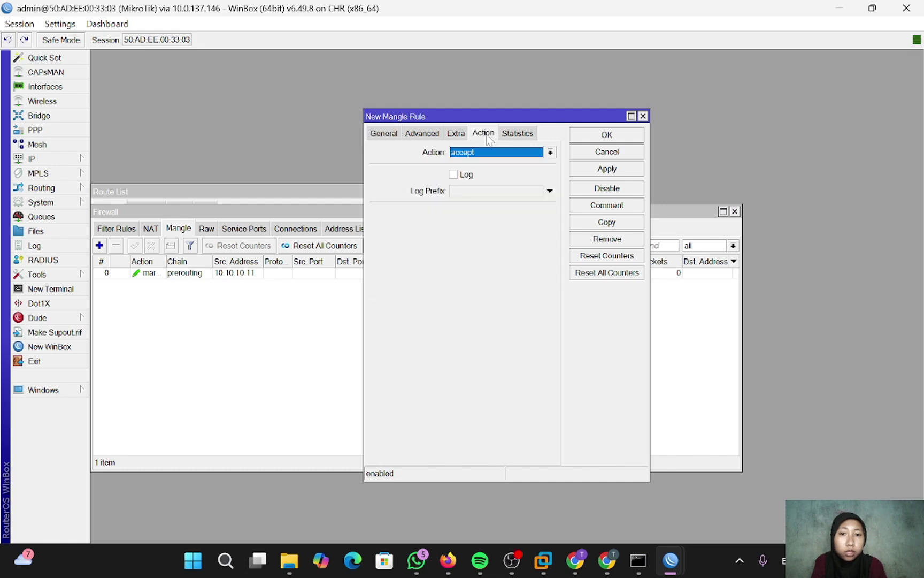
left_click(550, 153)
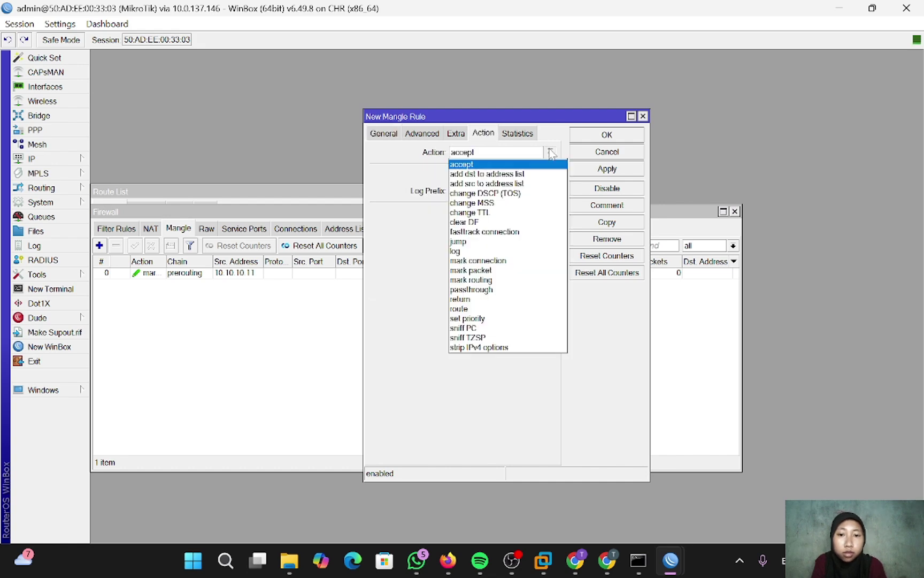
left_click(499, 280)
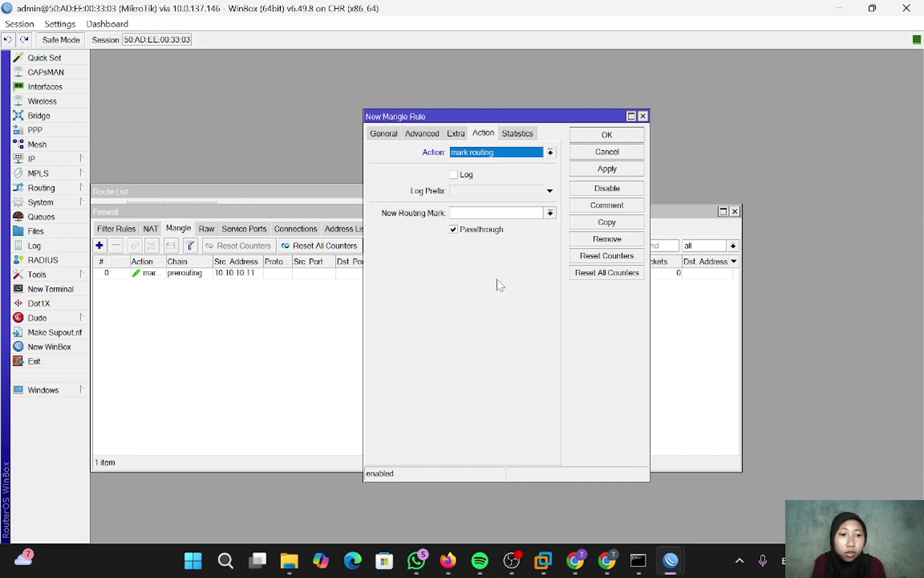
left_click(496, 213)
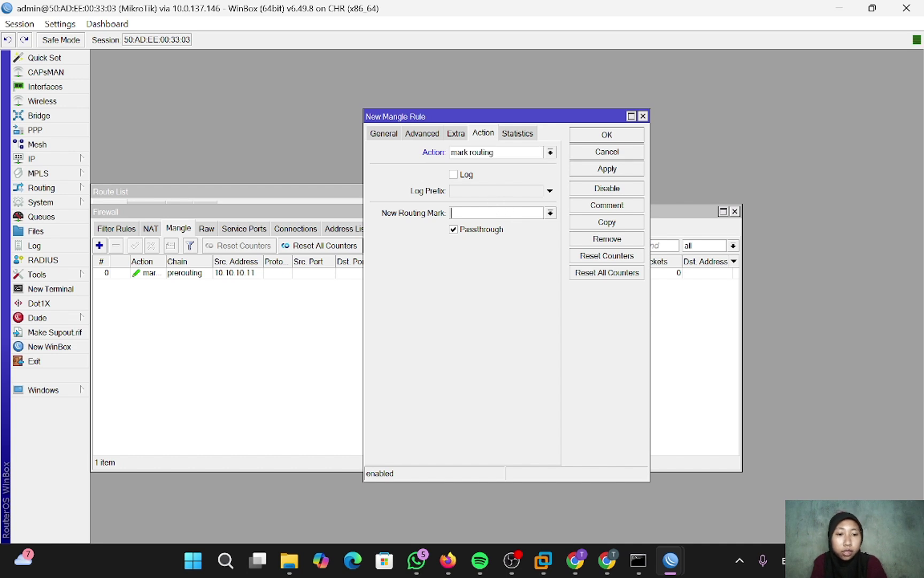
type("mang")
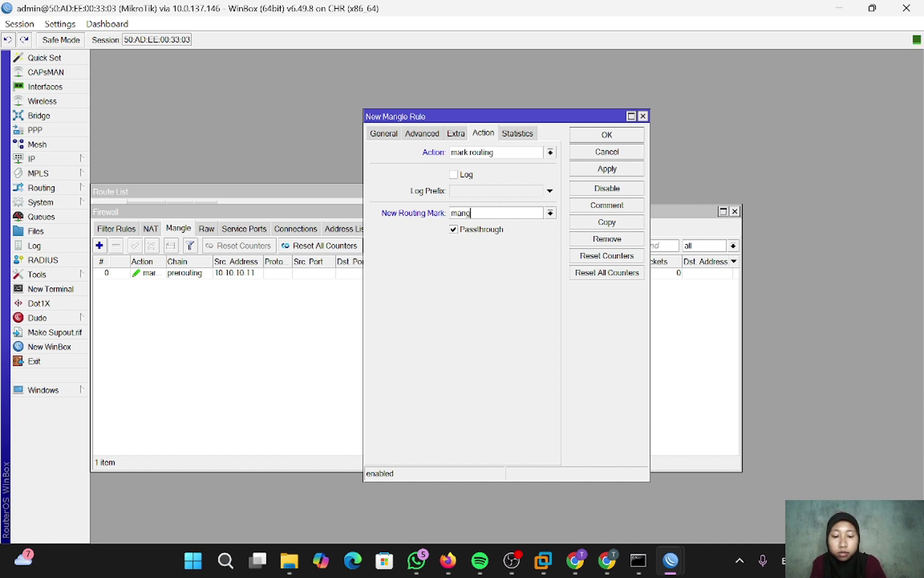
type("le ips")
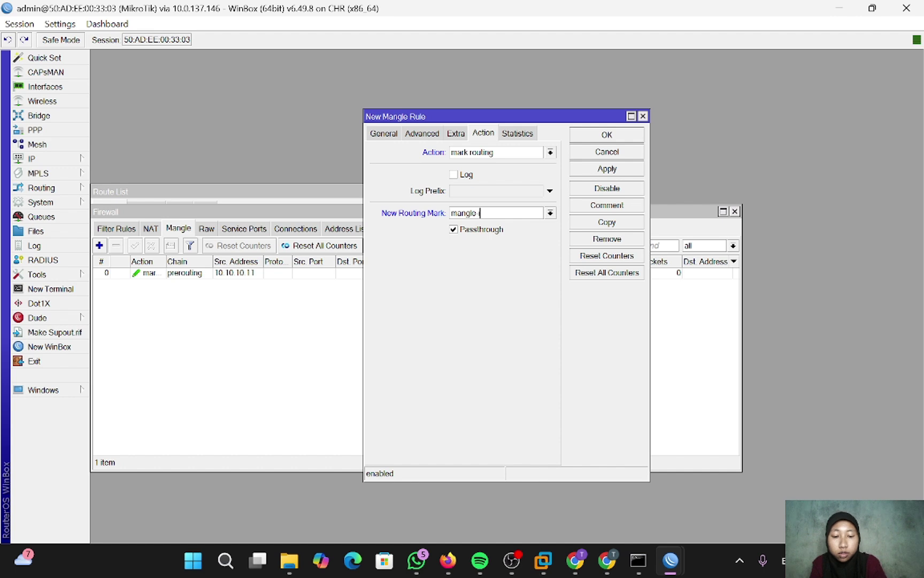
key("BackSpace")
key("BackSpace")
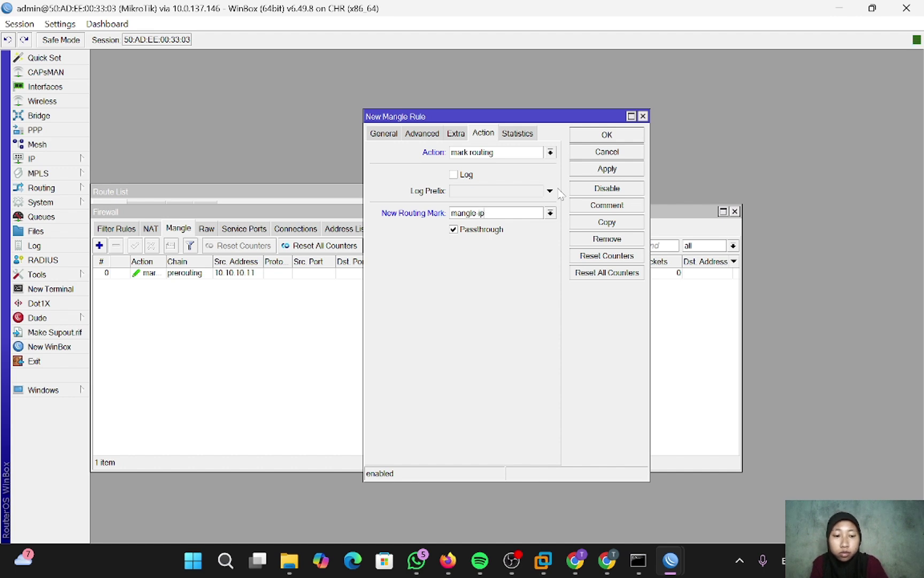
type("sp")
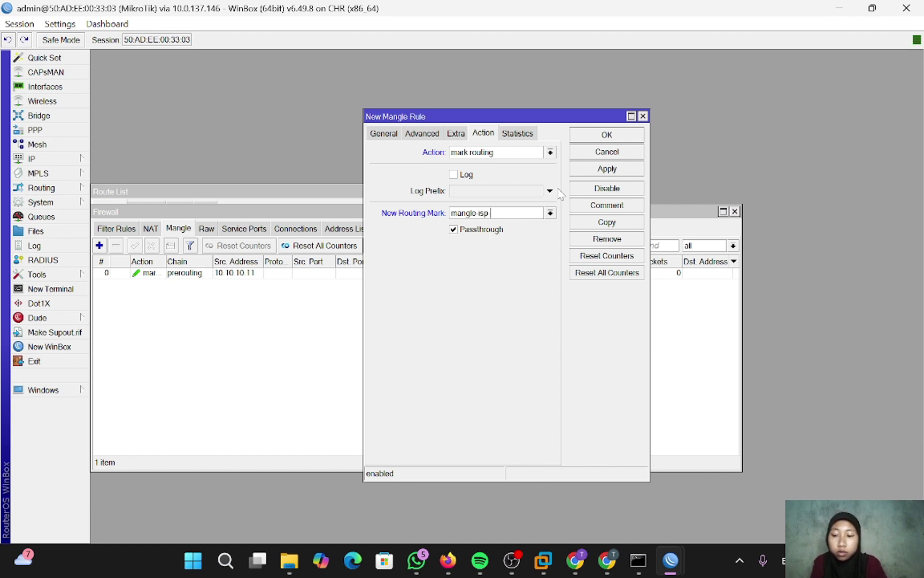
type(" 2")
left_click(610, 169)
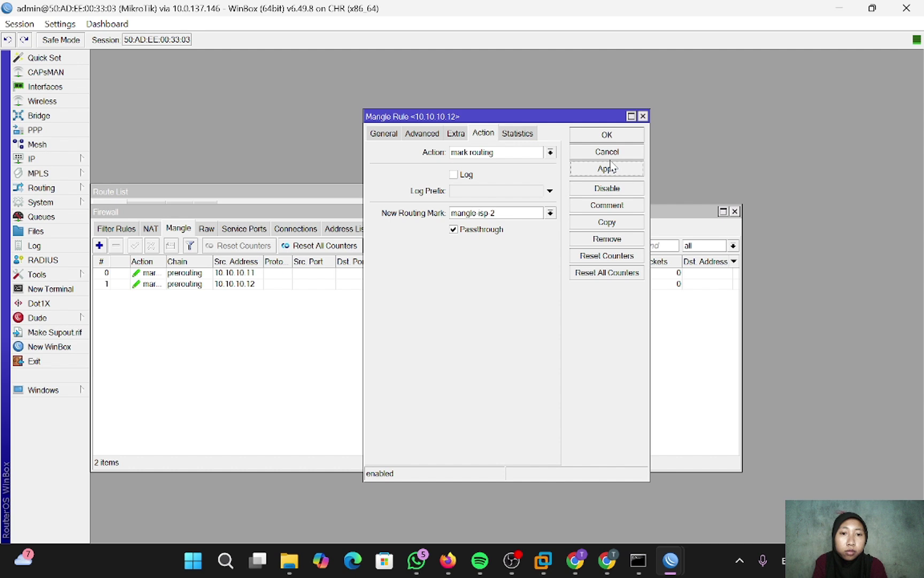
left_click(608, 136)
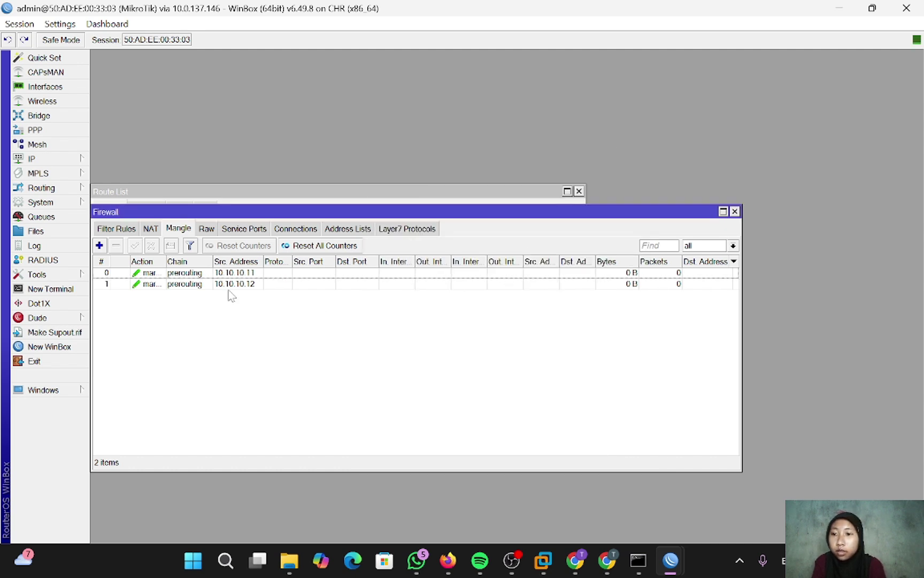
- In IP > Routes, add 0.0.0.0/0 via gateway 192.168.1.1 with routing mark mangle-isp-1
left_click(48, 156)
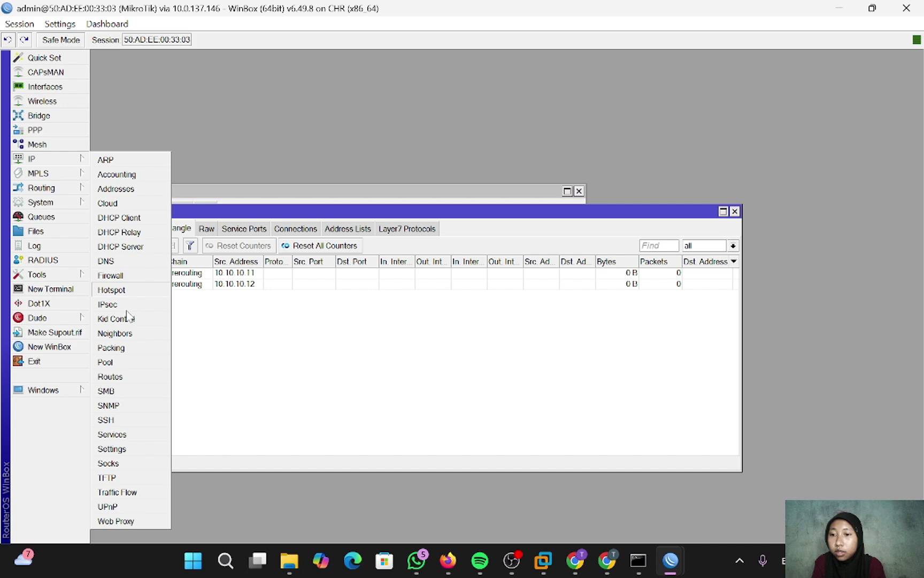
left_click(111, 376)
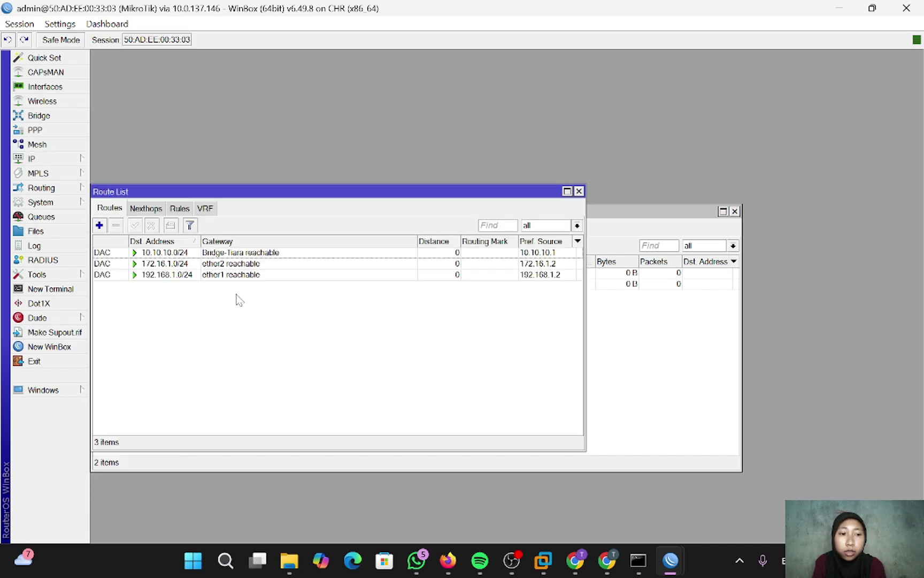
left_click(99, 225)
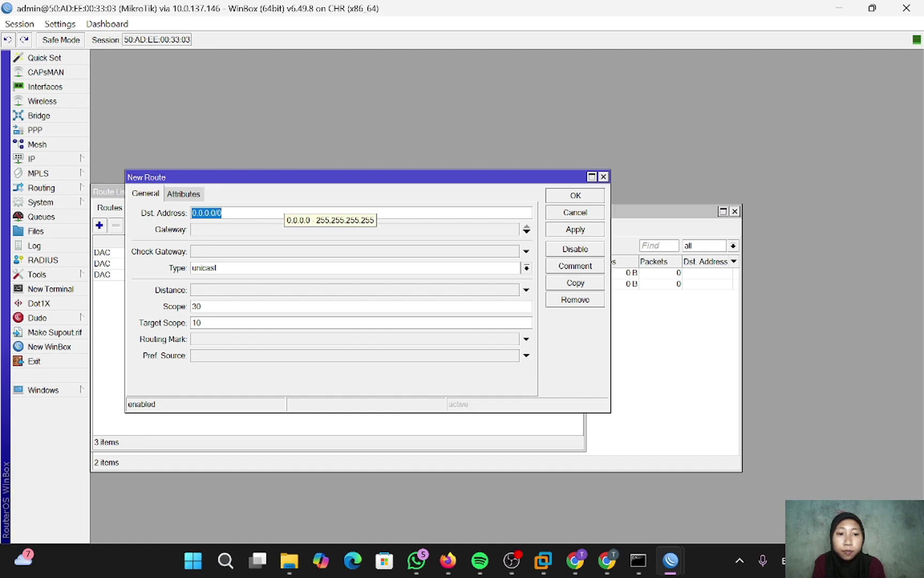
left_click(275, 230)
type("192.168.1.1")
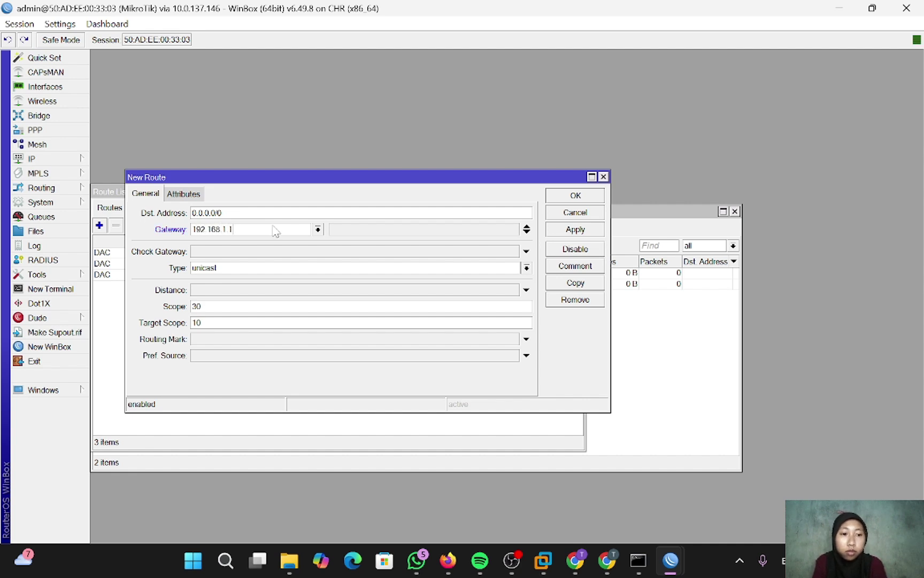
left_click(214, 341)
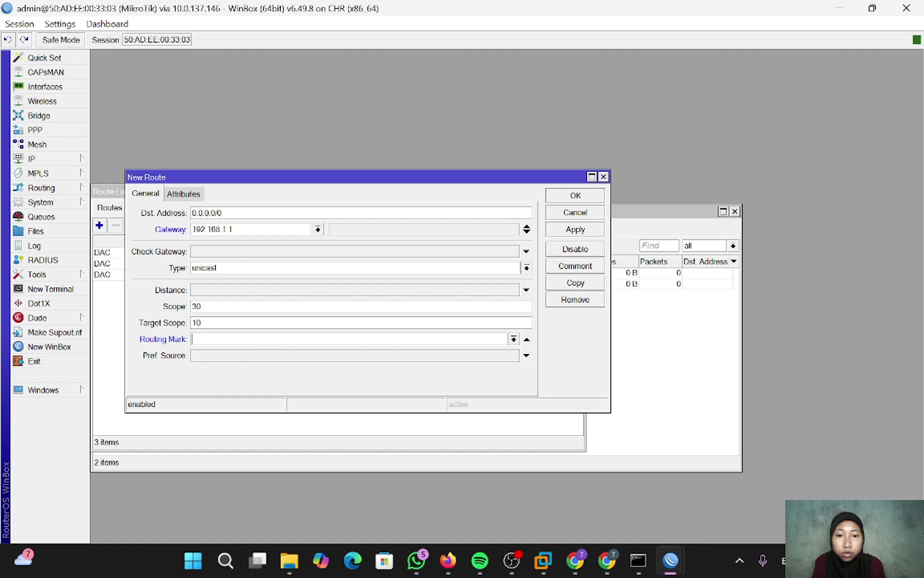
left_click(513, 339)
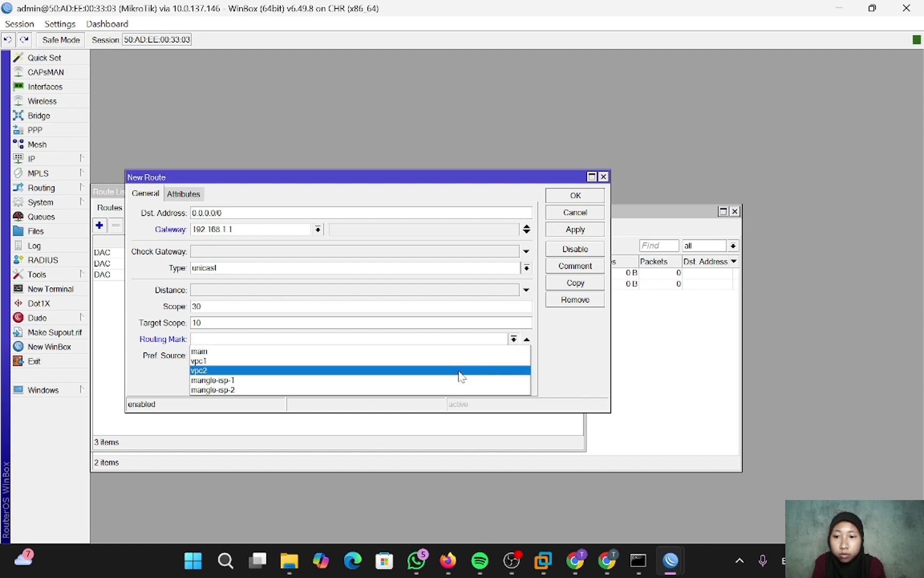
left_click(444, 380)
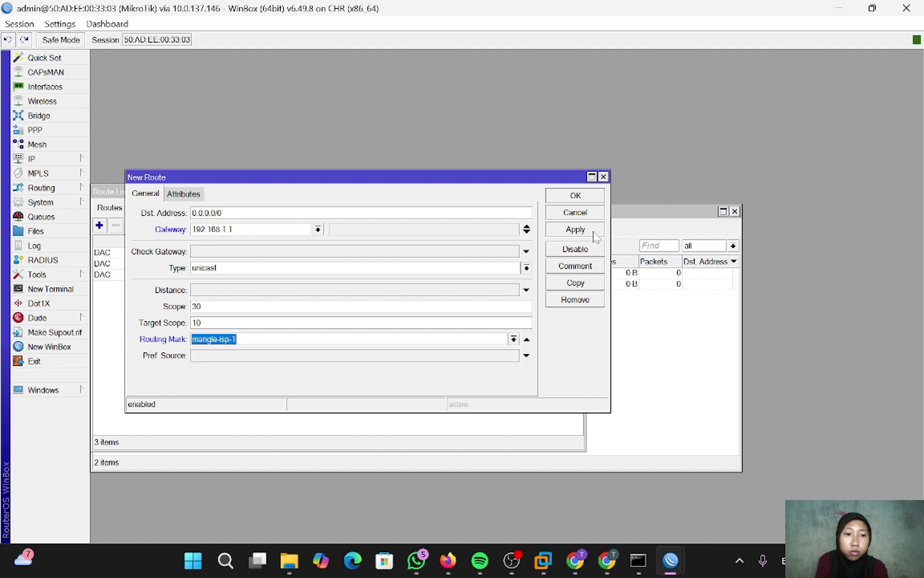
left_click(594, 234)
left_click(576, 197)
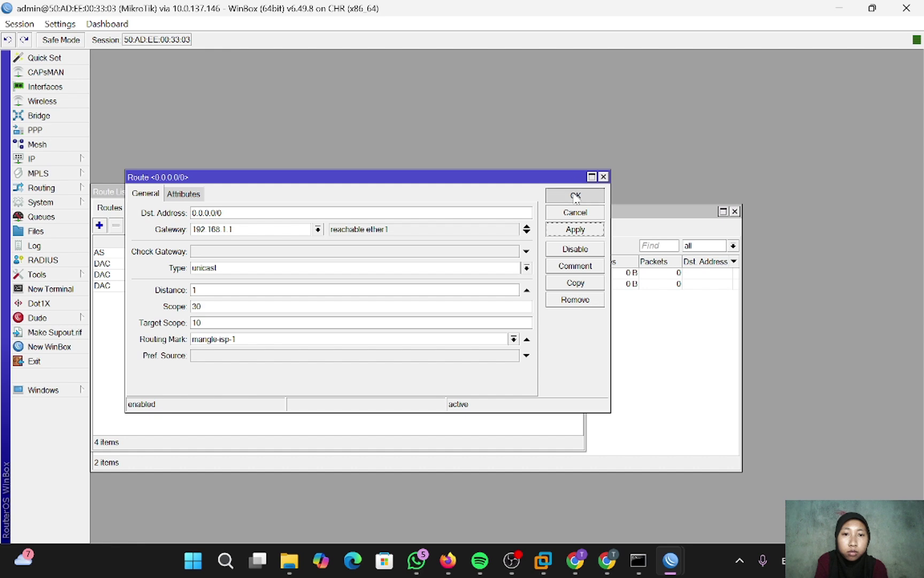
- Add a 0.0.0.0/0 route via gateway 172.16.1.1 with routing mark mangle-isp-2
left_click(100, 225)
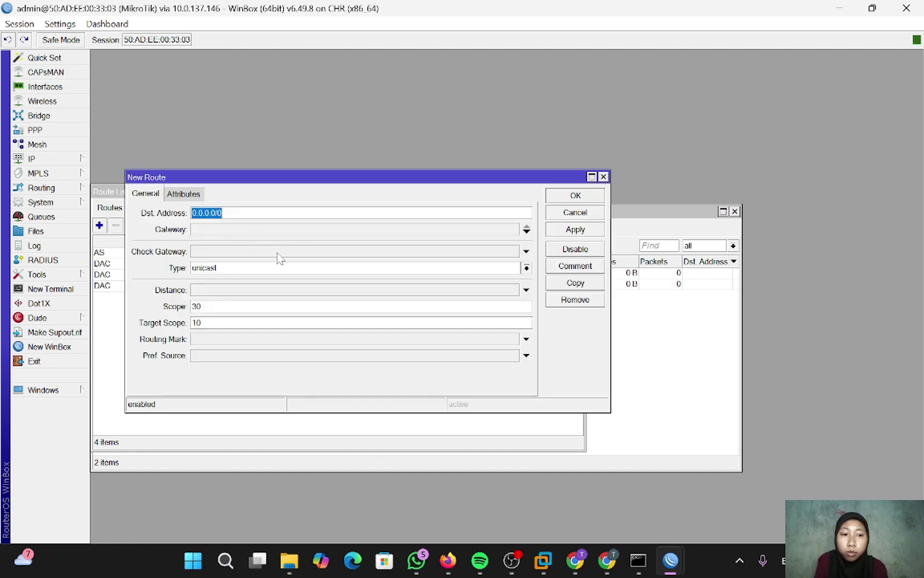
left_click(213, 229)
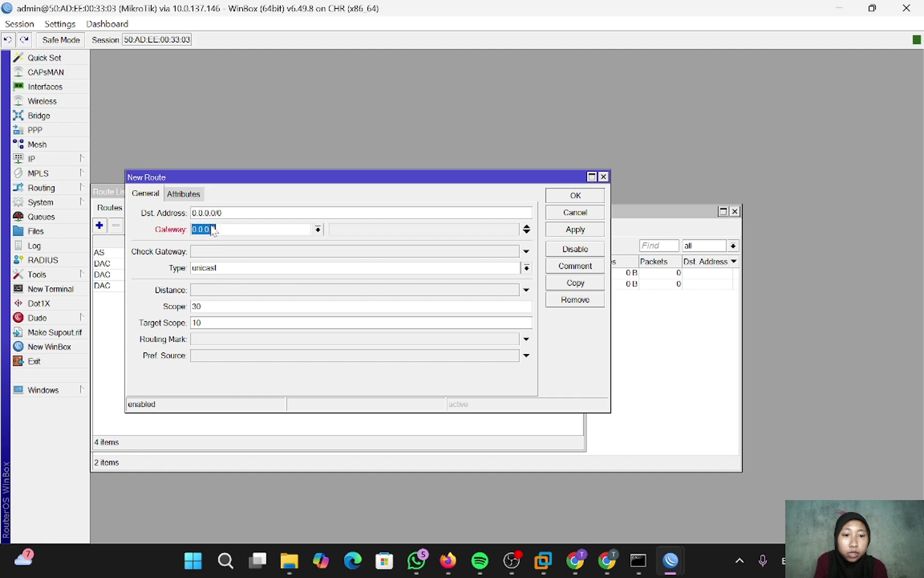
key("BackSpace")
type("1")
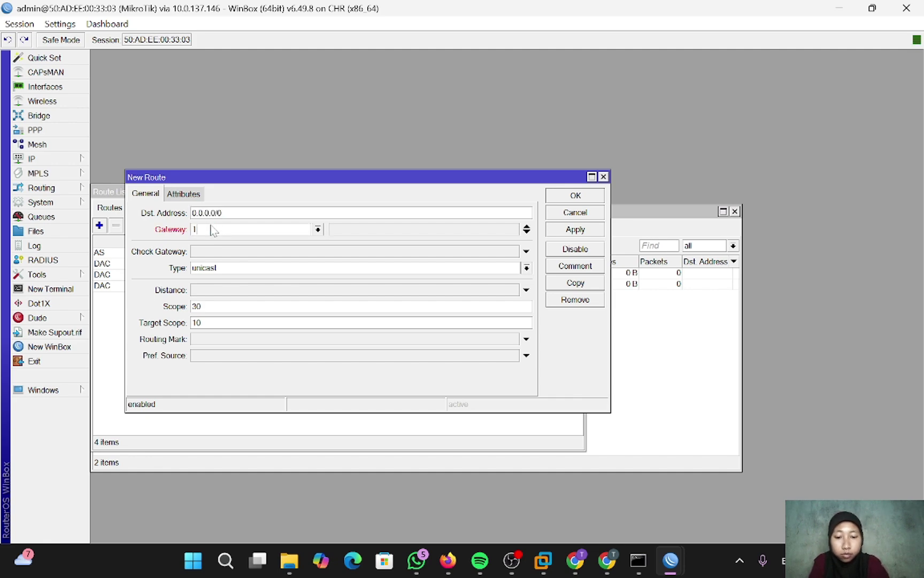
type("72.16.1.1")
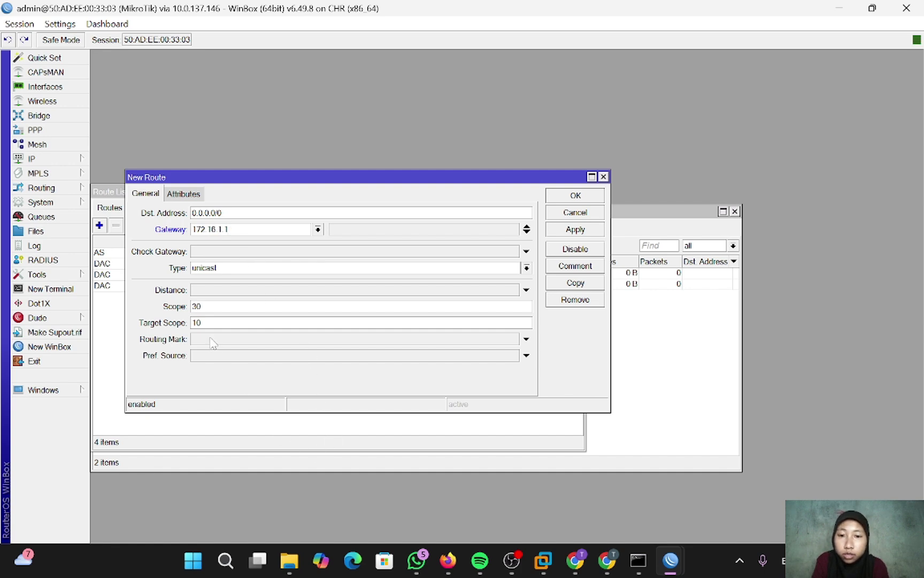
left_click(526, 339)
left_click(514, 338)
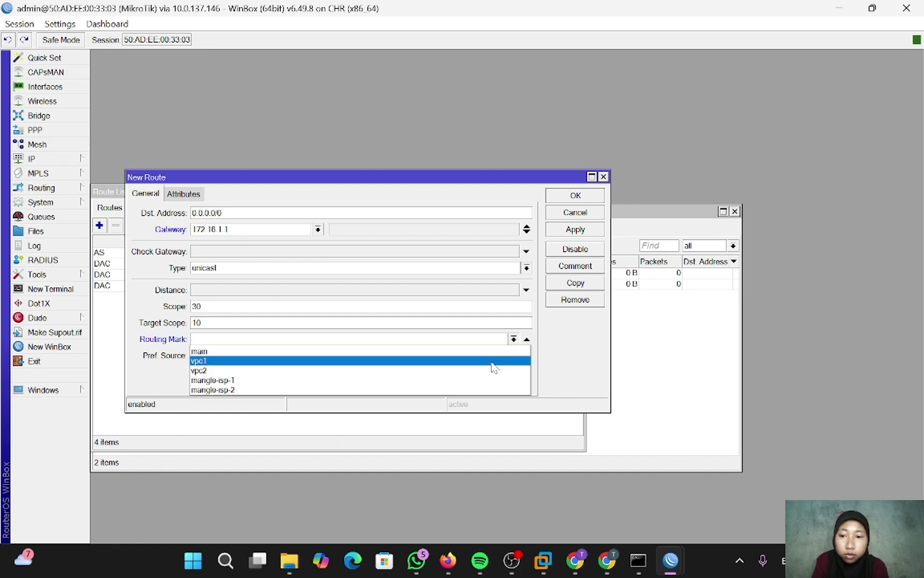
left_click(465, 389)
left_click(576, 231)
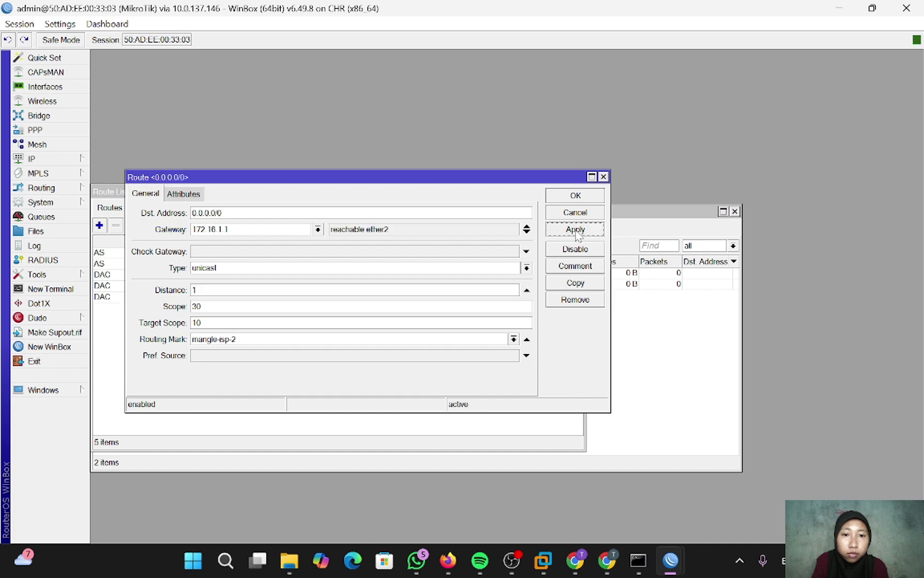
left_click(576, 196)
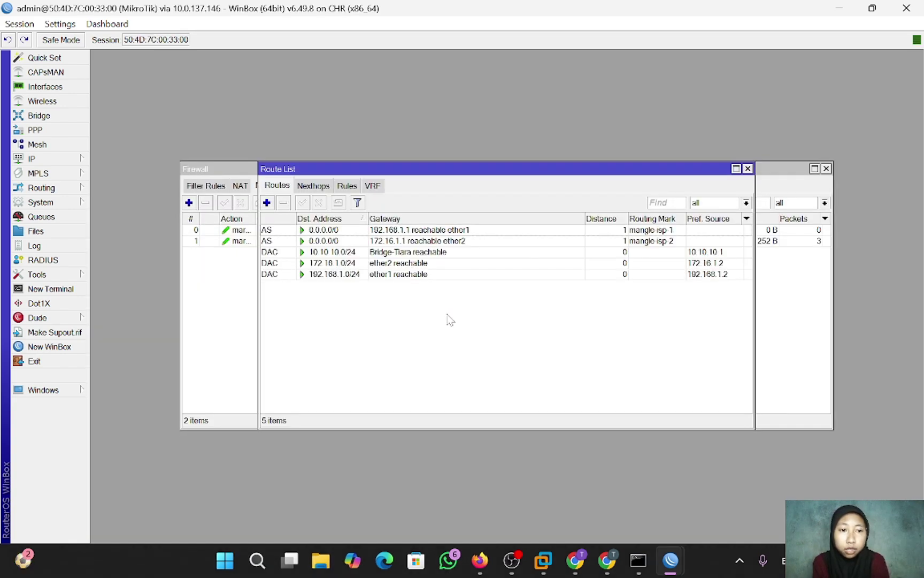
- In PNETLab's VPC1 console, ping 8.8.8.8 and stop after three replies
left_click(481, 560)
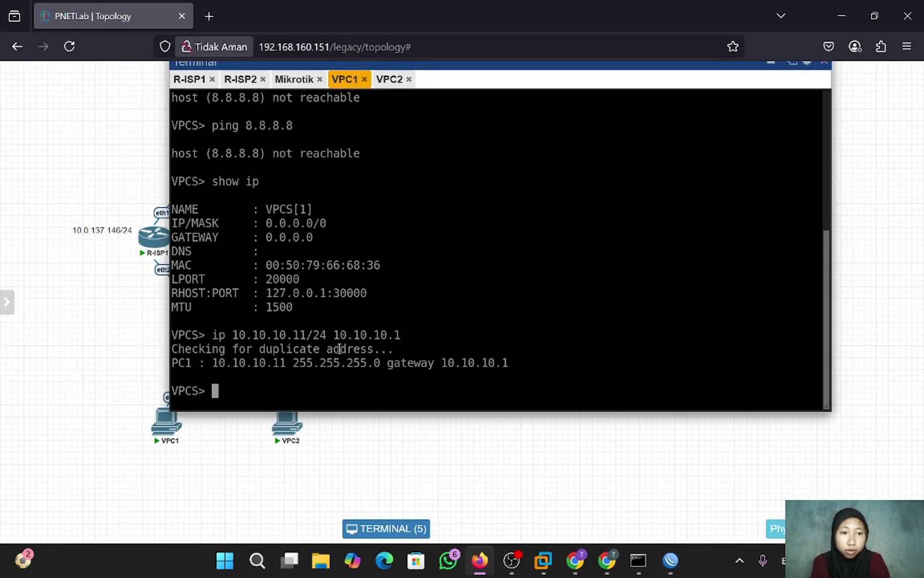
type("ping")
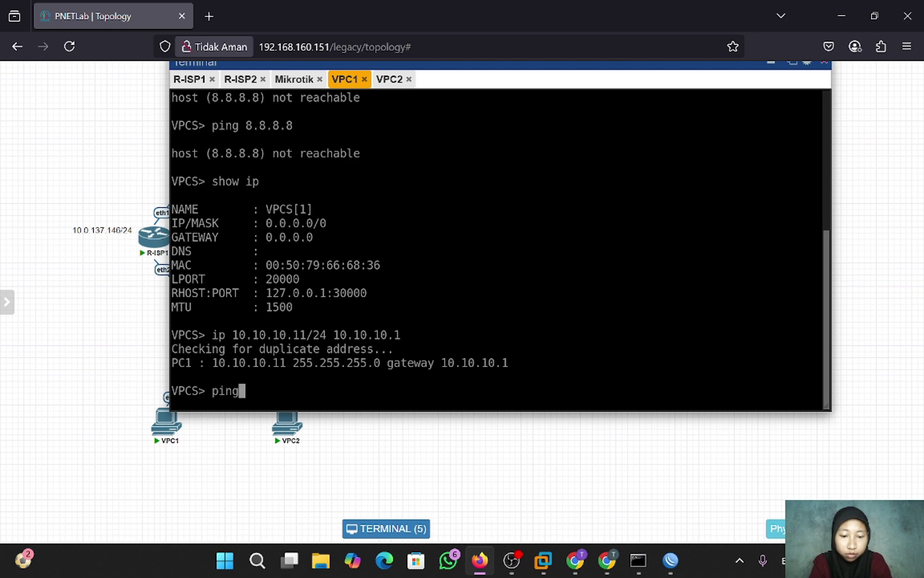
type(" 8.8.8.8")
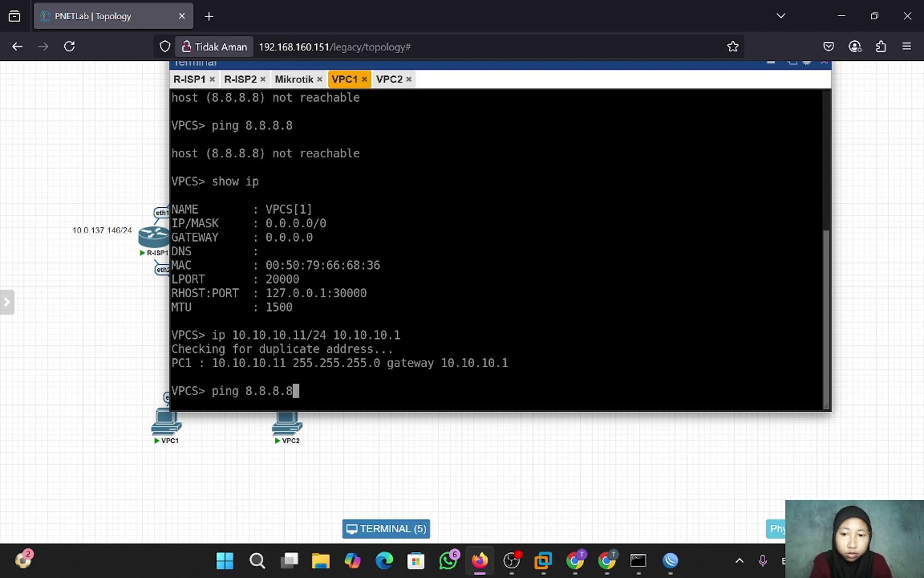
key("Return")
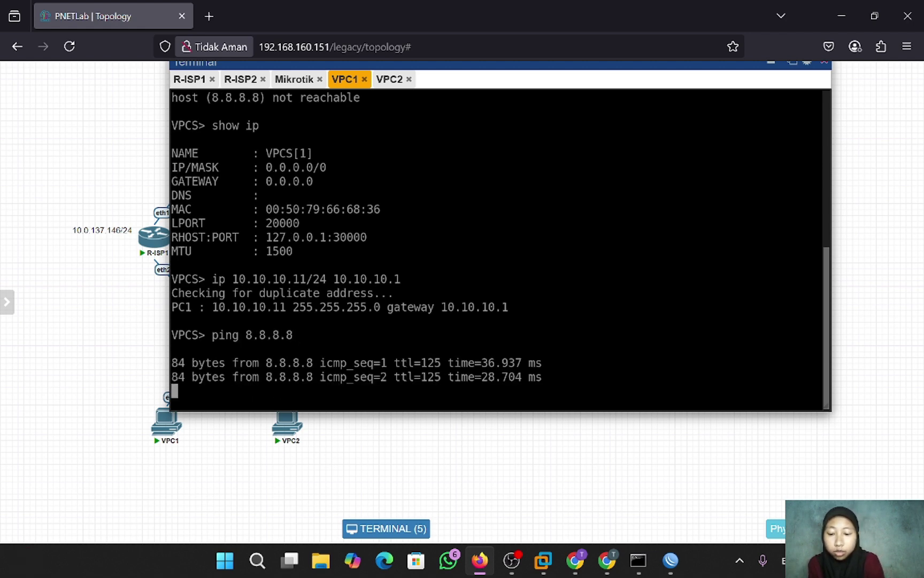
key("ctrl+c")
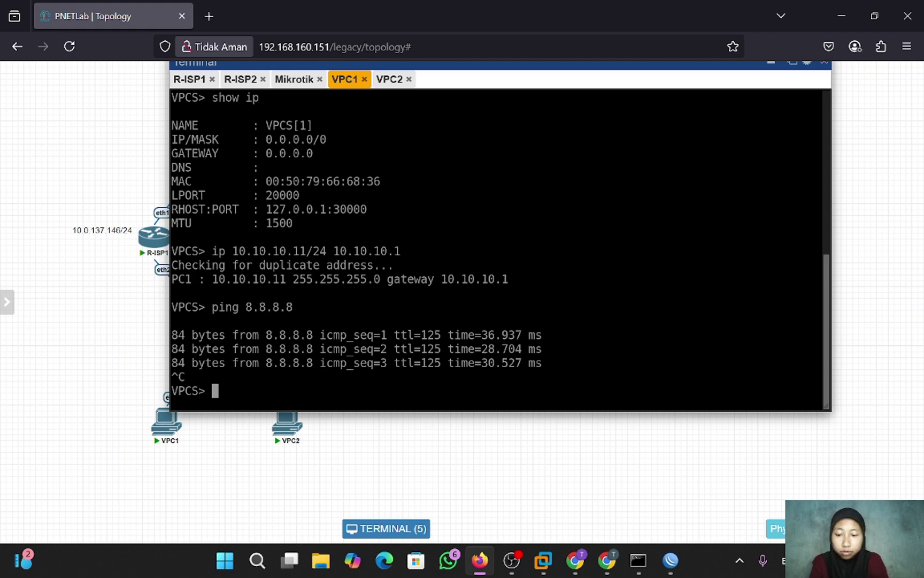
- Trace the route to 8.8.8.8 from VPC1, confirming it passes through 192.168.1.1
type("trace 8.8.8.")
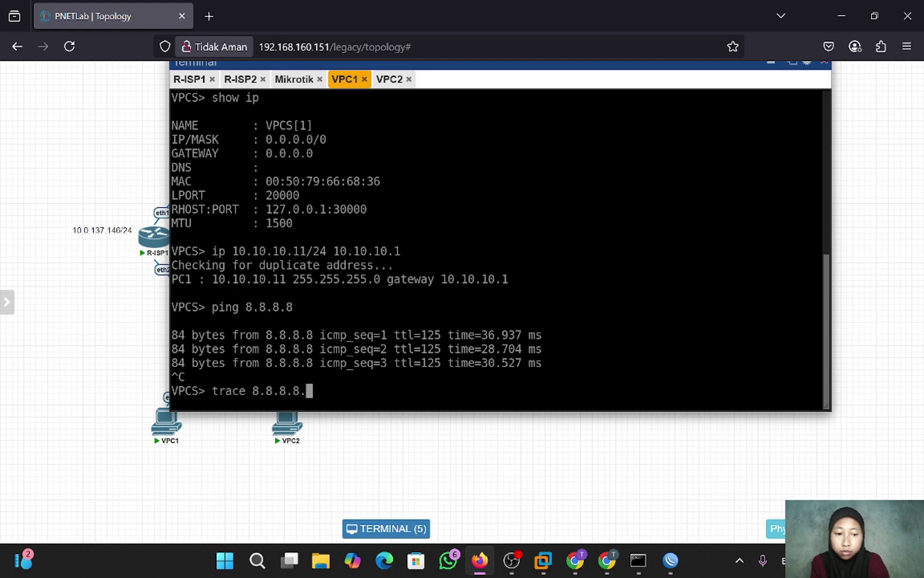
type("8")
key("Return")
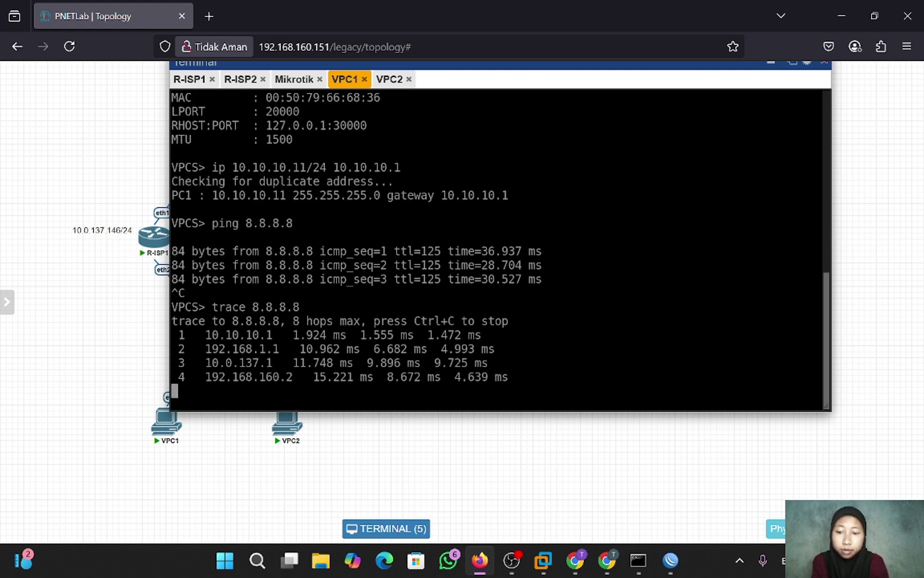
key("ctrl+c")
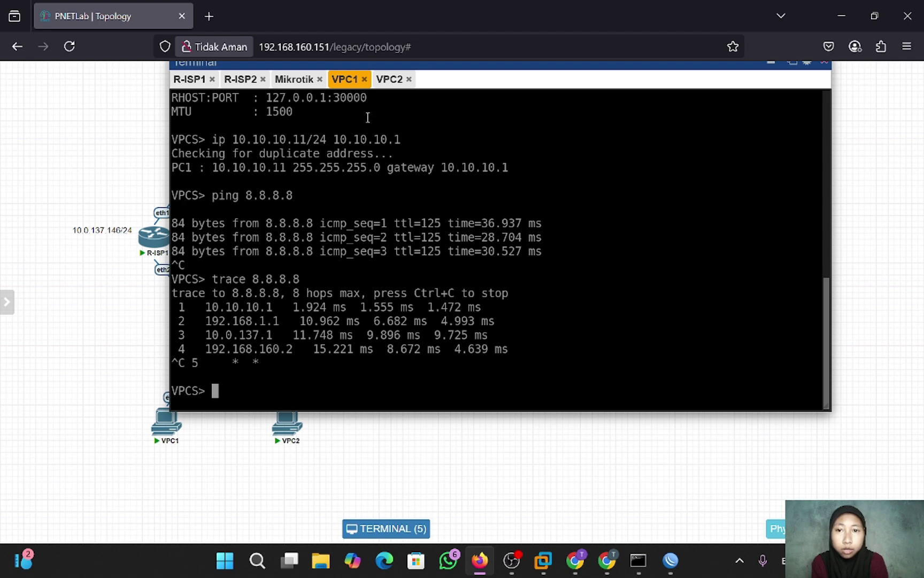
- From VPC2's console, trace 8.8.8.8 and confirm the path goes through 172.16.1.1
left_click(391, 86)
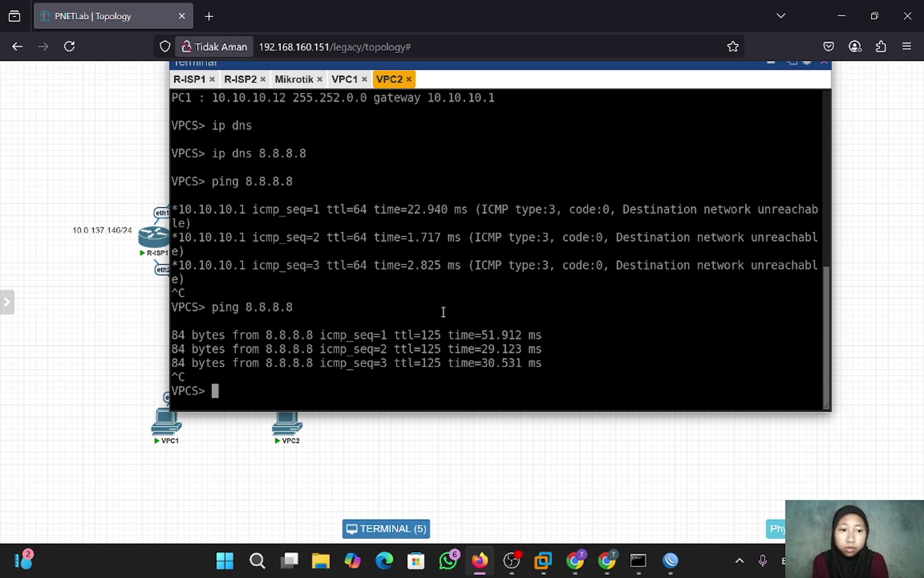
type("trace")
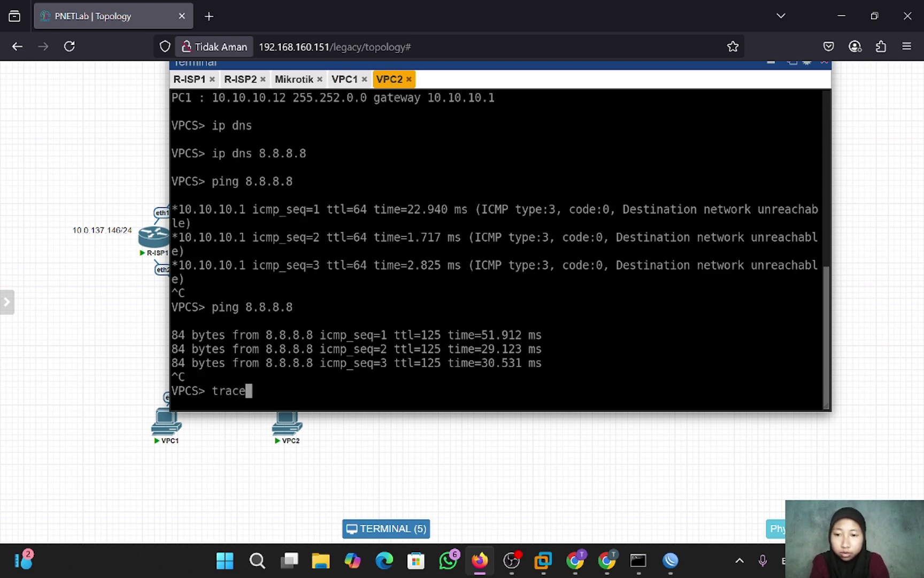
type(" 8.8.8.8.")
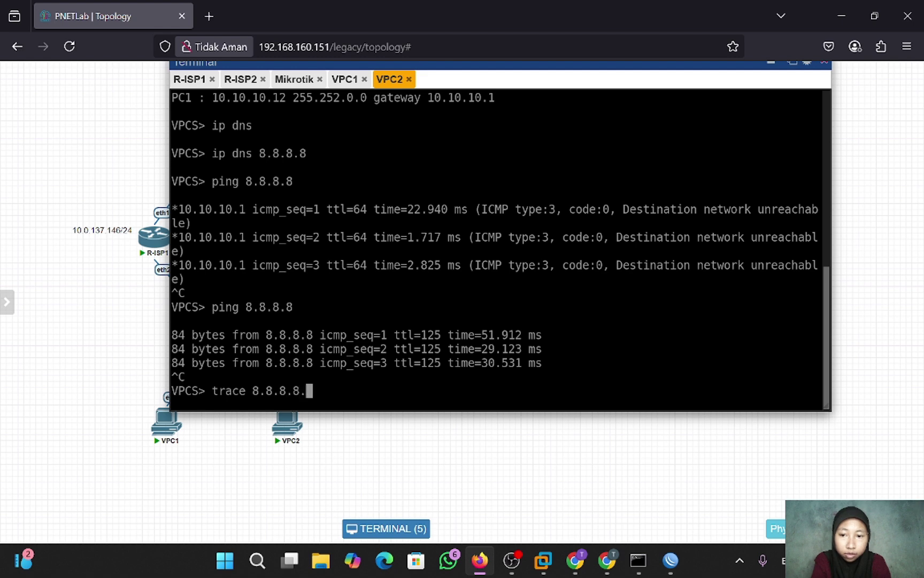
key("BackSpace")
key("Return")
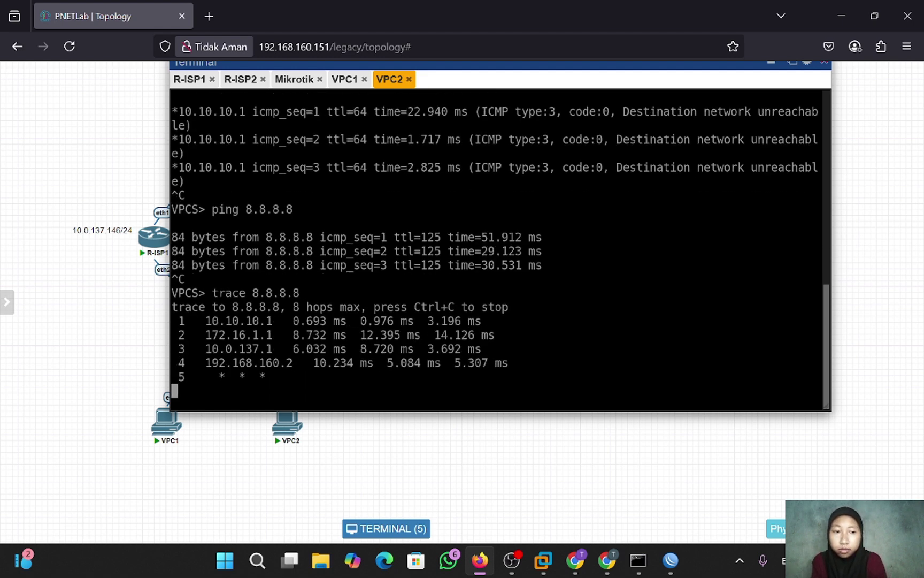
key("ctrl+c")
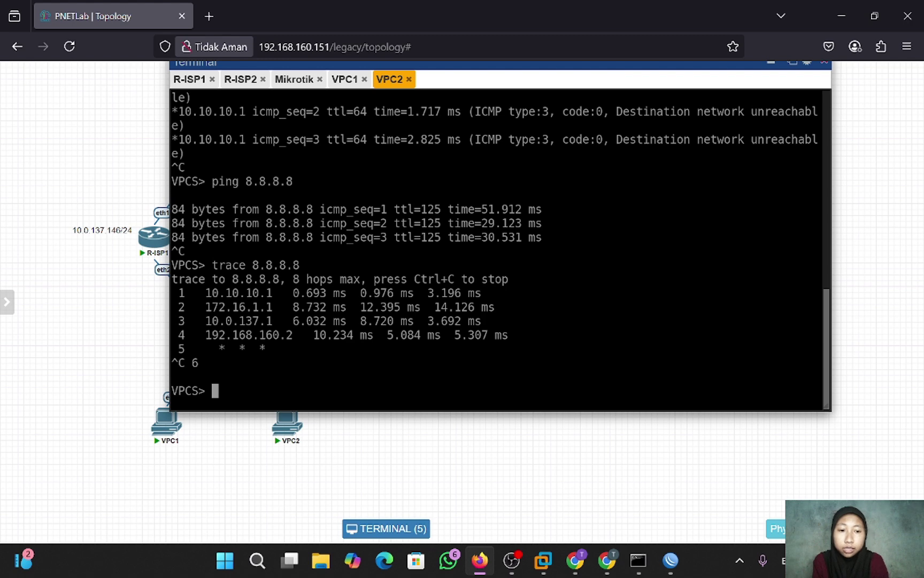